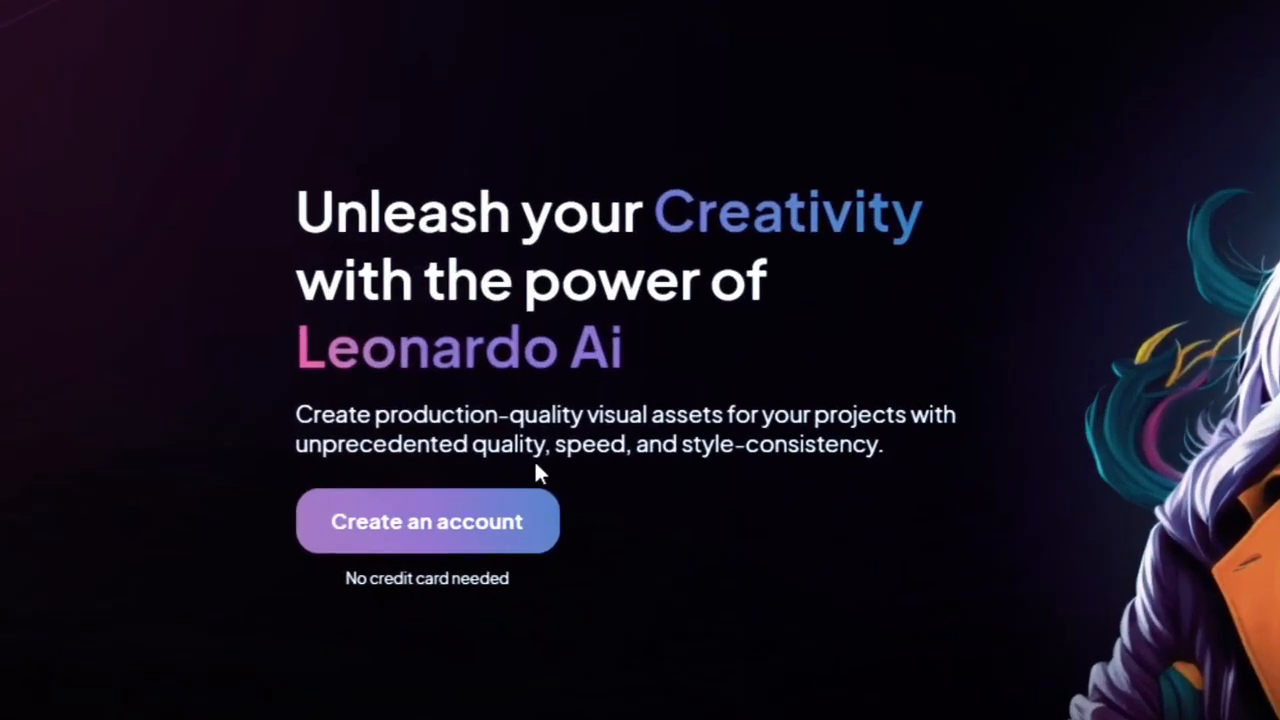
- Go to the new-account sign-up from the Leonardo Ai landing page
{"action": "left_click", "coordinate": [428, 521]}
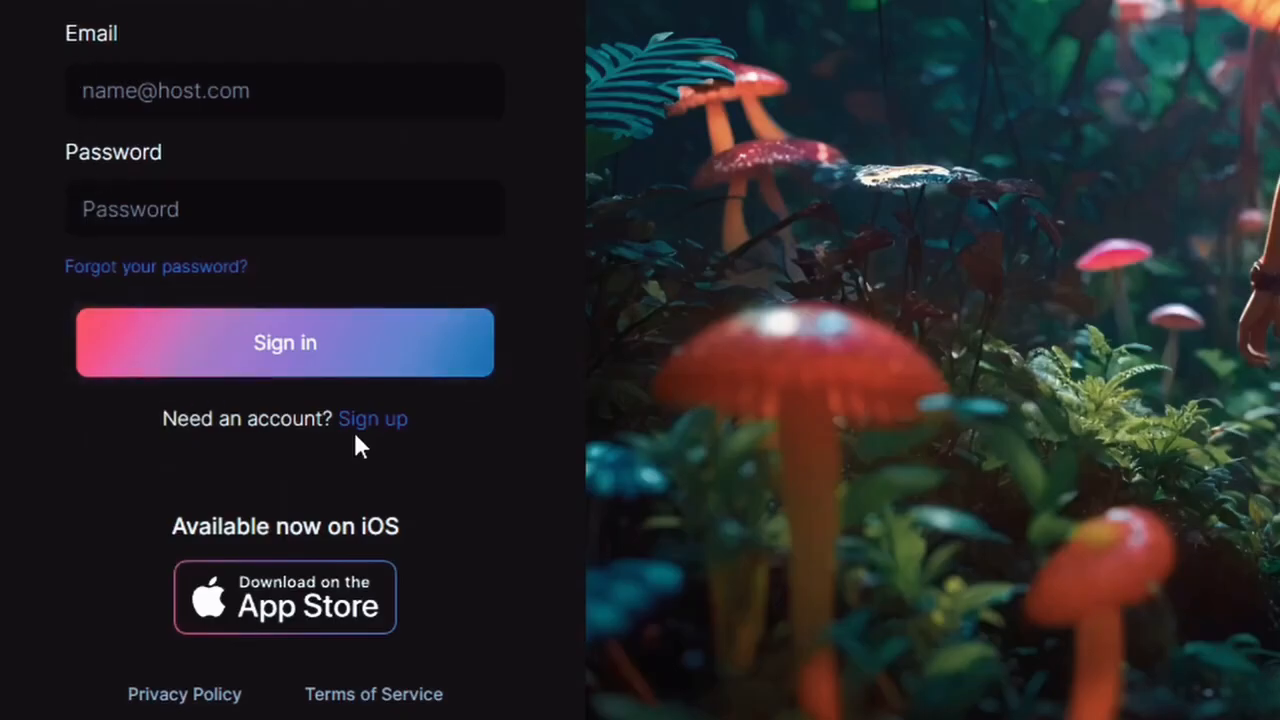
{"action": "left_click", "coordinate": [410, 418]}
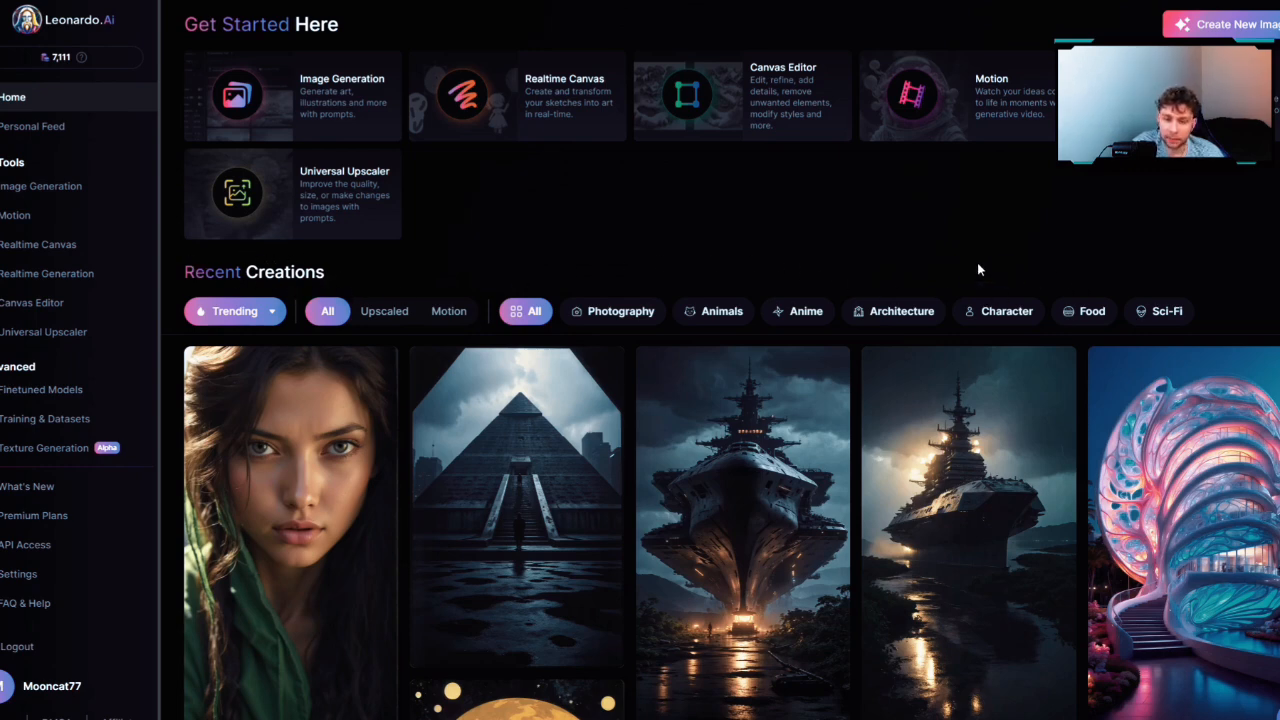
- Filter the Recent Creations gallery by the Character category and browse through the images
{"action": "left_click", "coordinate": [990, 312]}
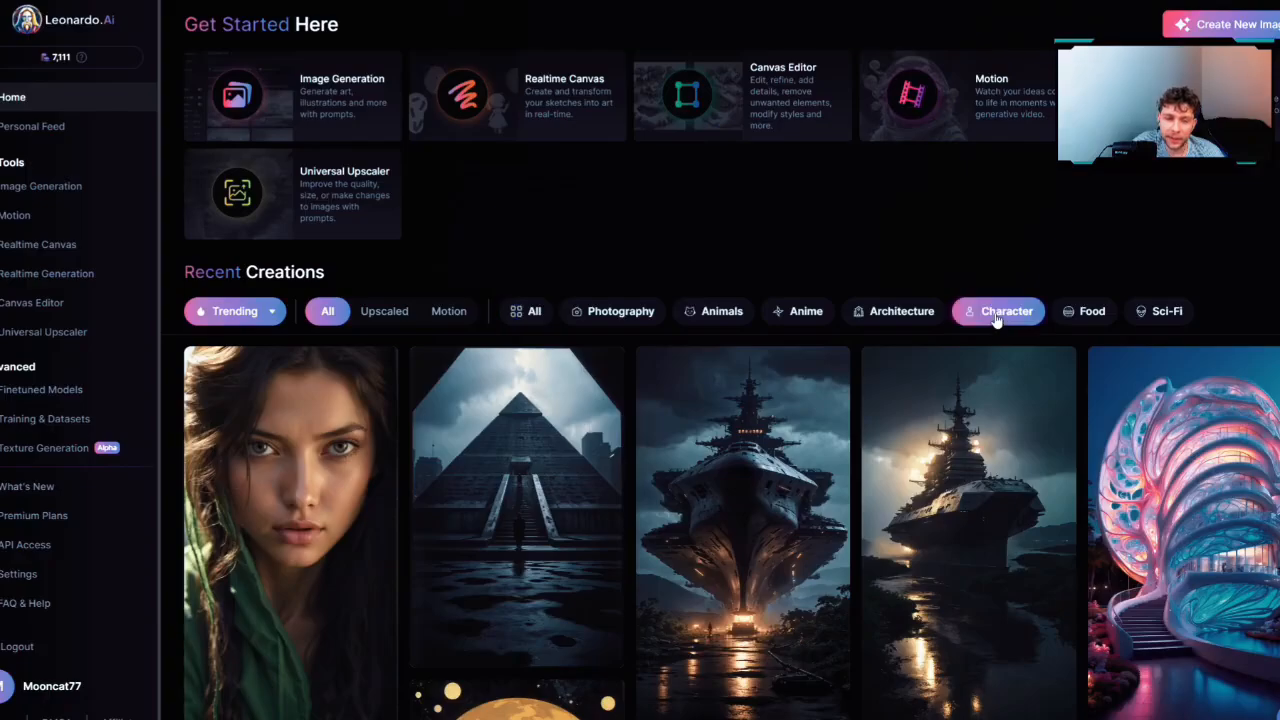
{"action": "scroll", "coordinate": [652, 375], "scroll_direction": "down", "scroll_amount": 10}
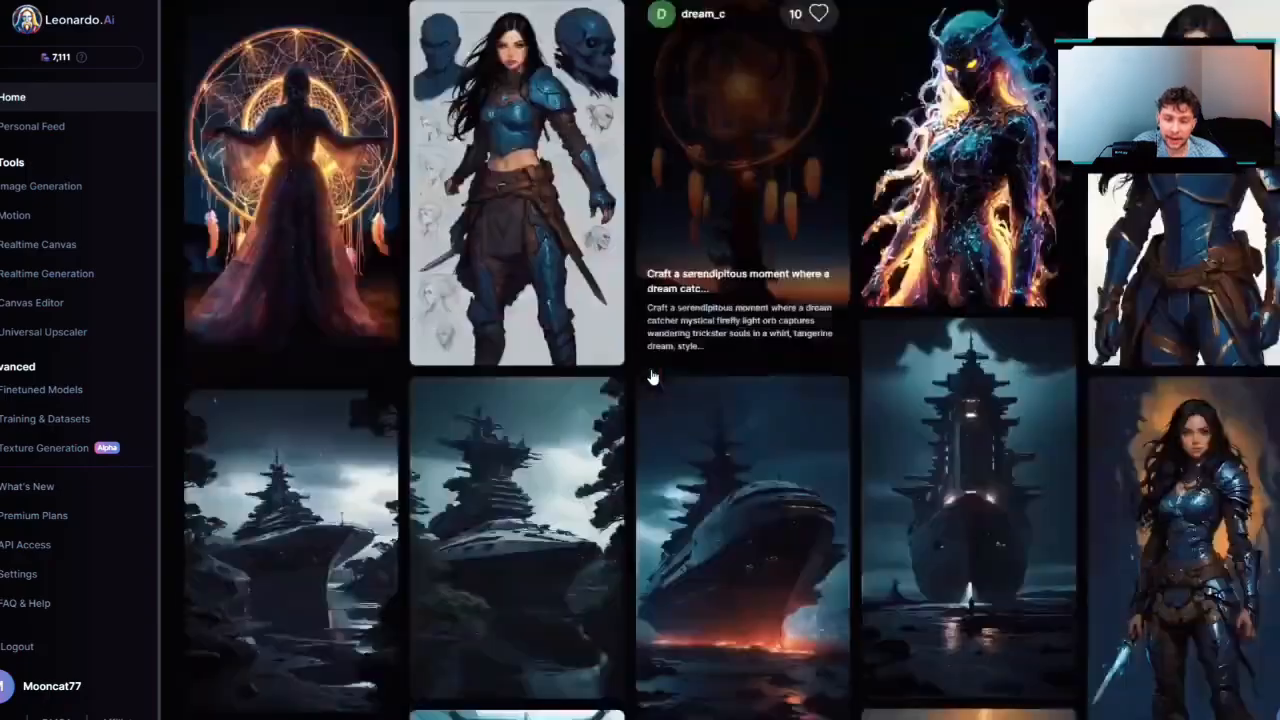
{"action": "scroll", "coordinate": [652, 375], "scroll_direction": "down", "scroll_amount": 15}
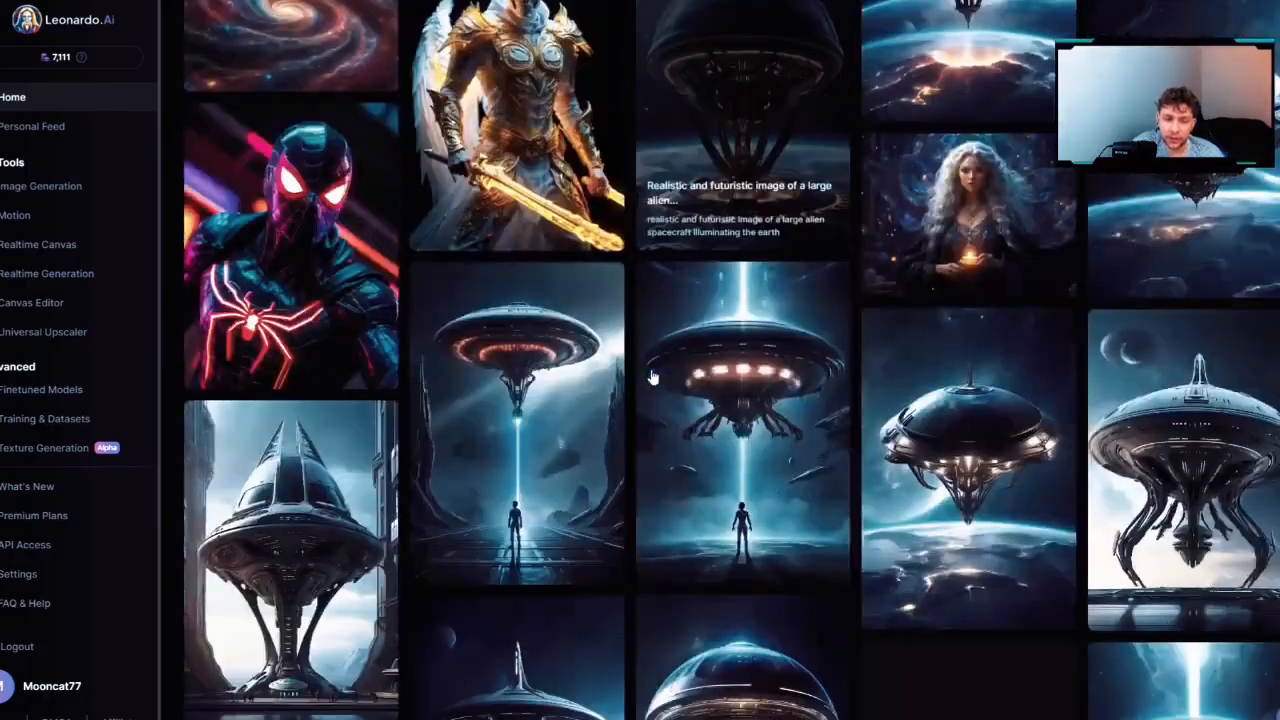
{"action": "scroll", "coordinate": [652, 377], "scroll_direction": "down", "scroll_amount": 10}
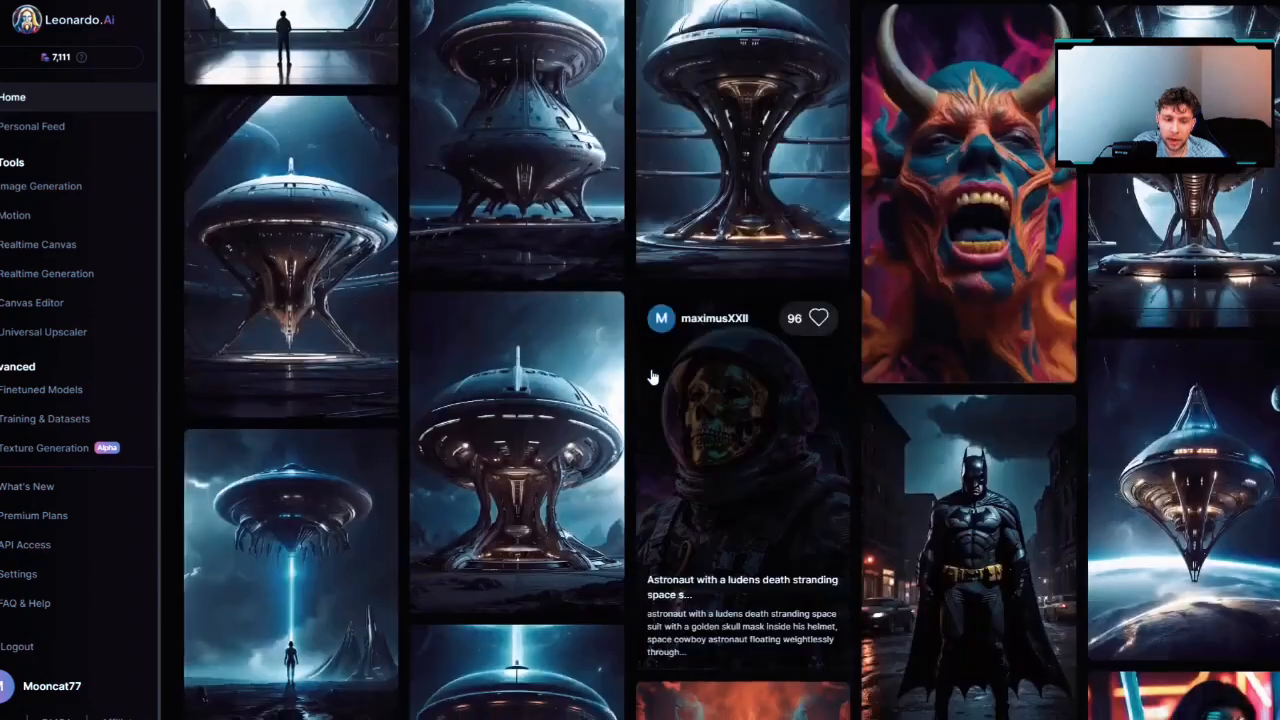
{"action": "scroll", "coordinate": [652, 377], "scroll_direction": "up", "scroll_amount": 9}
{"action": "scroll", "coordinate": [652, 377], "scroll_direction": "up", "scroll_amount": 5}
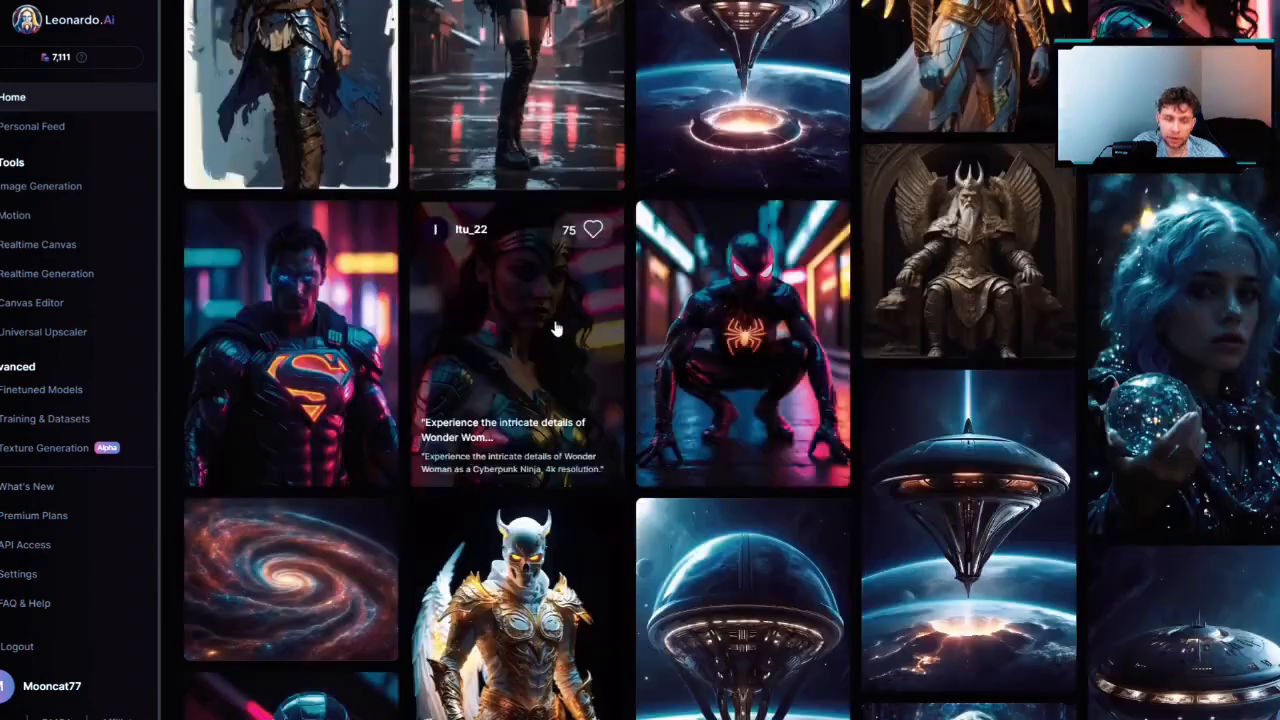
- Examine the prompt and generation details of the cyberpunk Wonder Woman image, close them and return to the gallery's filters
{"action": "left_click", "coordinate": [551, 325]}
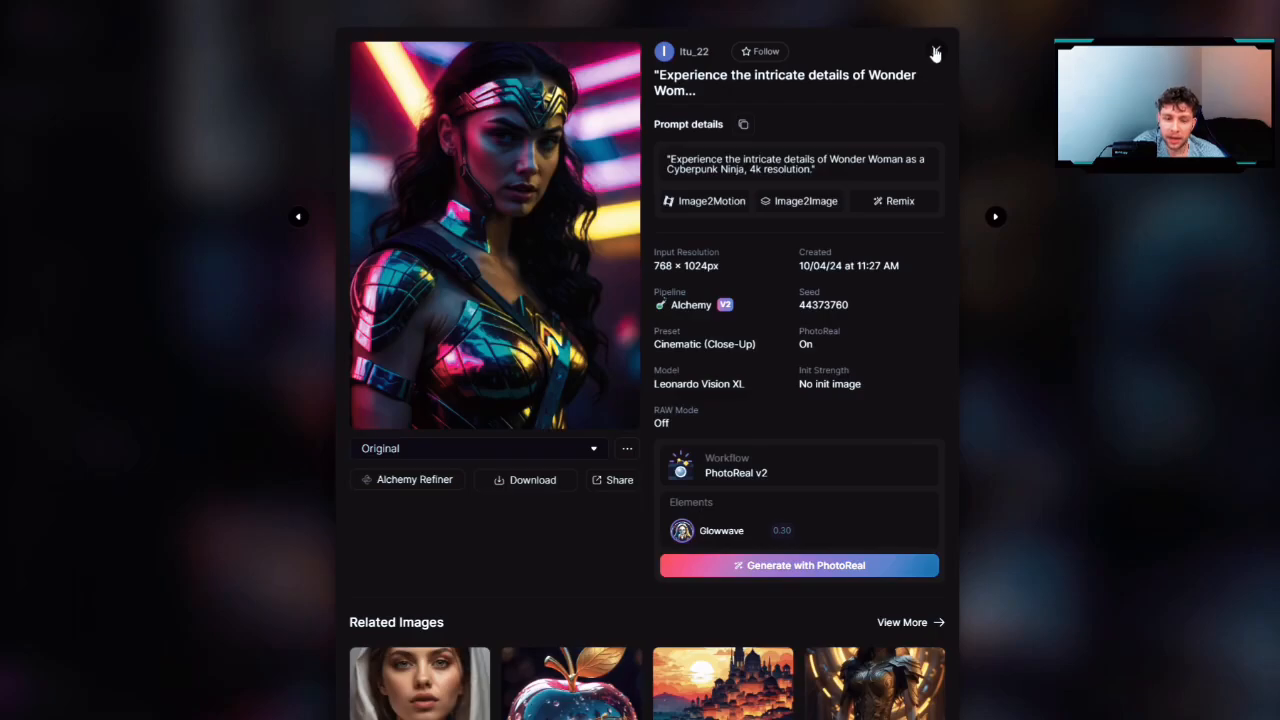
{"action": "left_click", "coordinate": [1106, 33]}
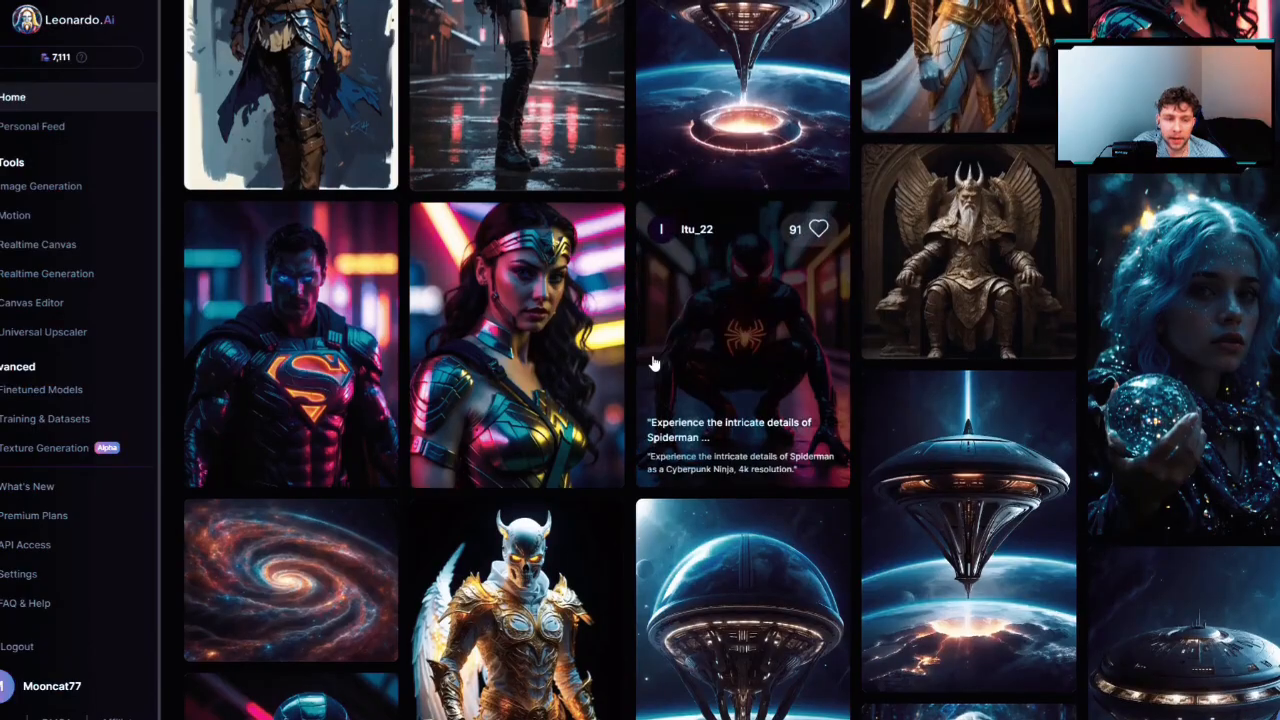
{"action": "scroll", "coordinate": [652, 363], "scroll_direction": "down", "scroll_amount": 15}
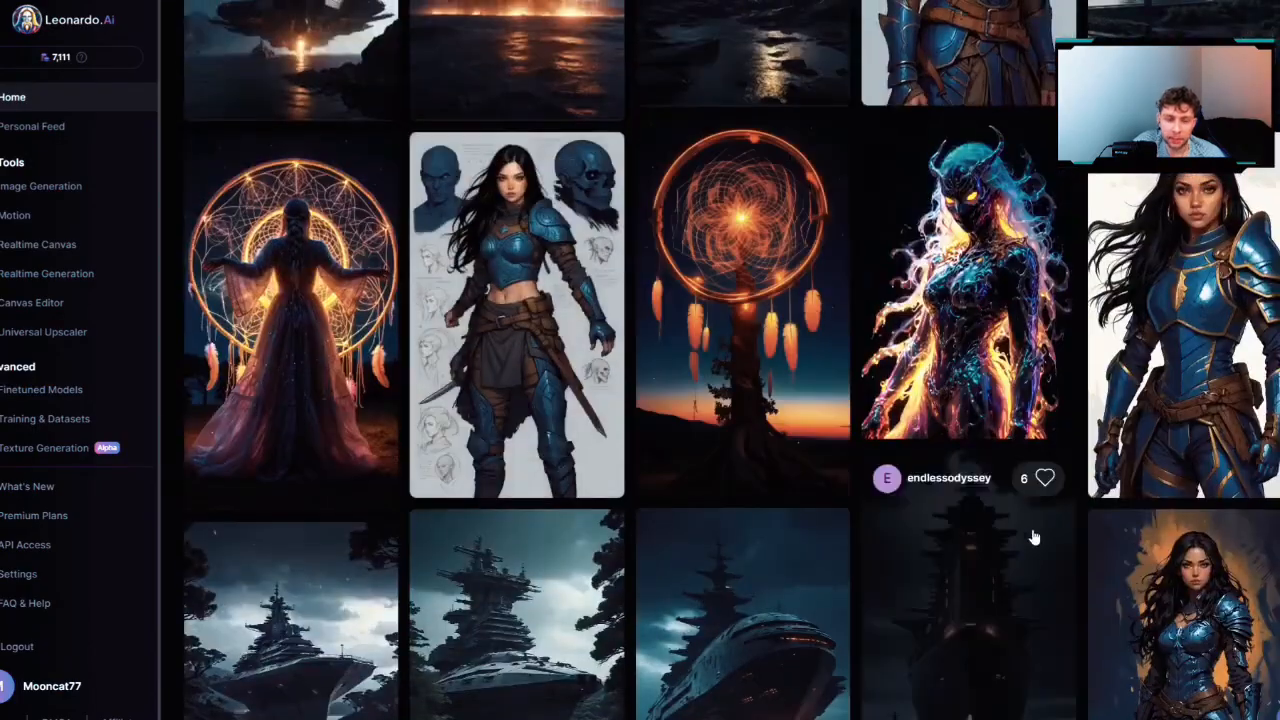
{"action": "scroll", "coordinate": [985, 415], "scroll_direction": "up", "scroll_amount": 10}
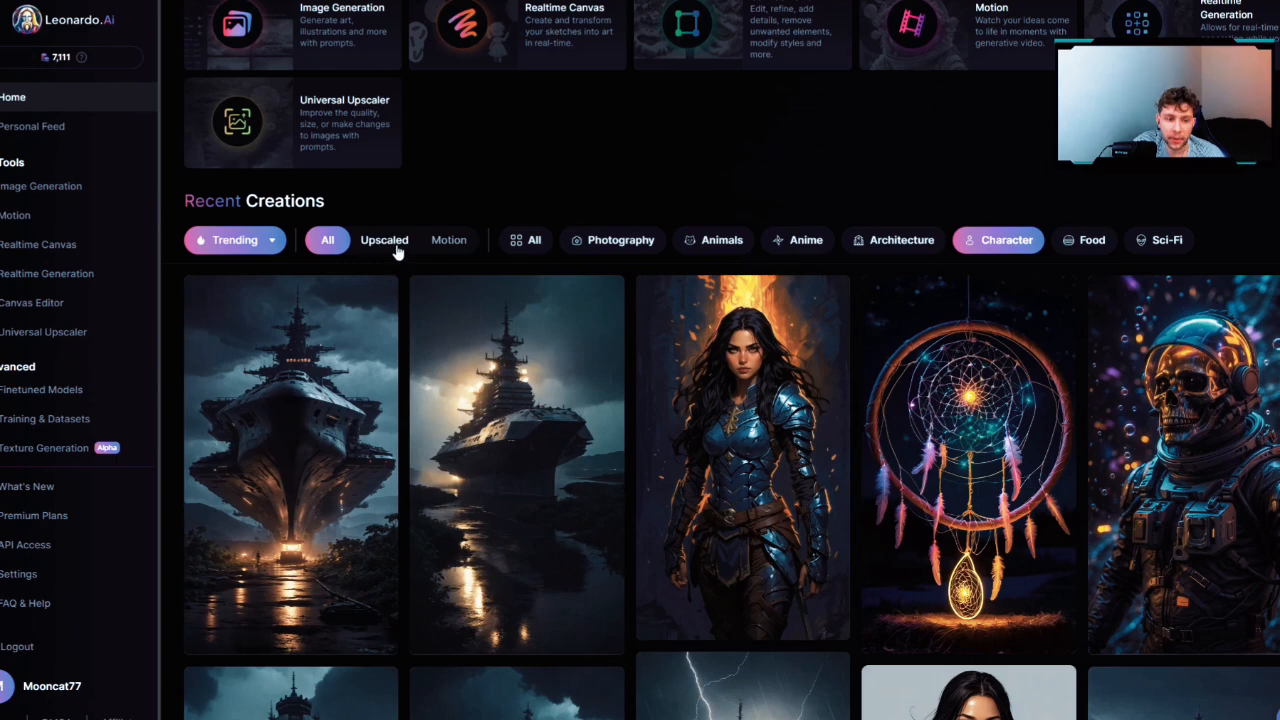
- Limit the Recent Creations to Upscaled images and view them sorted by New and by Top
{"action": "left_click", "coordinate": [390, 242]}
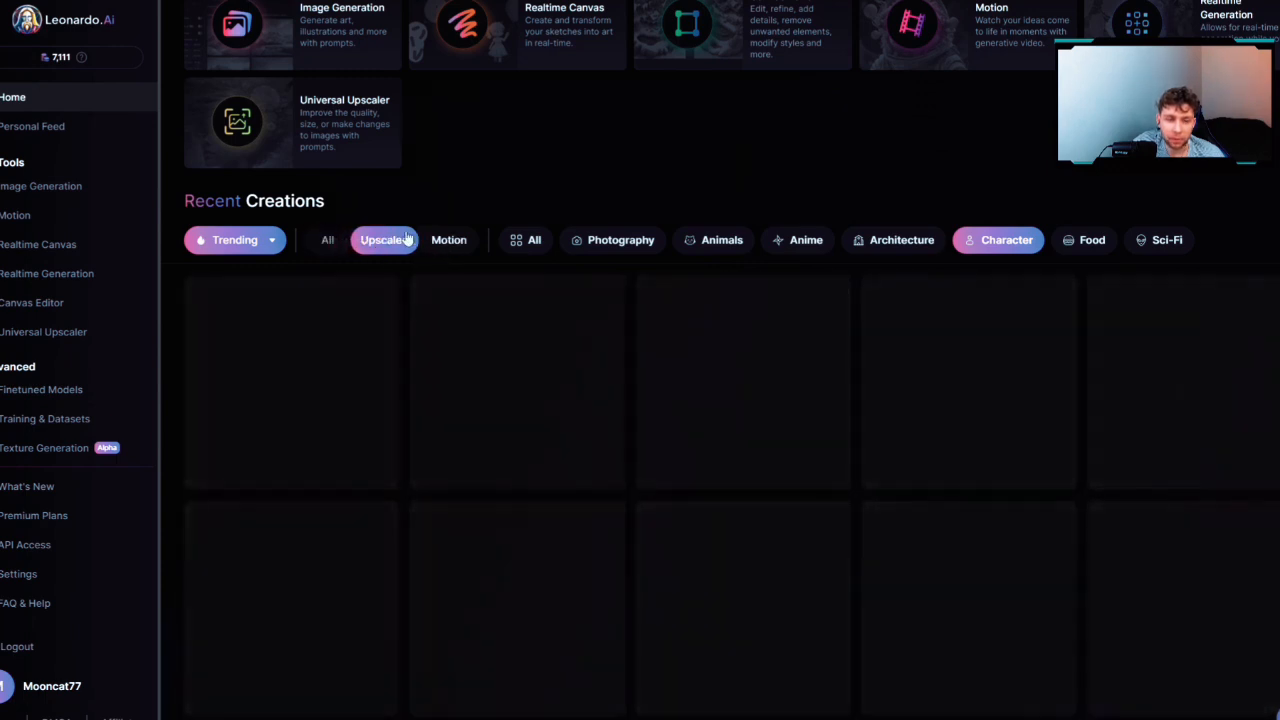
{"action": "mouse_move", "coordinate": [268, 240]}
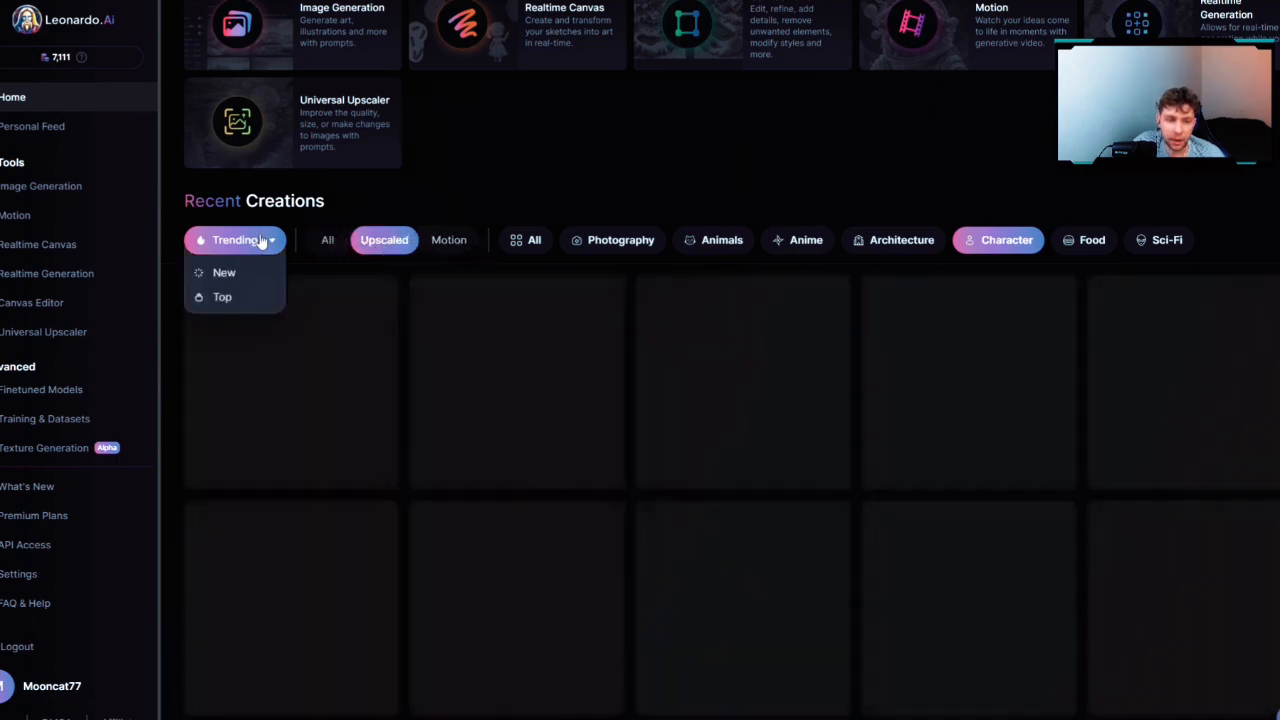
{"action": "left_click", "coordinate": [222, 270]}
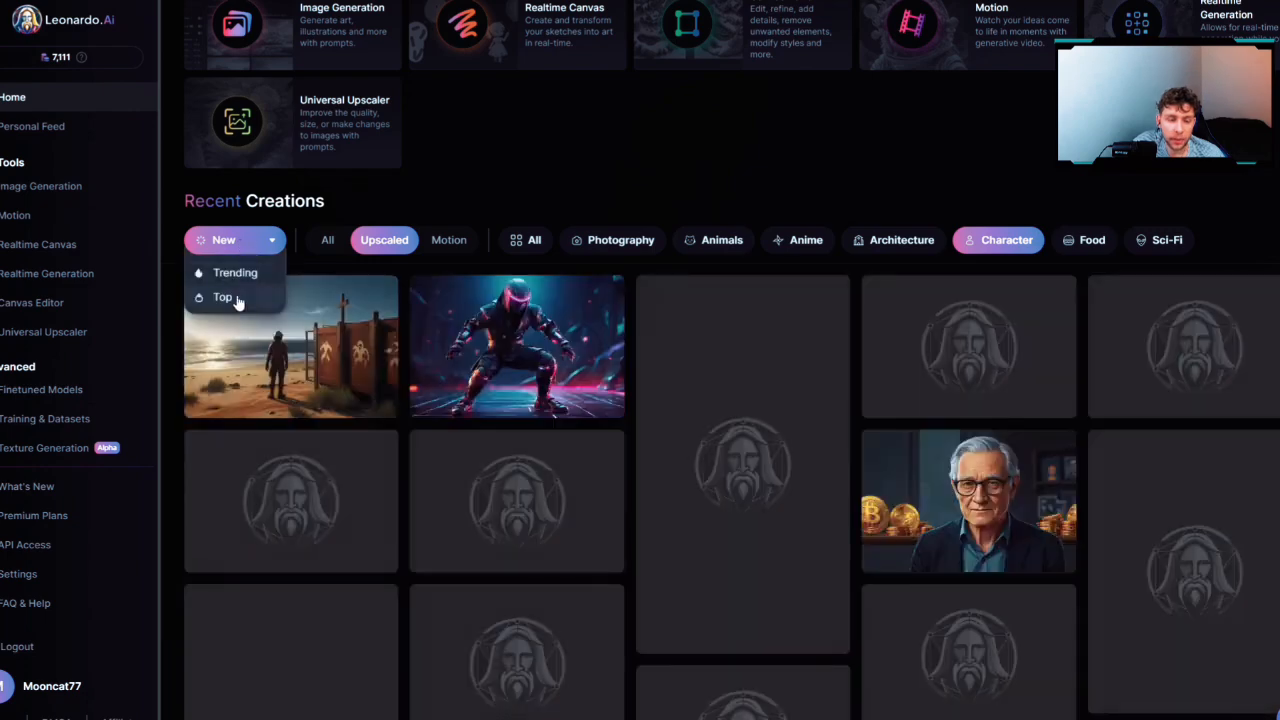
{"action": "left_click", "coordinate": [215, 297]}
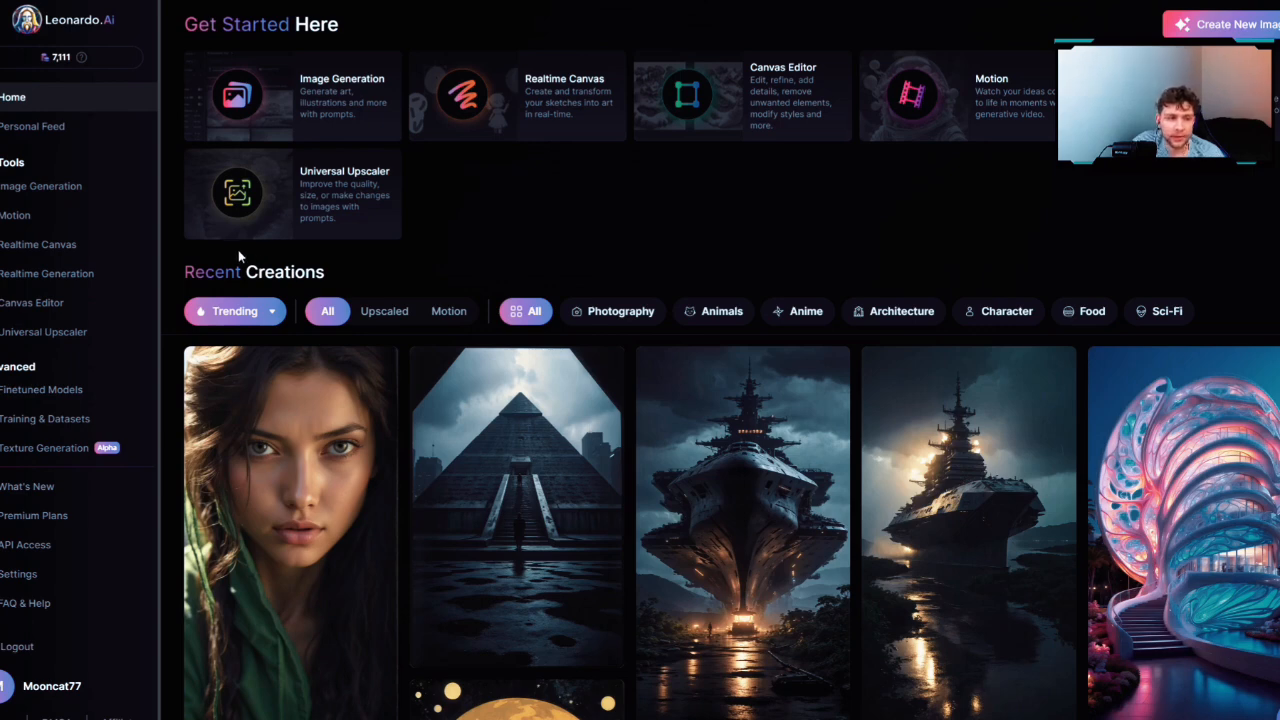
- In the Image Generation tool, turn off PhotoReal and enter the prompt "a dog"
{"action": "left_click", "coordinate": [40, 189]}
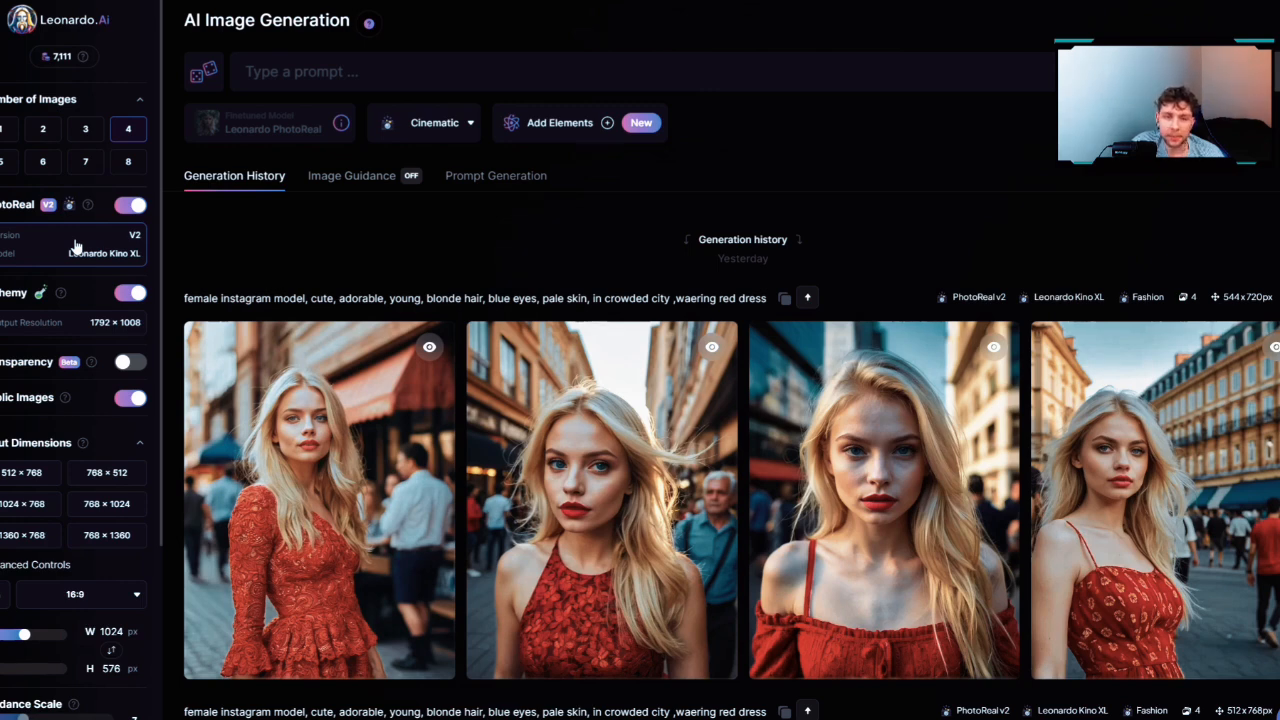
{"action": "left_click", "coordinate": [131, 206]}
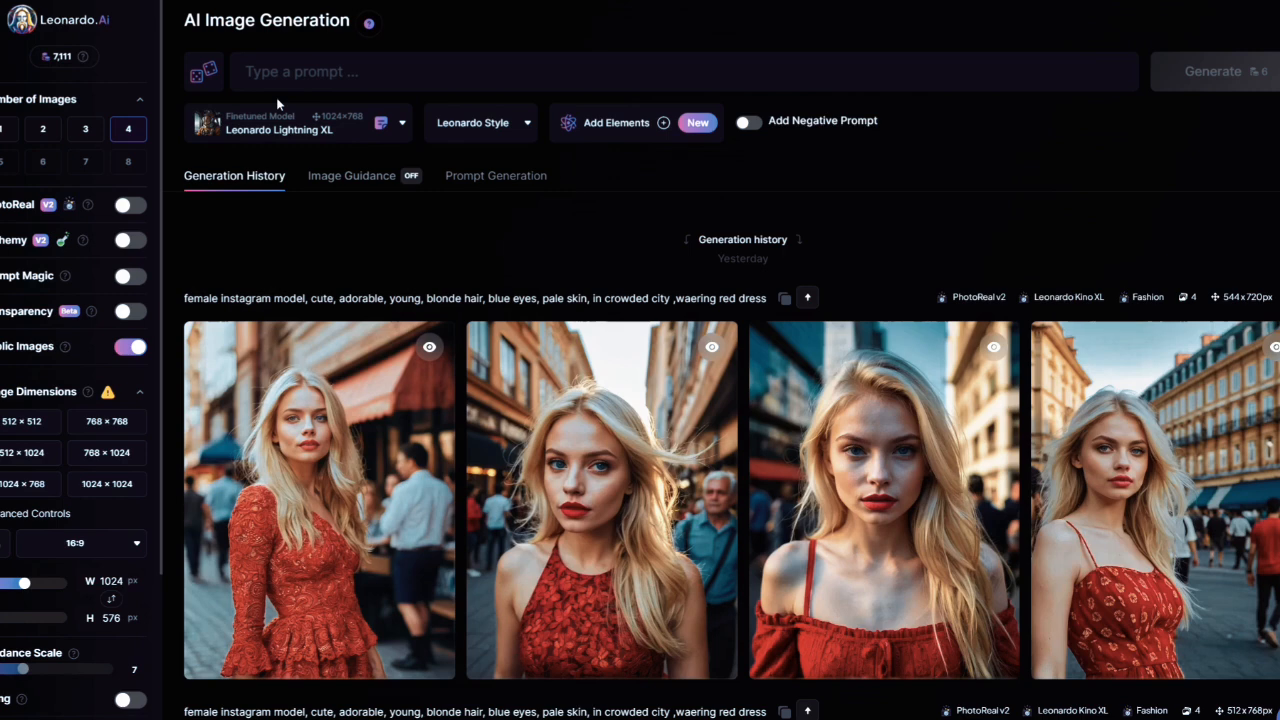
{"action": "left_click", "coordinate": [339, 77]}
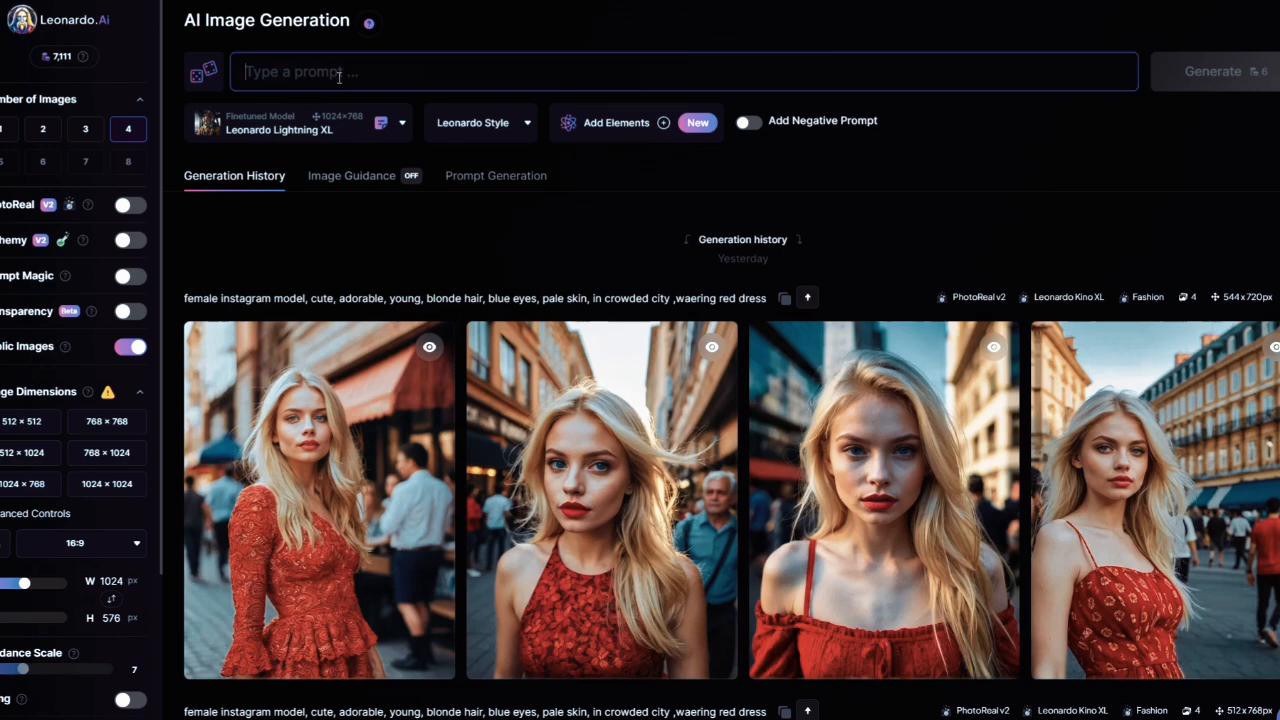
{"action": "type", "text": "a dog"}
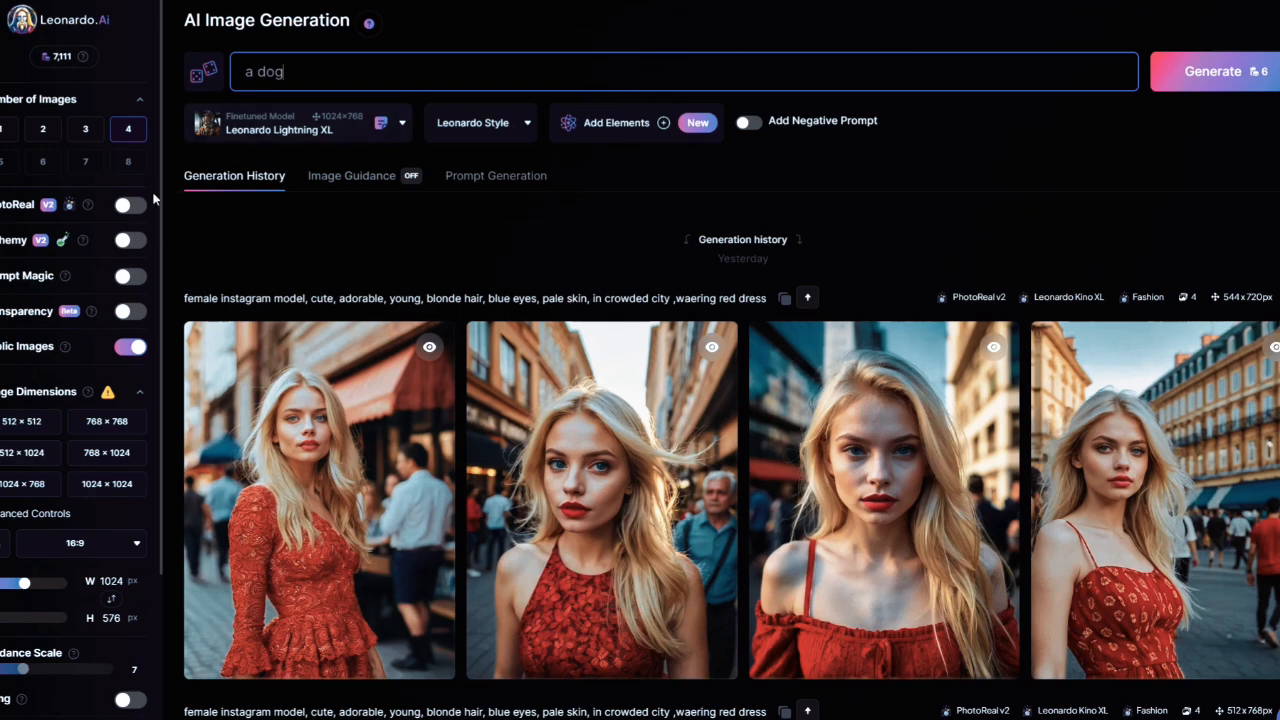
- Try switching PhotoReal on and off again, and turn off Alchemy
{"action": "left_click", "coordinate": [124, 210]}
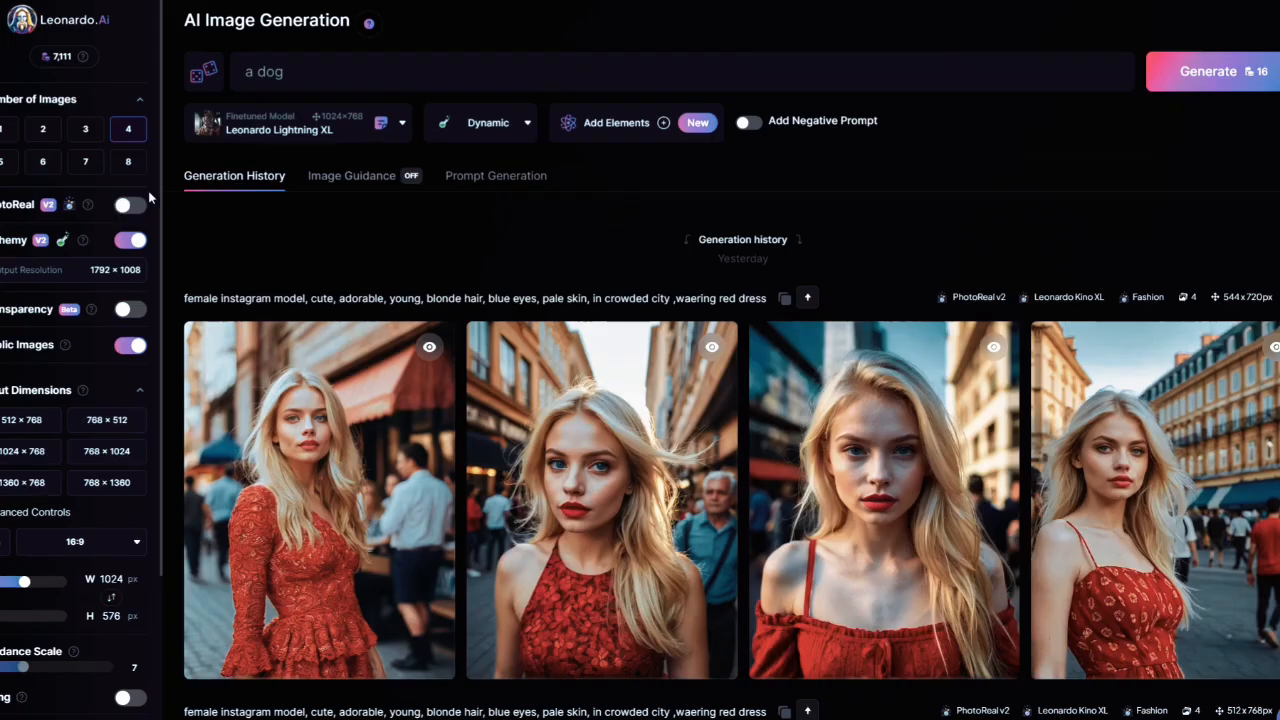
{"action": "left_click", "coordinate": [133, 240]}
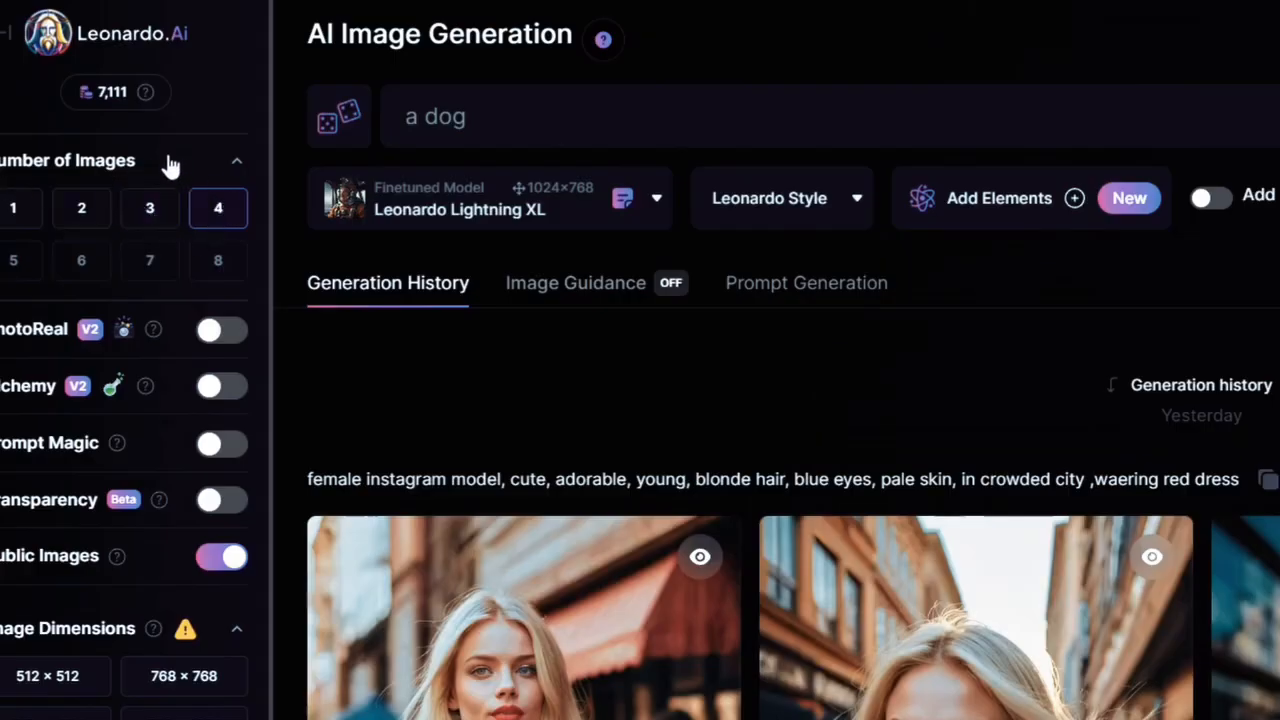
- Try generation counts of 3 and 2 images and set the number of images back to 4
{"action": "left_click", "coordinate": [162, 212]}
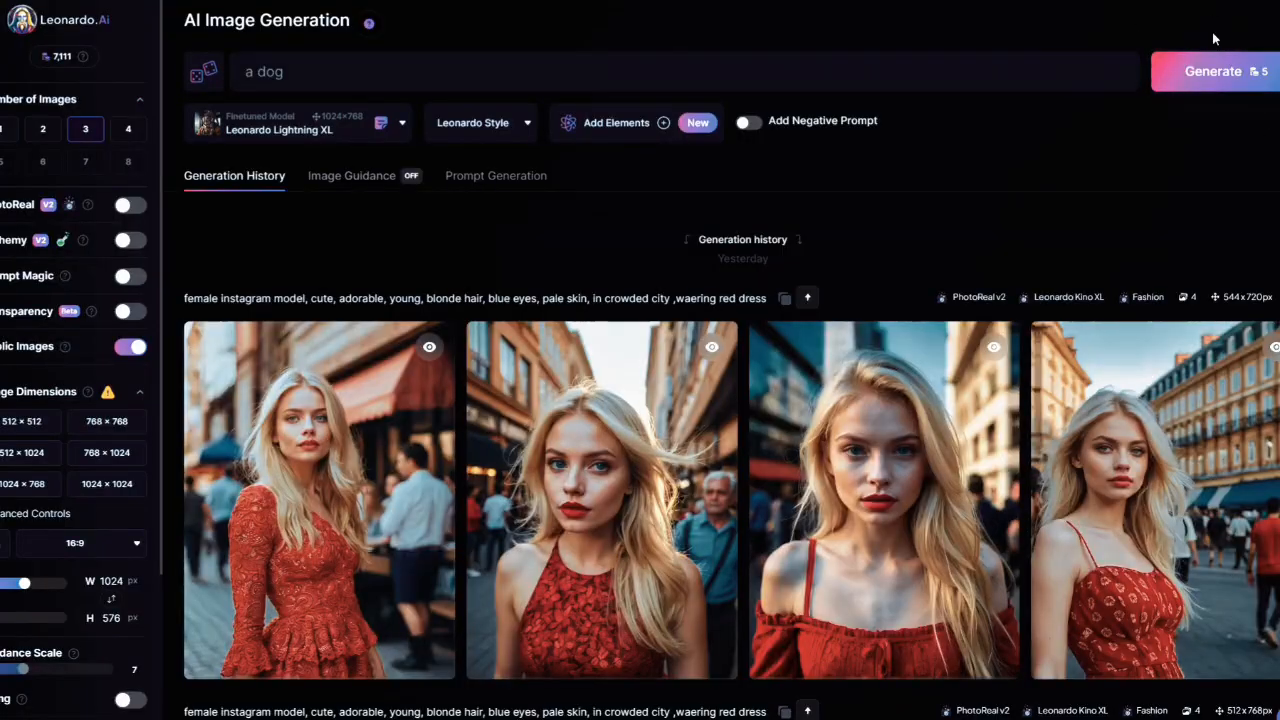
{"action": "left_click", "coordinate": [127, 136]}
{"action": "left_click", "coordinate": [86, 132]}
{"action": "left_click", "coordinate": [43, 129]}
{"action": "left_click", "coordinate": [140, 134]}
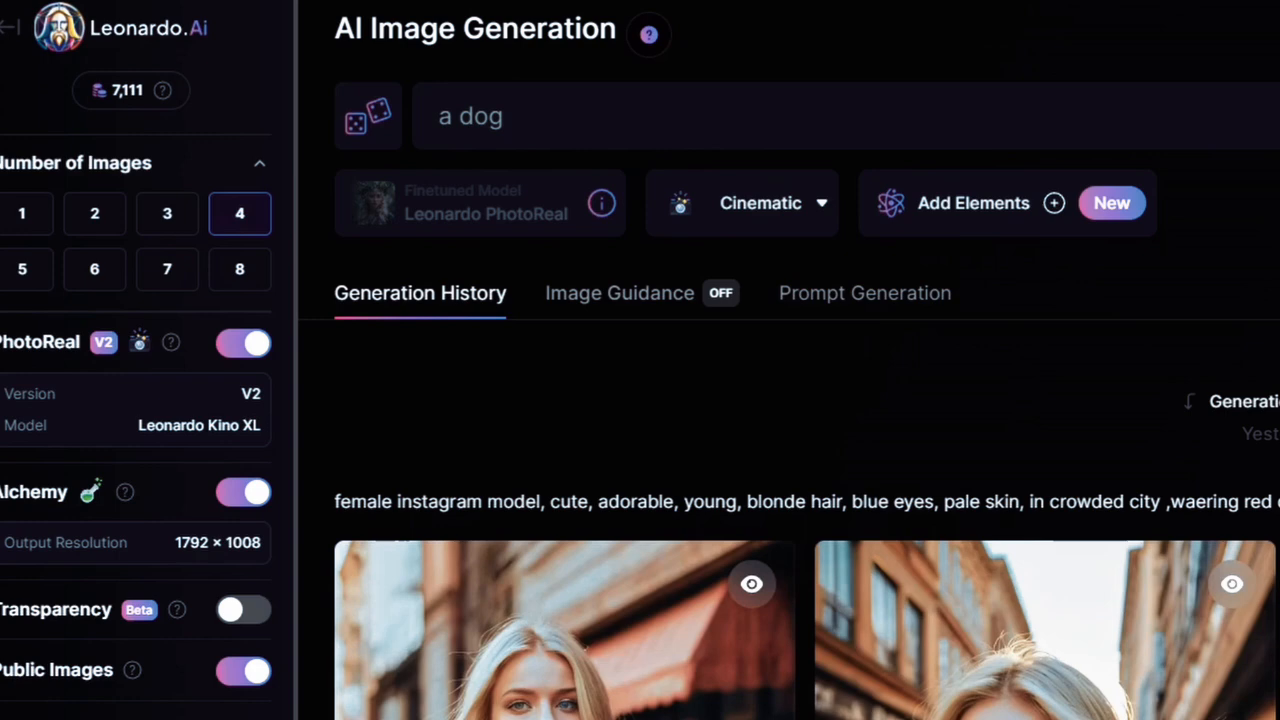
- Try image counts of 3, 1 and 7, and switch Transparency on and back off
{"action": "left_click", "coordinate": [165, 213]}
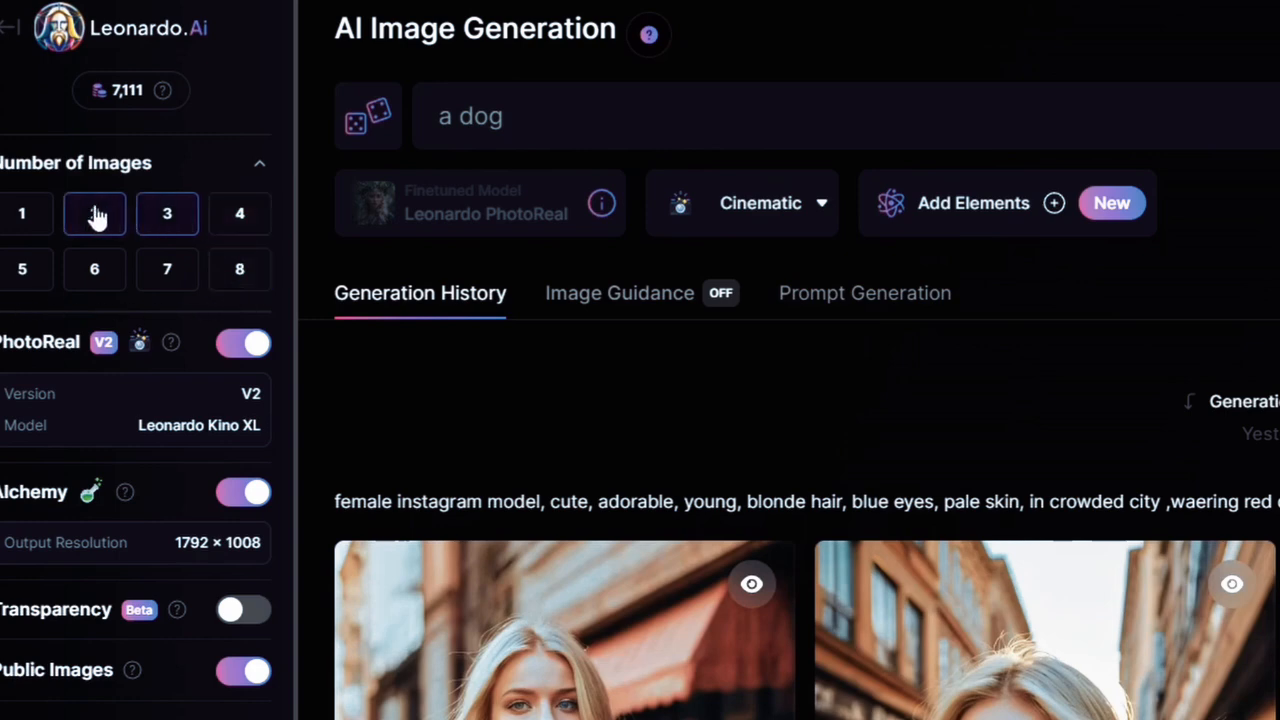
{"action": "left_click", "coordinate": [26, 214]}
{"action": "left_click", "coordinate": [172, 268]}
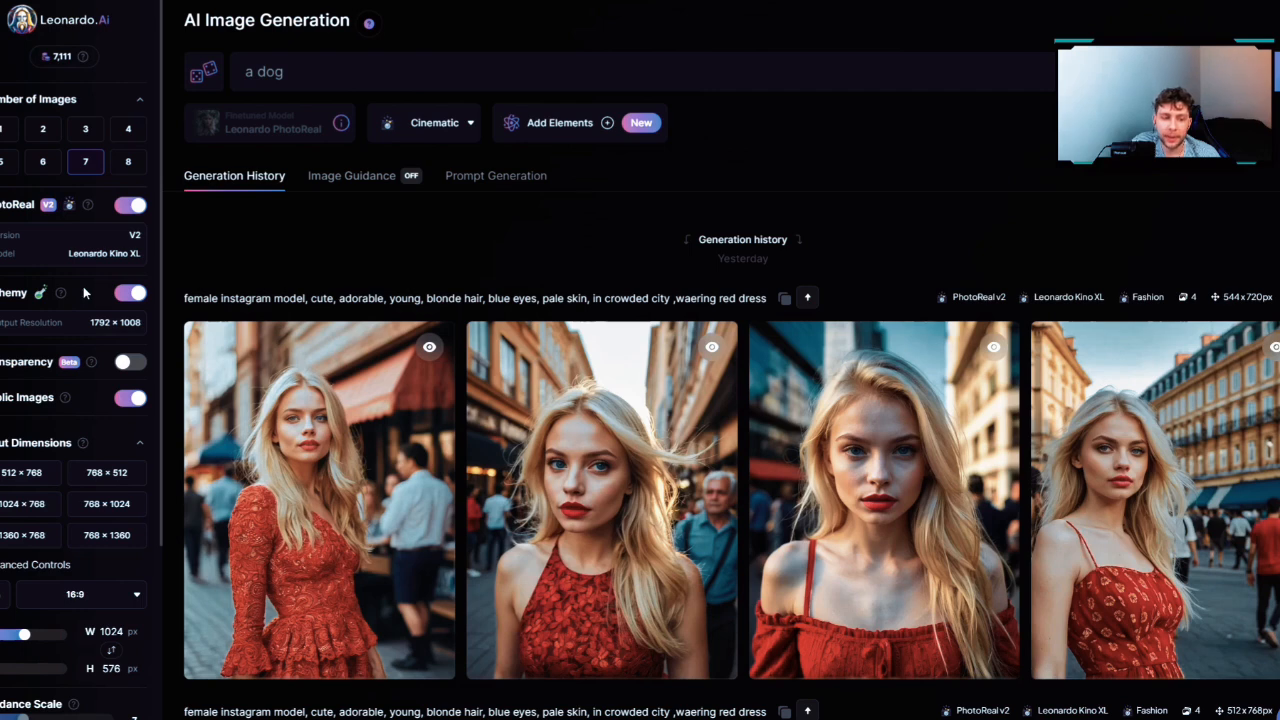
{"action": "left_click", "coordinate": [125, 368]}
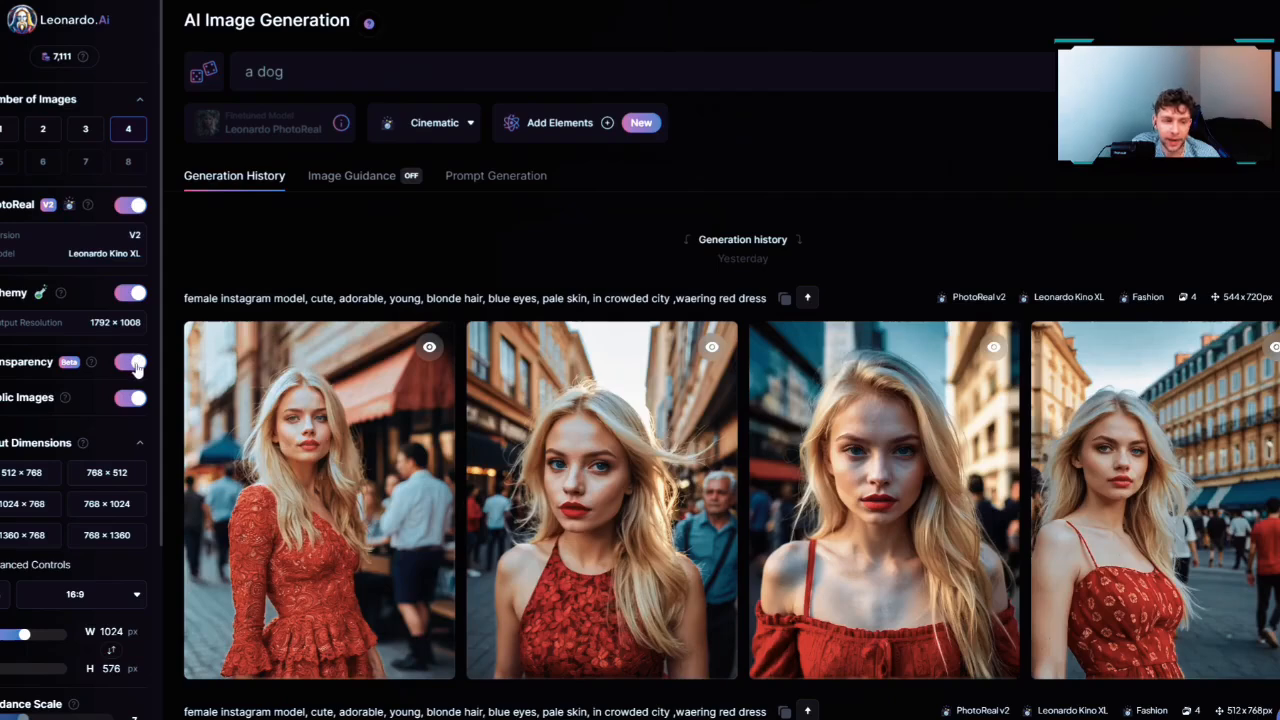
{"action": "left_click", "coordinate": [133, 363]}
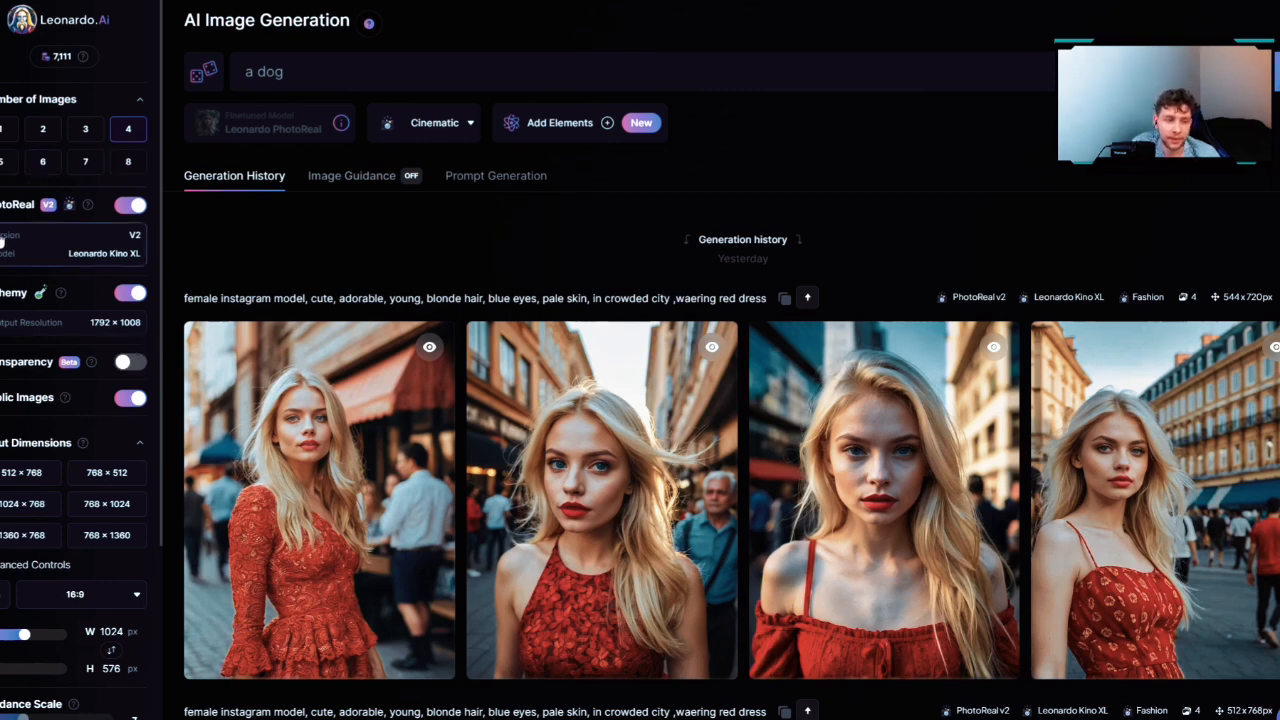
- Try the preset input dimensions 768 × 1024 and 512 × 768
{"action": "scroll", "coordinate": [40, 343], "scroll_direction": "down", "scroll_amount": 2}
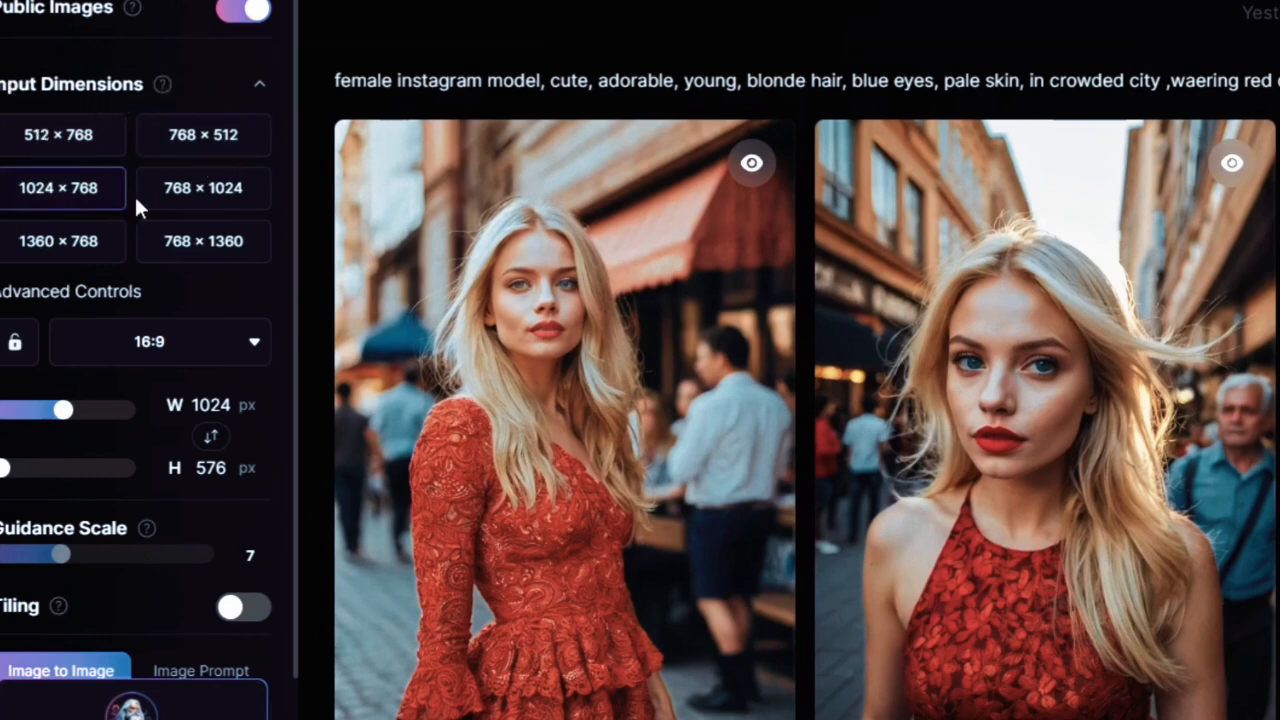
{"action": "left_click", "coordinate": [176, 190]}
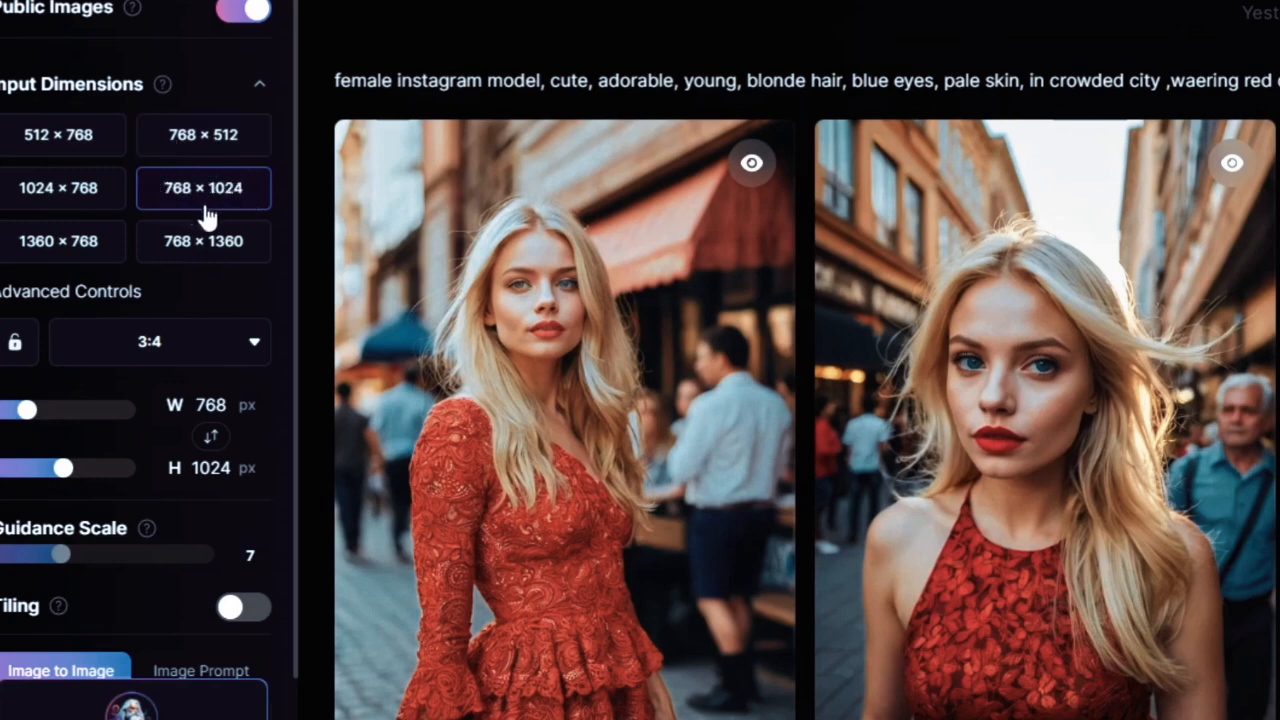
{"action": "left_click", "coordinate": [78, 150]}
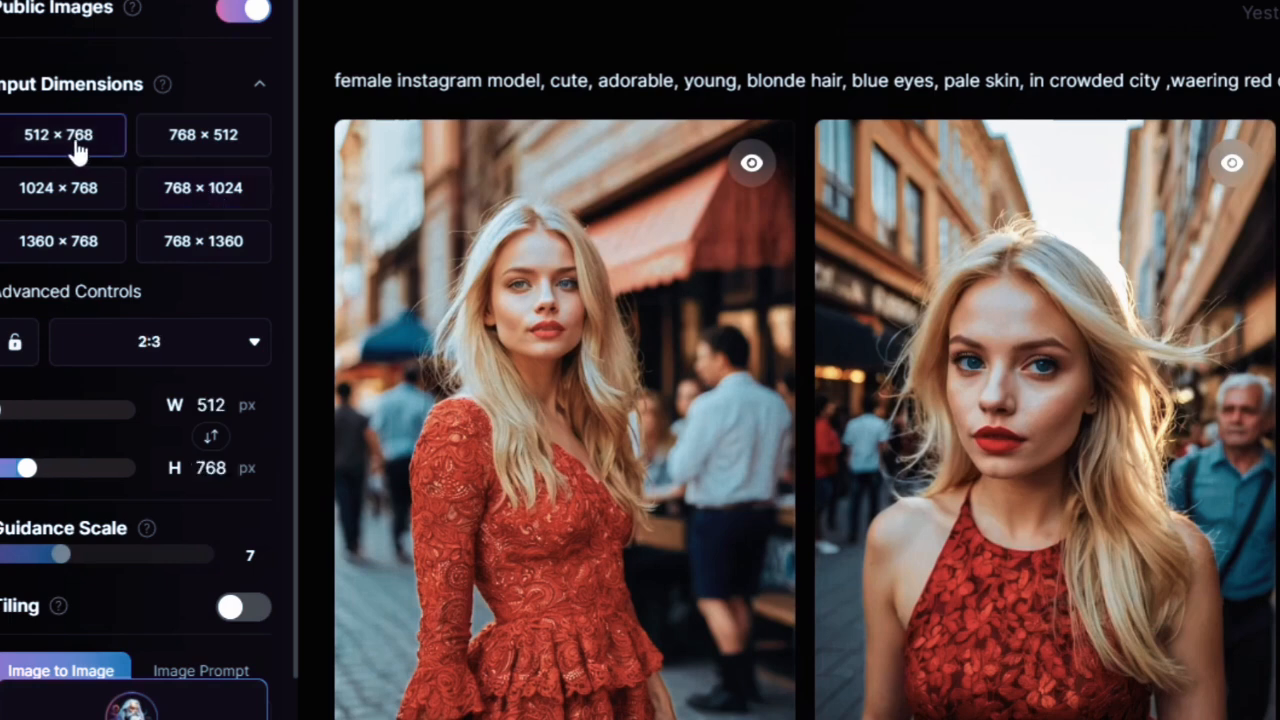
- Try the aspect ratios 1:1, 1:2 and 3:2, and set the input dimensions' aspect ratio to 4:3
{"action": "left_click", "coordinate": [191, 358]}
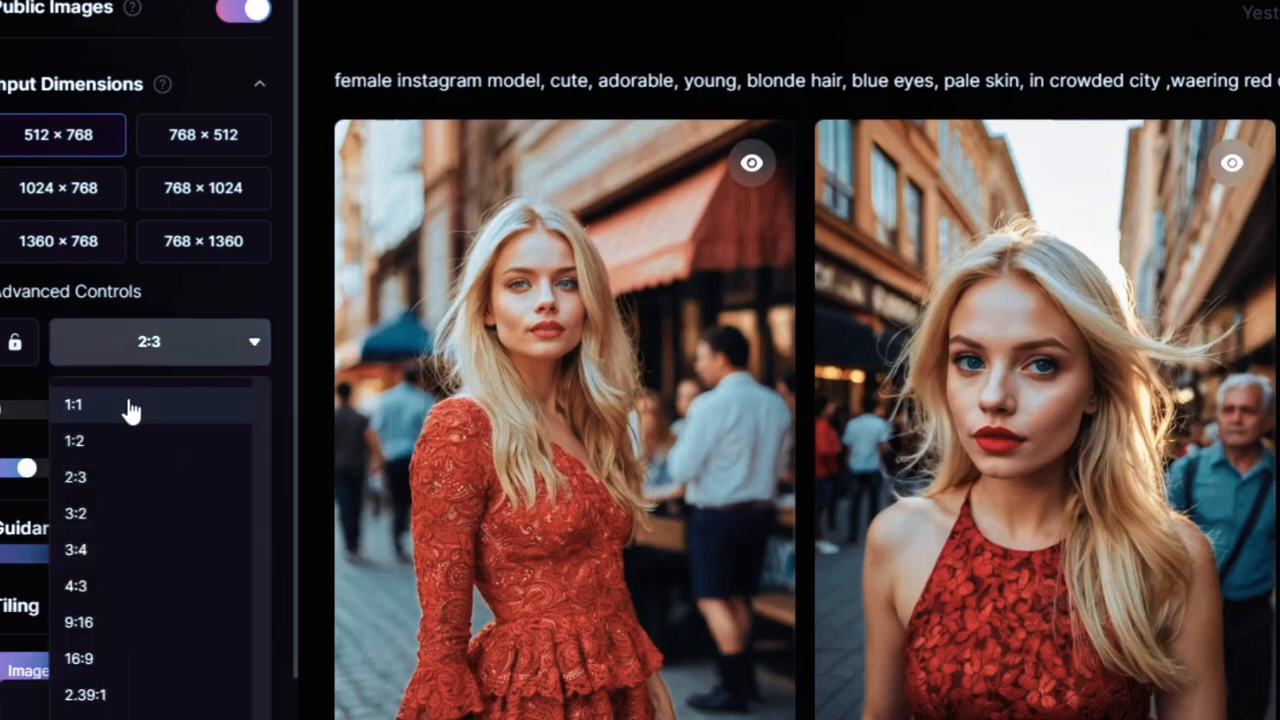
{"action": "left_click", "coordinate": [130, 405]}
{"action": "left_click", "coordinate": [194, 357]}
{"action": "left_click", "coordinate": [117, 441]}
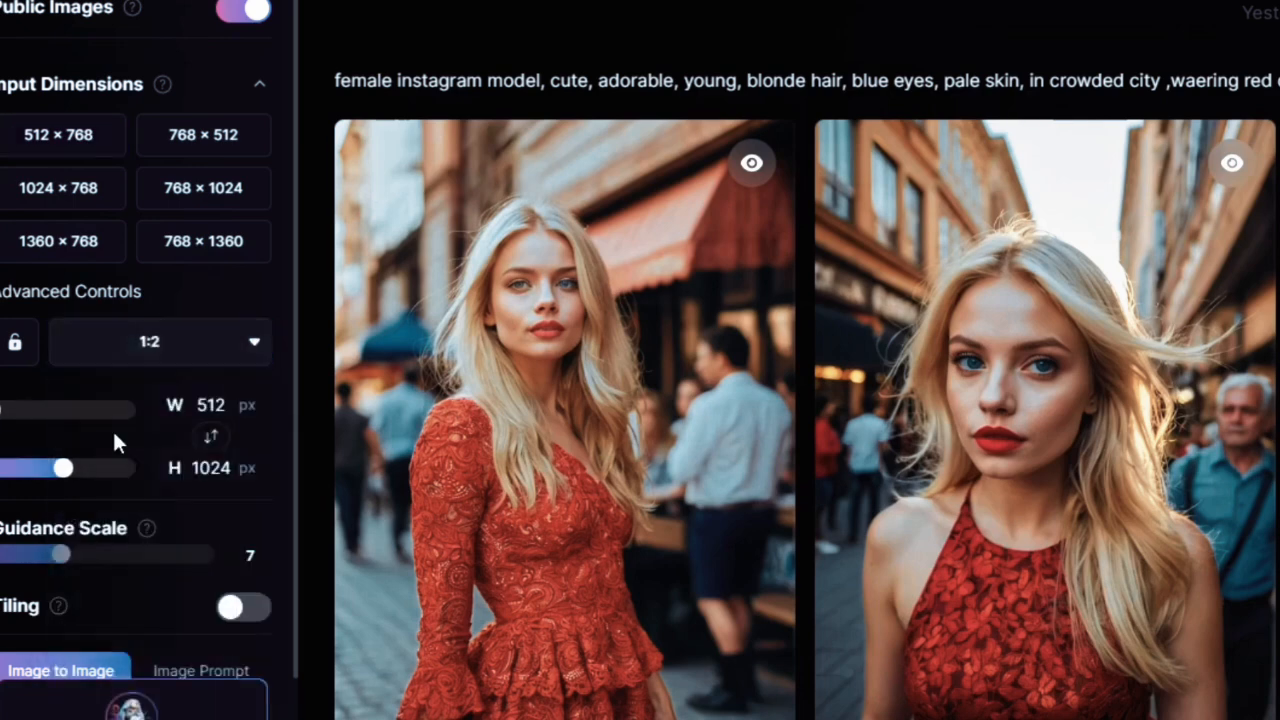
{"action": "left_click", "coordinate": [143, 360]}
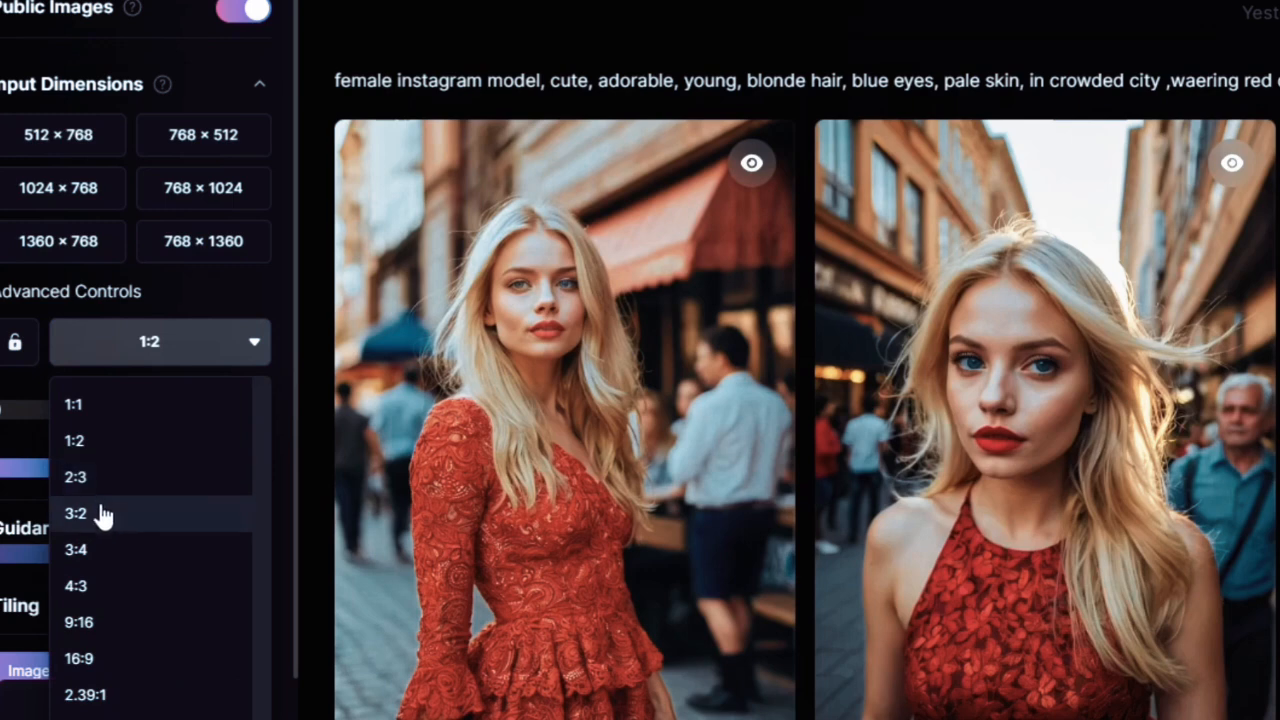
{"action": "left_click", "coordinate": [104, 514]}
{"action": "left_click", "coordinate": [148, 360]}
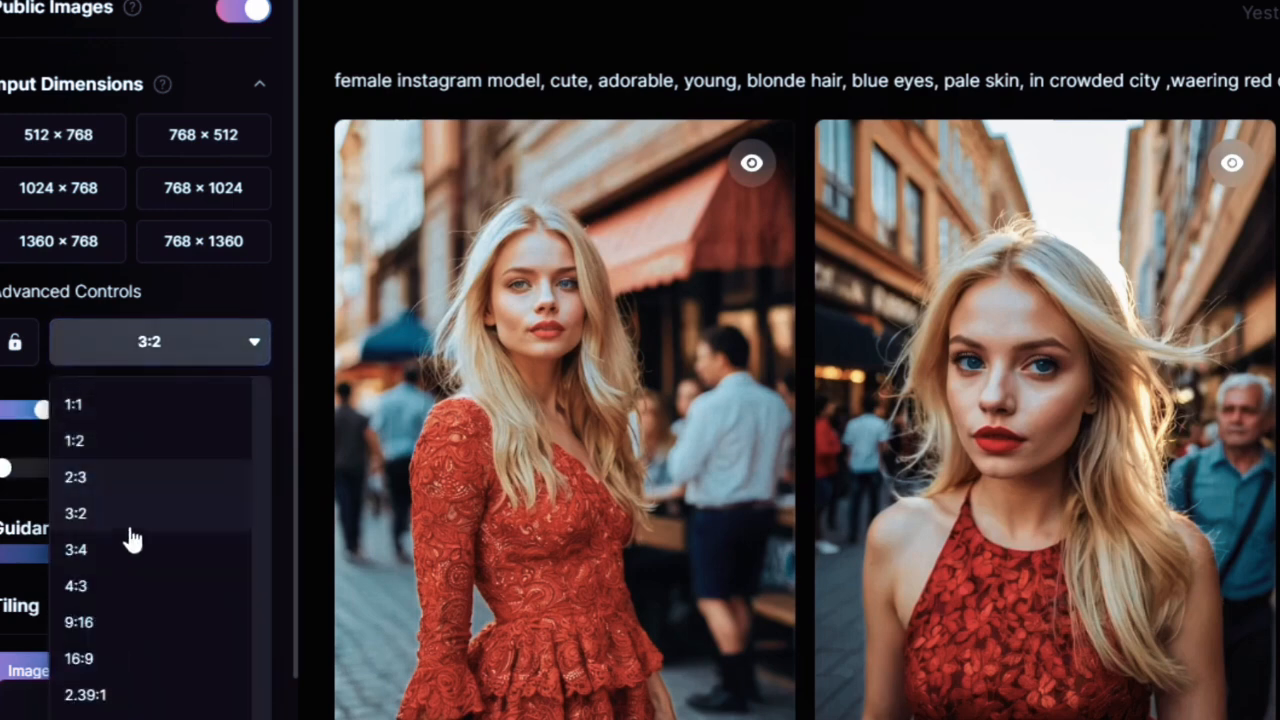
{"action": "left_click", "coordinate": [118, 586]}
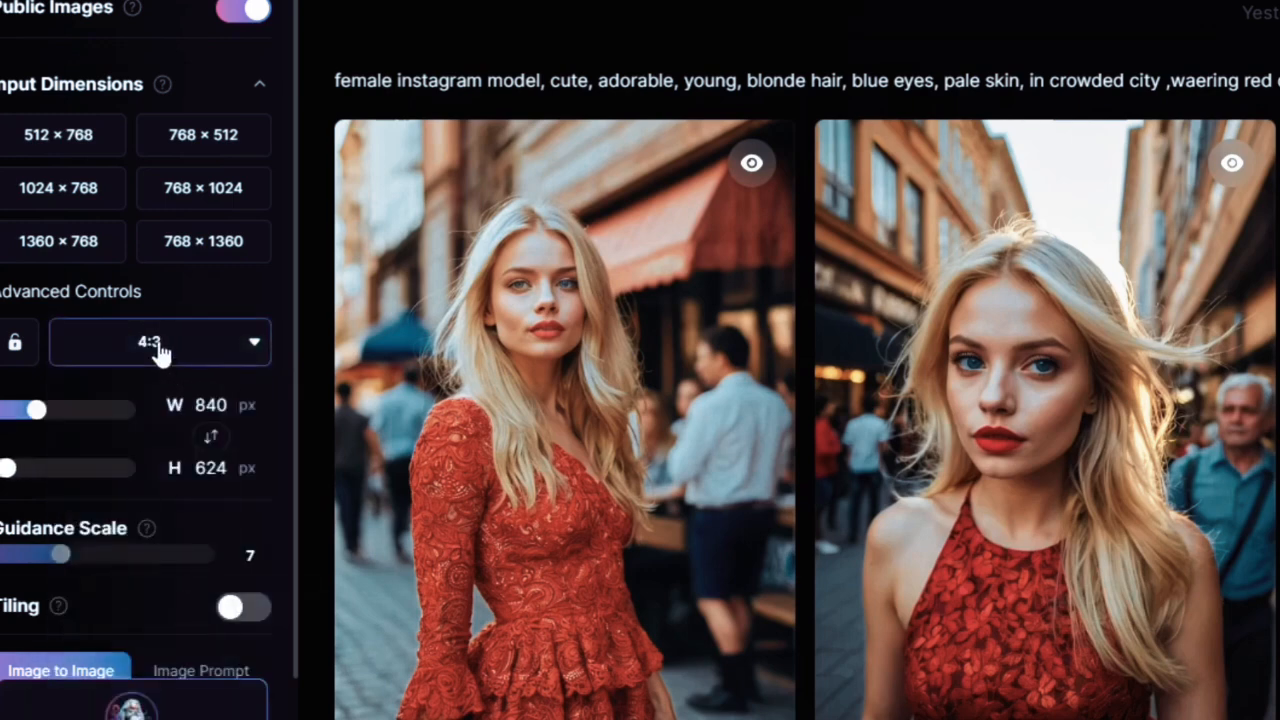
- Check the available aspect ratios for the input dimensions and expand the advanced settings
{"action": "left_click", "coordinate": [158, 348]}
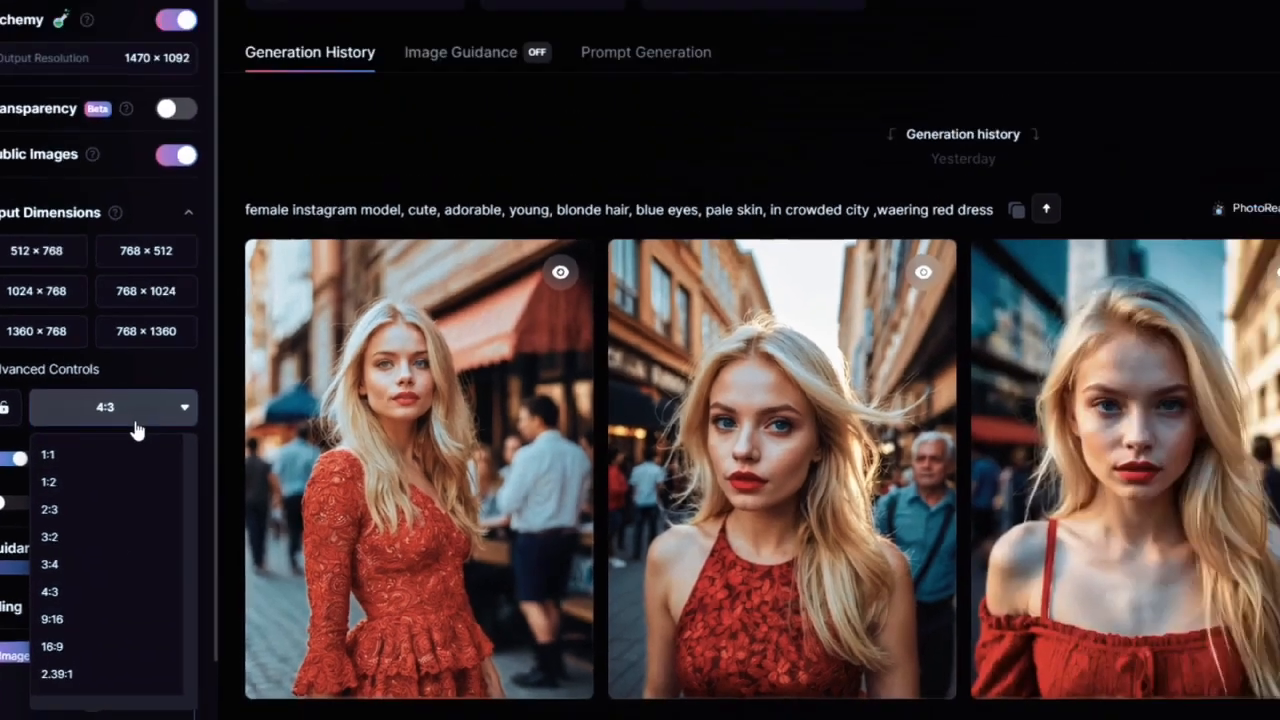
{"action": "left_click", "coordinate": [152, 352]}
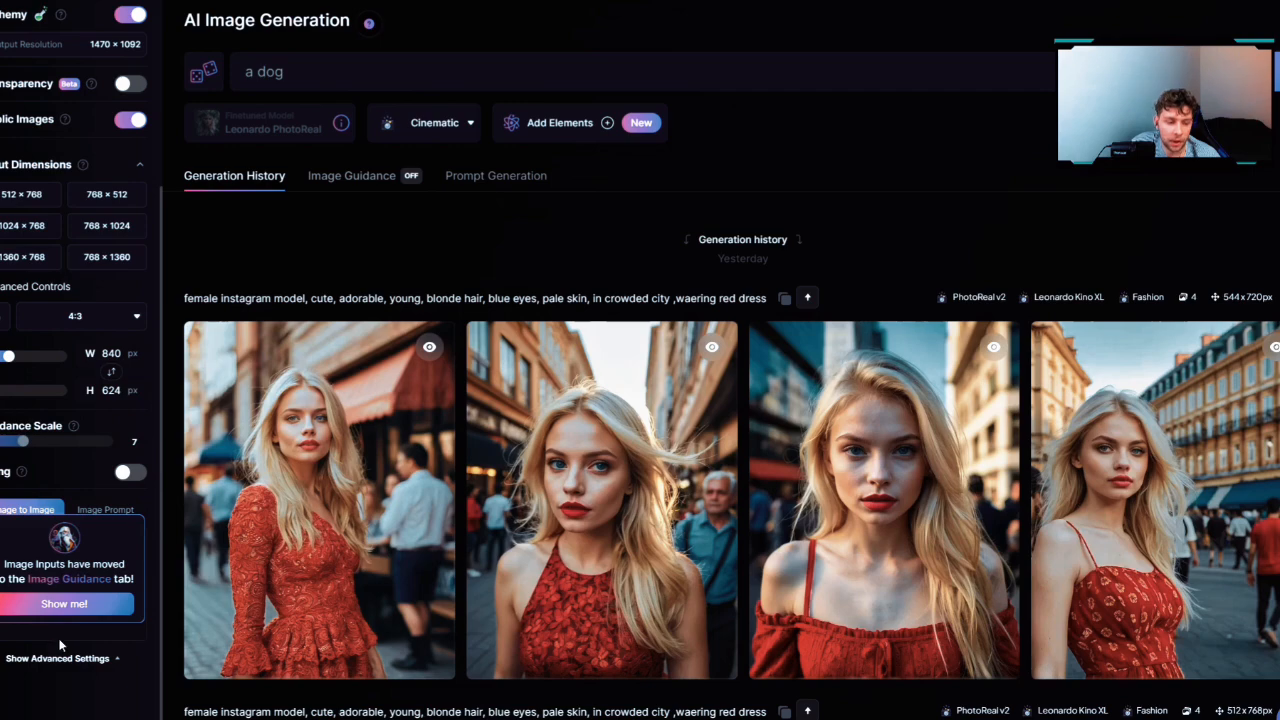
{"action": "left_click", "coordinate": [99, 660]}
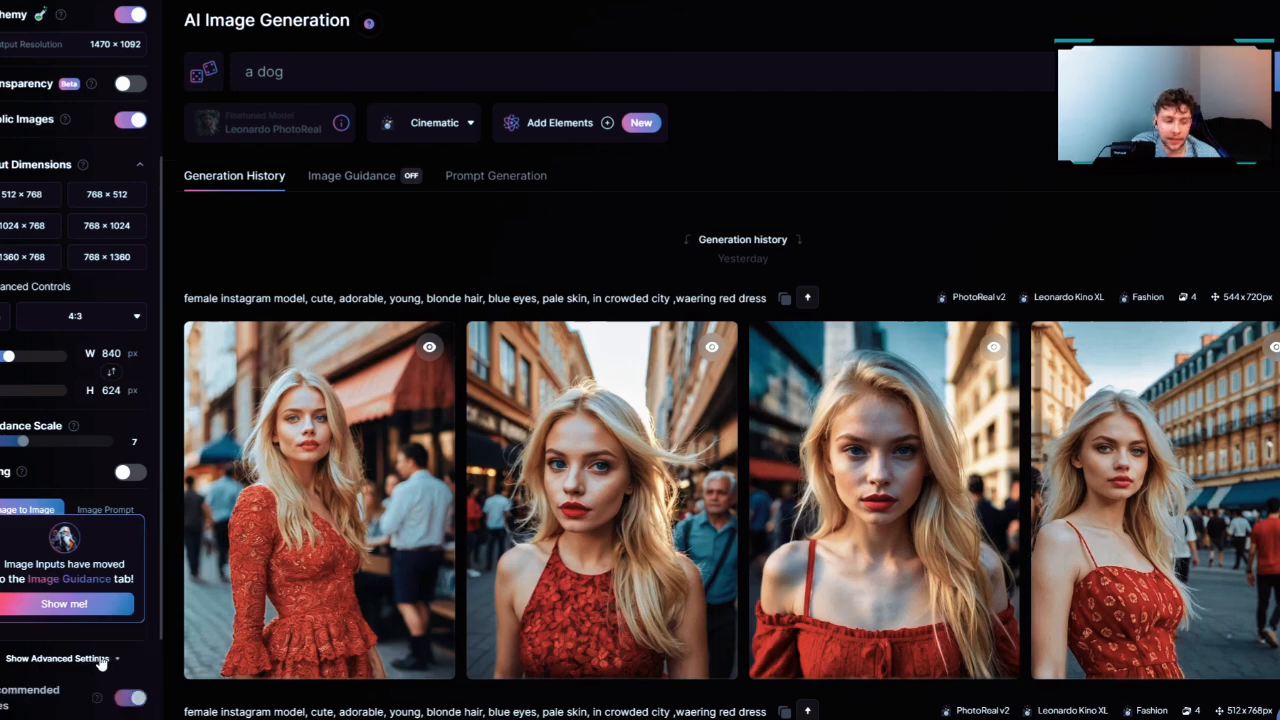
{"action": "scroll", "coordinate": [103, 632], "scroll_direction": "down", "scroll_amount": 2}
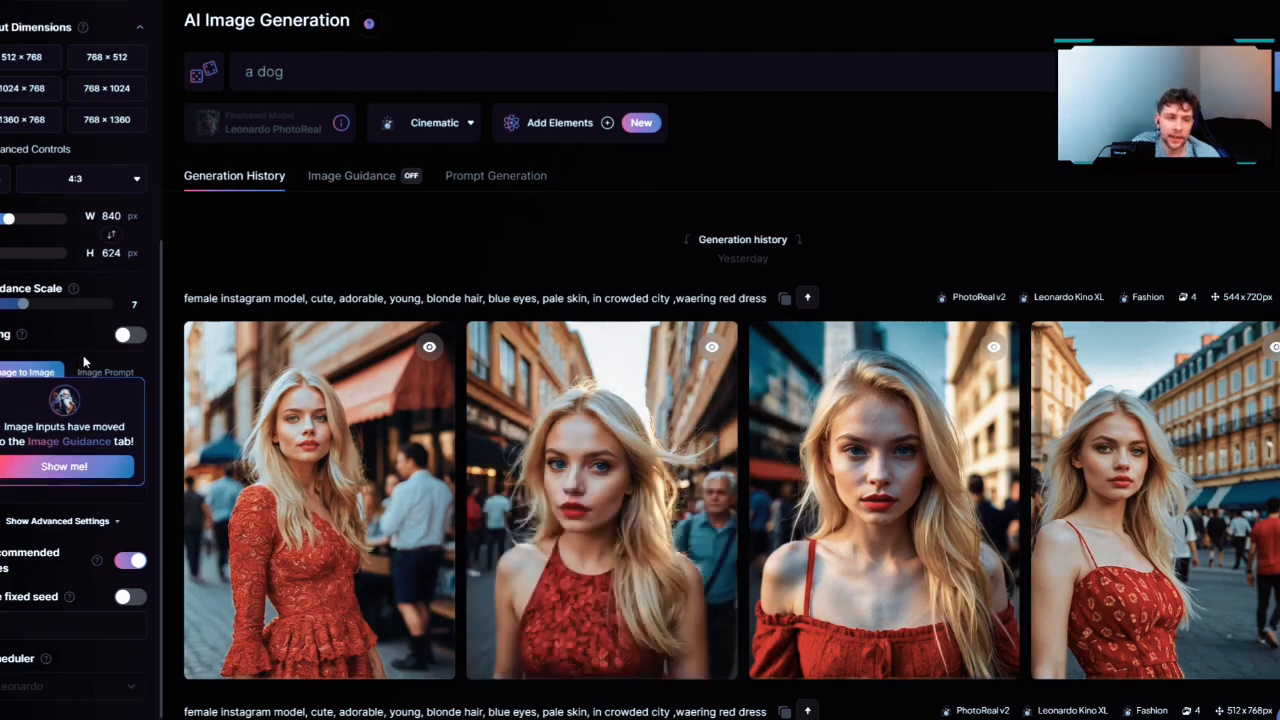
{"action": "scroll", "coordinate": [70, 500], "scroll_direction": "up", "scroll_amount": 4}
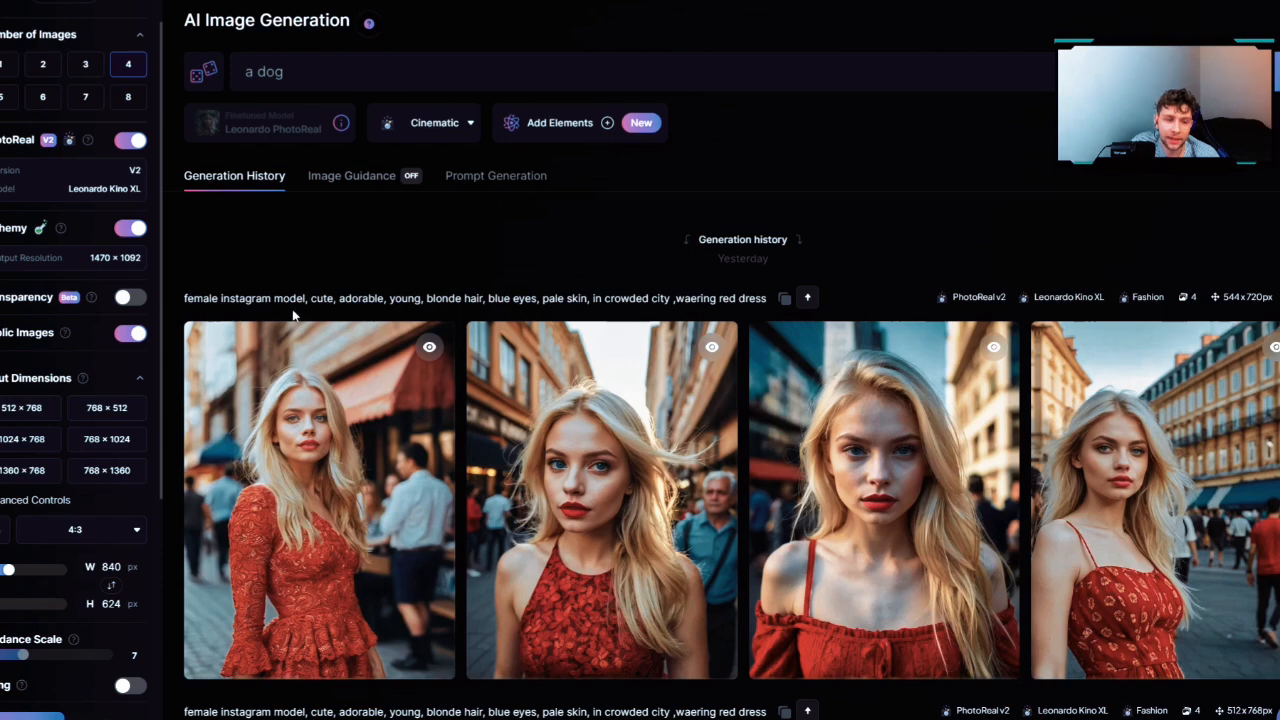
{"action": "scroll", "coordinate": [320, 380], "scroll_direction": "down", "scroll_amount": 1}
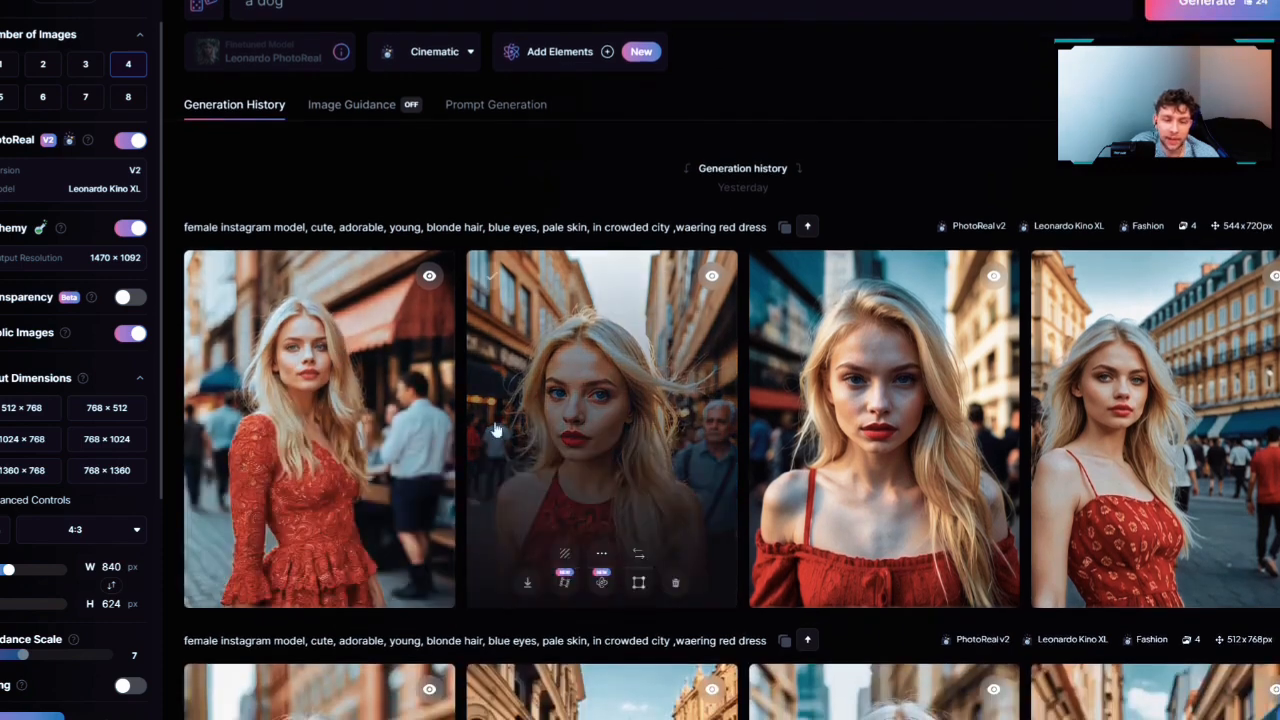
{"action": "scroll", "coordinate": [701, 472], "scroll_direction": "up", "scroll_amount": 1}
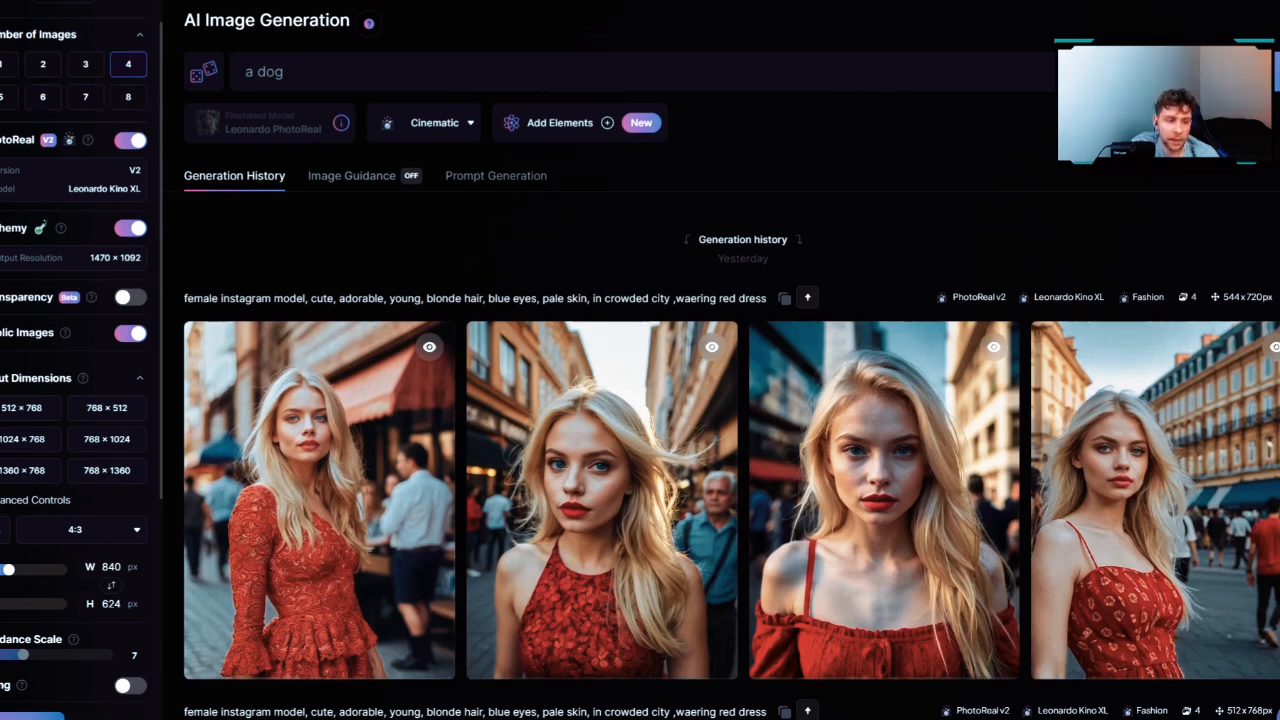
{"action": "scroll", "coordinate": [17, 357], "scroll_direction": "down", "scroll_amount": 3}
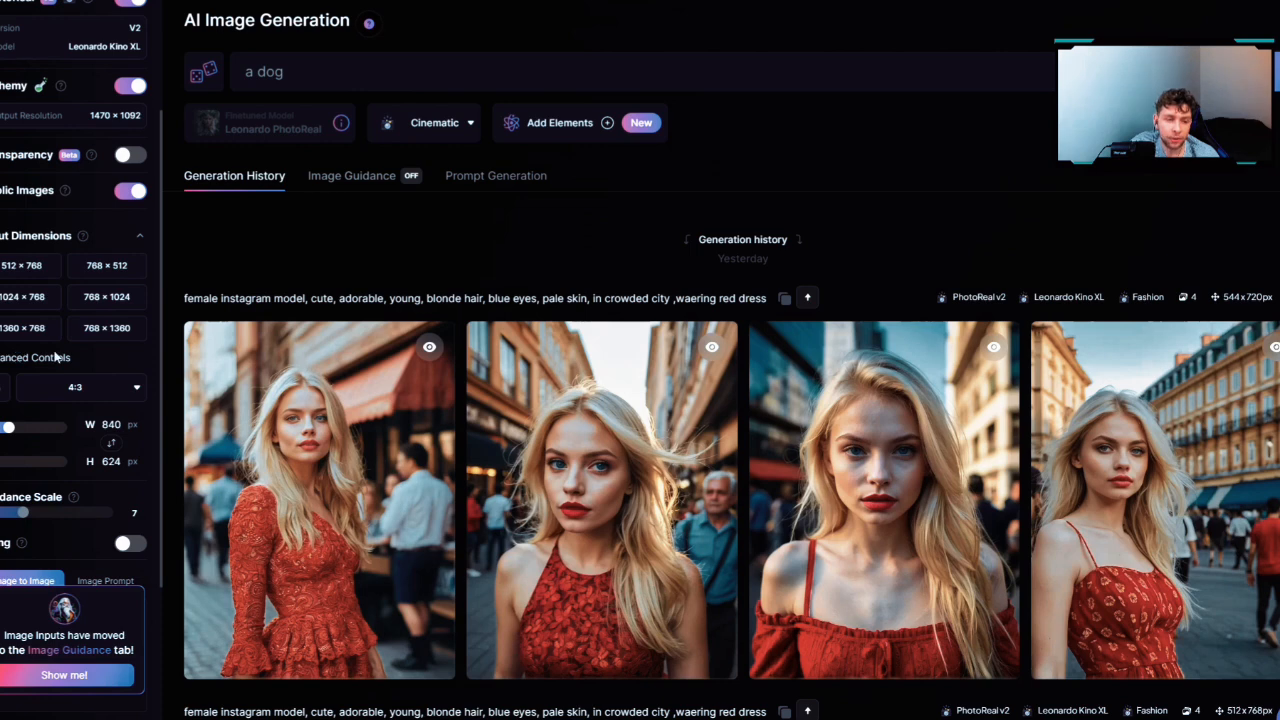
{"action": "scroll", "coordinate": [47, 343], "scroll_direction": "down", "scroll_amount": 3}
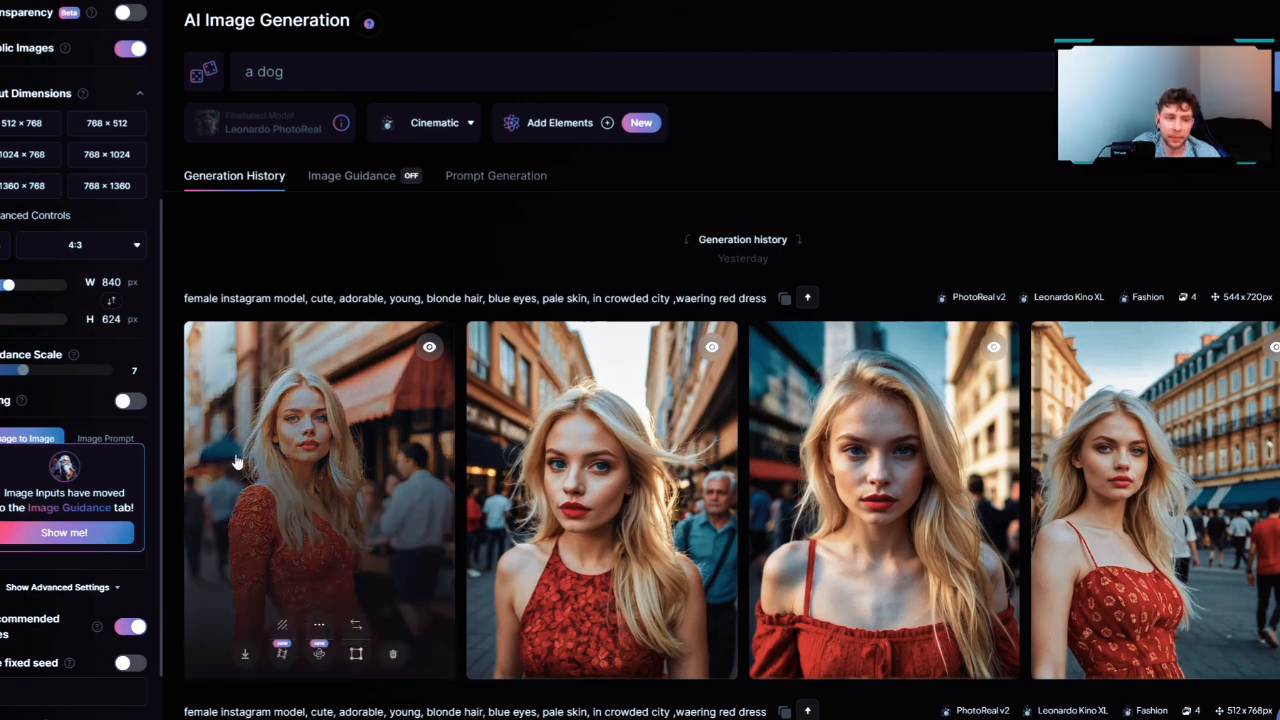
{"action": "scroll", "coordinate": [113, 300], "scroll_direction": "up", "scroll_amount": 5}
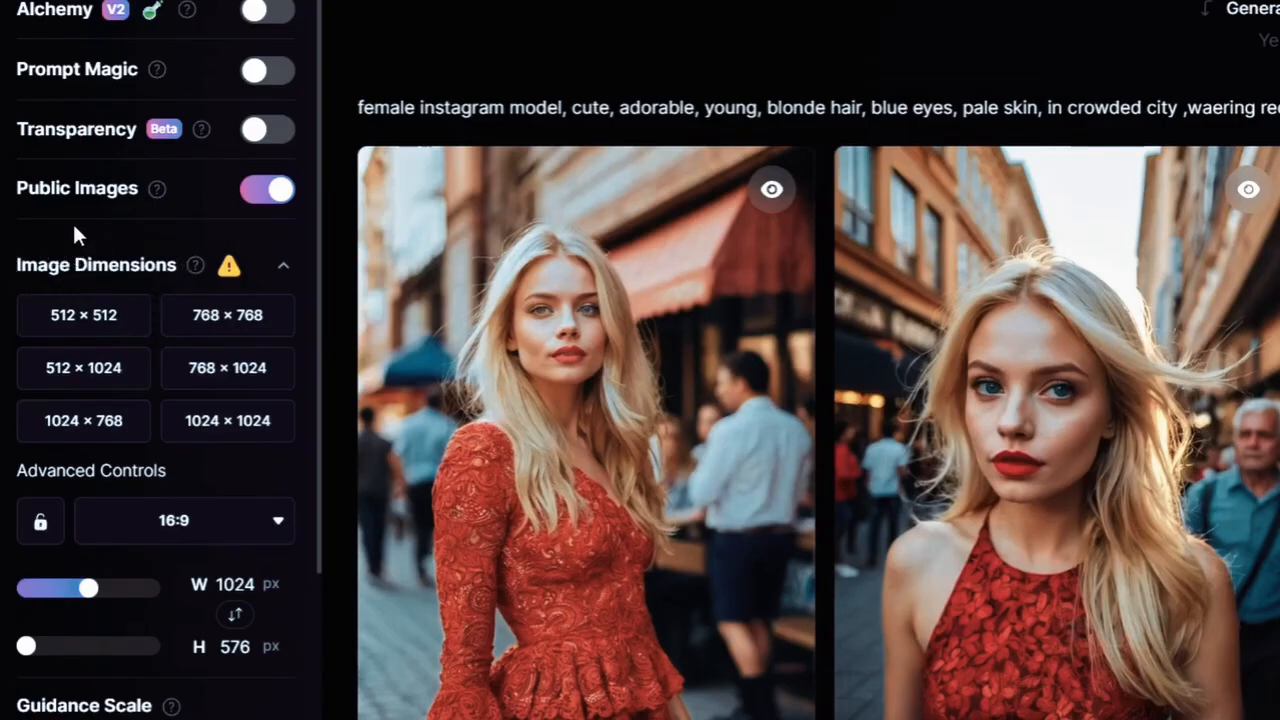
- Try the image dimension presets 512 × 512, 768 × 768, 768 × 1024, 1024 × 1024 and 512 × 1024
{"action": "left_click", "coordinate": [22, 320]}
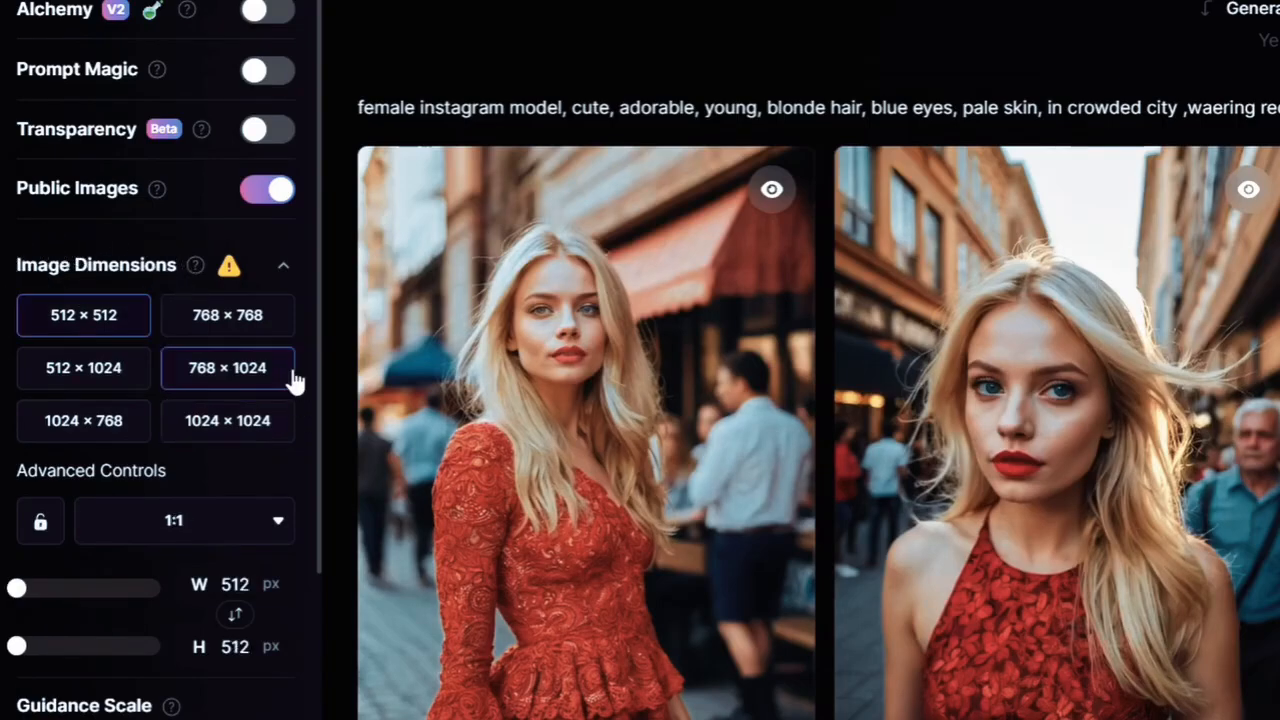
{"action": "left_click", "coordinate": [254, 334]}
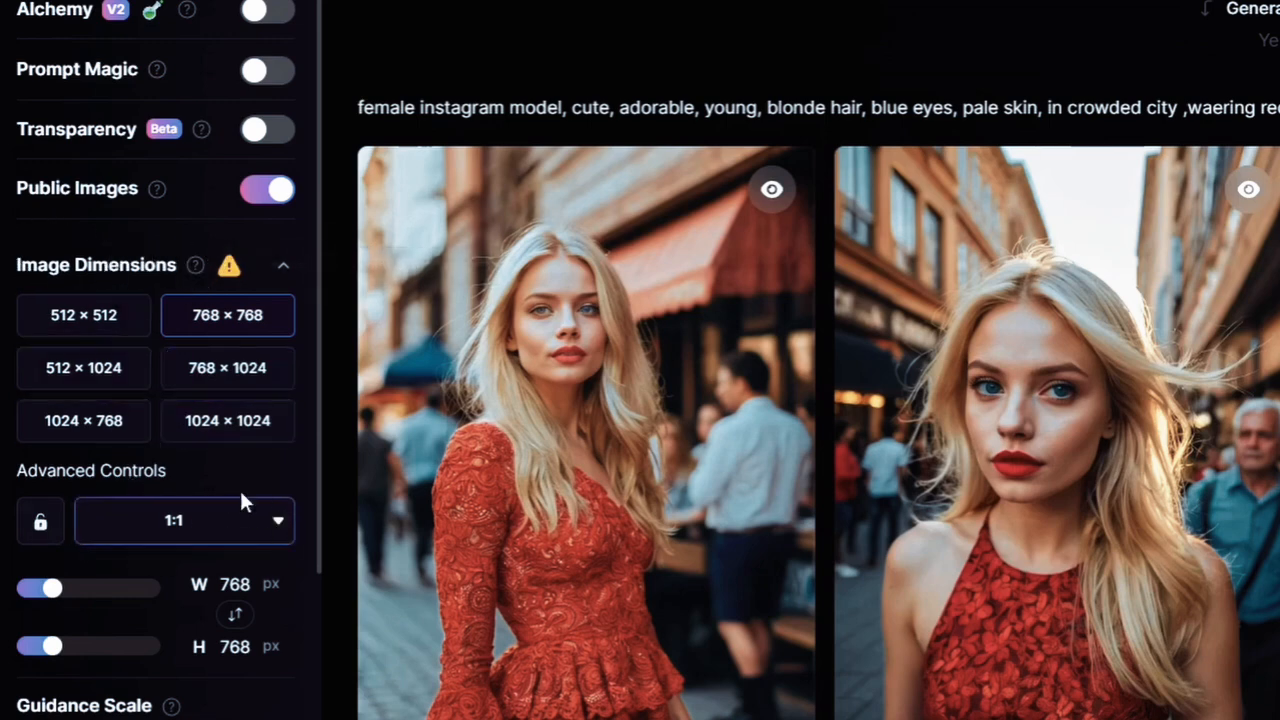
{"action": "left_click", "coordinate": [199, 388]}
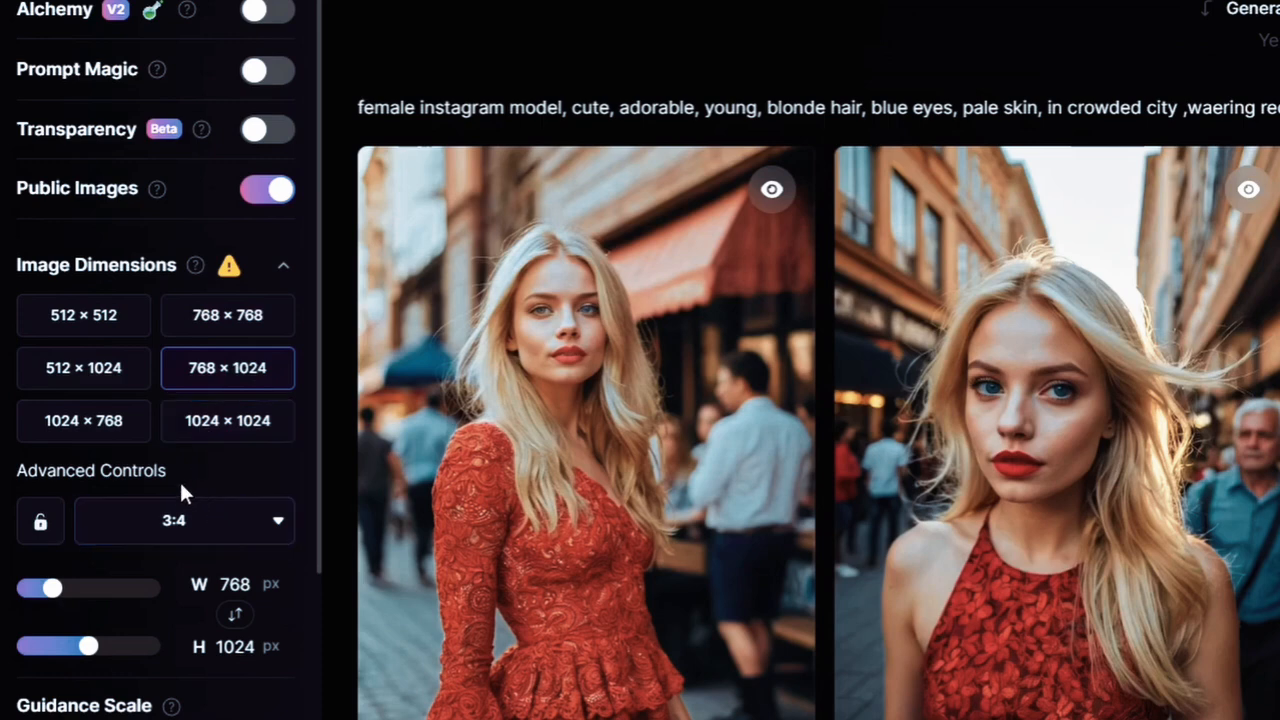
{"action": "left_click", "coordinate": [232, 428]}
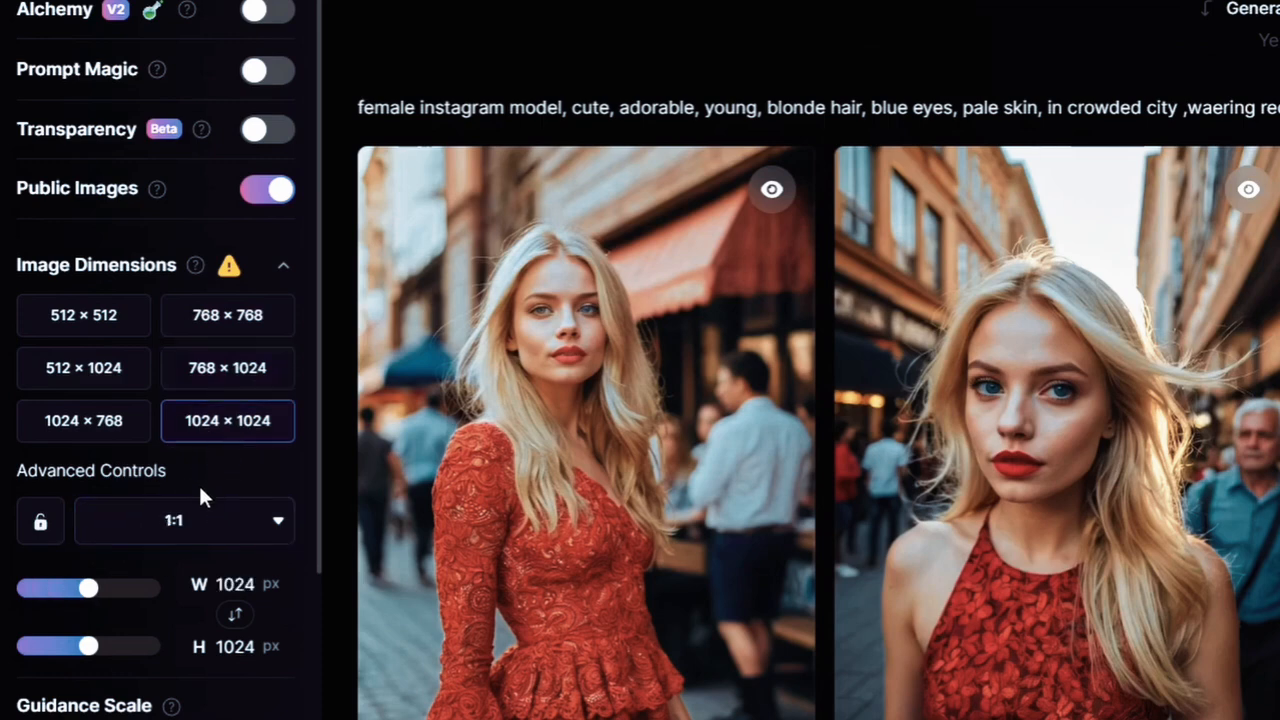
{"action": "left_click", "coordinate": [116, 393]}
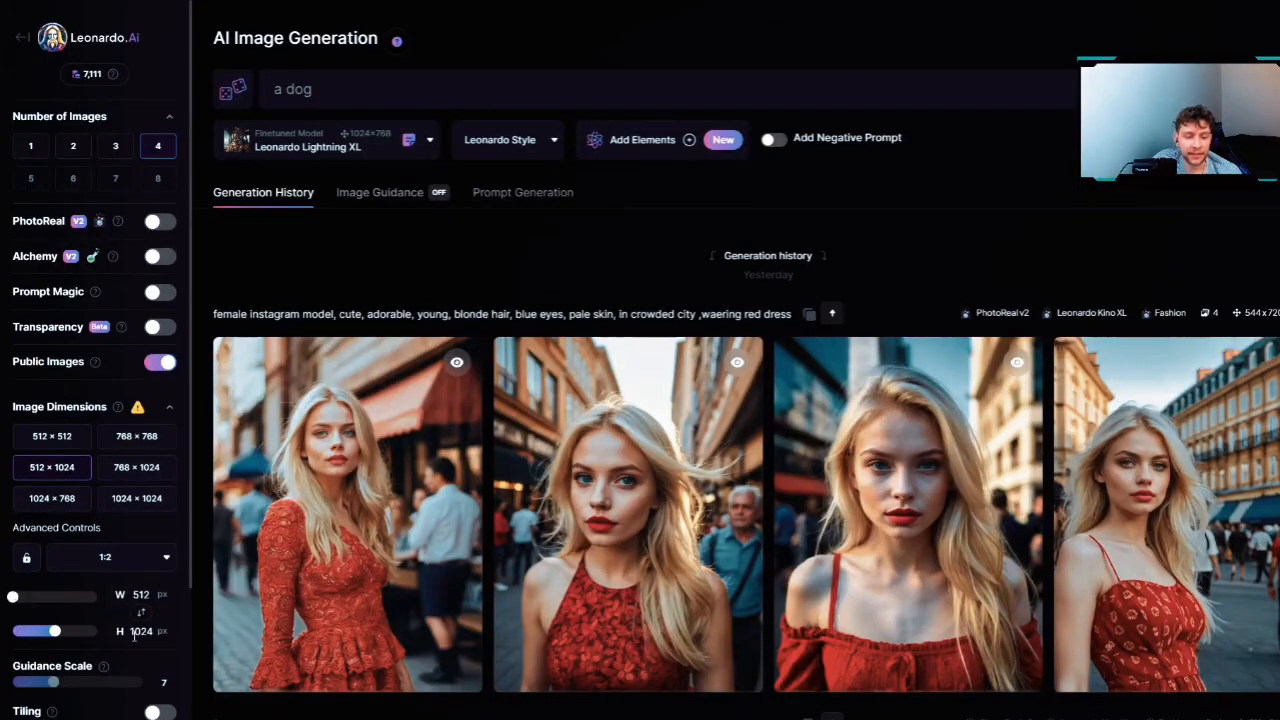
- Try custom image dimensions of 824 × 1024 px, 824 × 1128 px and about 1328 × 1448 px
{"action": "left_click_drag", "start_coordinate": [14, 597], "coordinate": [29, 598]}
{"action": "mouse_move", "coordinate": [43, 599]}
{"action": "left_mouse_down"}
{"action": "mouse_move", "coordinate": [72, 599]}
{"action": "mouse_move", "coordinate": [40, 610]}
{"action": "left_mouse_up"}
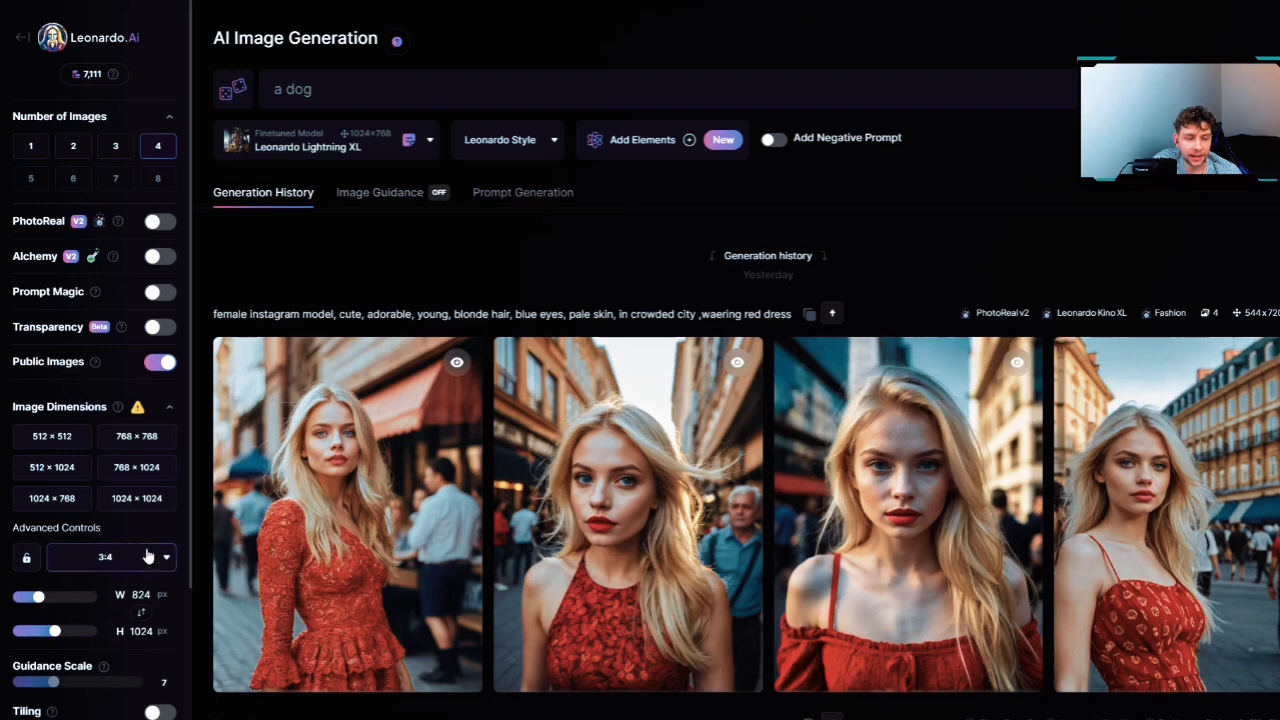
{"action": "left_click_drag", "start_coordinate": [55, 631], "coordinate": [63, 631]}
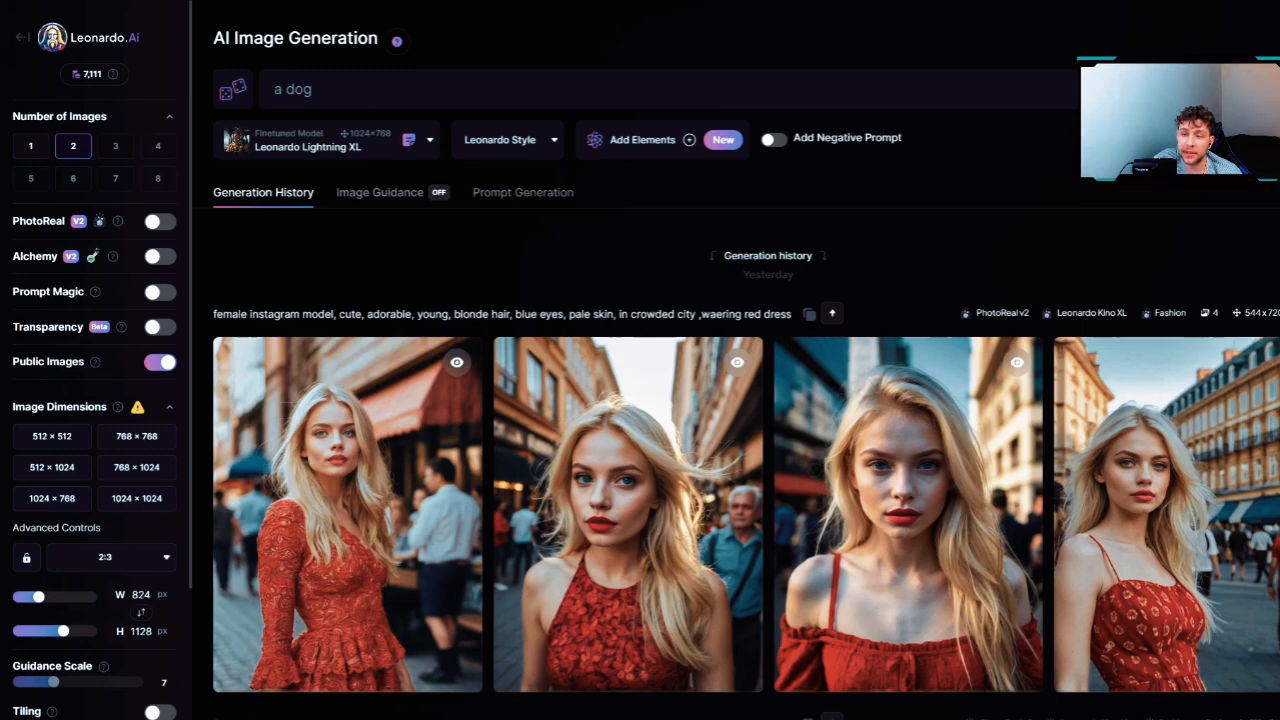
{"action": "left_click_drag", "start_coordinate": [39, 597], "coordinate": [92, 636]}
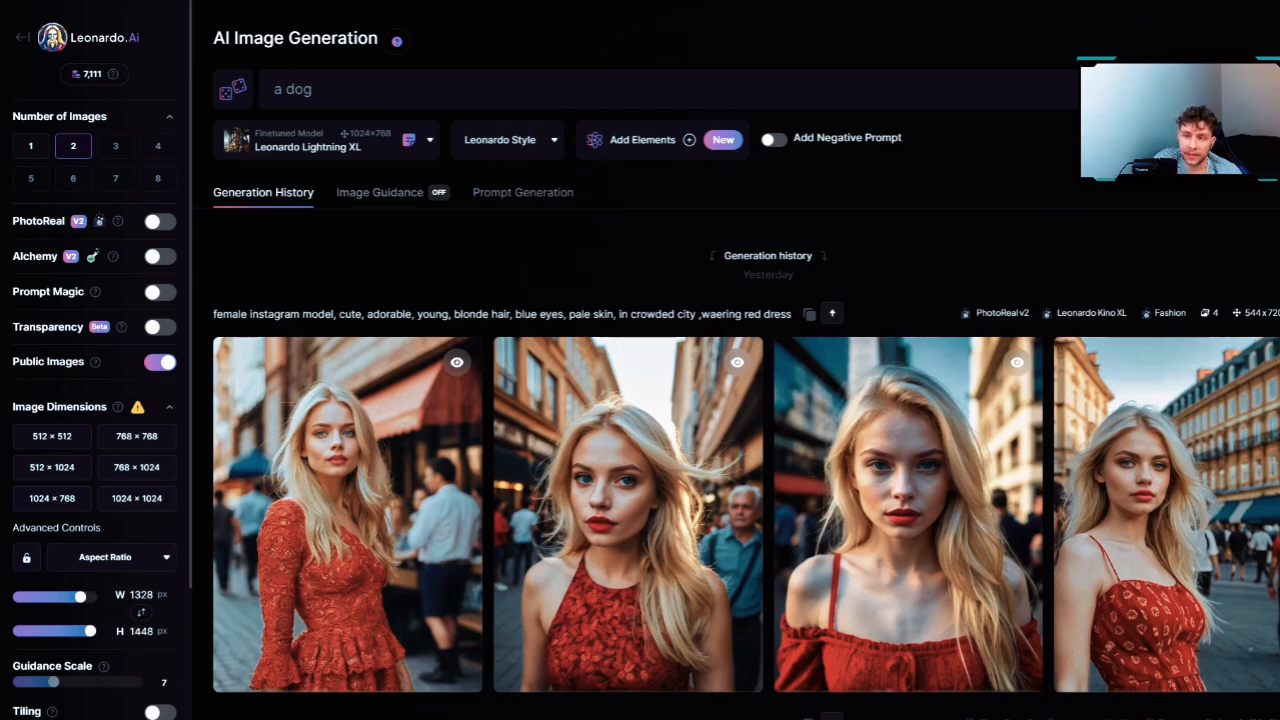
- Try the aspect ratios 4:3 and 9:16, and set the image dimensions' aspect ratio to 1:1
{"action": "left_click", "coordinate": [129, 558]}
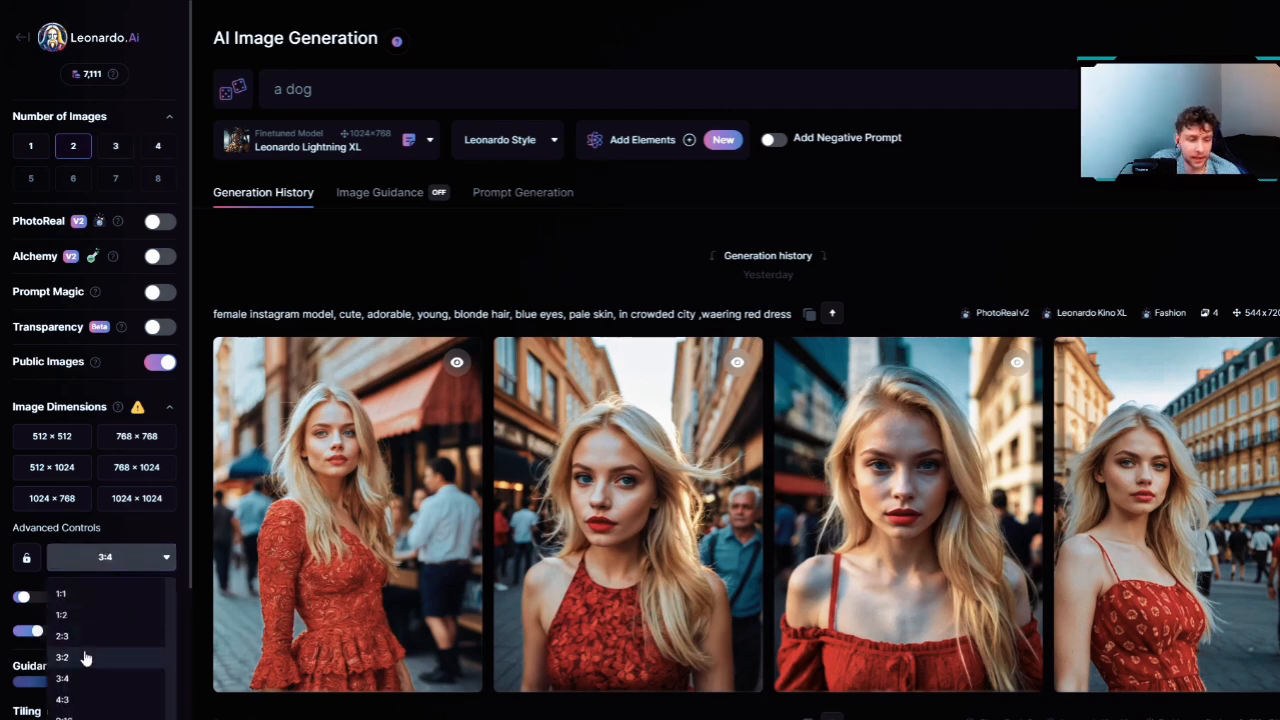
{"action": "left_click", "coordinate": [79, 699]}
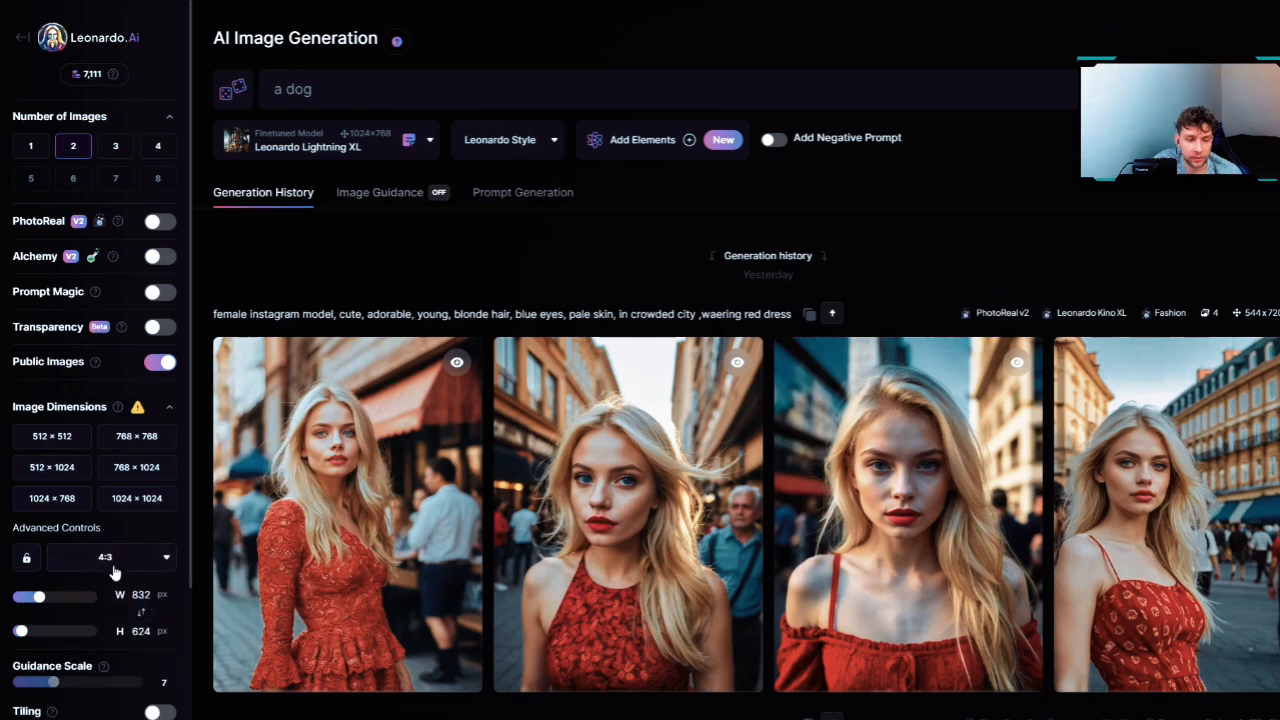
{"action": "left_click", "coordinate": [111, 568]}
{"action": "scroll", "coordinate": [106, 640], "scroll_direction": "down", "scroll_amount": 2}
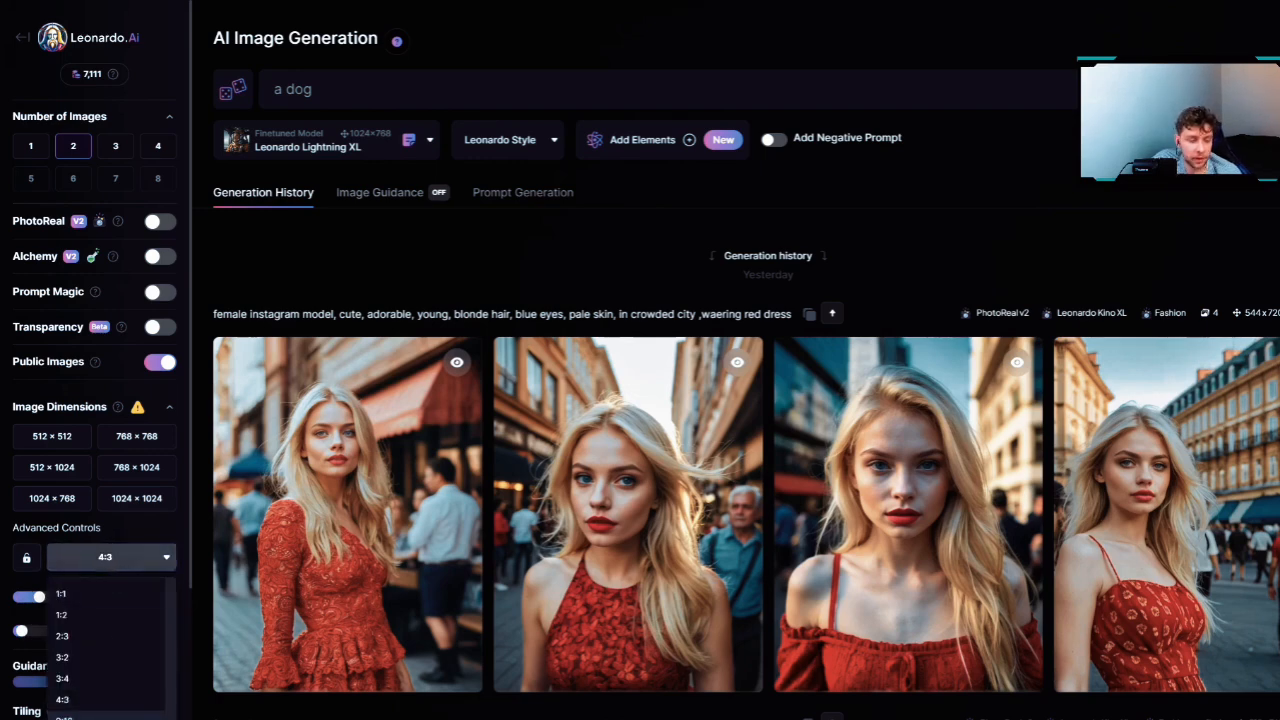
{"action": "left_click", "coordinate": [106, 640]}
{"action": "left_click", "coordinate": [128, 568]}
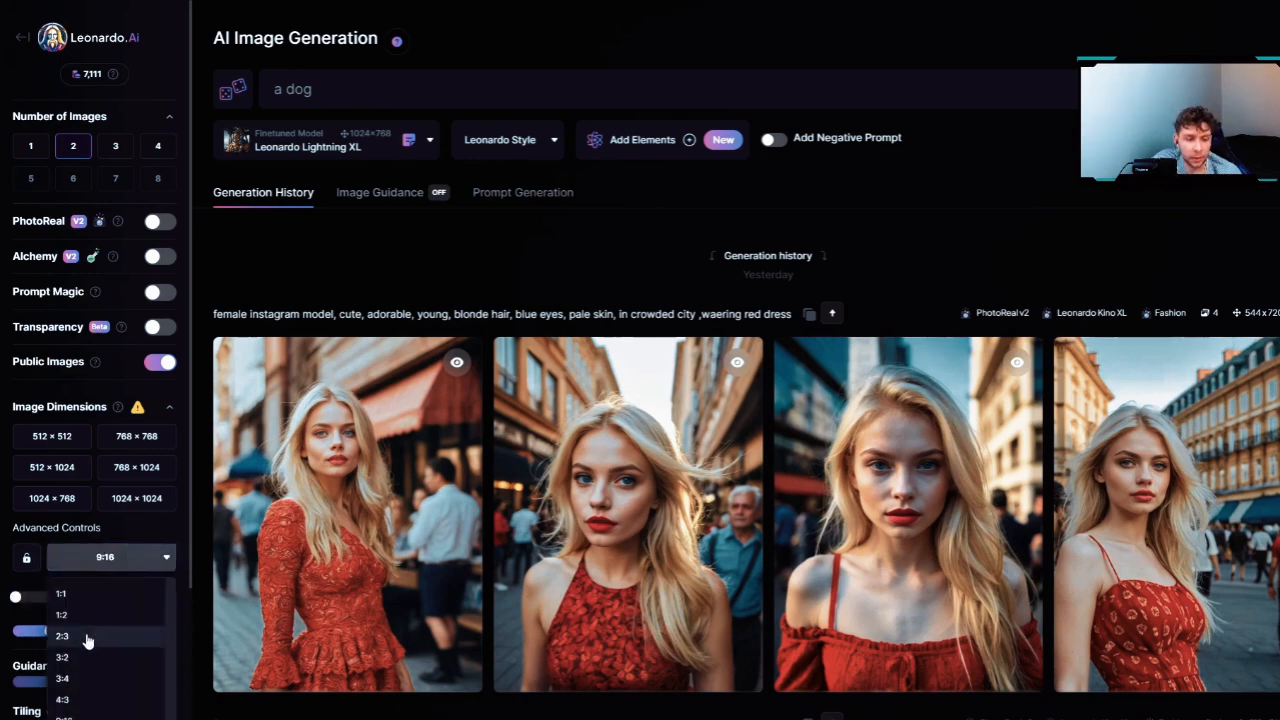
{"action": "left_click", "coordinate": [90, 593]}
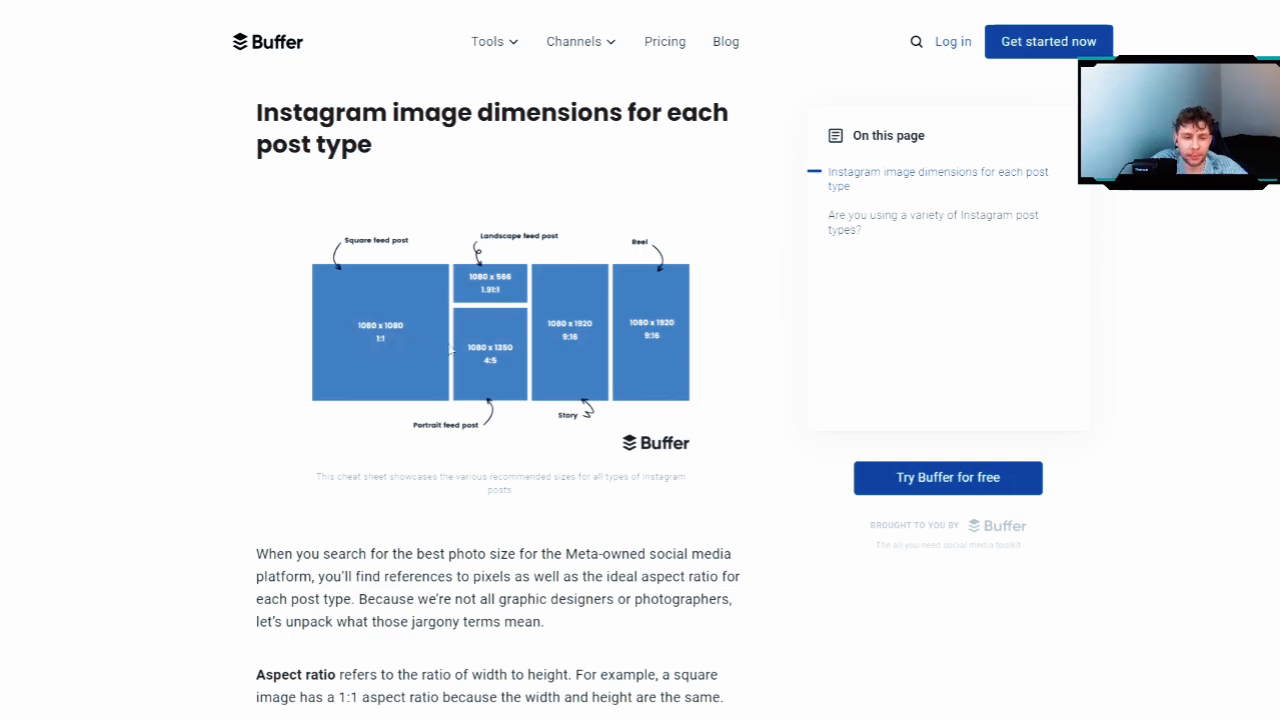
- Switch to the Buffer article and enlarge its cheat sheet of Instagram image dimensions for each post type
{"action": "key", "text": "ctrl+plus"}
{"action": "key", "text": "ctrl+plus"}
{"action": "key", "text": "ctrl+plus"}
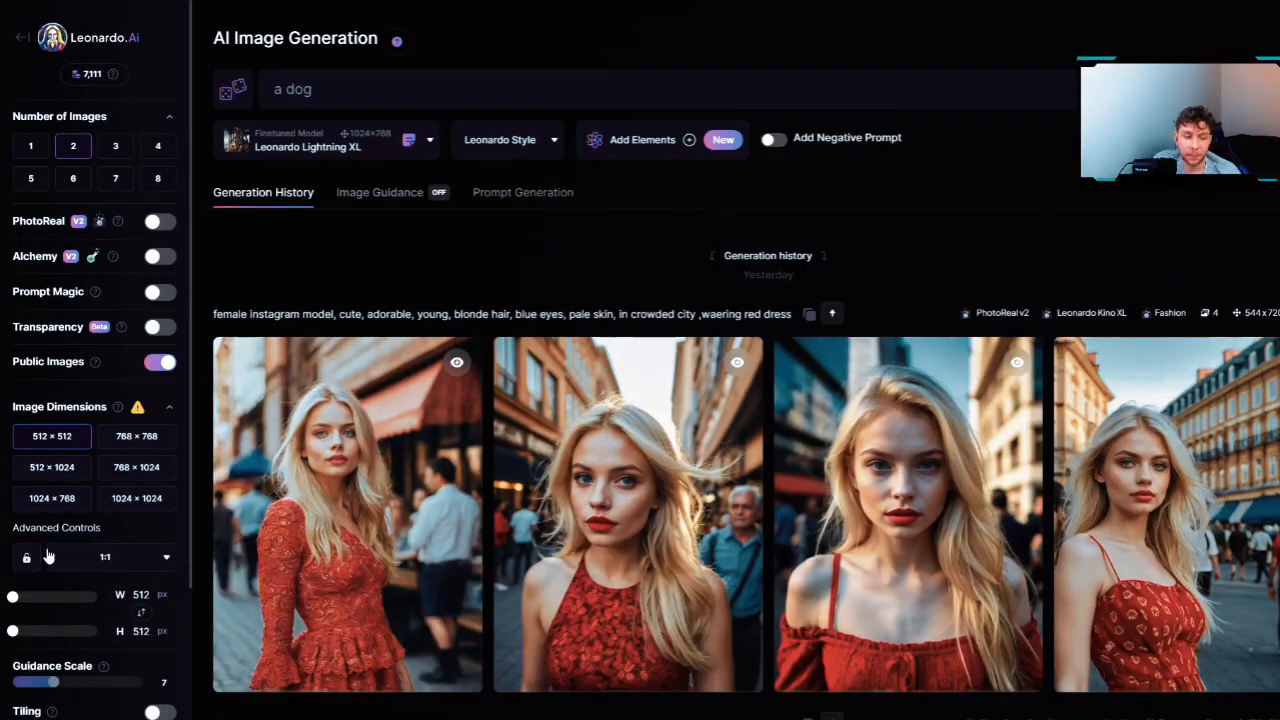
- Load the generated portrait of the woman in the off-shoulder red top into RedKetchup's Image Resizer
{"action": "left_click", "coordinate": [167, 557]}
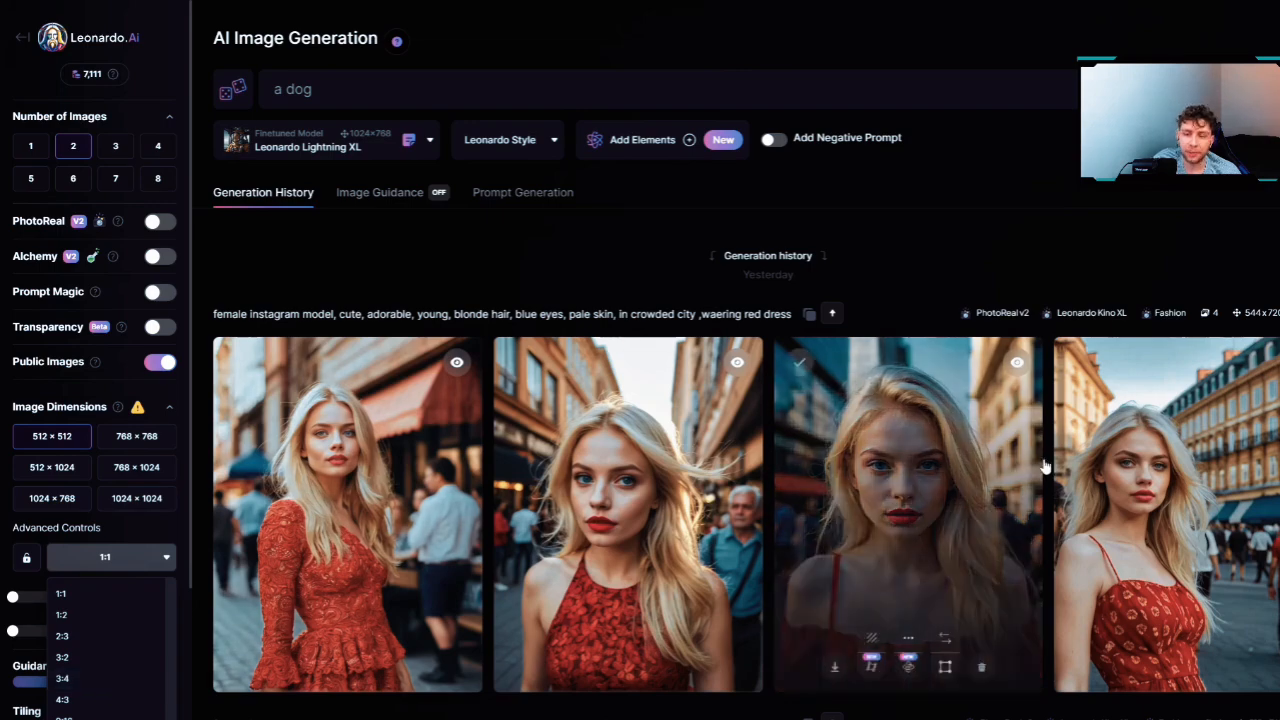
{"action": "left_click", "coordinate": [953, 472]}
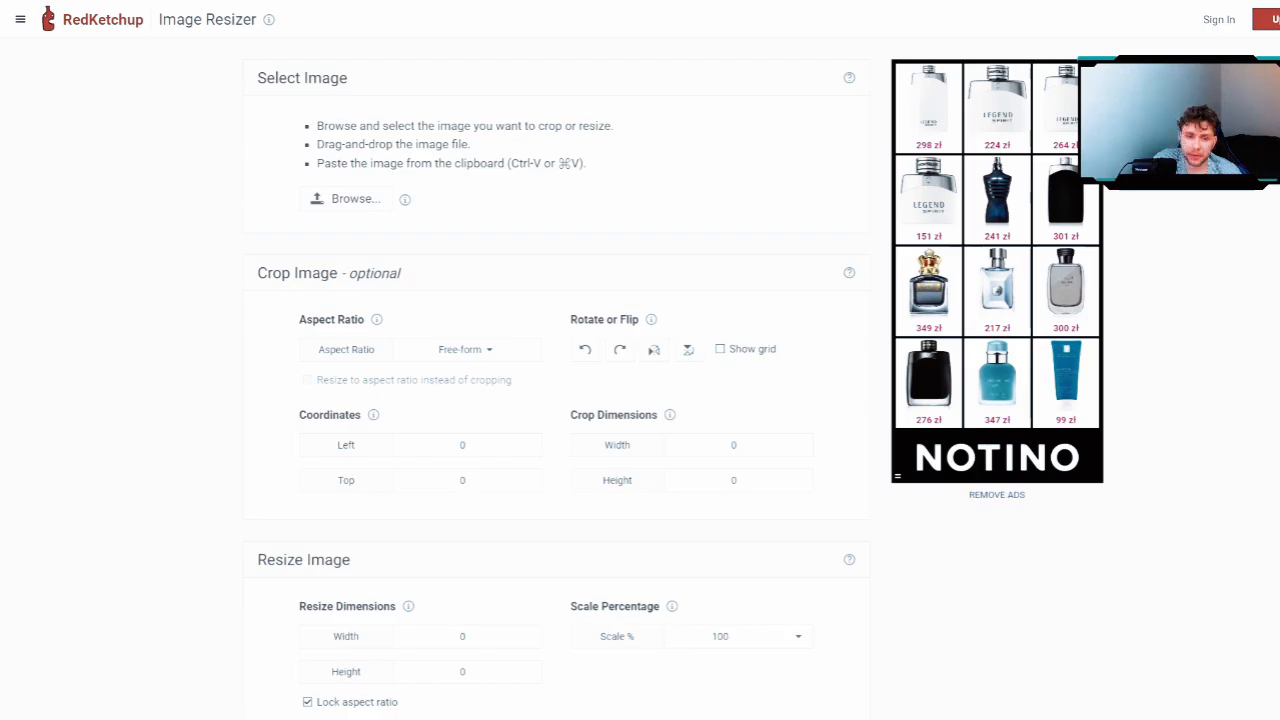
{"action": "left_click_drag", "start_coordinate": [1279, 203], "coordinate": [472, 202]}
- Set a custom crop aspect ratio for the portrait with horizontal ratio 4 and vertical ratio 5
{"action": "scroll", "coordinate": [472, 201], "scroll_direction": "down", "scroll_amount": 6}
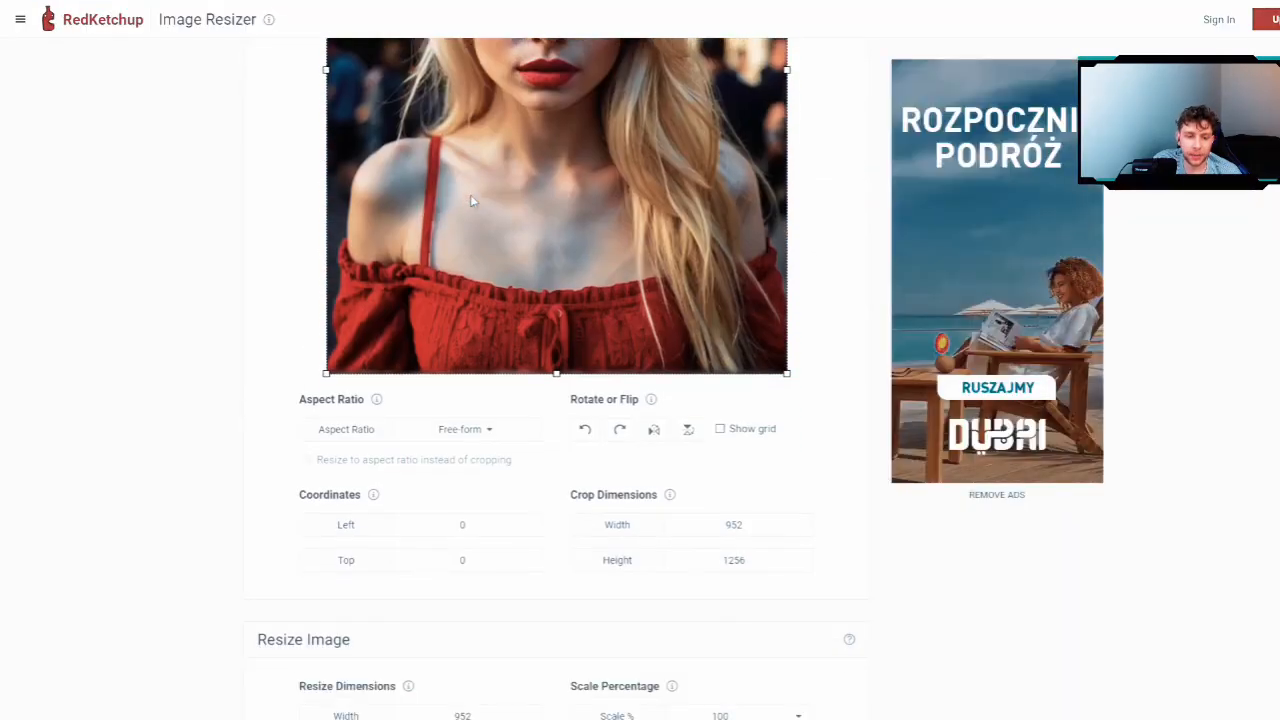
{"action": "left_click", "coordinate": [475, 436]}
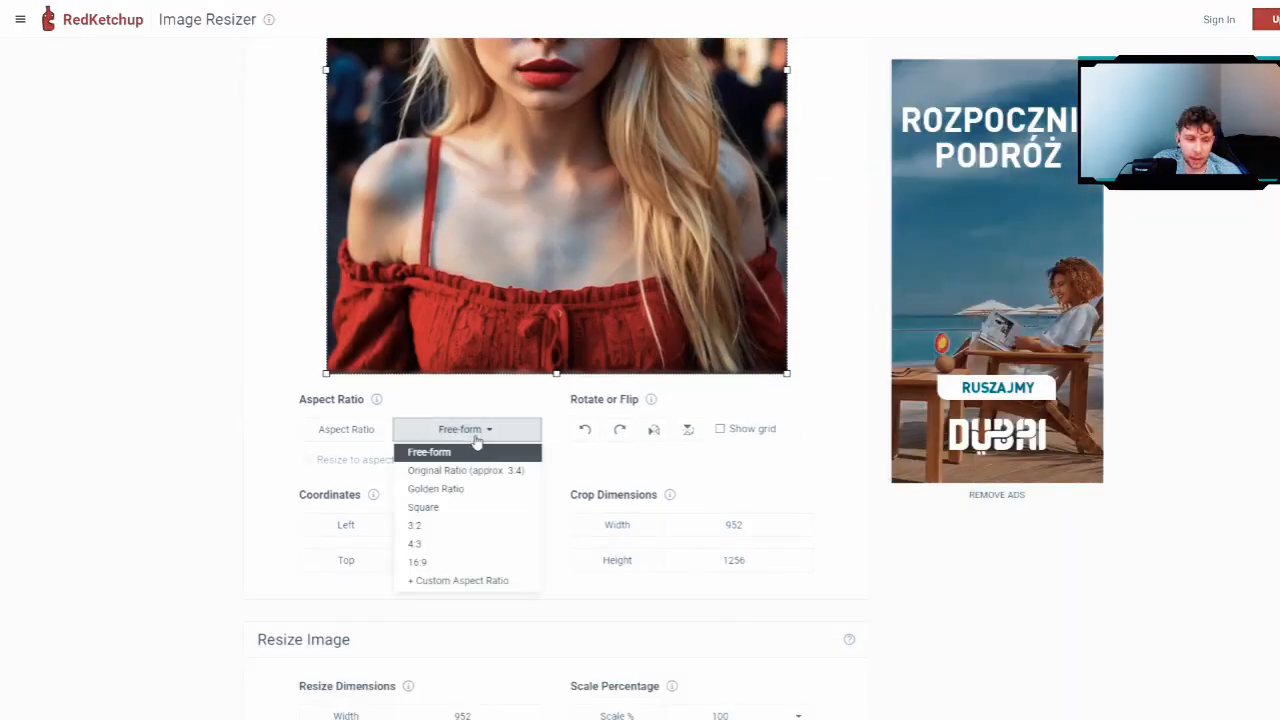
{"action": "left_click", "coordinate": [480, 582]}
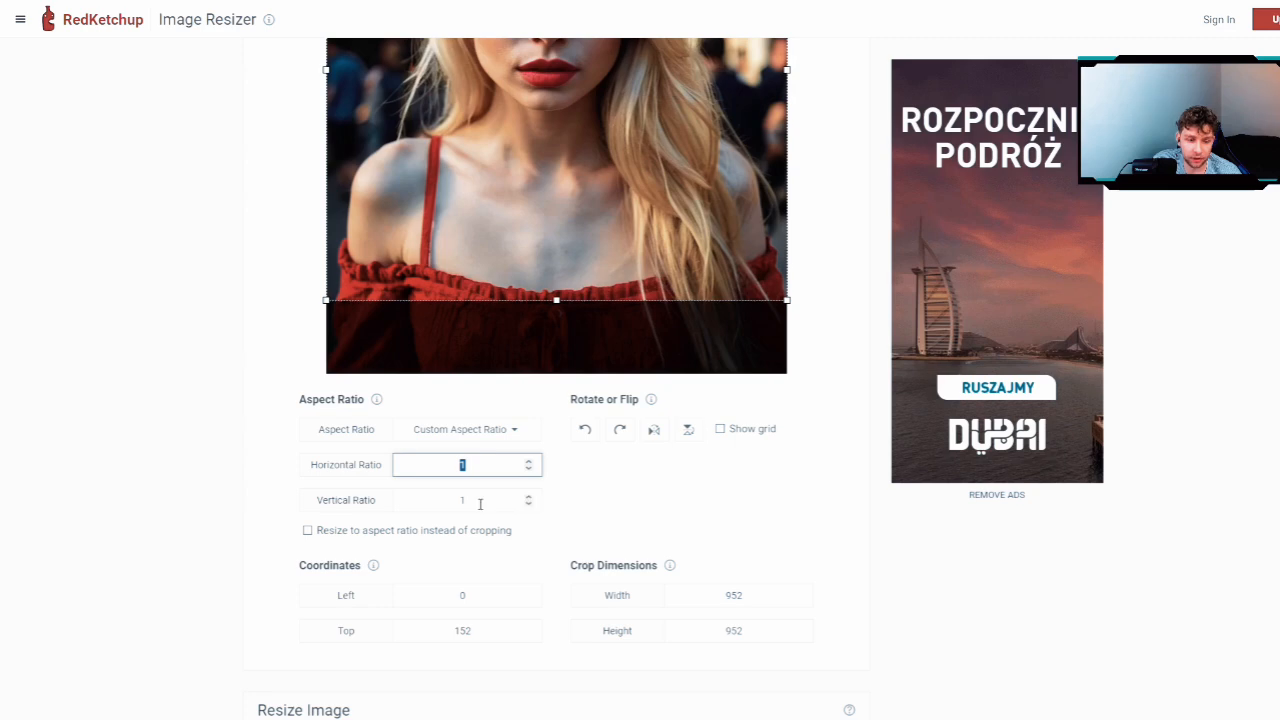
{"action": "type", "text": "4"}
{"action": "key", "text": "Tab"}
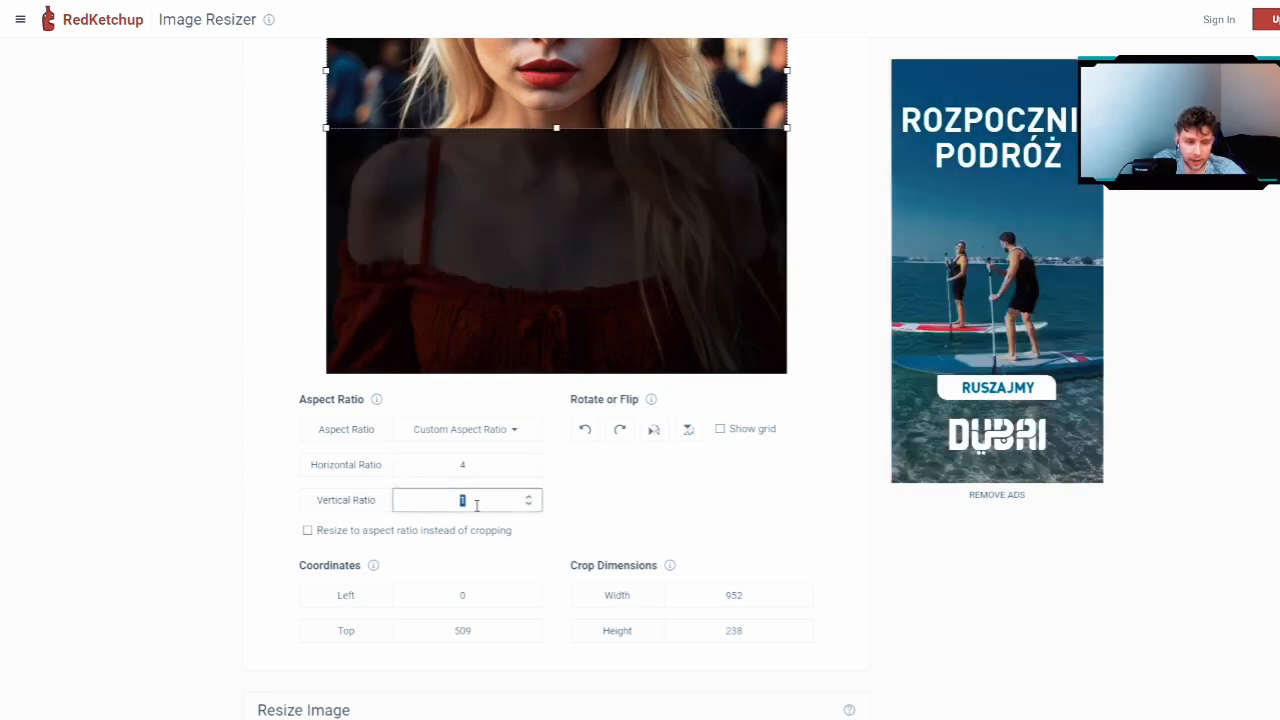
{"action": "type", "text": "5"}
- Reposition the 4:5 crop area on the portrait so it starts slightly below the image's upper edge
{"action": "scroll", "coordinate": [633, 313], "scroll_direction": "up", "scroll_amount": 4}
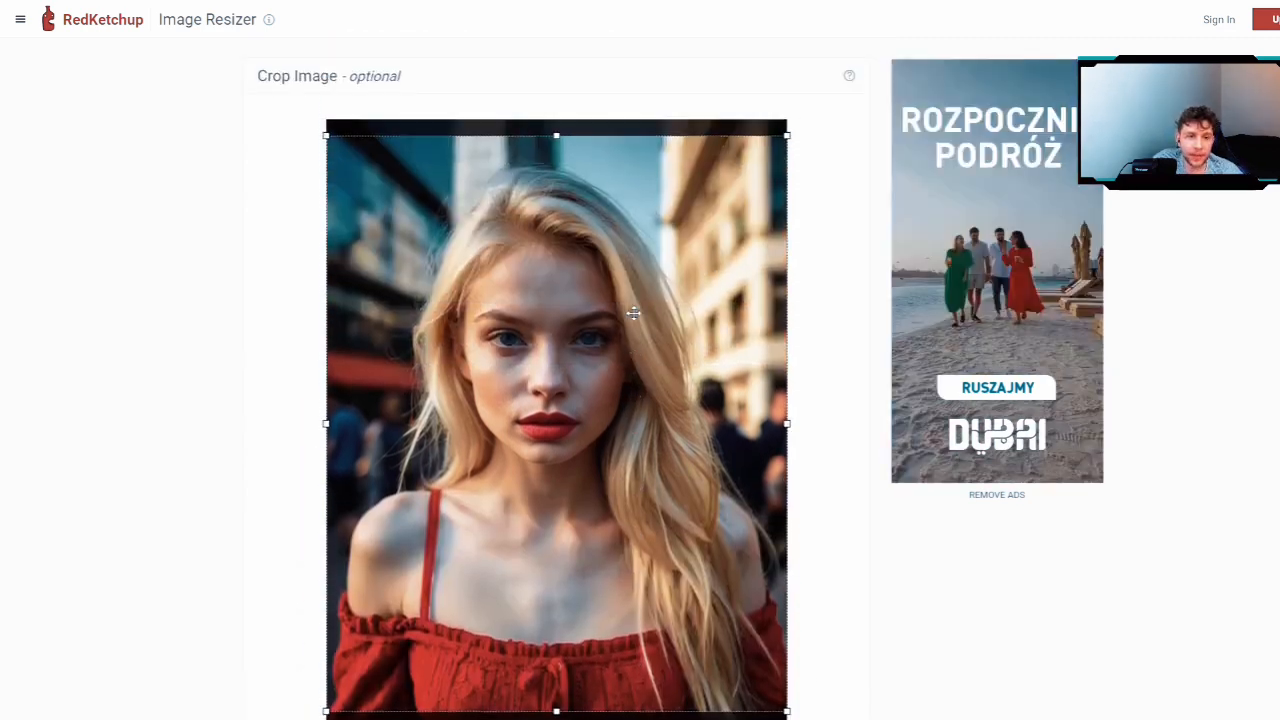
{"action": "scroll", "coordinate": [633, 313], "scroll_direction": "down", "scroll_amount": 1}
{"action": "left_click_drag", "start_coordinate": [586, 389], "coordinate": [597, 372]}
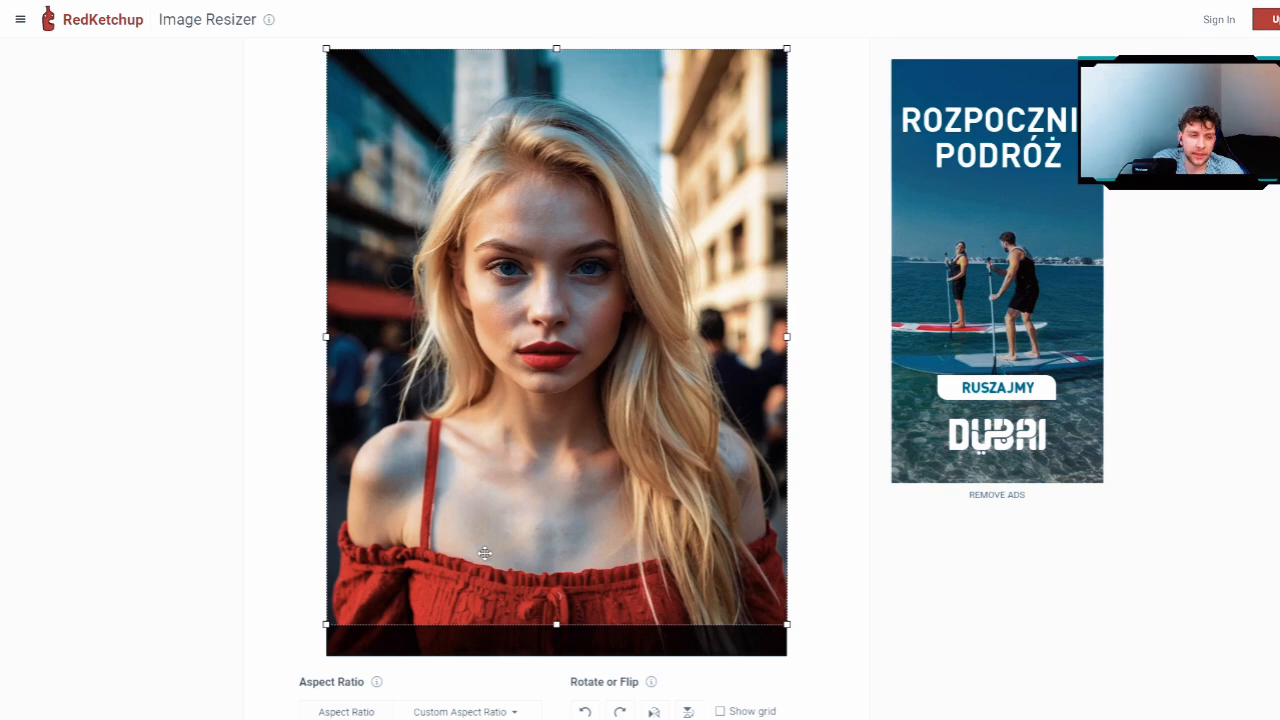
{"action": "left_click_drag", "start_coordinate": [484, 553], "coordinate": [481, 561]}
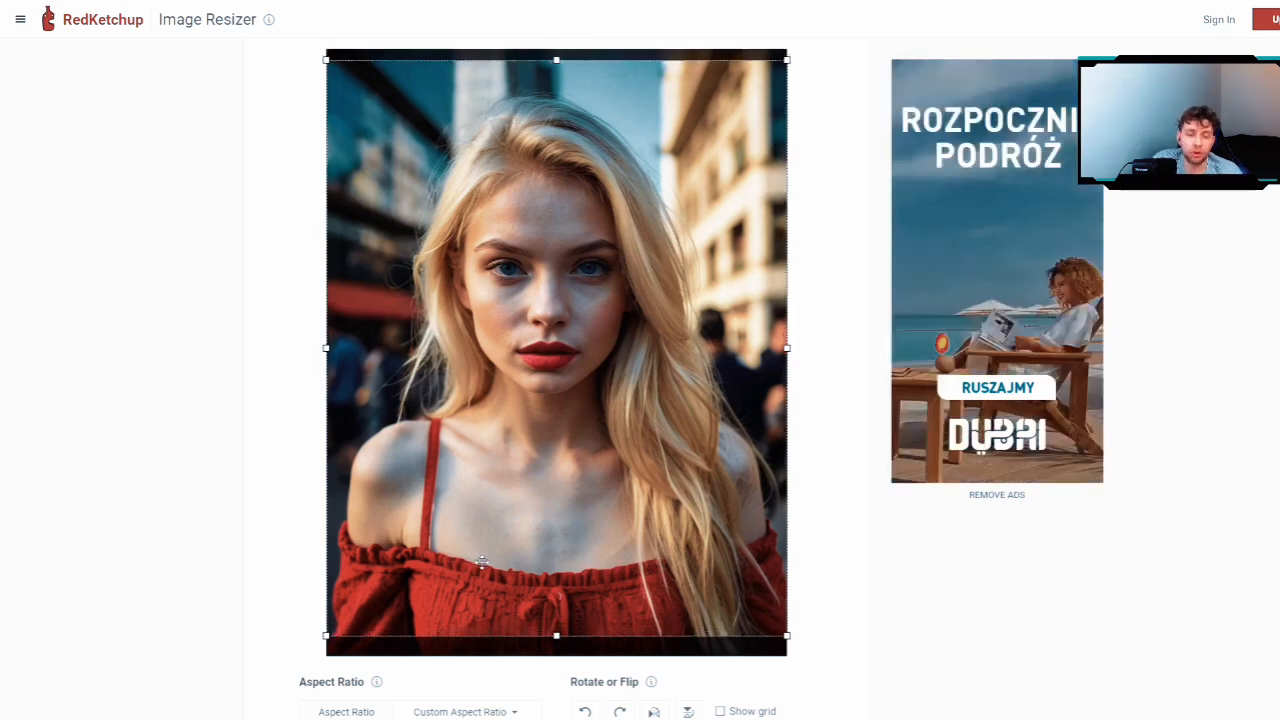
{"action": "scroll", "coordinate": [600, 187], "scroll_direction": "up", "scroll_amount": 1}
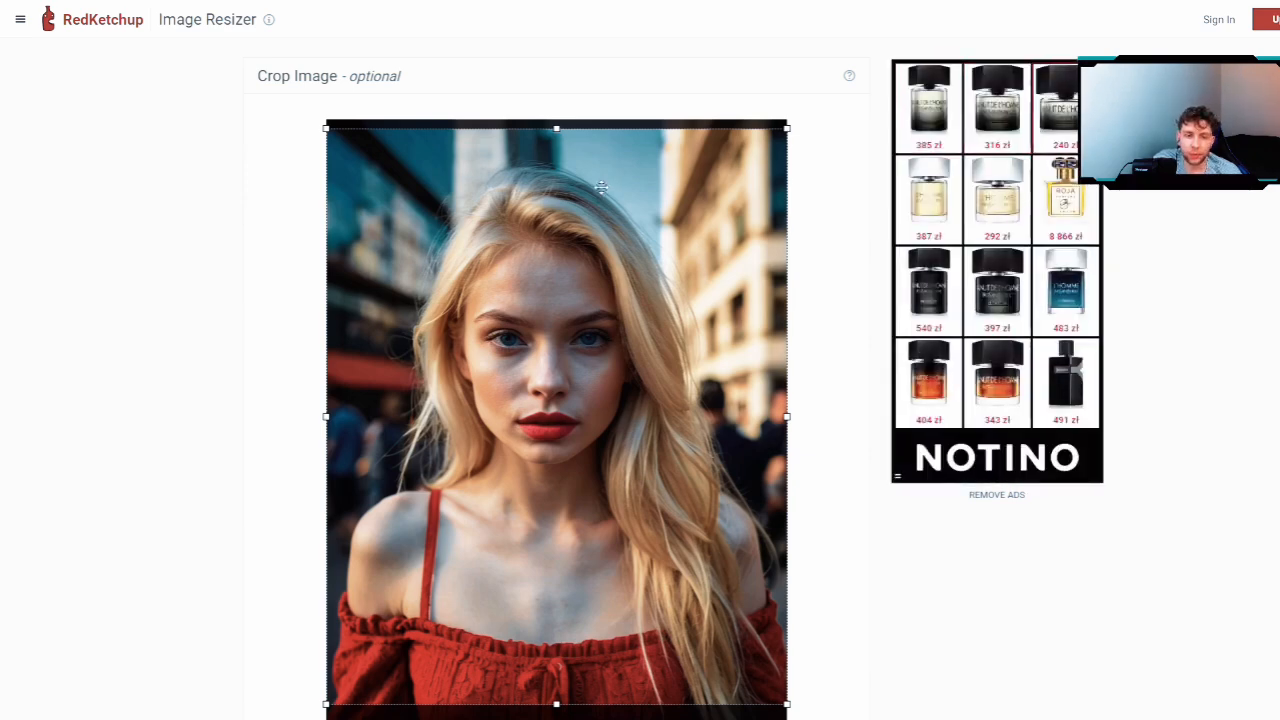
{"action": "scroll", "coordinate": [600, 187], "scroll_direction": "down", "scroll_amount": 2}
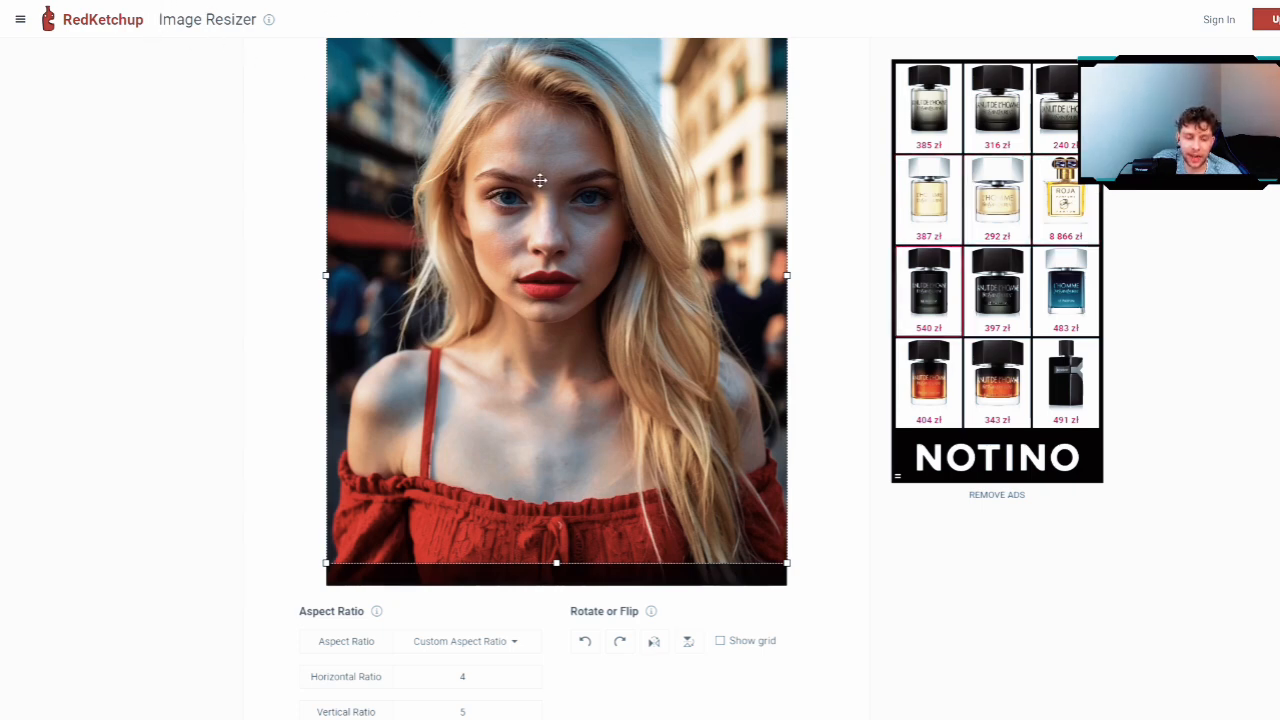
{"action": "scroll", "coordinate": [540, 180], "scroll_direction": "down", "scroll_amount": 2}
{"action": "scroll", "coordinate": [540, 180], "scroll_direction": "up", "scroll_amount": 4}
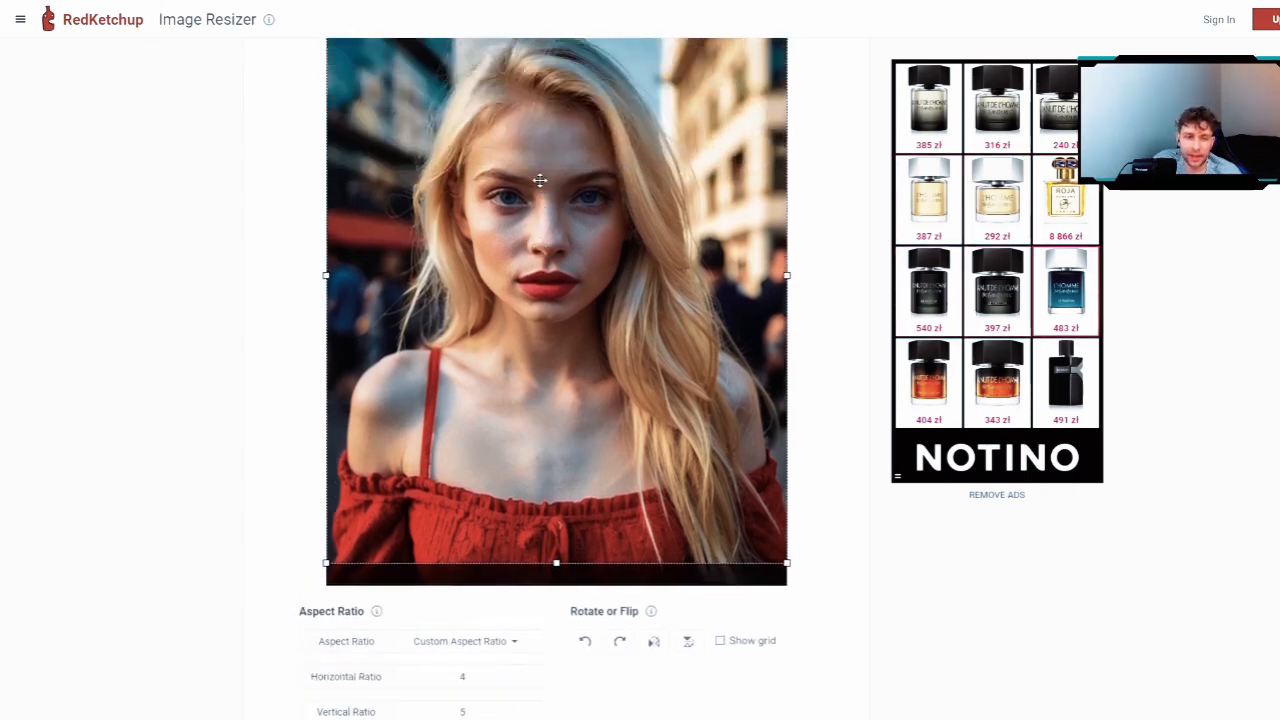
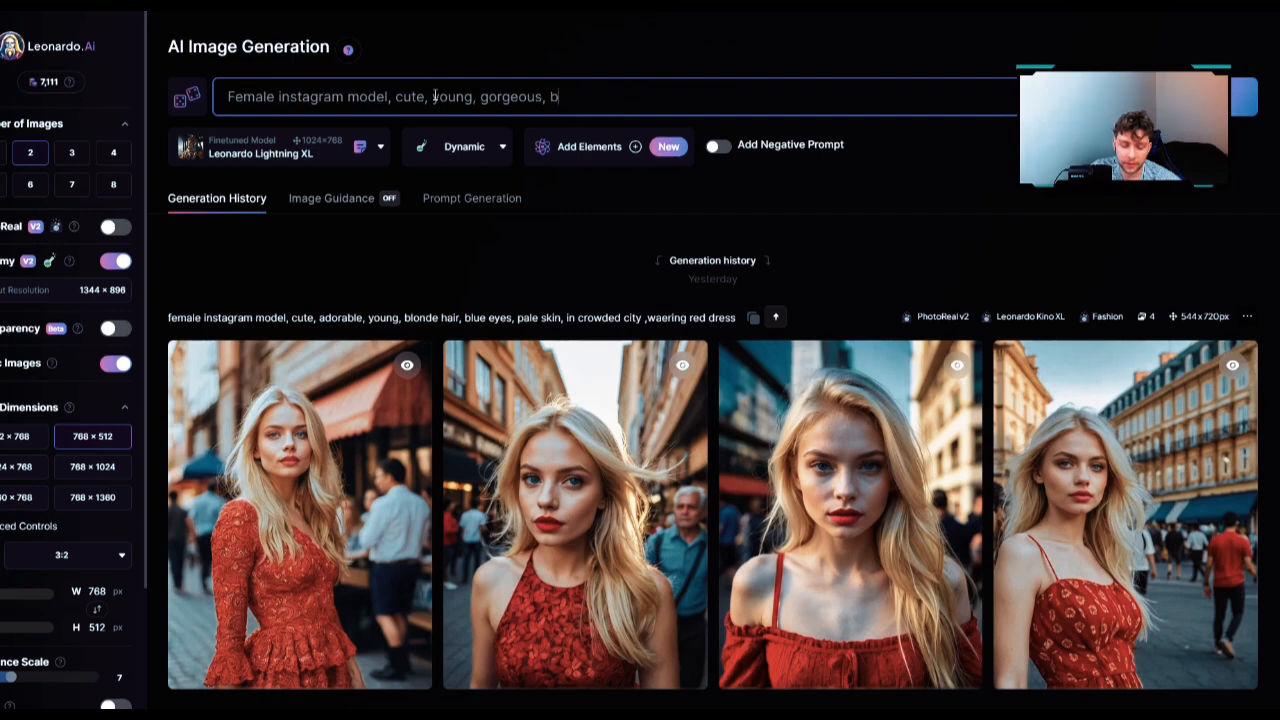
- Extend the Leonardo.Ai image prompt with "brown hair, sunburned skin" after the word "gorgeous"
{"action": "type", "text": "ir,"}
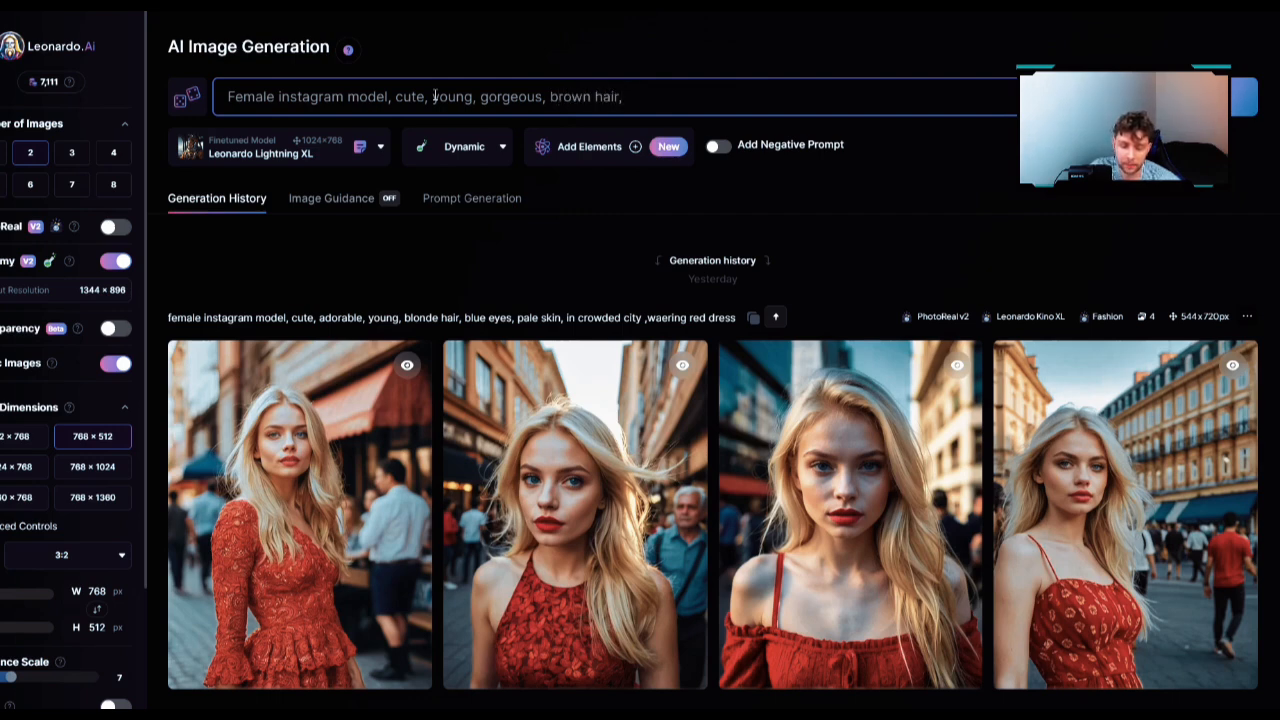
{"action": "type", "text": " sunburned "}
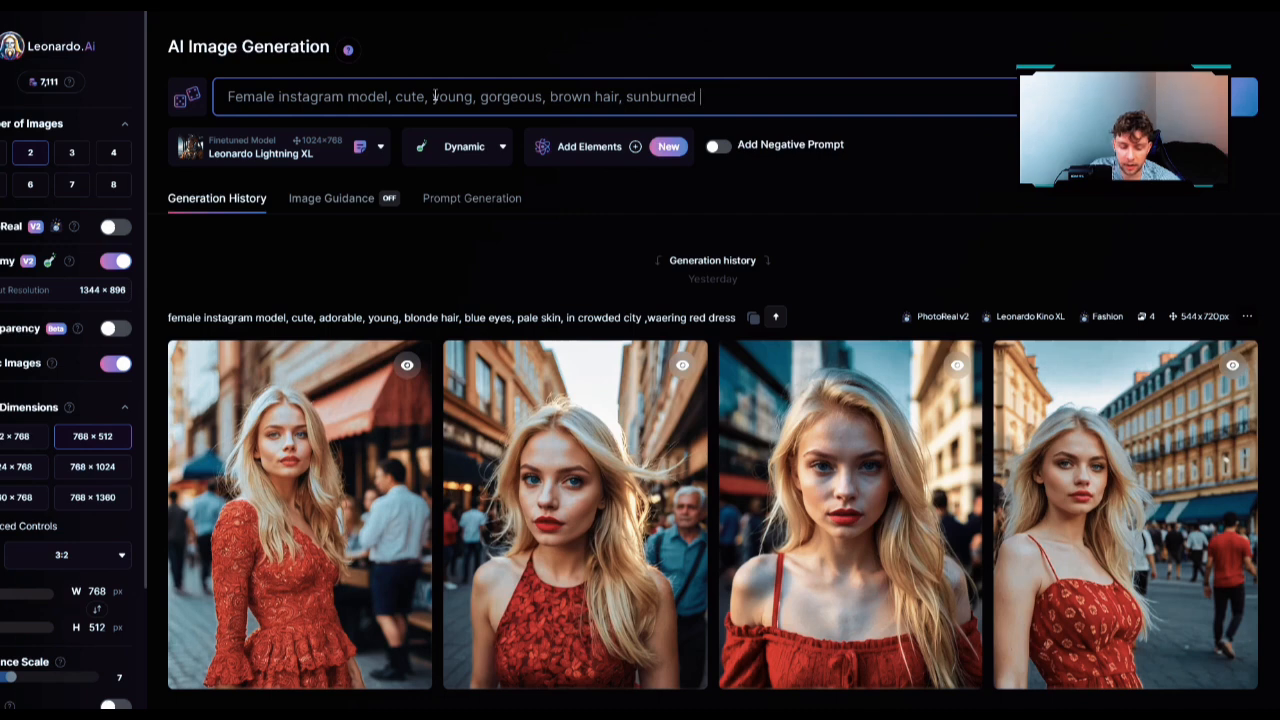
{"action": "type", "text": "skin"}
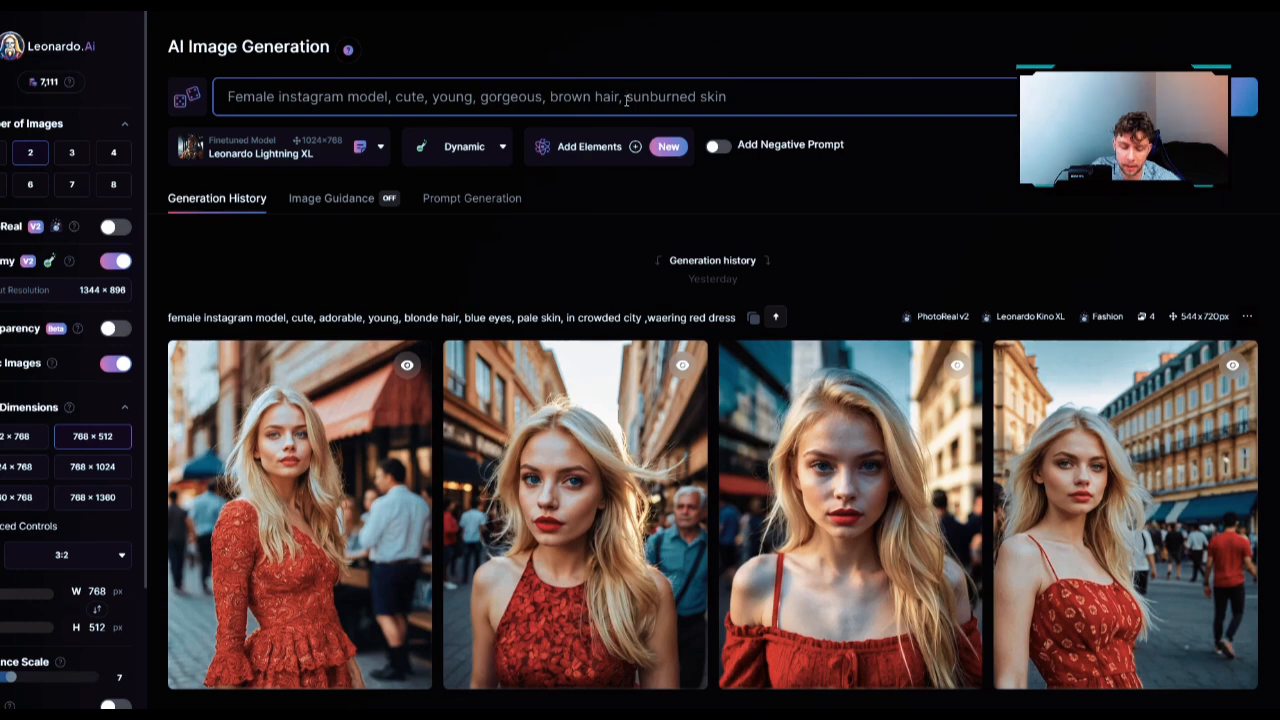
- Insert "green eyes," before "sunburned skin" in the image prompt
{"action": "left_click", "coordinate": [627, 97]}
{"action": "type", "text": "g"}
{"action": "type", "text": "reen eyes"}
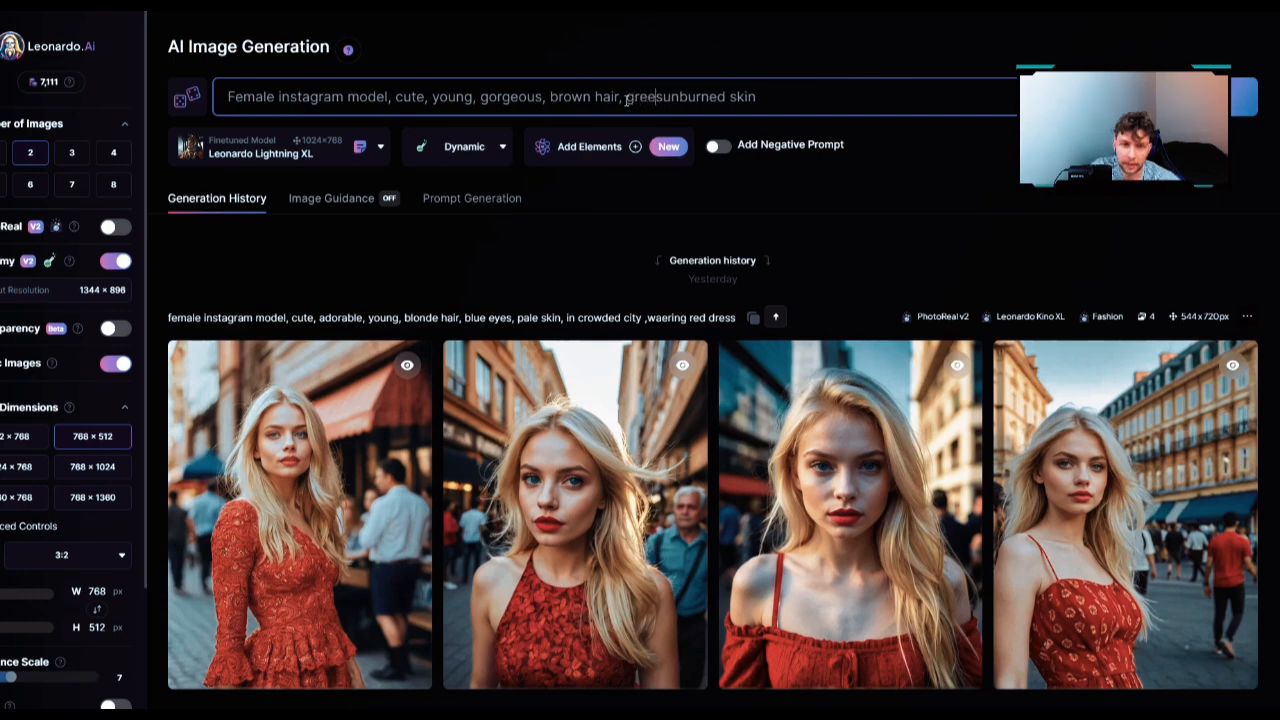
{"action": "type", "text": ","}
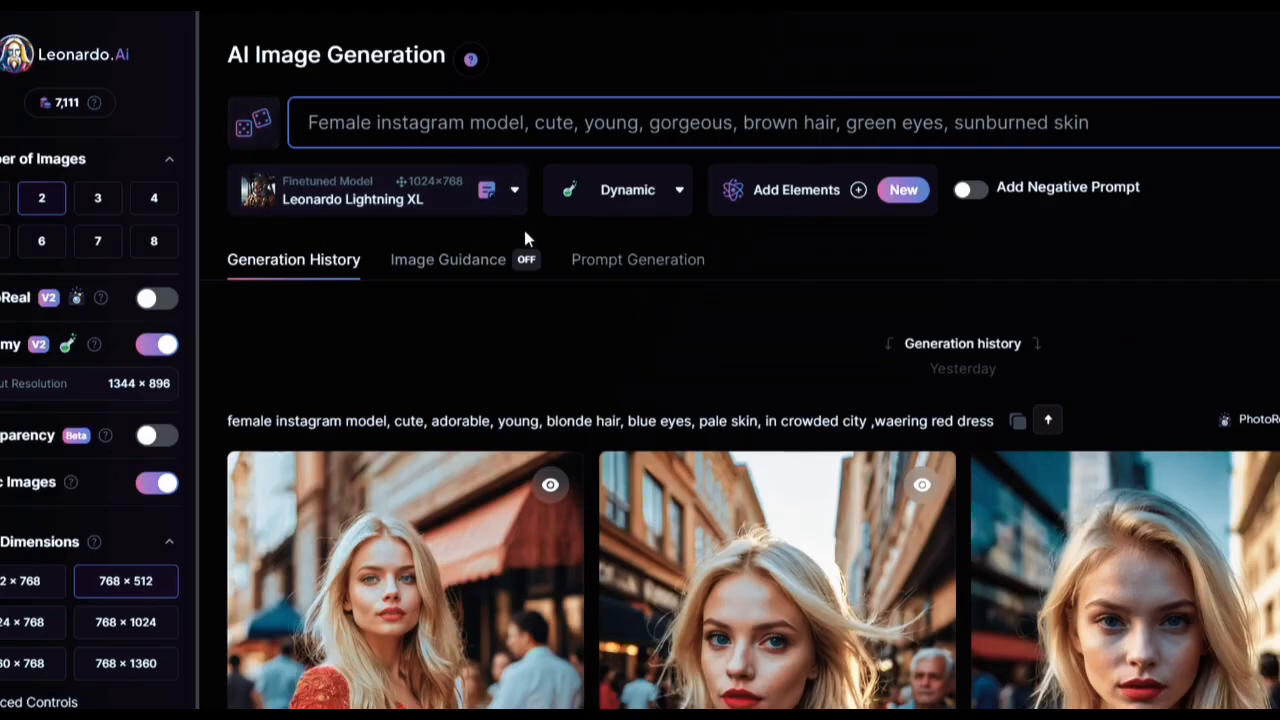
- Open the full finetuned model gallery and look through the community models on offer
{"action": "left_click", "coordinate": [513, 190]}
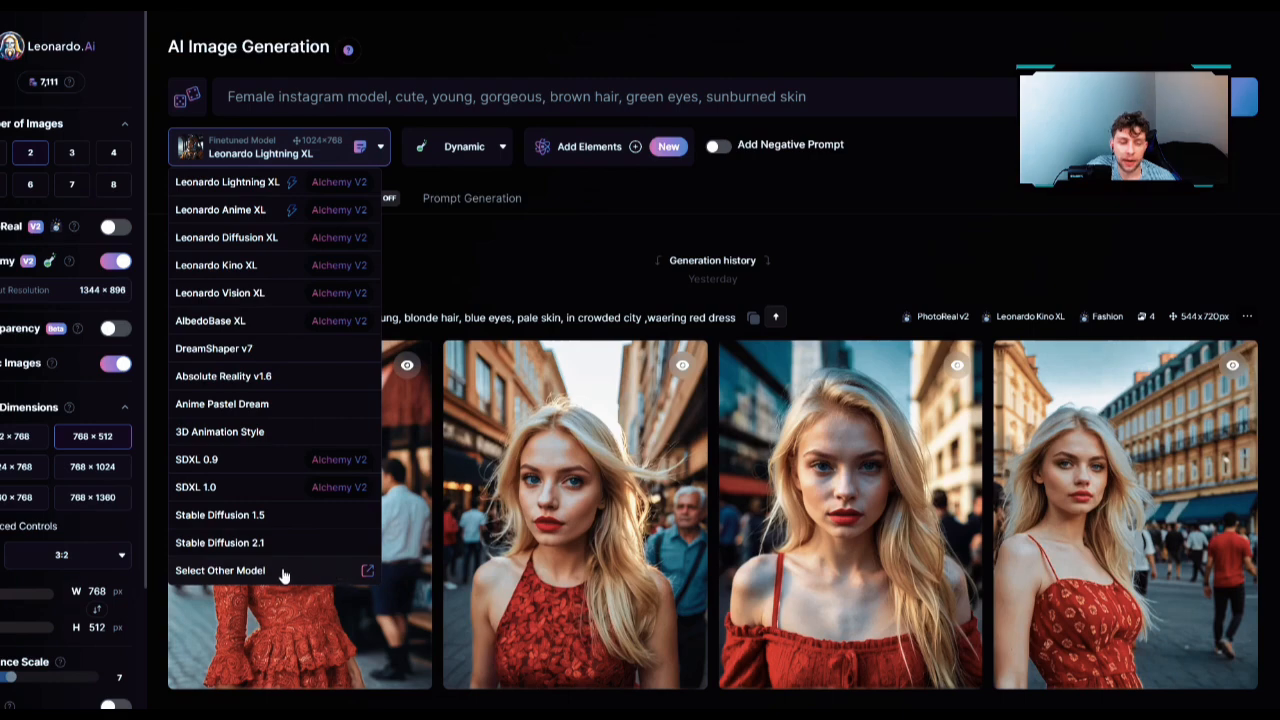
{"action": "left_click", "coordinate": [345, 576]}
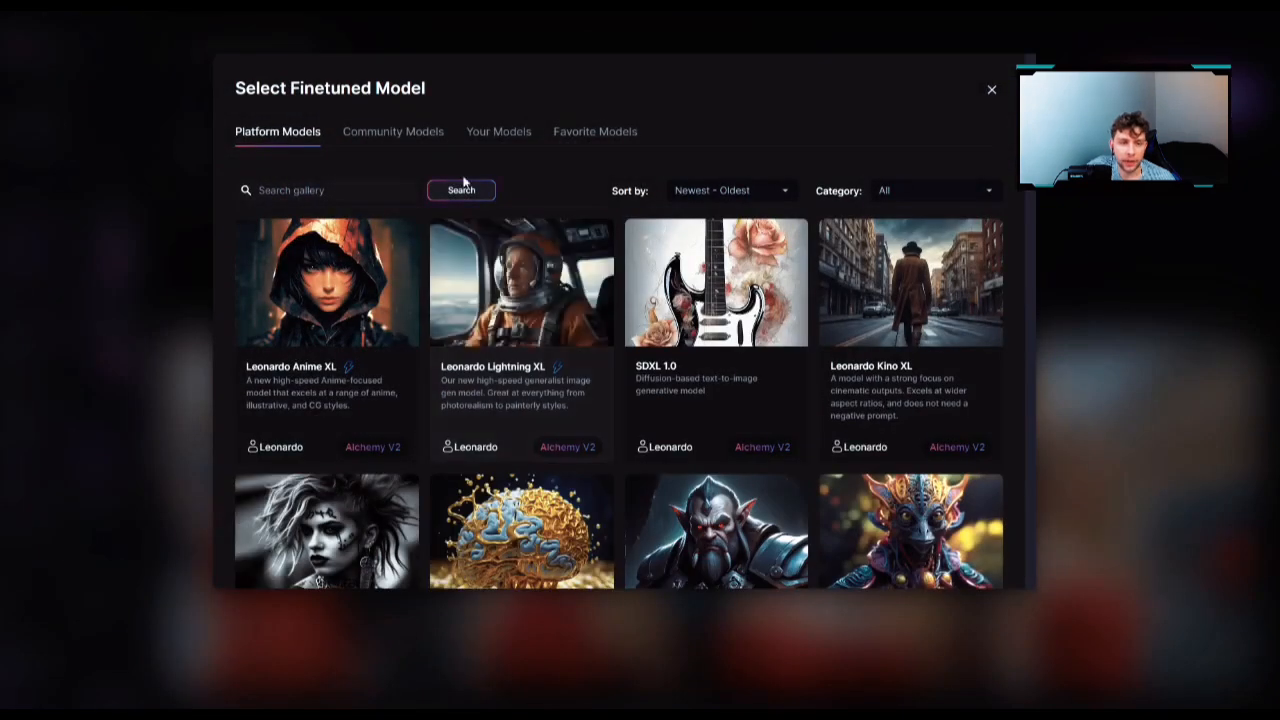
{"action": "left_click", "coordinate": [390, 131]}
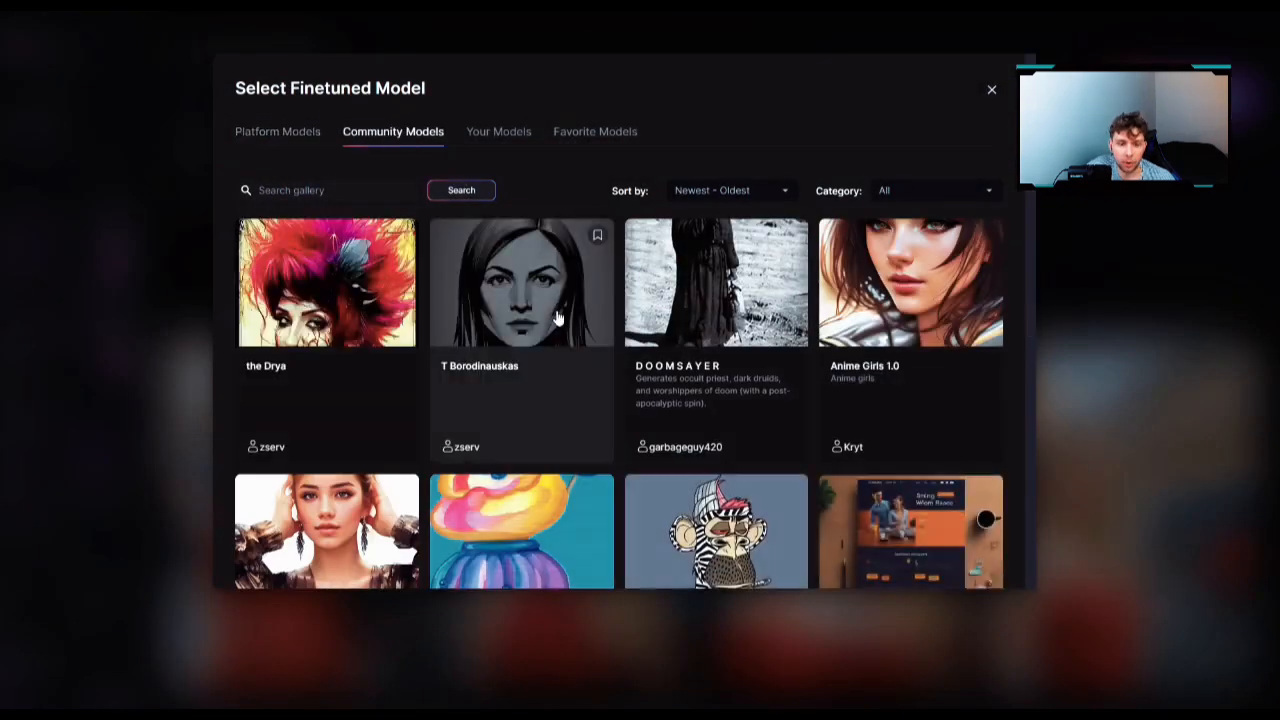
{"action": "scroll", "coordinate": [557, 318], "scroll_direction": "down", "scroll_amount": 8}
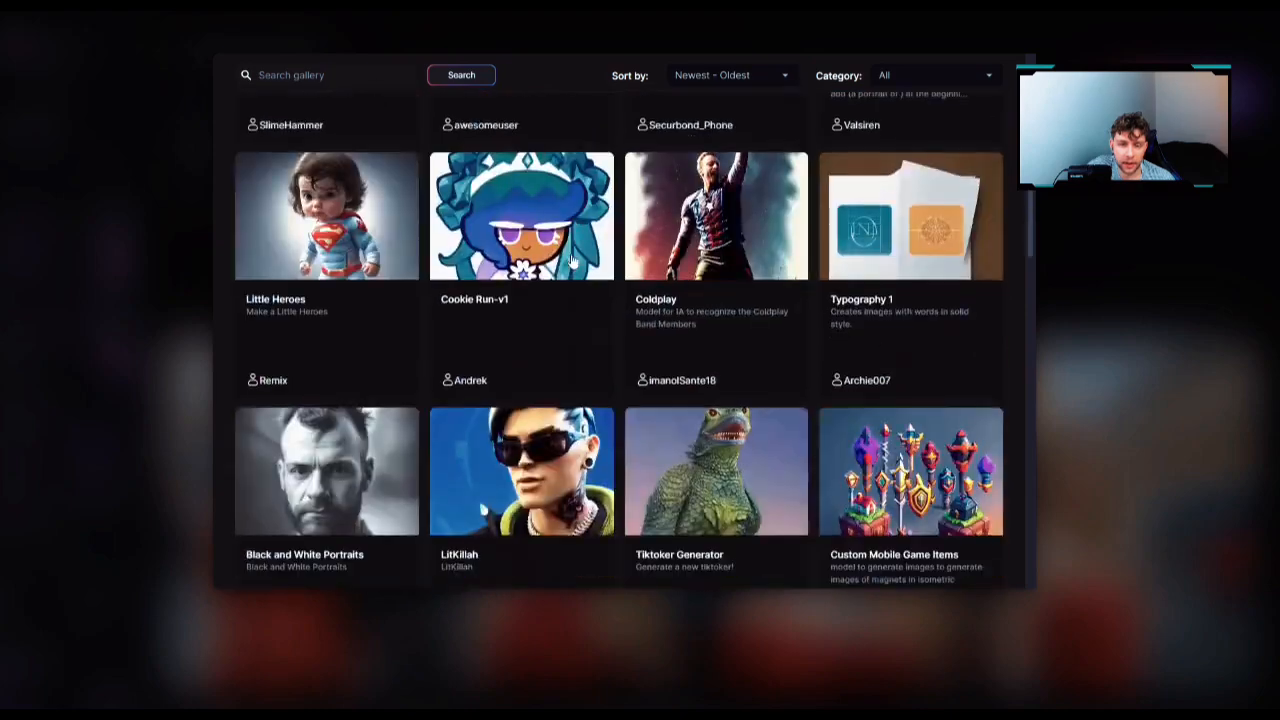
{"action": "scroll", "coordinate": [572, 262], "scroll_direction": "down", "scroll_amount": 15}
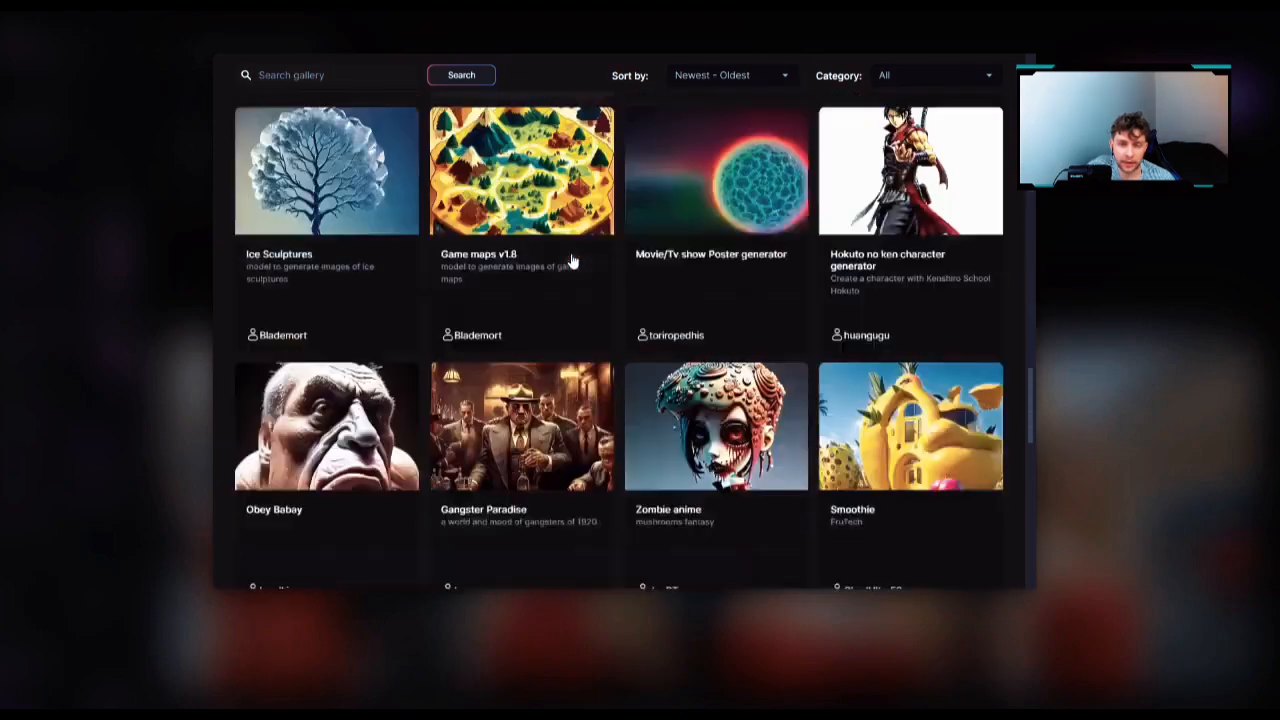
{"action": "scroll", "coordinate": [572, 262], "scroll_direction": "down", "scroll_amount": 15}
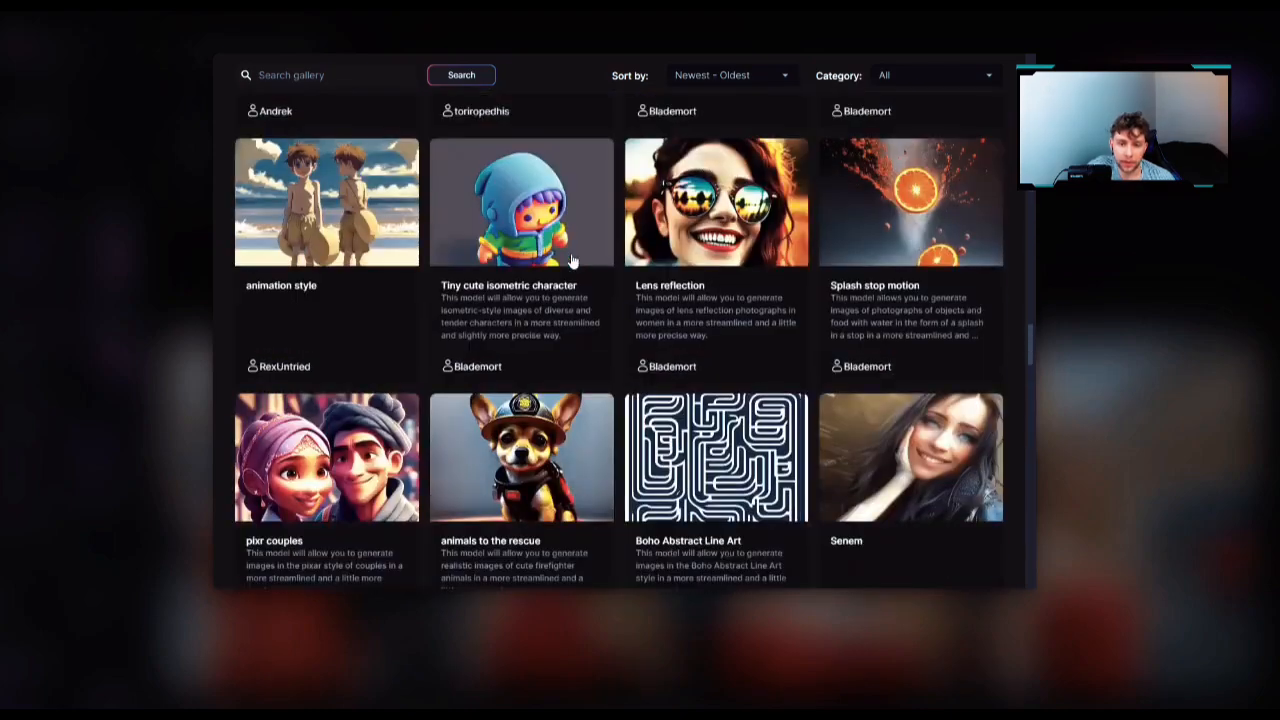
{"action": "scroll", "coordinate": [572, 262], "scroll_direction": "up", "scroll_amount": 20}
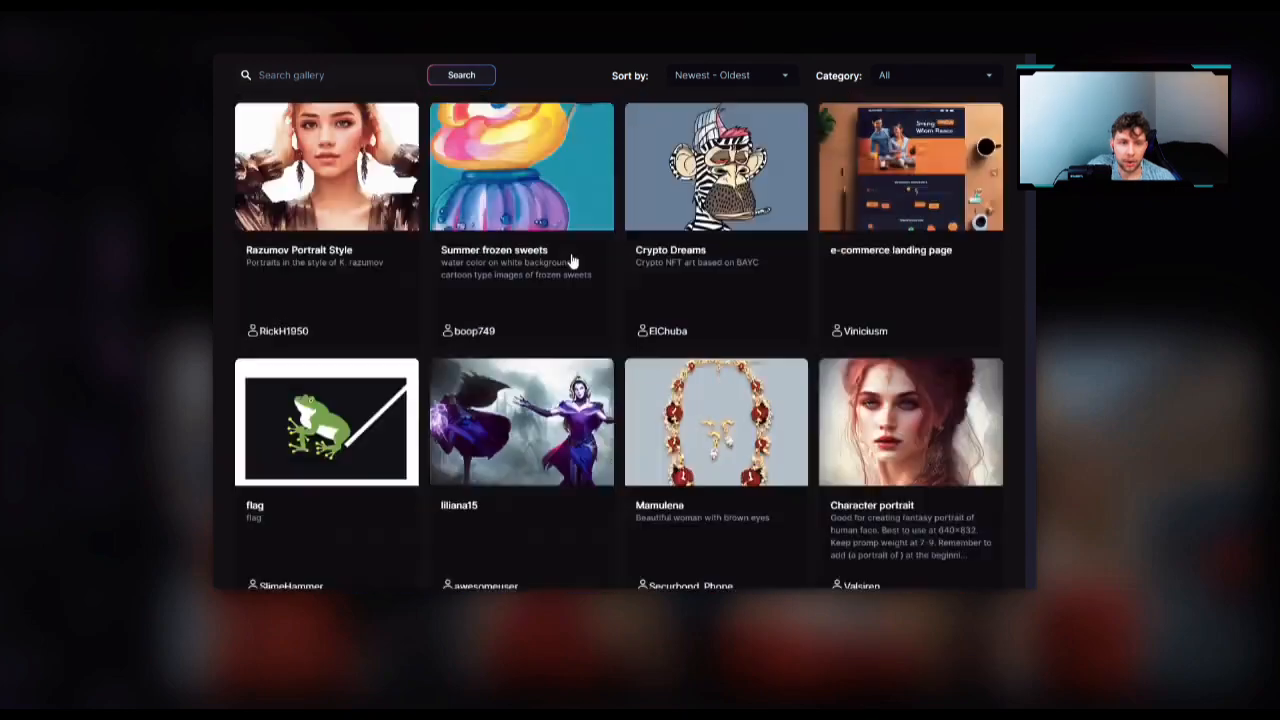
{"action": "scroll", "coordinate": [572, 262], "scroll_direction": "up", "scroll_amount": 3}
- Look through the platform models in the finetuned model gallery and close it without choosing one
{"action": "left_click", "coordinate": [302, 132]}
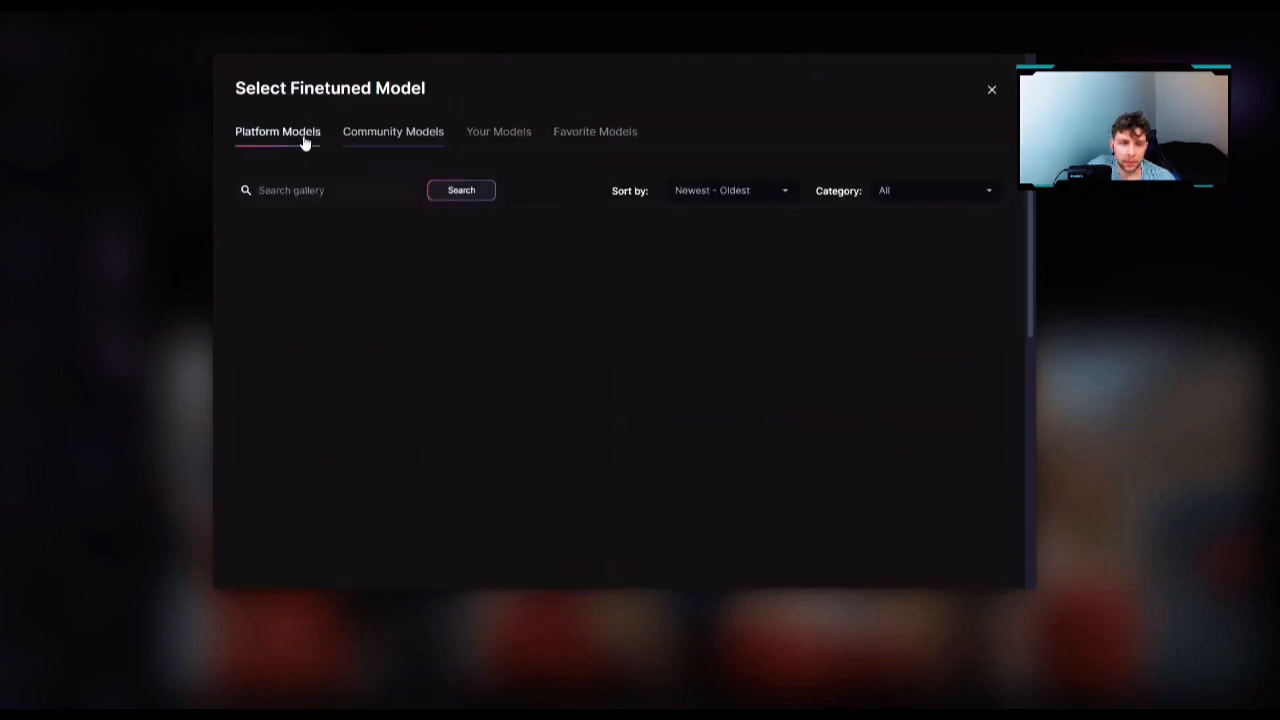
{"action": "scroll", "coordinate": [550, 272], "scroll_direction": "down", "scroll_amount": 3}
{"action": "scroll", "coordinate": [550, 270], "scroll_direction": "down", "scroll_amount": 15}
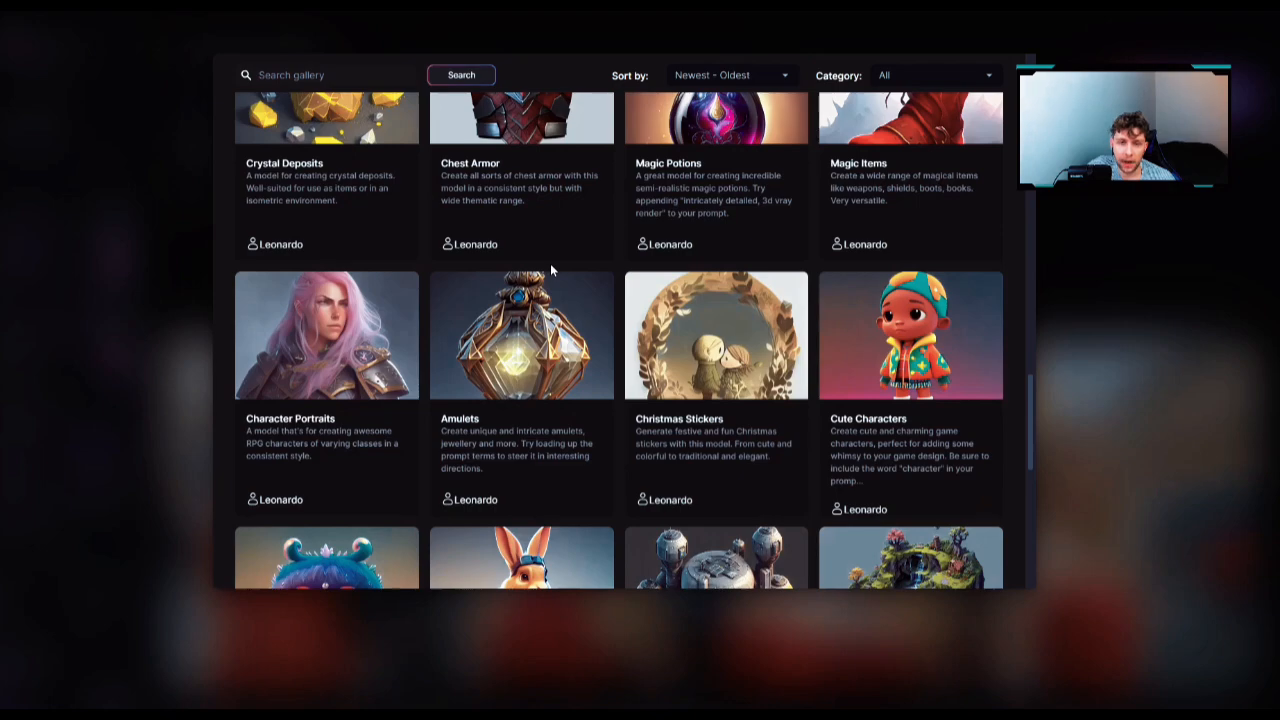
{"action": "scroll", "coordinate": [550, 270], "scroll_direction": "down", "scroll_amount": 5}
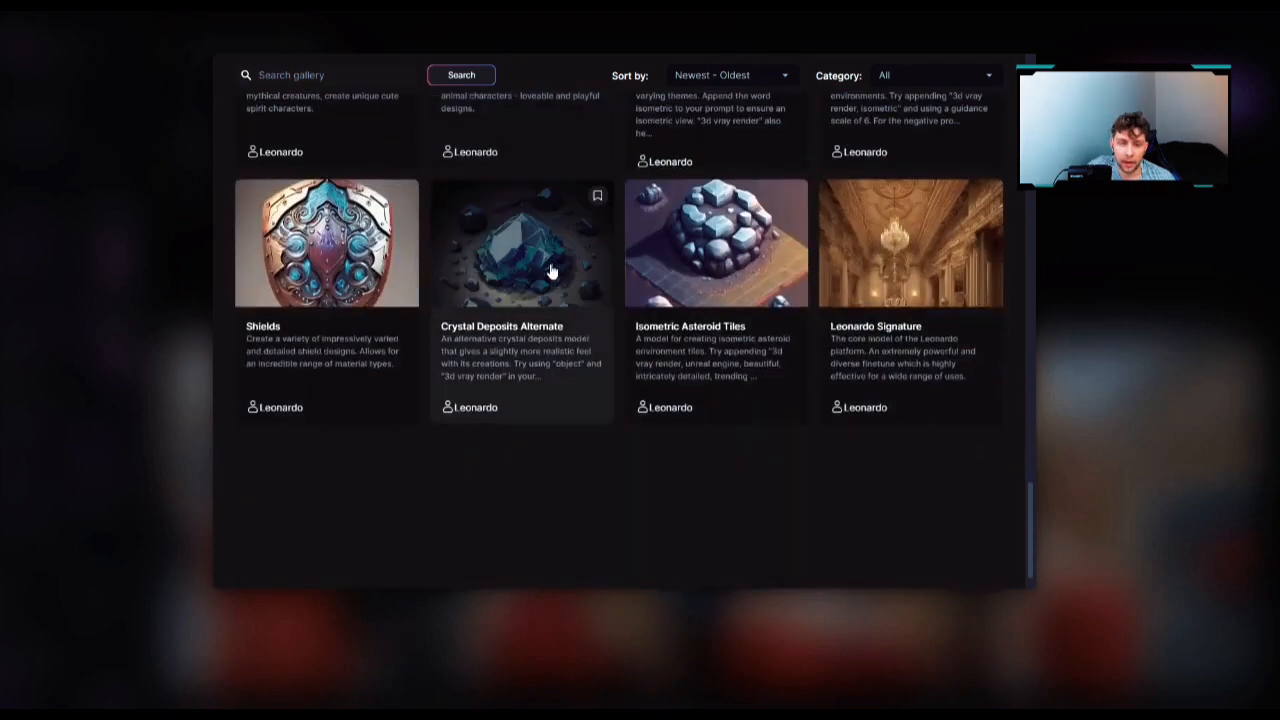
{"action": "scroll", "coordinate": [550, 270], "scroll_direction": "up", "scroll_amount": 10}
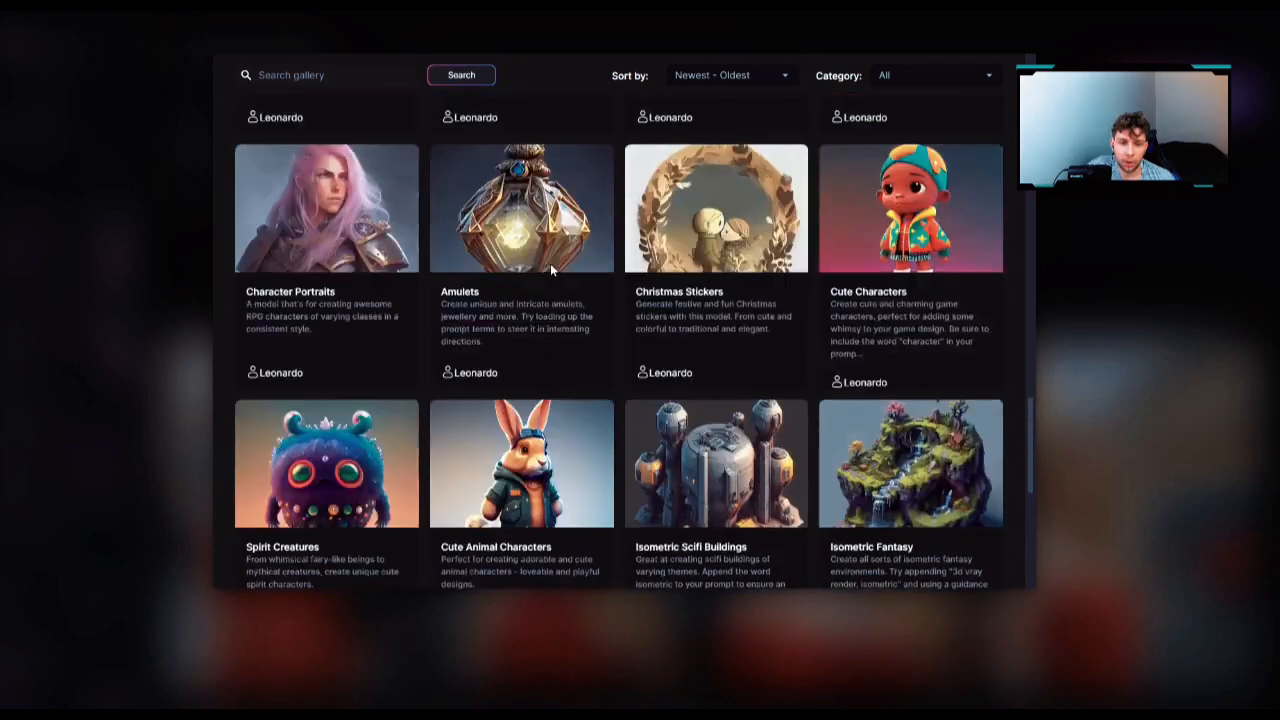
{"action": "scroll", "coordinate": [550, 270], "scroll_direction": "up", "scroll_amount": 5}
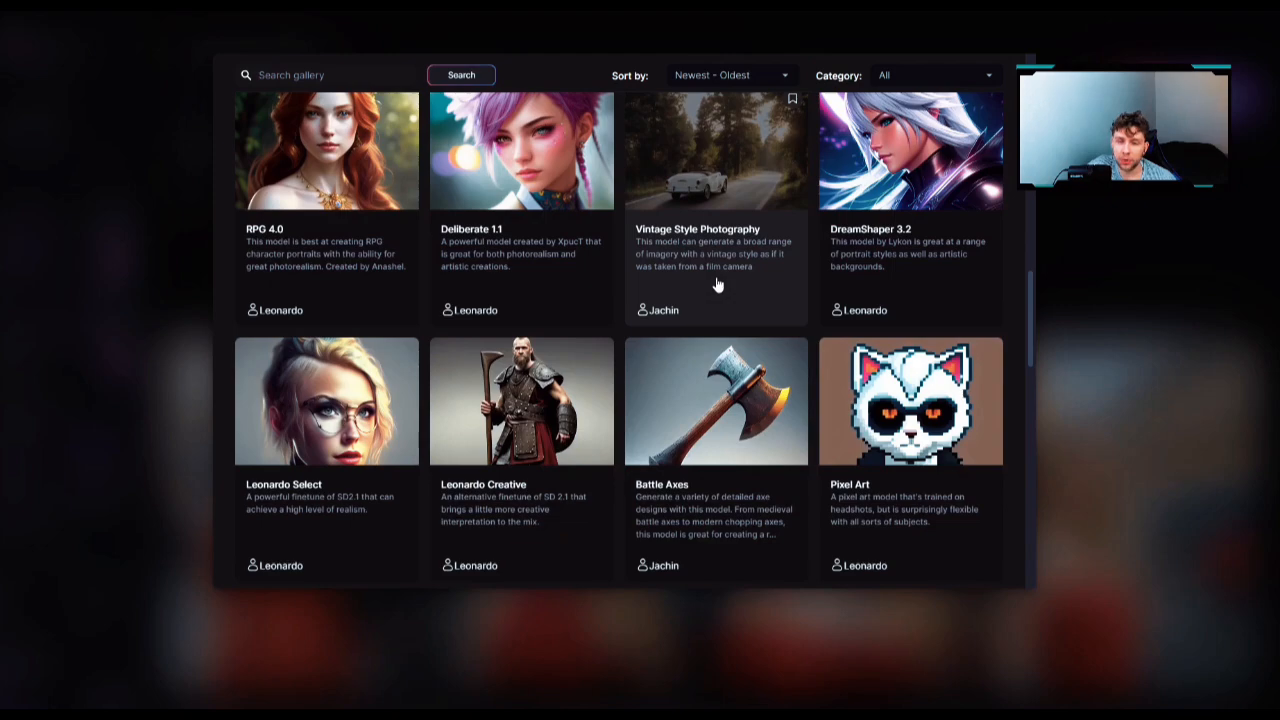
{"action": "scroll", "coordinate": [716, 285], "scroll_direction": "up", "scroll_amount": 5}
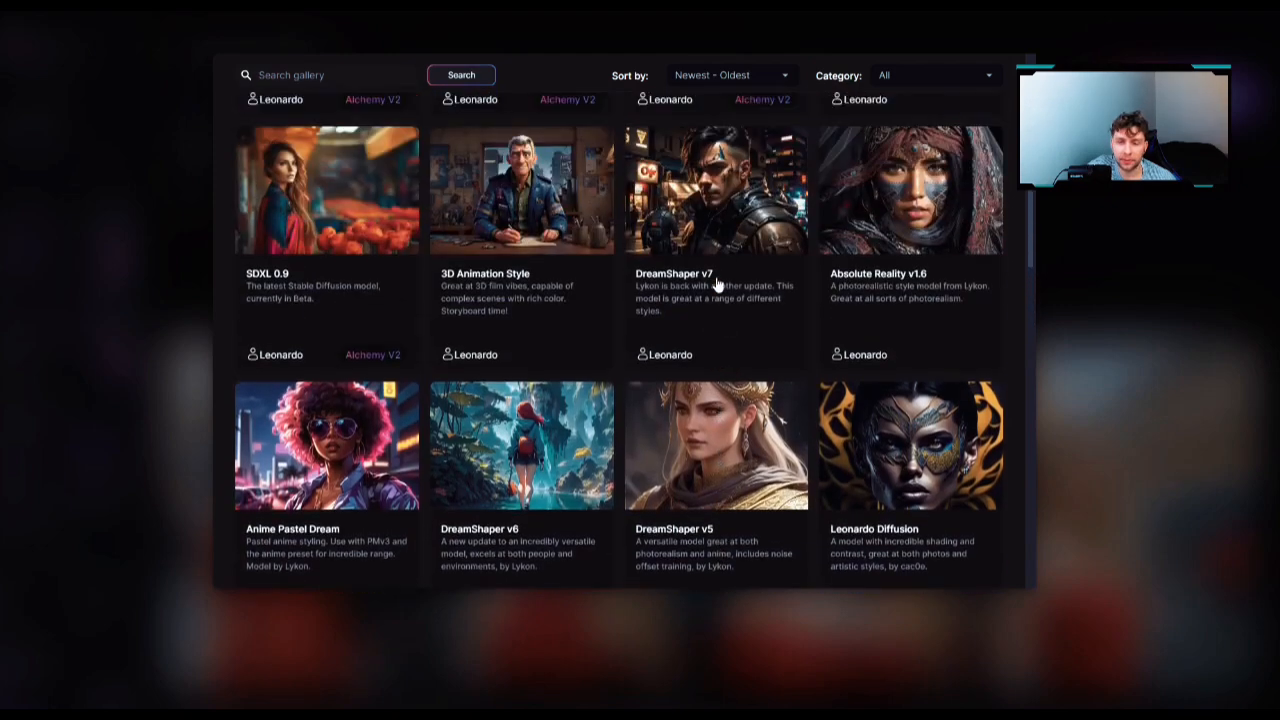
{"action": "left_click", "coordinate": [1045, 362]}
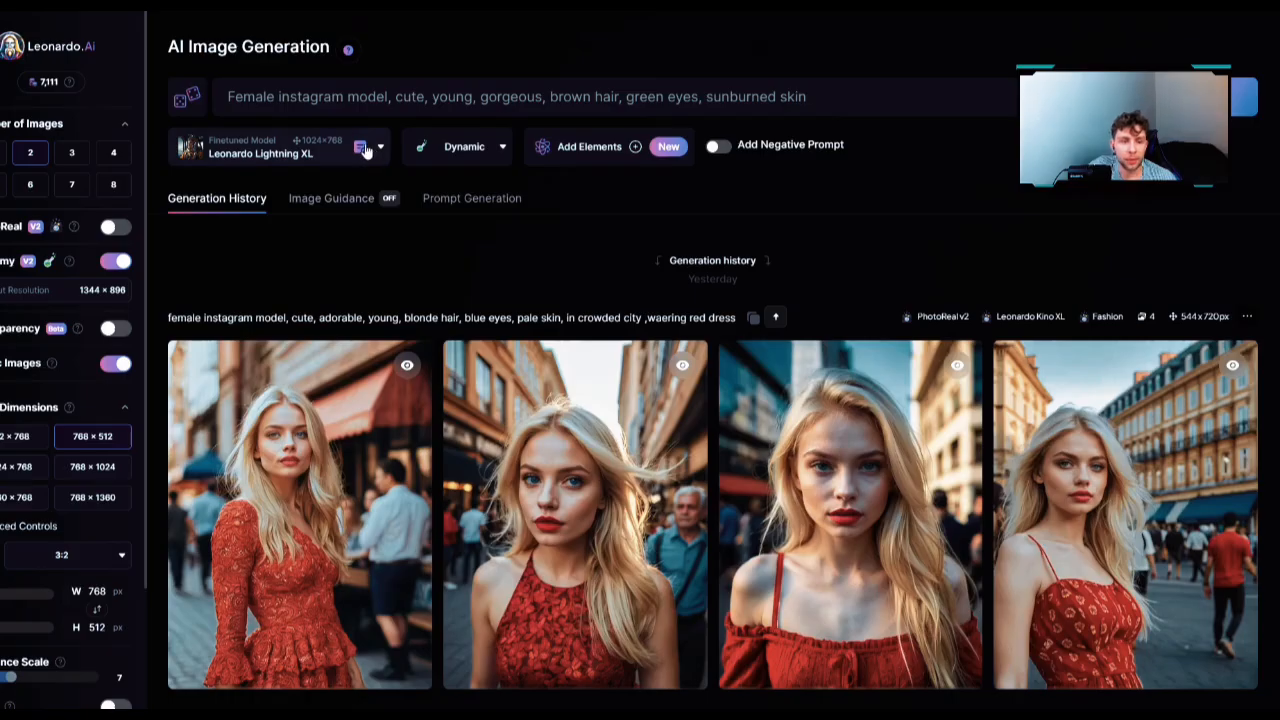
- Choose the Leonardo Kino XL finetuned model and the Photography preset style for the generation
{"action": "left_click", "coordinate": [380, 160]}
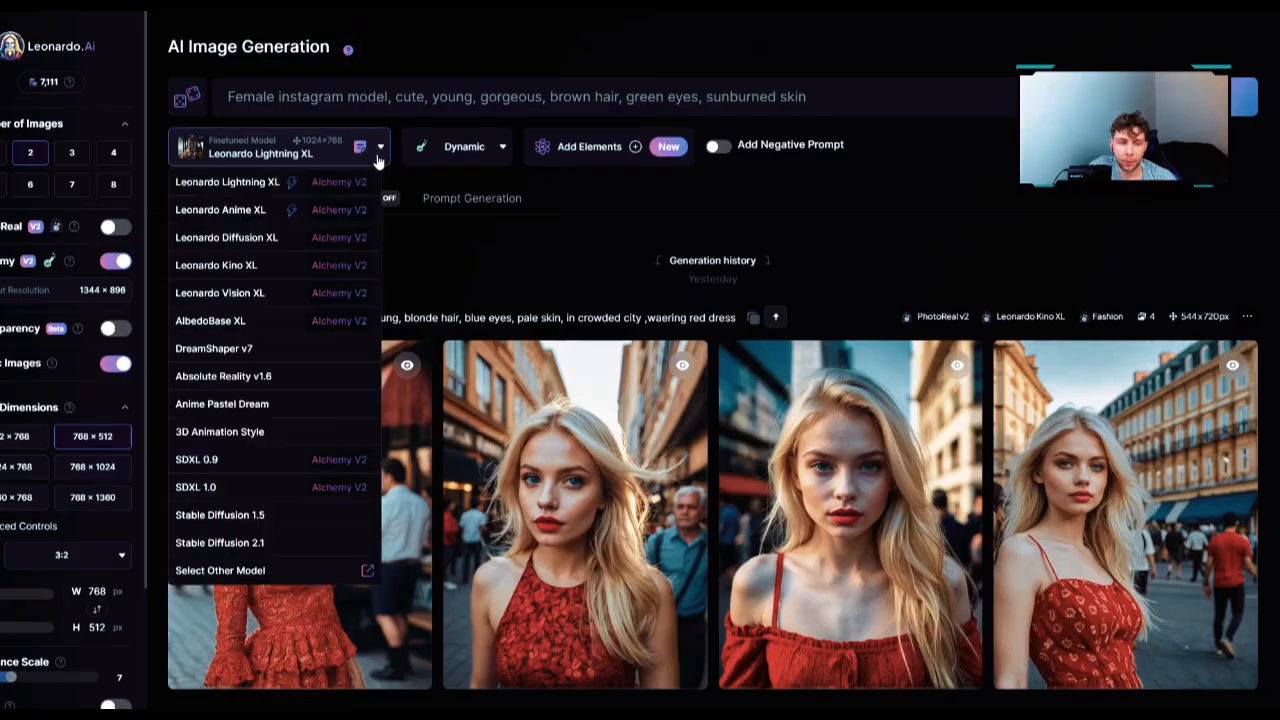
{"action": "left_click", "coordinate": [226, 266]}
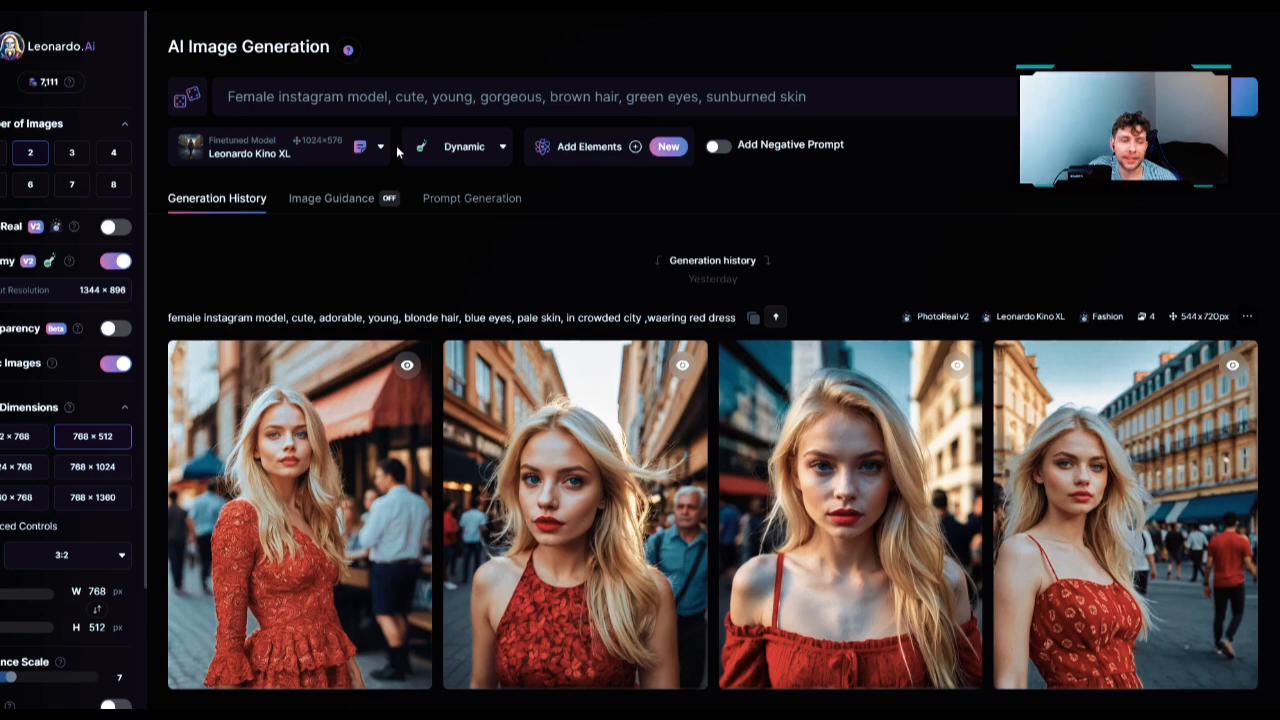
{"action": "left_click", "coordinate": [489, 148]}
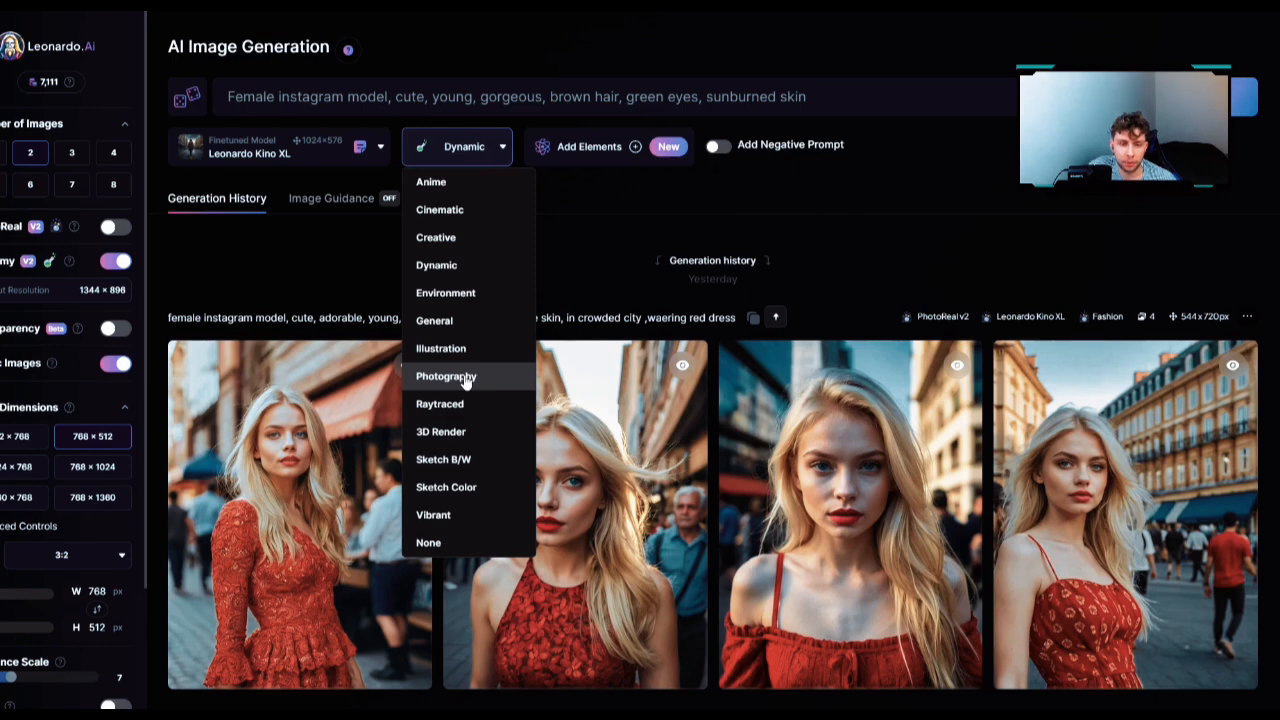
{"action": "left_click", "coordinate": [466, 378]}
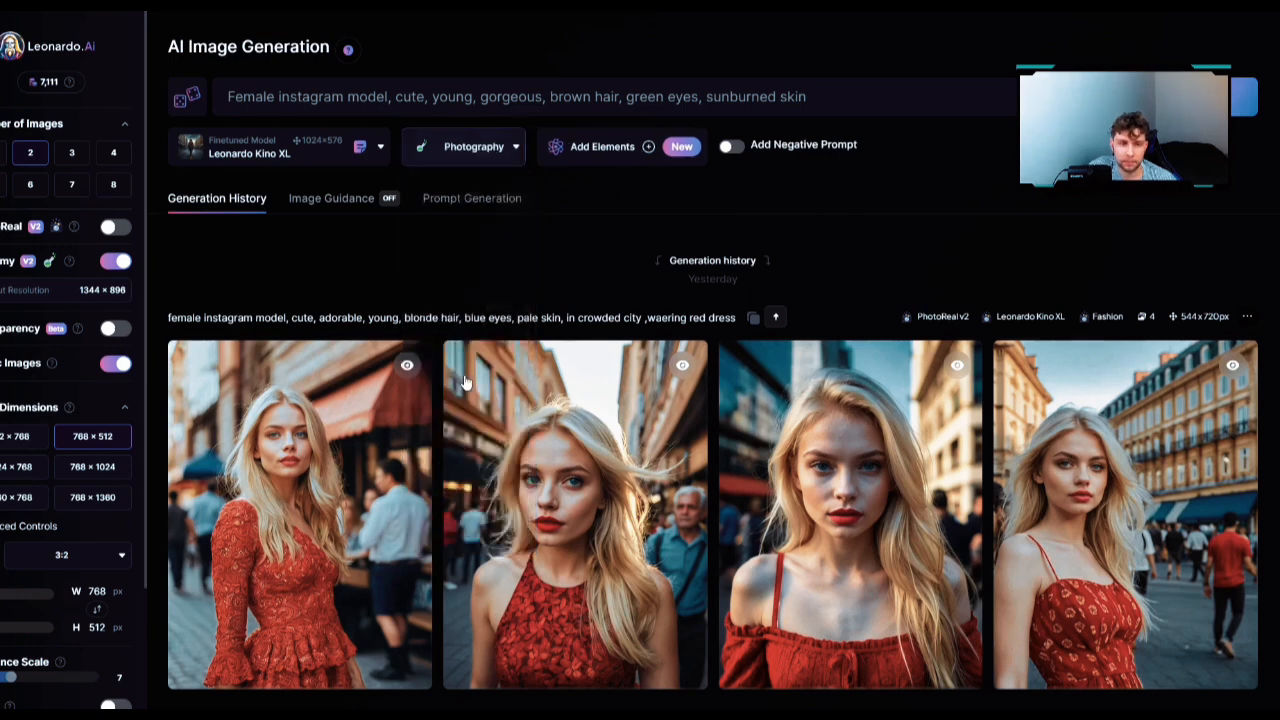
- Set the number of images to 4 and enable PhotoReal V2
{"action": "left_click", "coordinate": [115, 165]}
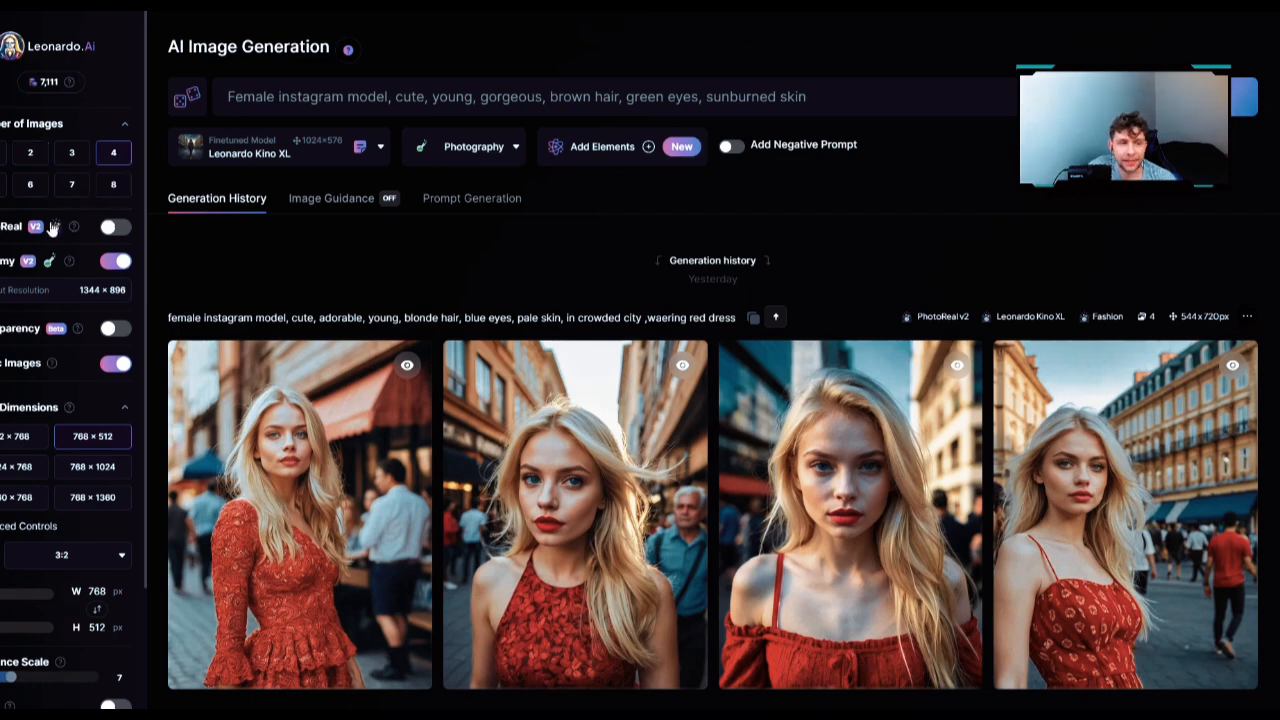
{"action": "left_click", "coordinate": [106, 231]}
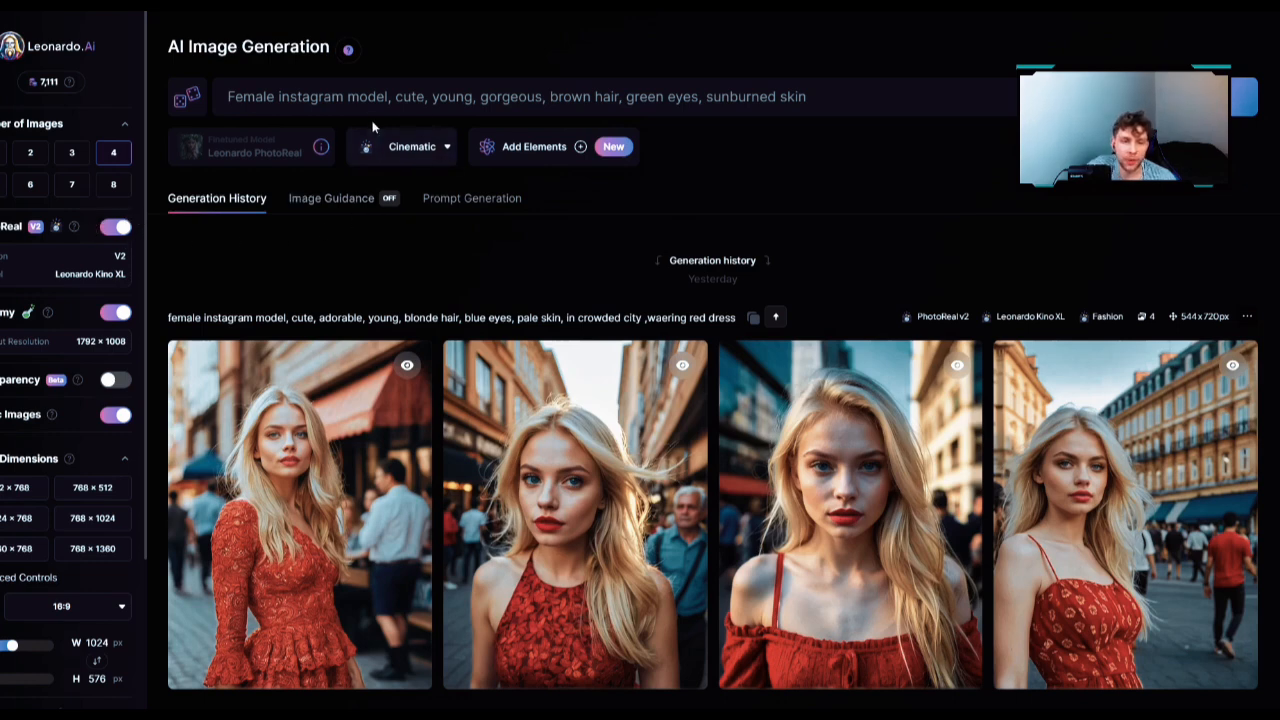
- Try the Portrait preset style for PhotoReal, and switch Alchemy off and PhotoReal back on
{"action": "left_click", "coordinate": [431, 150]}
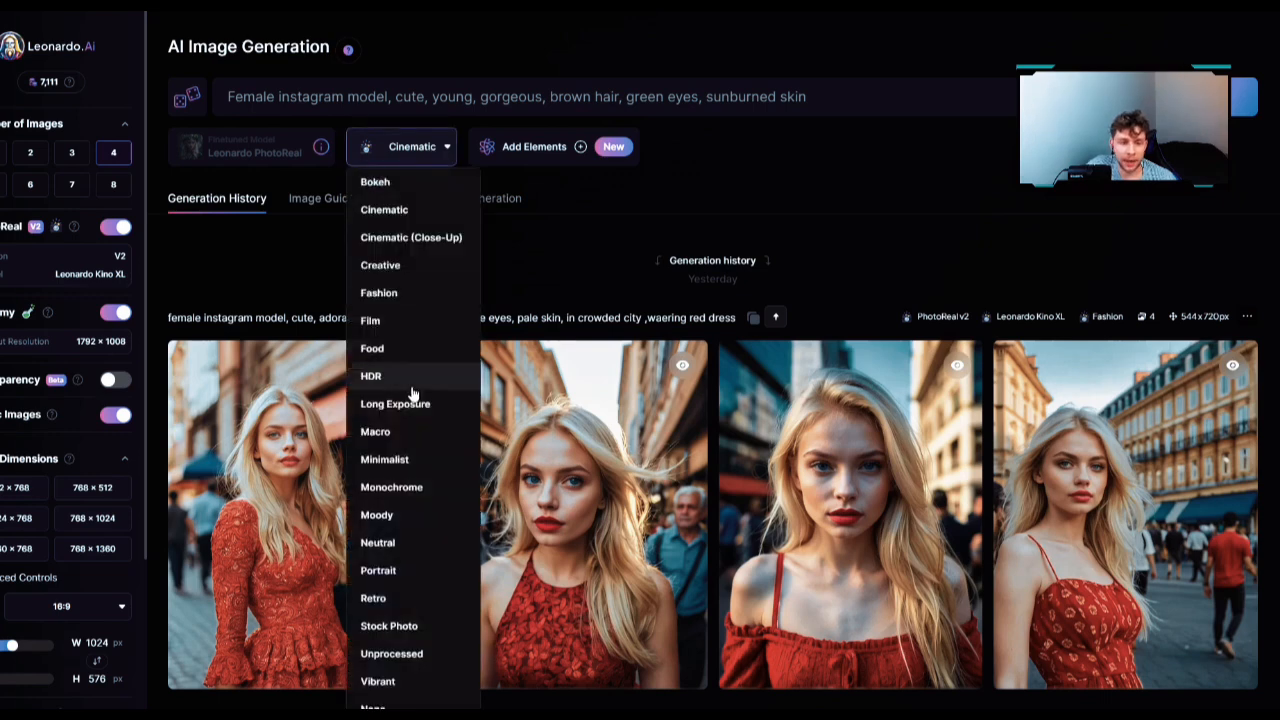
{"action": "left_click", "coordinate": [398, 572]}
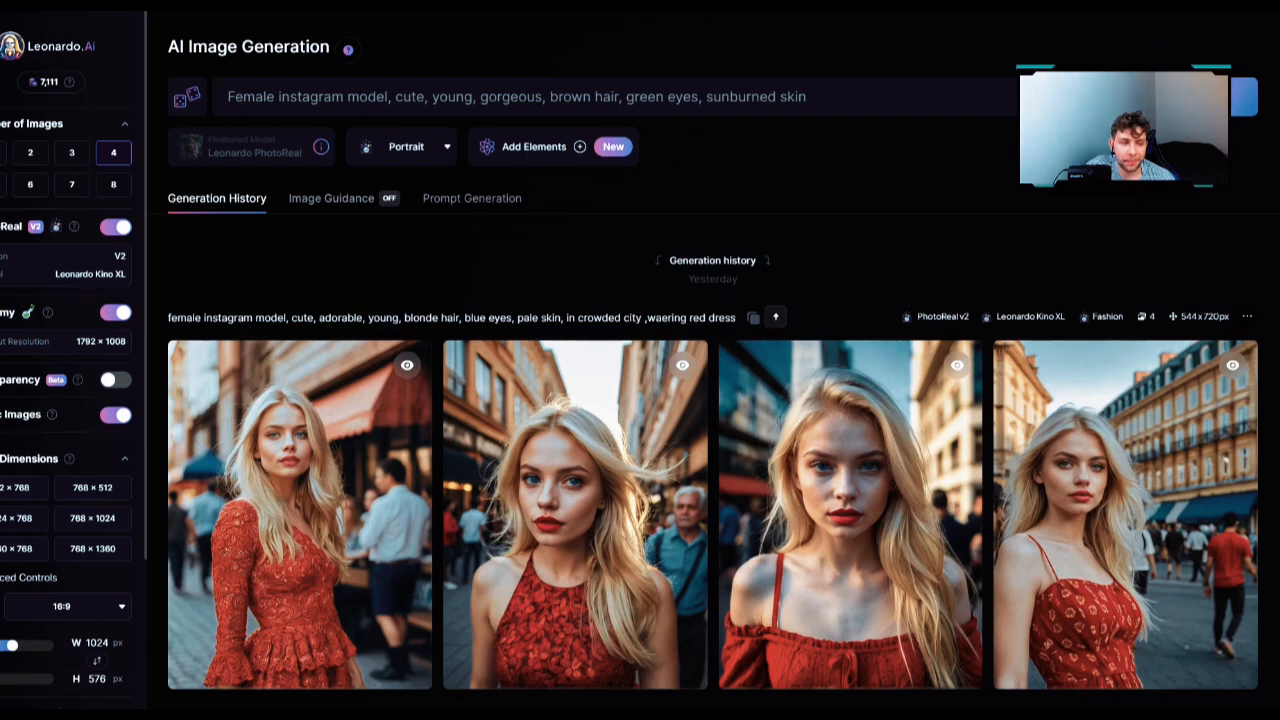
{"action": "left_click", "coordinate": [108, 314]}
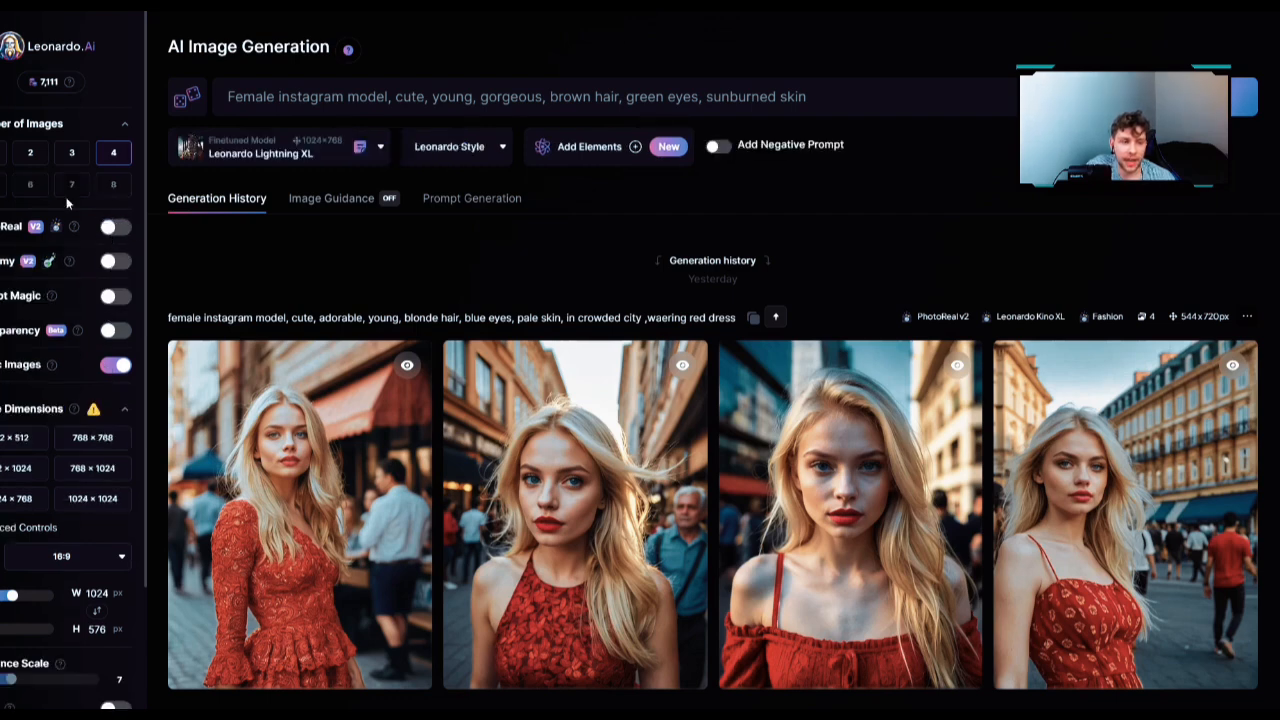
{"action": "left_click", "coordinate": [112, 230]}
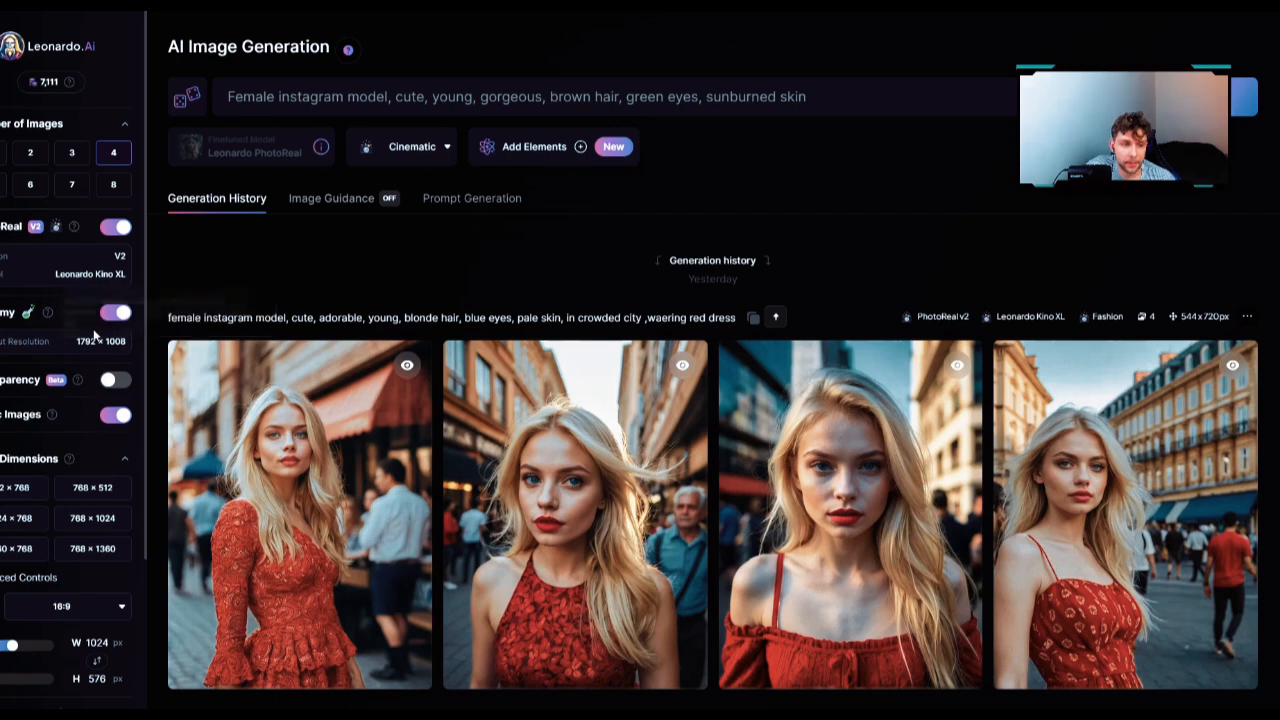
- Set the aspect ratio of the generated images to 3:4
{"action": "scroll", "coordinate": [103, 333], "scroll_direction": "down", "scroll_amount": 1}
{"action": "scroll", "coordinate": [103, 333], "scroll_direction": "up", "scroll_amount": 1}
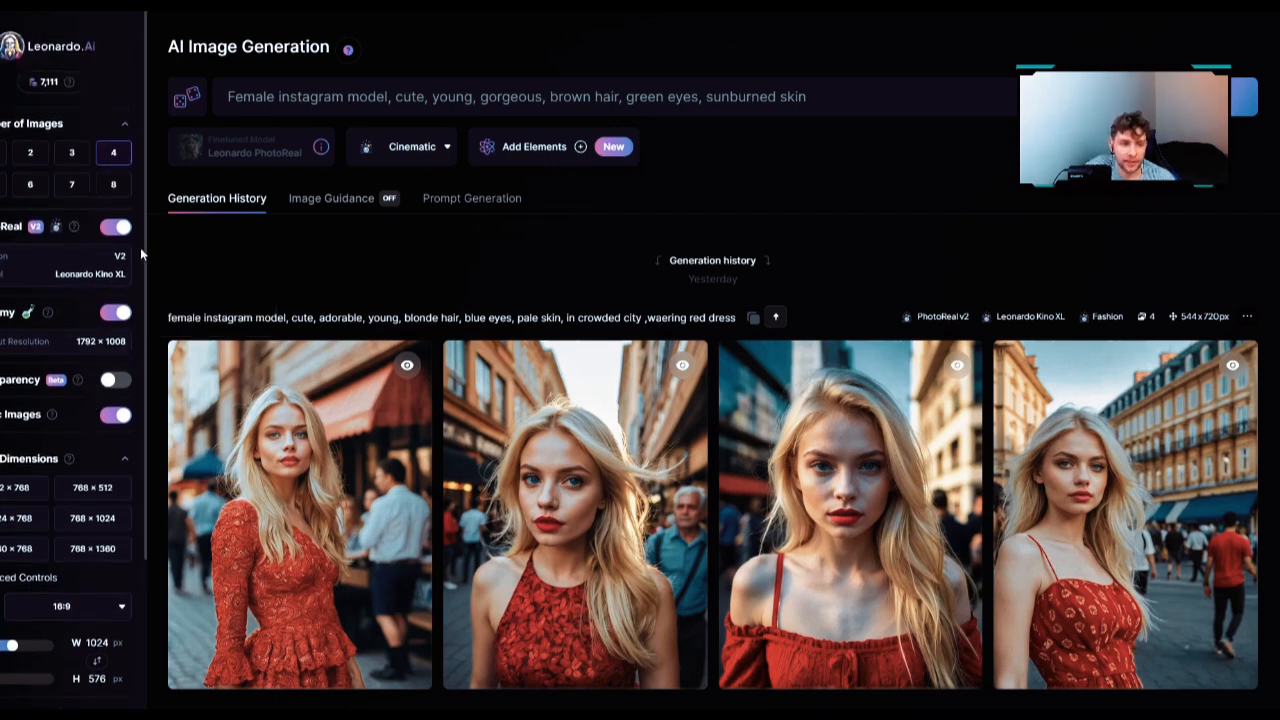
{"action": "scroll", "coordinate": [145, 168], "scroll_direction": "down", "scroll_amount": 2}
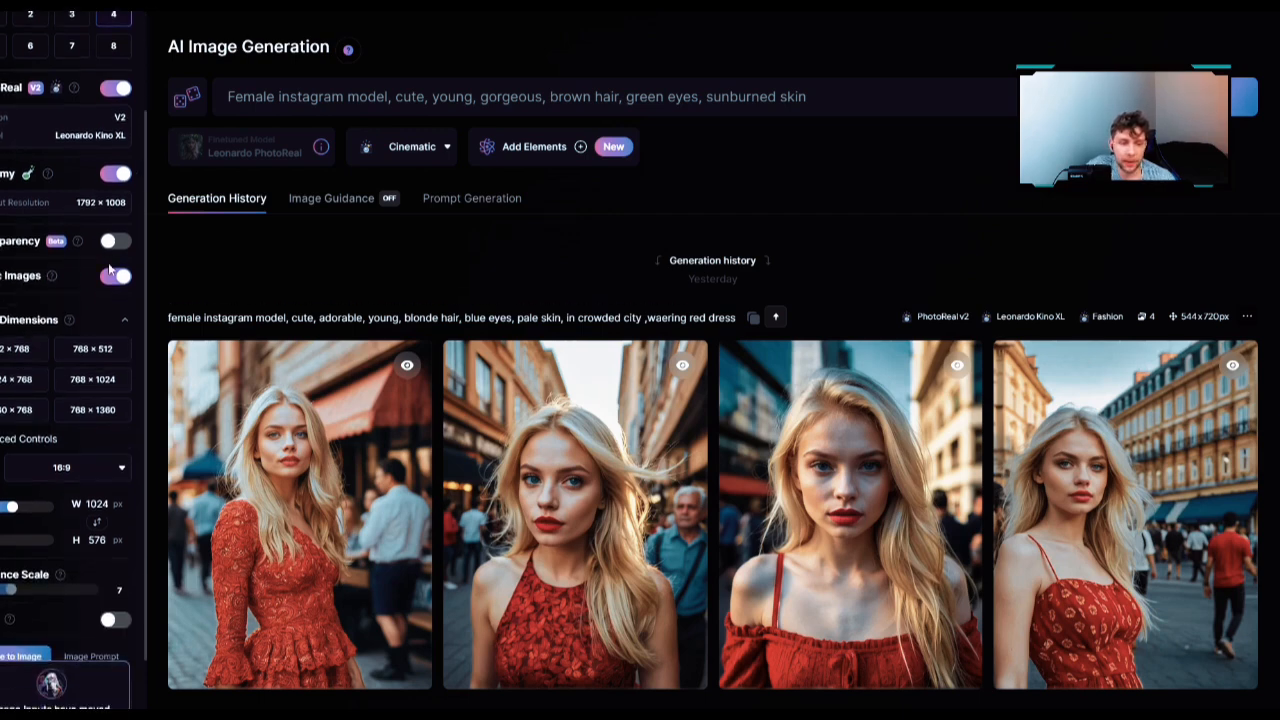
{"action": "left_click", "coordinate": [90, 474]}
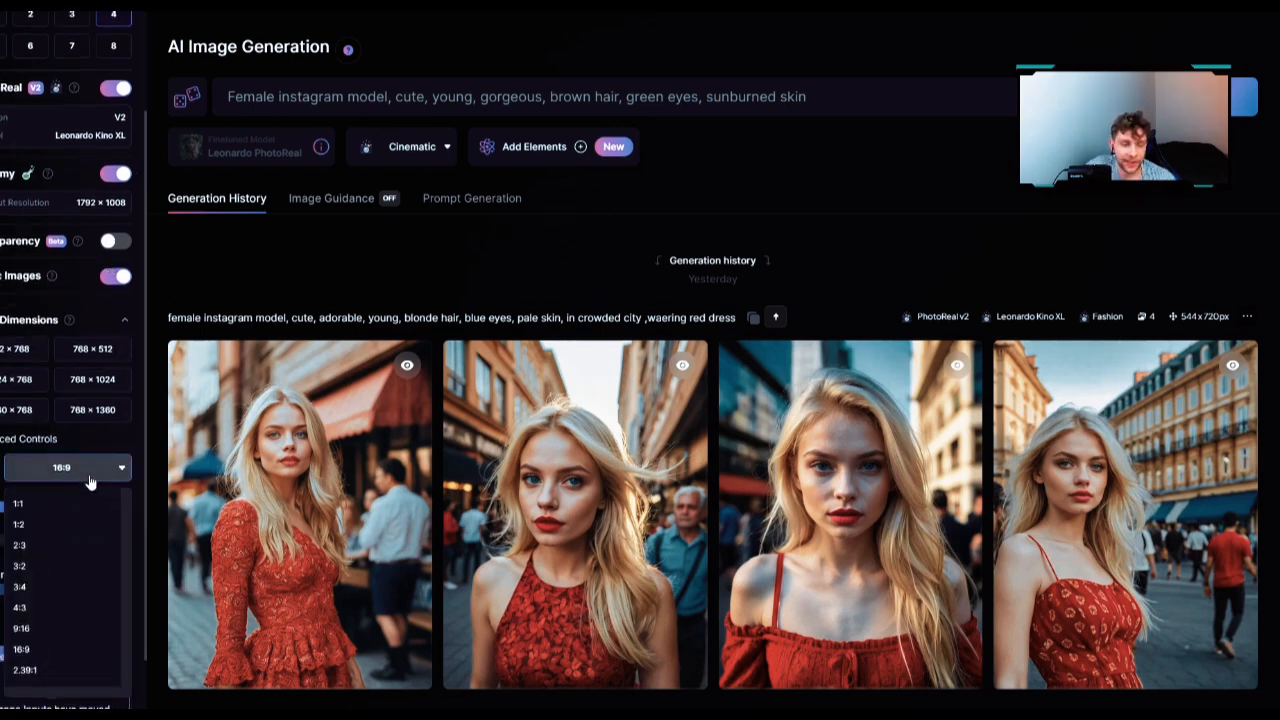
{"action": "left_click", "coordinate": [71, 590]}
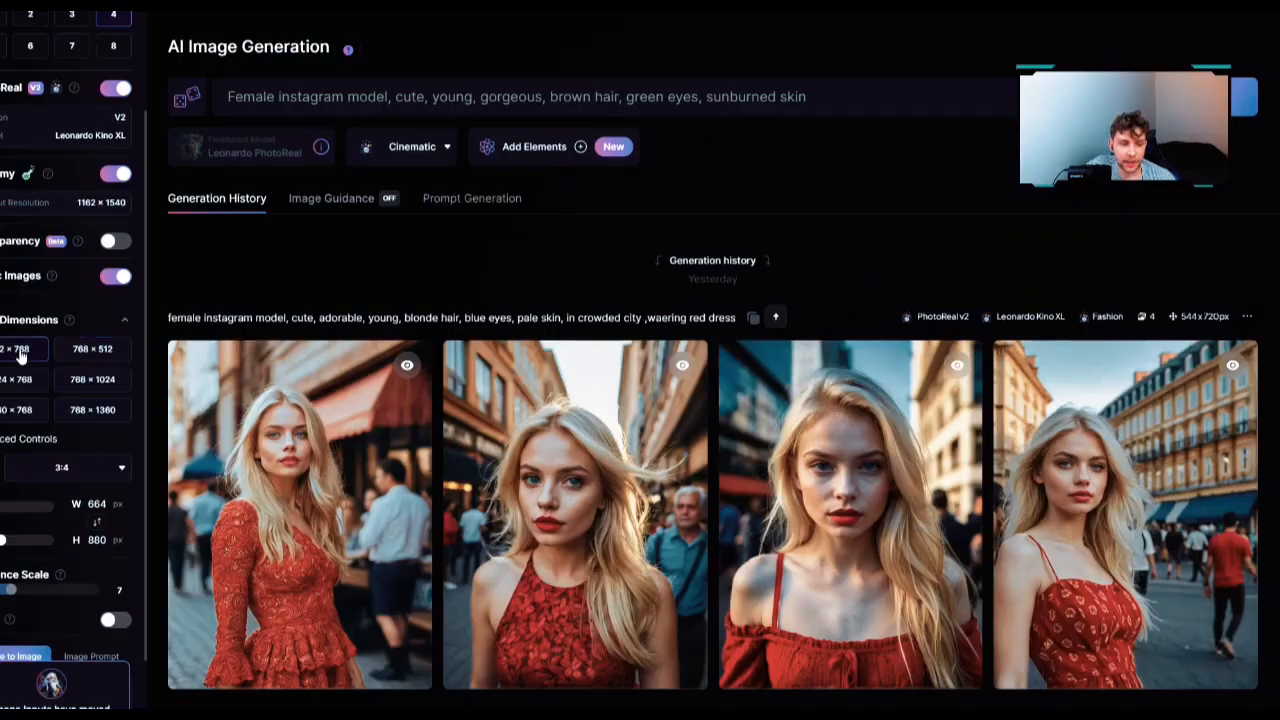
- Try the preset image dimensions 512 × 768, 768 × 512, 768 × 1024, 1024 × 768, 768 × 1360 and 1360 × 768
{"action": "left_click", "coordinate": [21, 356]}
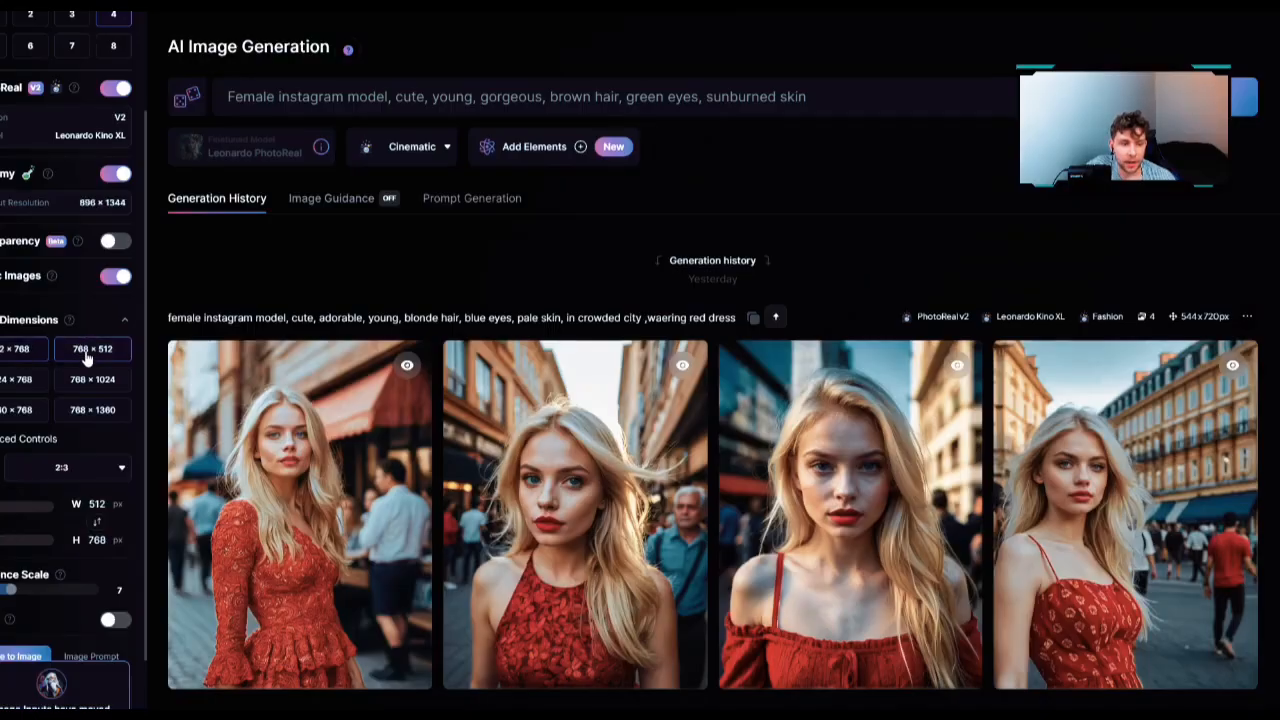
{"action": "left_click", "coordinate": [87, 359]}
{"action": "left_click", "coordinate": [88, 384]}
{"action": "left_click", "coordinate": [7, 384]}
{"action": "left_click", "coordinate": [81, 388]}
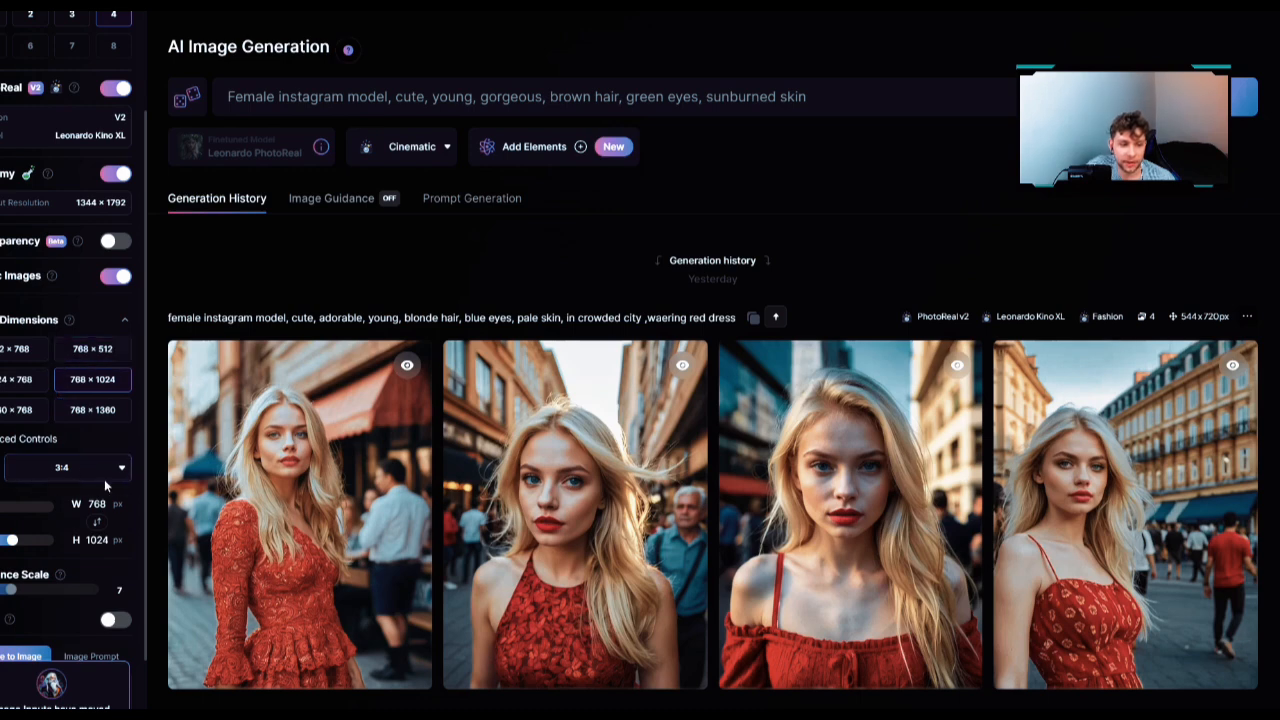
{"action": "left_click", "coordinate": [22, 410]}
{"action": "left_click", "coordinate": [80, 410]}
{"action": "left_click", "coordinate": [28, 414]}
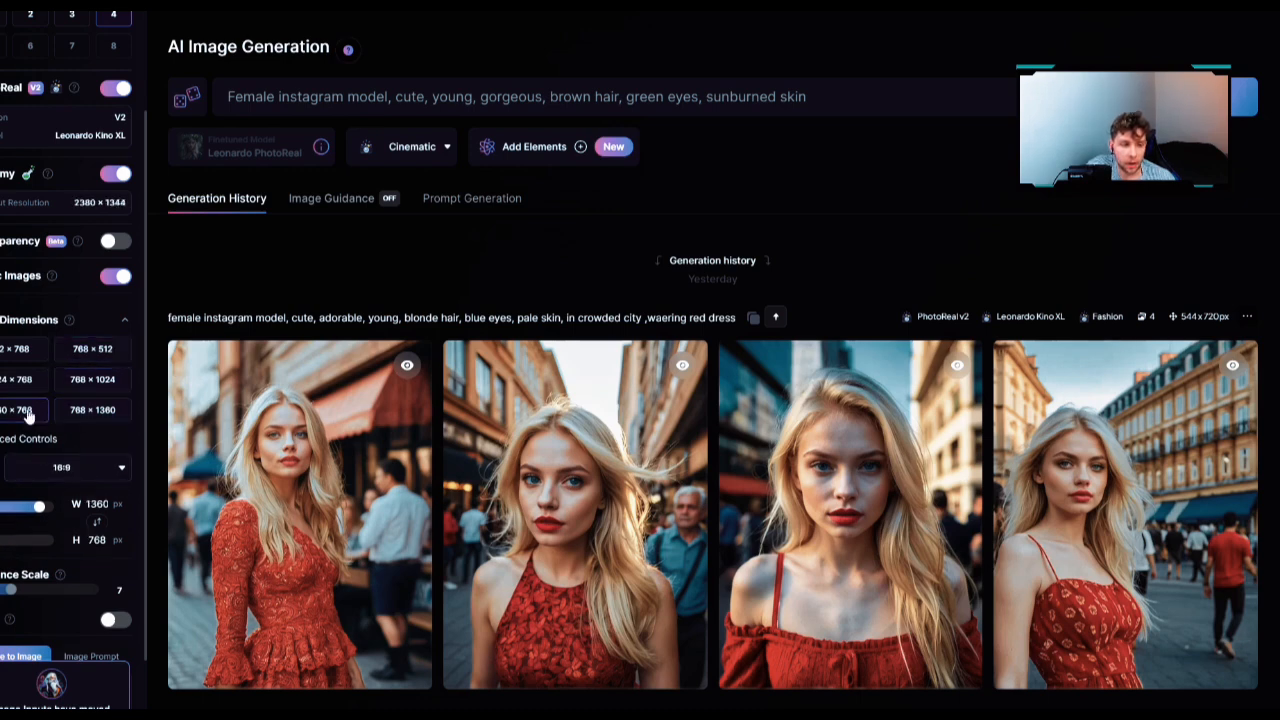
- Set the aspect ratio to 3:4 and generate three batches of images from the brown-haired model prompt
{"action": "left_click", "coordinate": [74, 467]}
{"action": "left_click", "coordinate": [80, 497]}
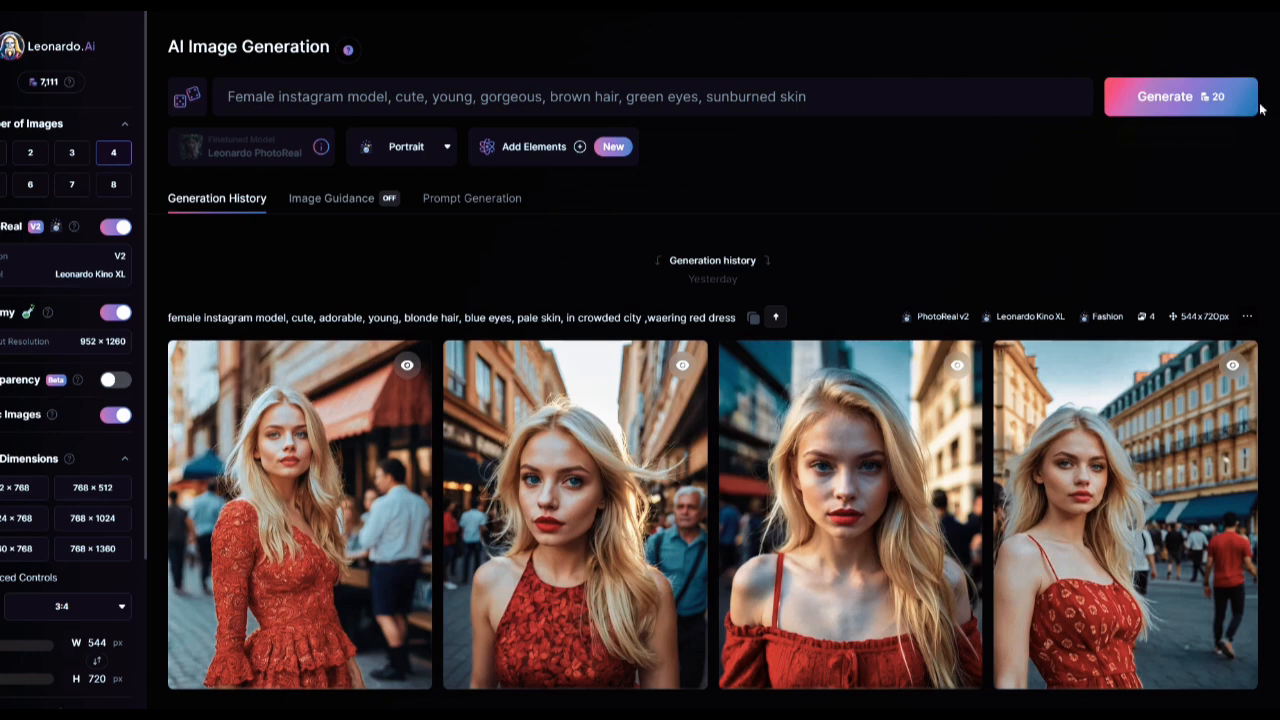
{"action": "left_click", "coordinate": [1130, 96]}
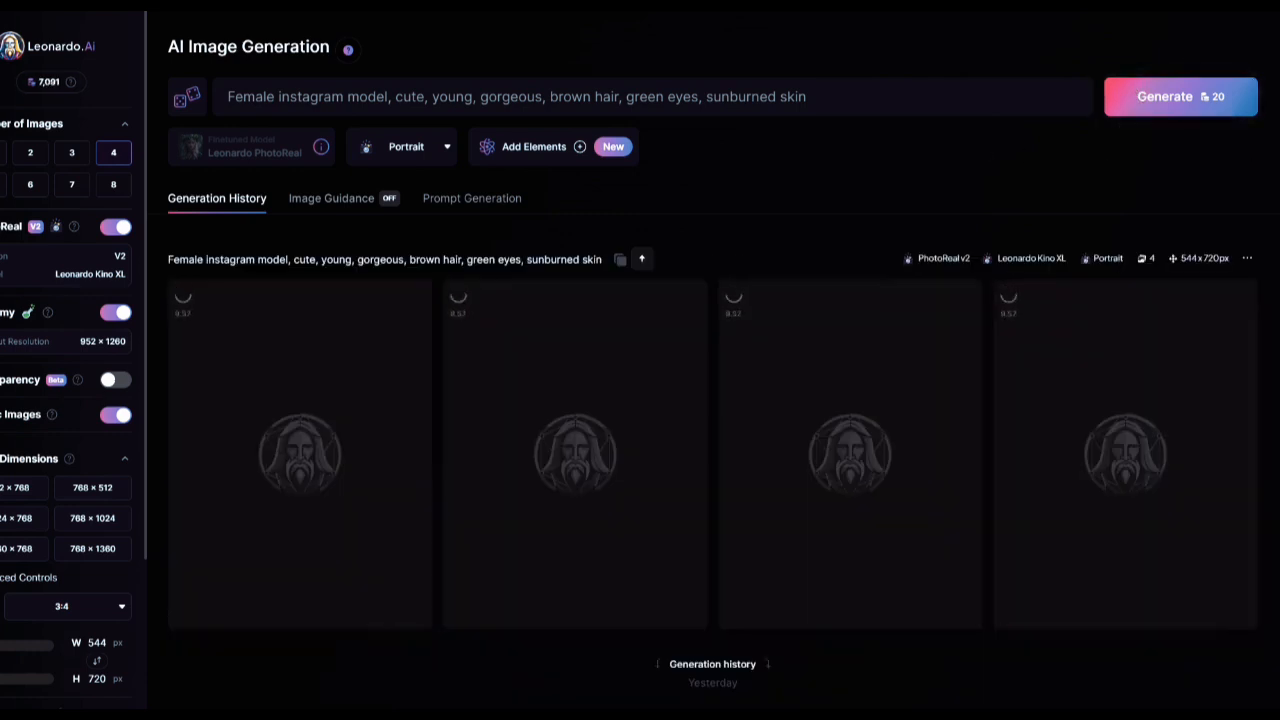
{"action": "left_click", "coordinate": [1175, 100]}
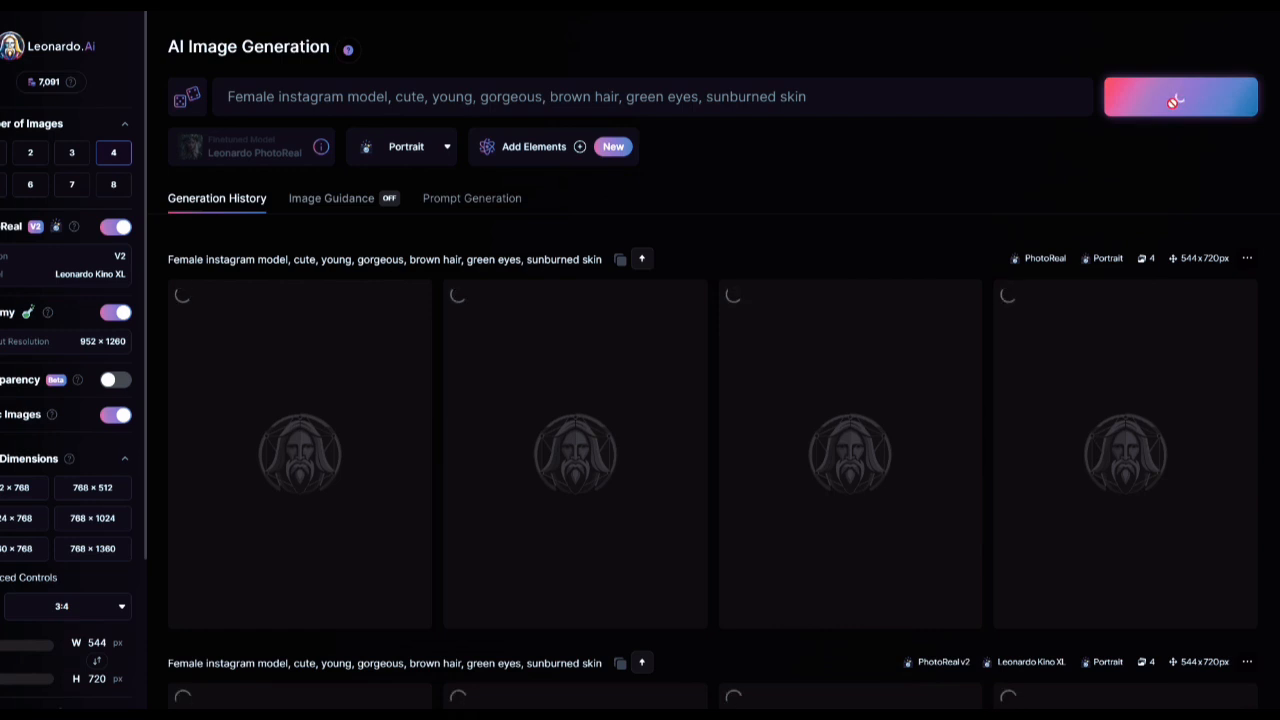
{"action": "left_click", "coordinate": [1173, 100]}
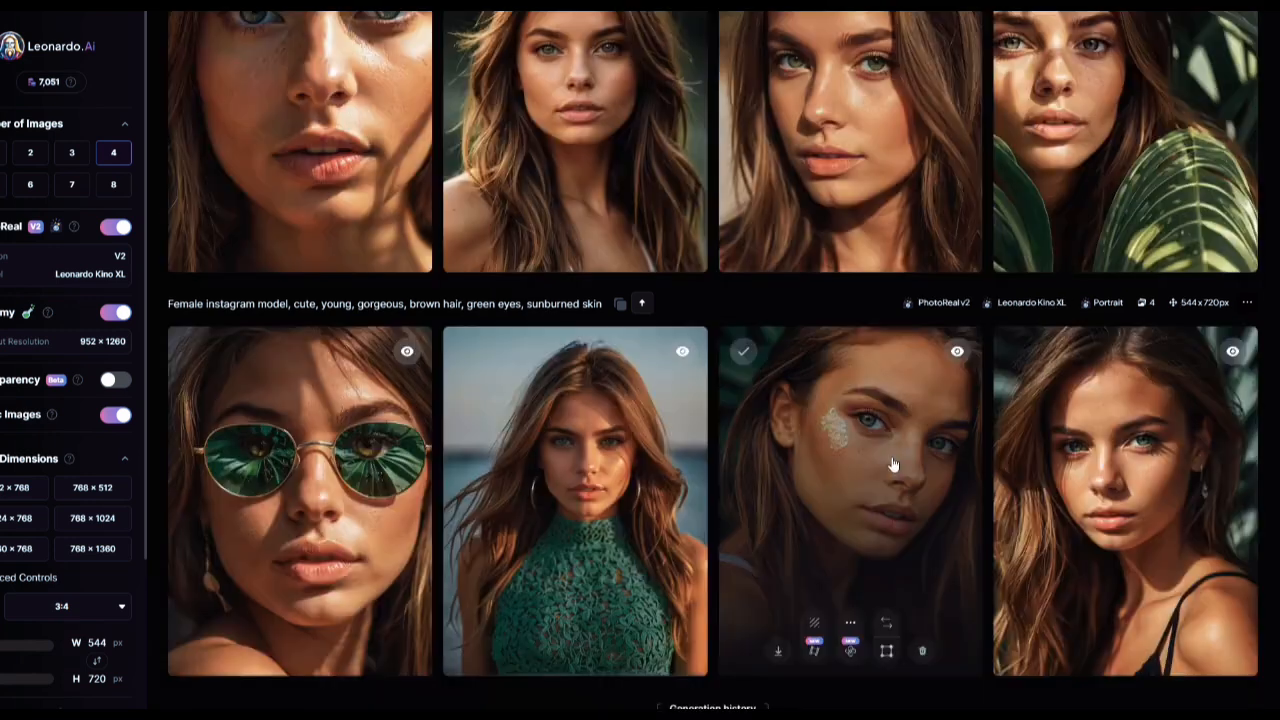
- Examine enlarged views of the fourth and third images in the first generated batch, zooming in on the fourth
{"action": "left_click", "coordinate": [1123, 459]}
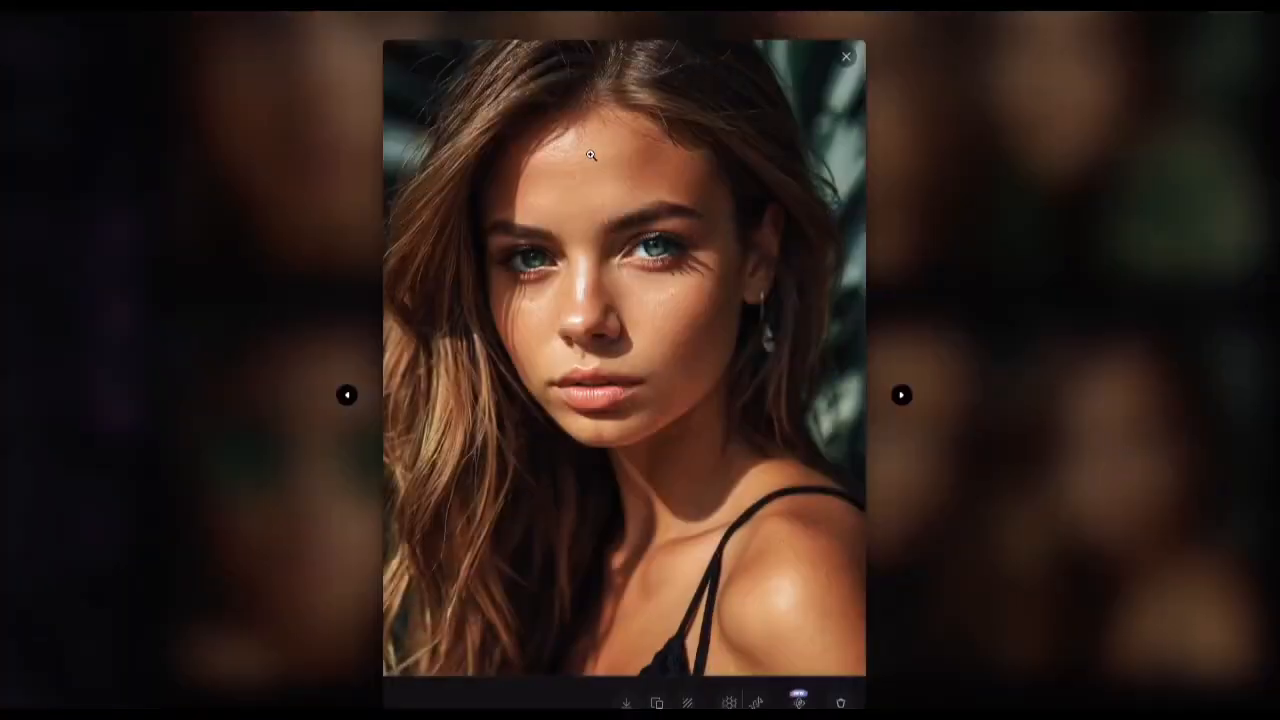
{"action": "left_click", "coordinate": [600, 218]}
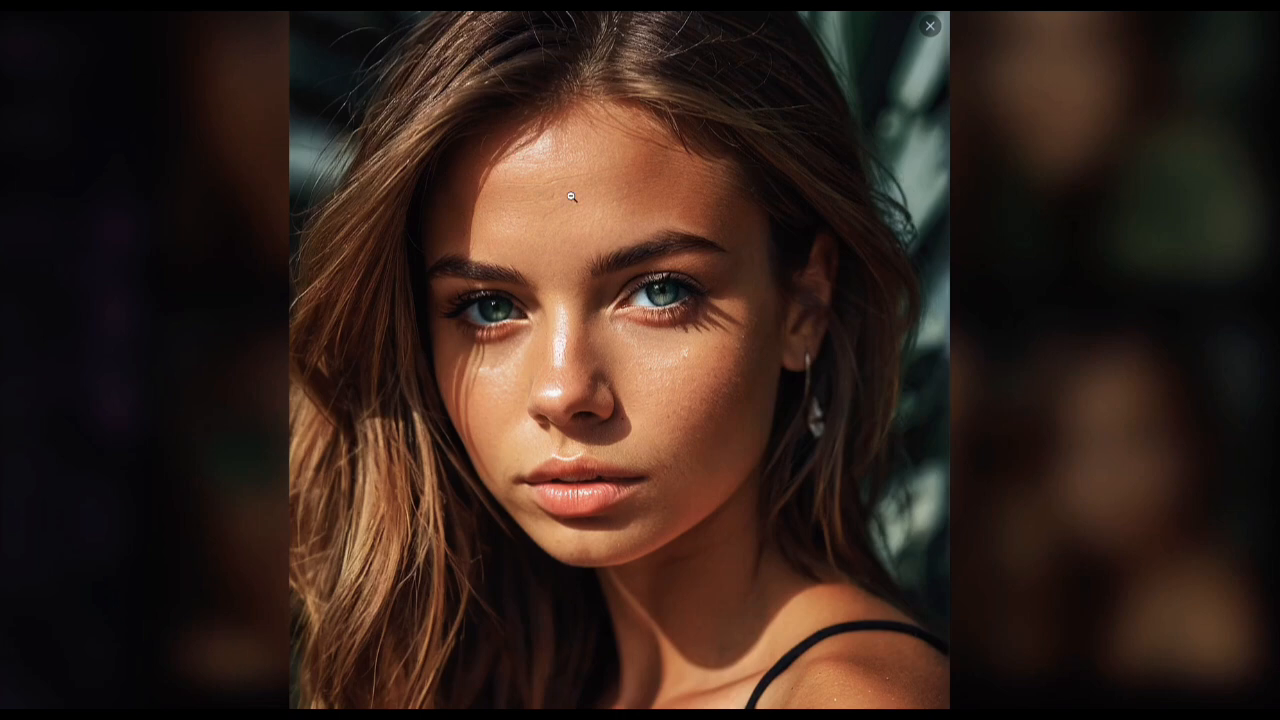
{"action": "left_click", "coordinate": [827, 495]}
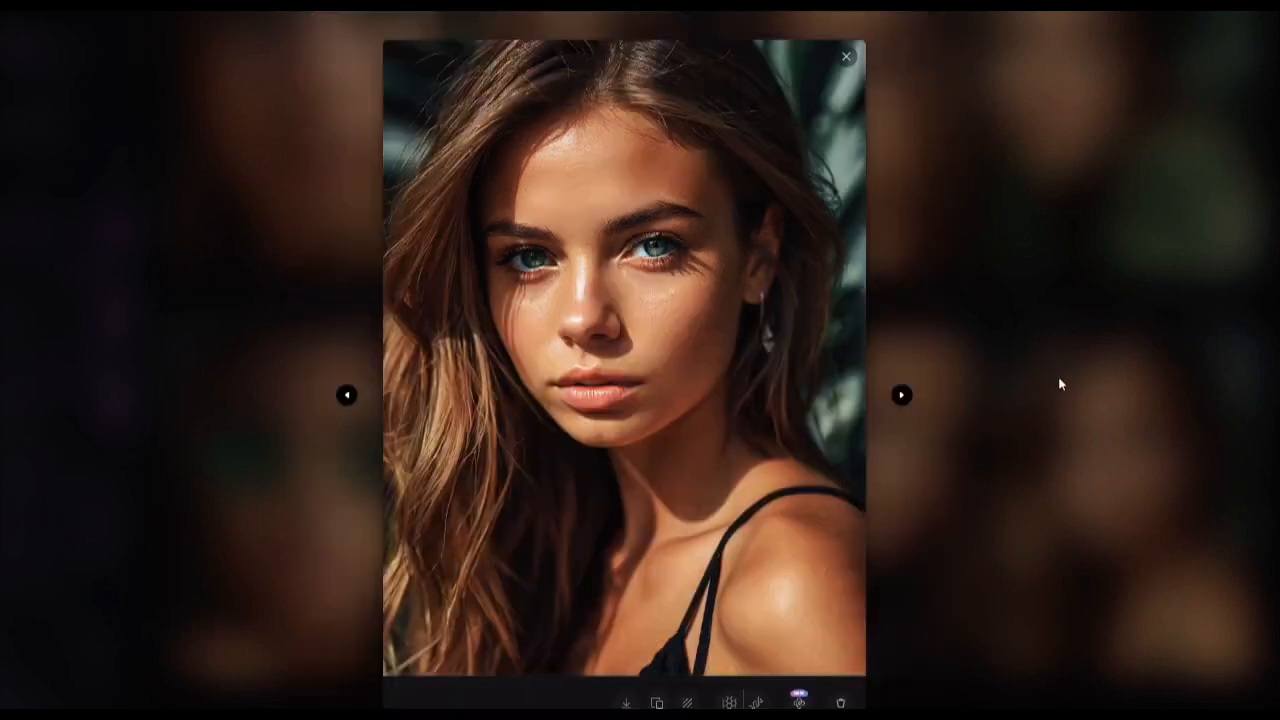
{"action": "left_click", "coordinate": [1059, 383]}
{"action": "left_click", "coordinate": [900, 450]}
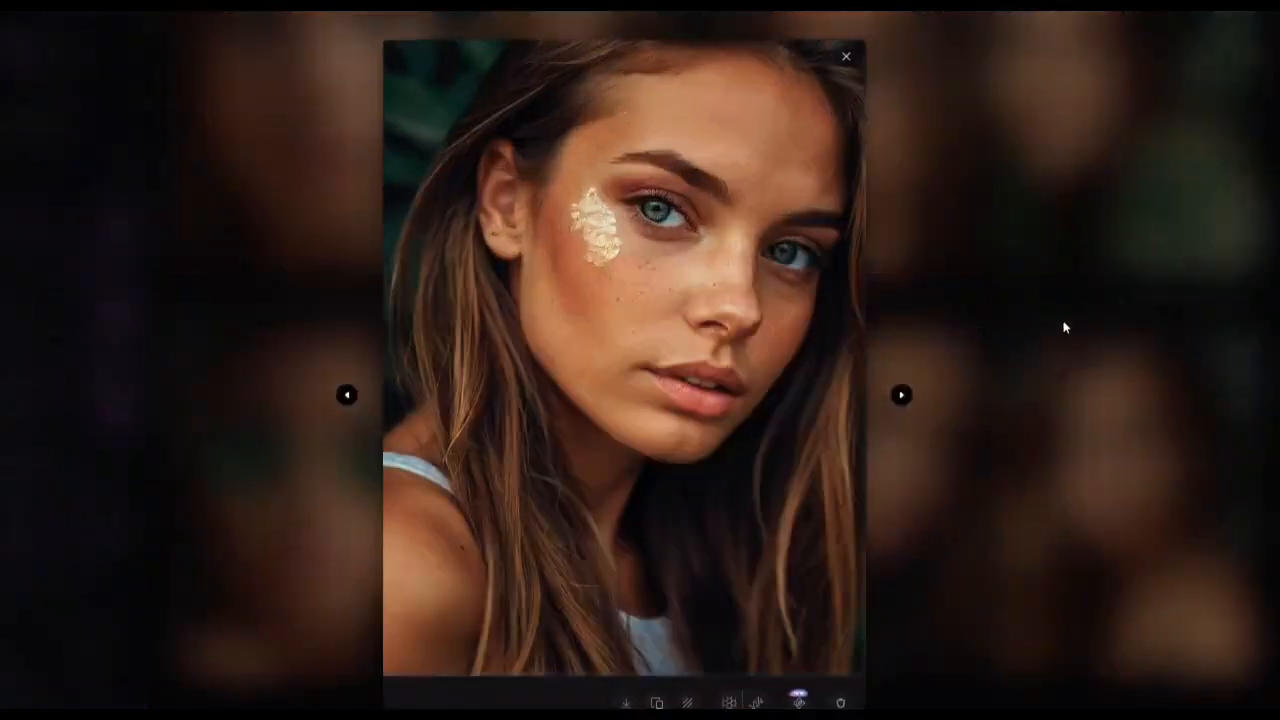
{"action": "left_click", "coordinate": [978, 282]}
{"action": "scroll", "coordinate": [850, 312], "scroll_direction": "up", "scroll_amount": 1}
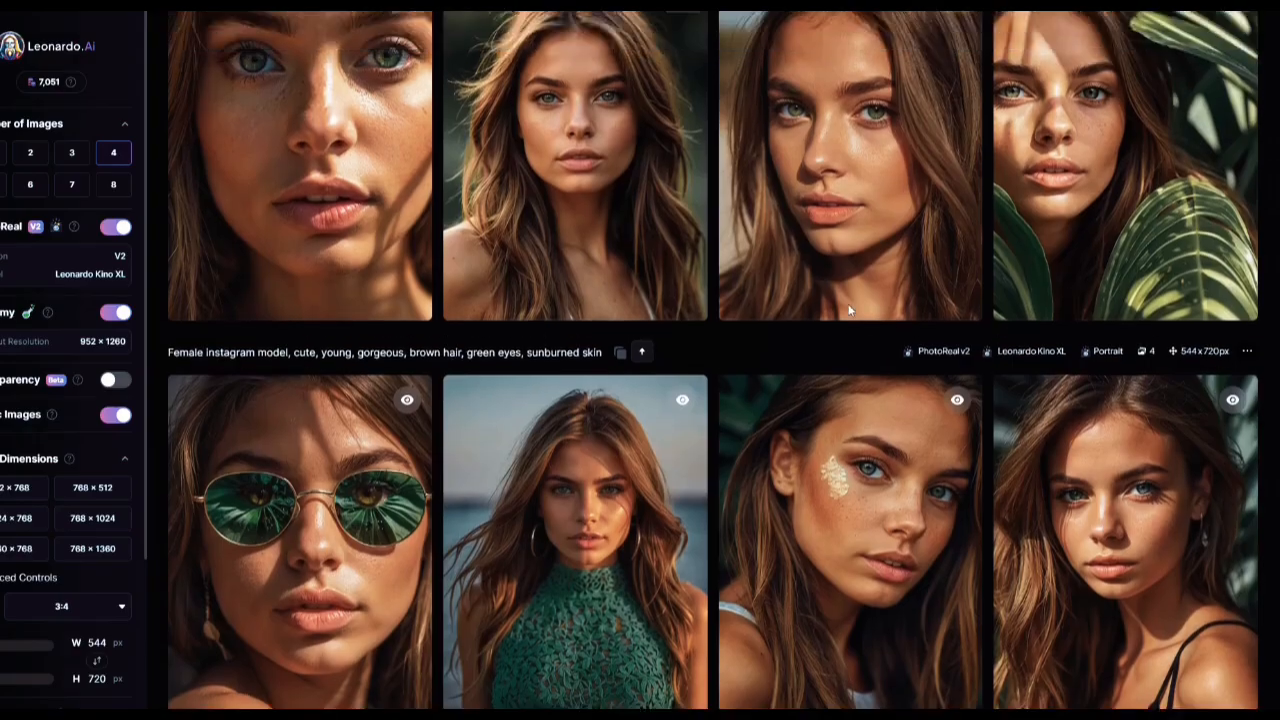
- Examine enlarged views of the third and second images in the middle batch of brown-haired portraits
{"action": "left_click", "coordinate": [849, 311]}
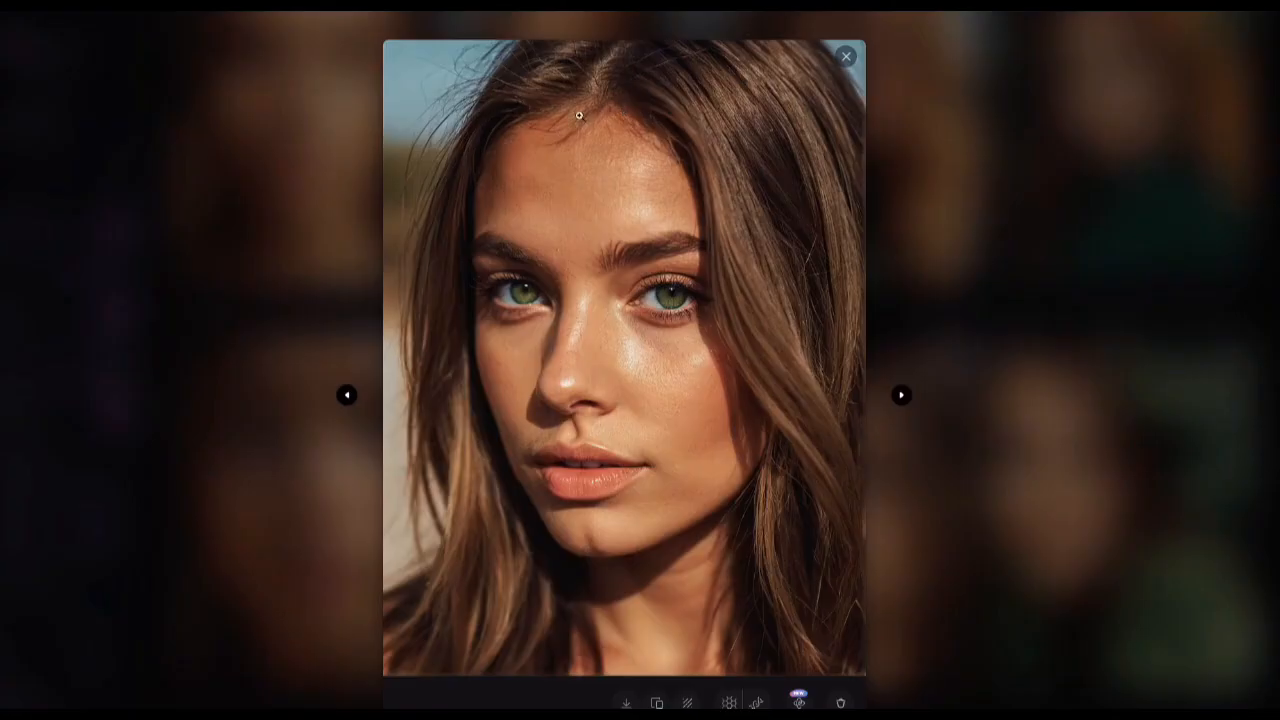
{"action": "left_click", "coordinate": [1046, 331]}
{"action": "scroll", "coordinate": [860, 302], "scroll_direction": "up", "scroll_amount": 2}
{"action": "scroll", "coordinate": [860, 302], "scroll_direction": "down", "scroll_amount": 1}
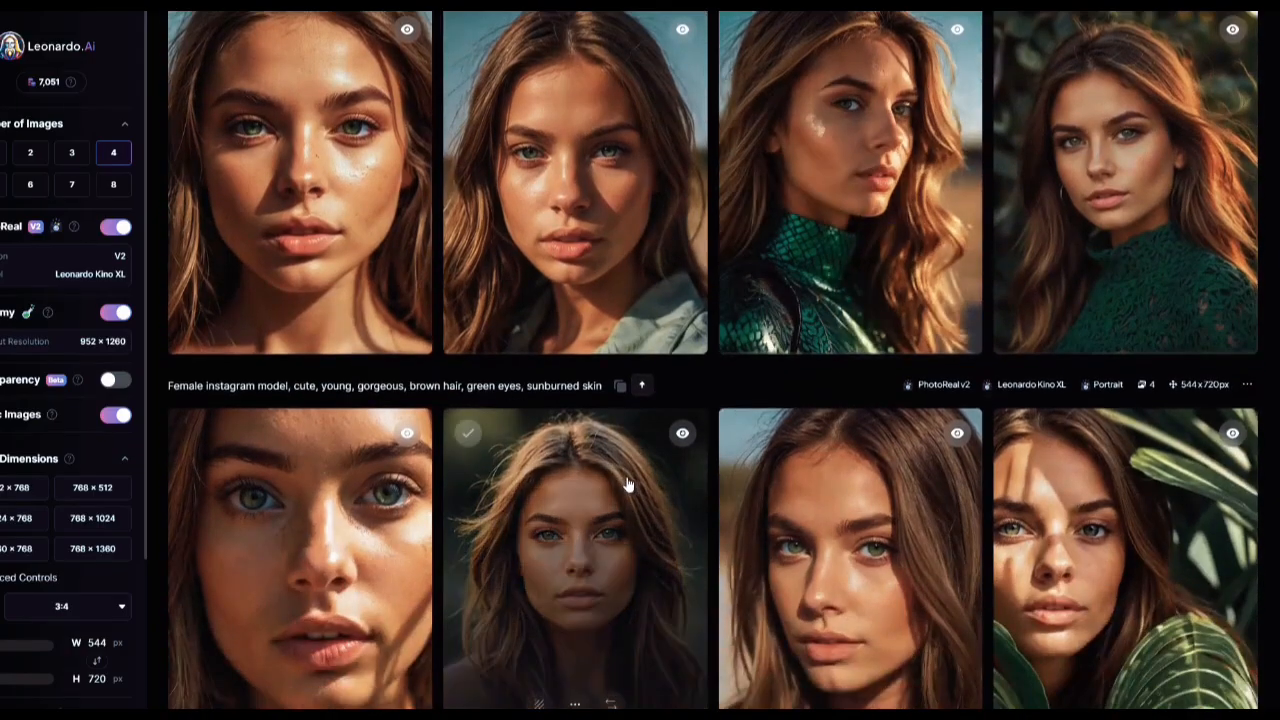
{"action": "left_click", "coordinate": [626, 478]}
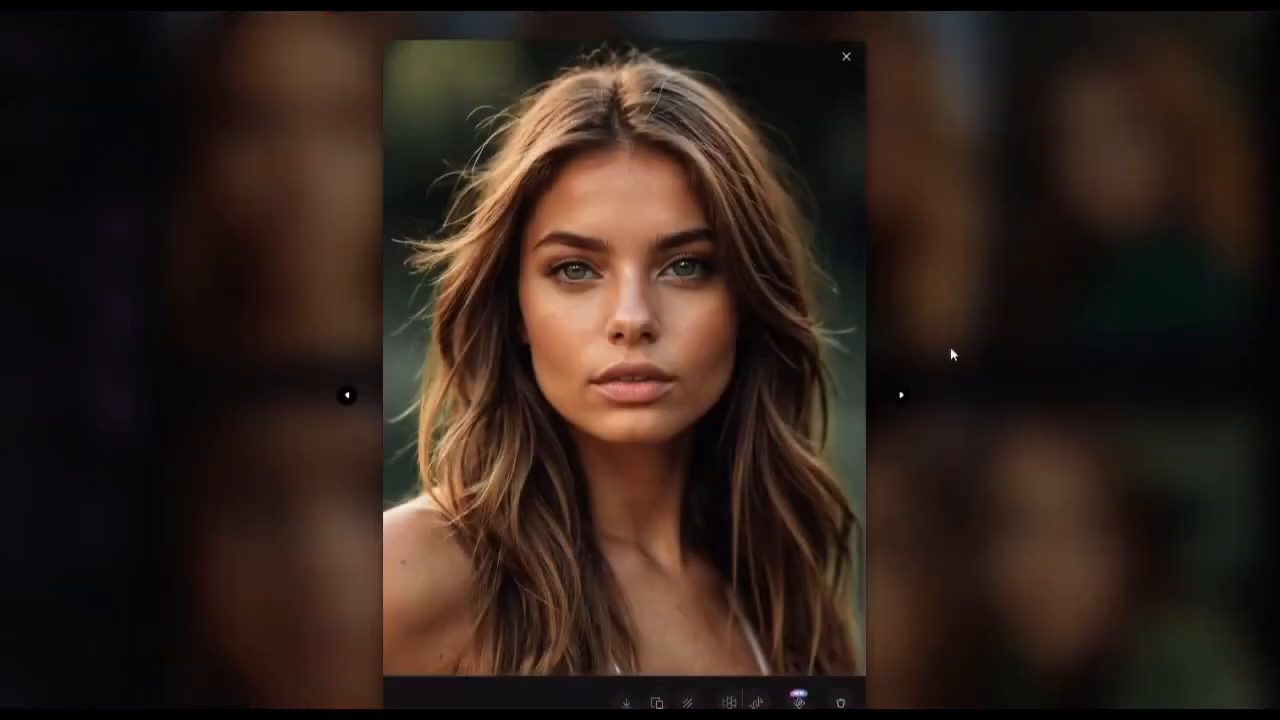
{"action": "left_click", "coordinate": [998, 325]}
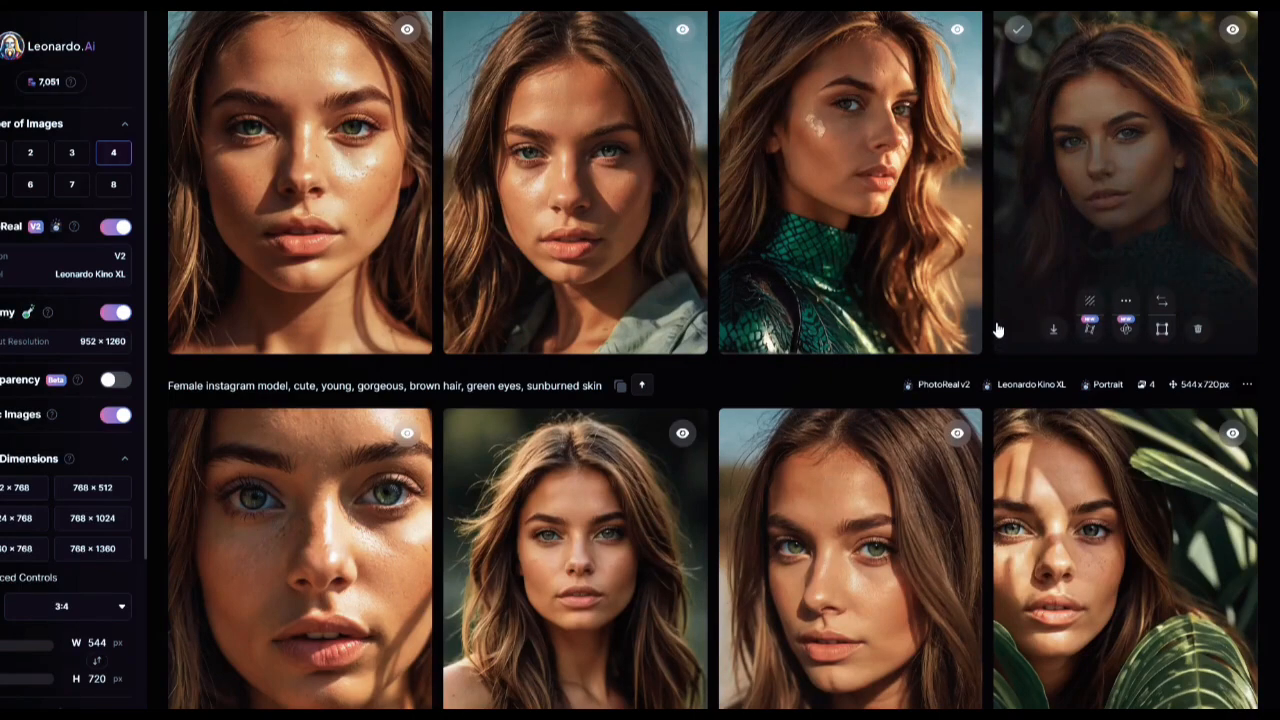
- Examine enlarged views of the fourth, first and second images in the newest batch of brown-haired portraits
{"action": "left_click", "coordinate": [1056, 215]}
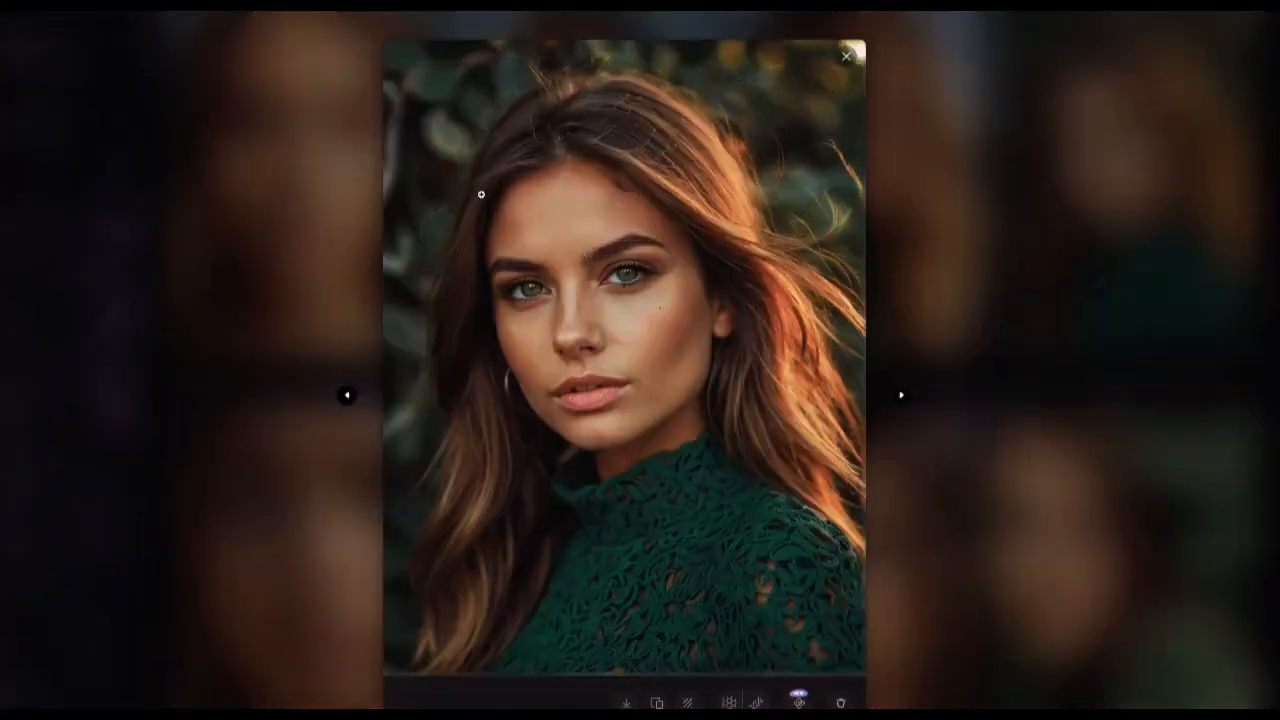
{"action": "left_click", "coordinate": [993, 218]}
{"action": "scroll", "coordinate": [571, 277], "scroll_direction": "up", "scroll_amount": 3}
{"action": "left_click", "coordinate": [343, 329]}
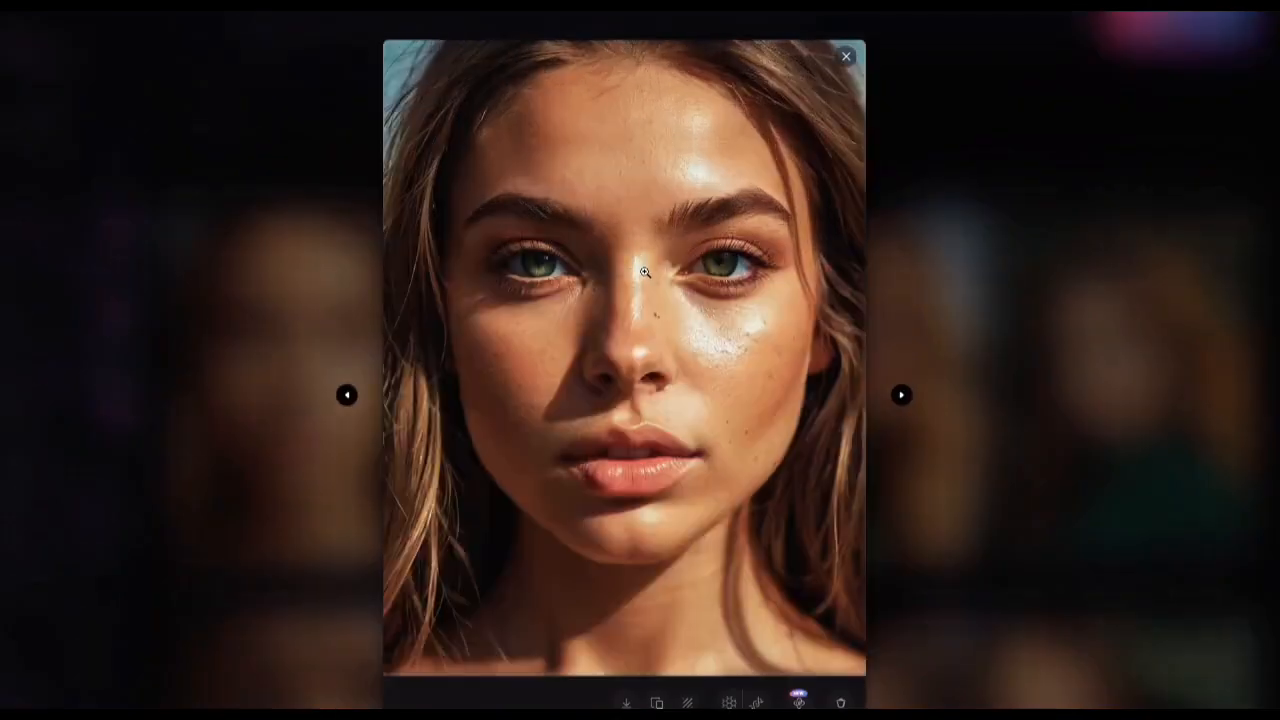
{"action": "left_click", "coordinate": [906, 286]}
{"action": "left_click", "coordinate": [725, 304]}
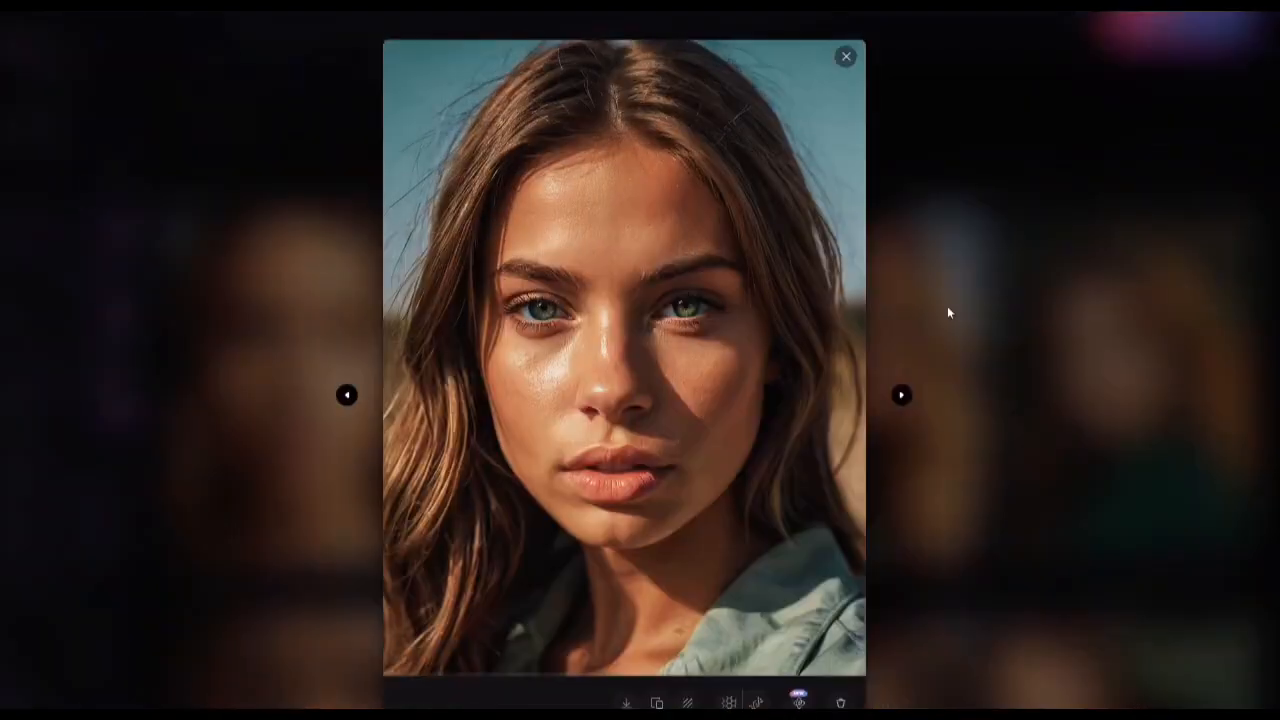
{"action": "left_click", "coordinate": [947, 307]}
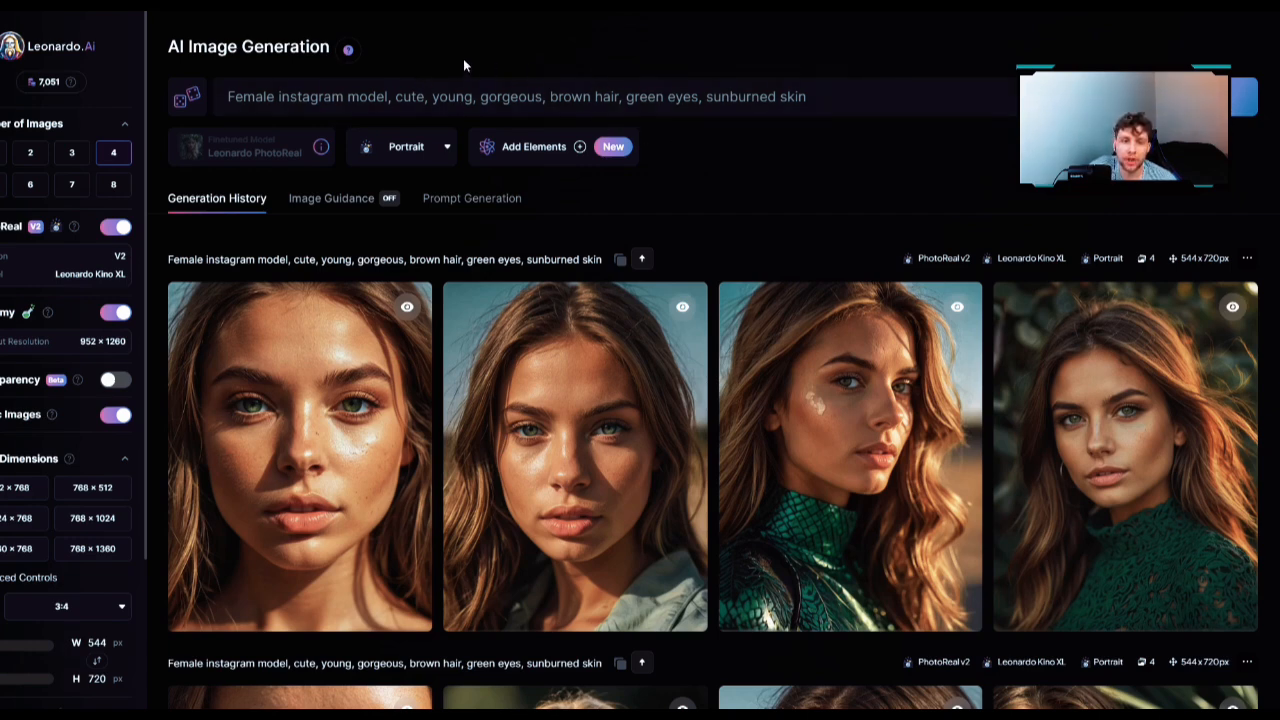
- Change the model's description in the prompt to blonde hair, blue eyes and pale skin
{"action": "double_click", "coordinate": [569, 96]}
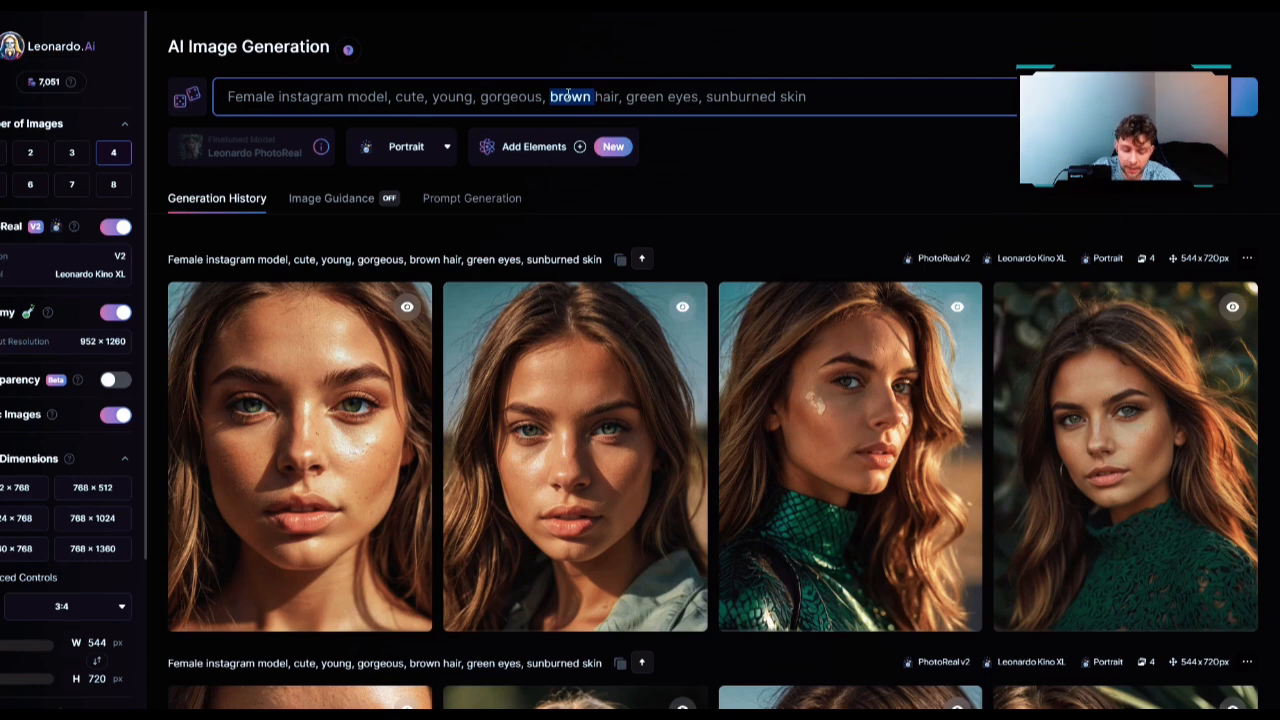
{"action": "type", "text": "blonde"}
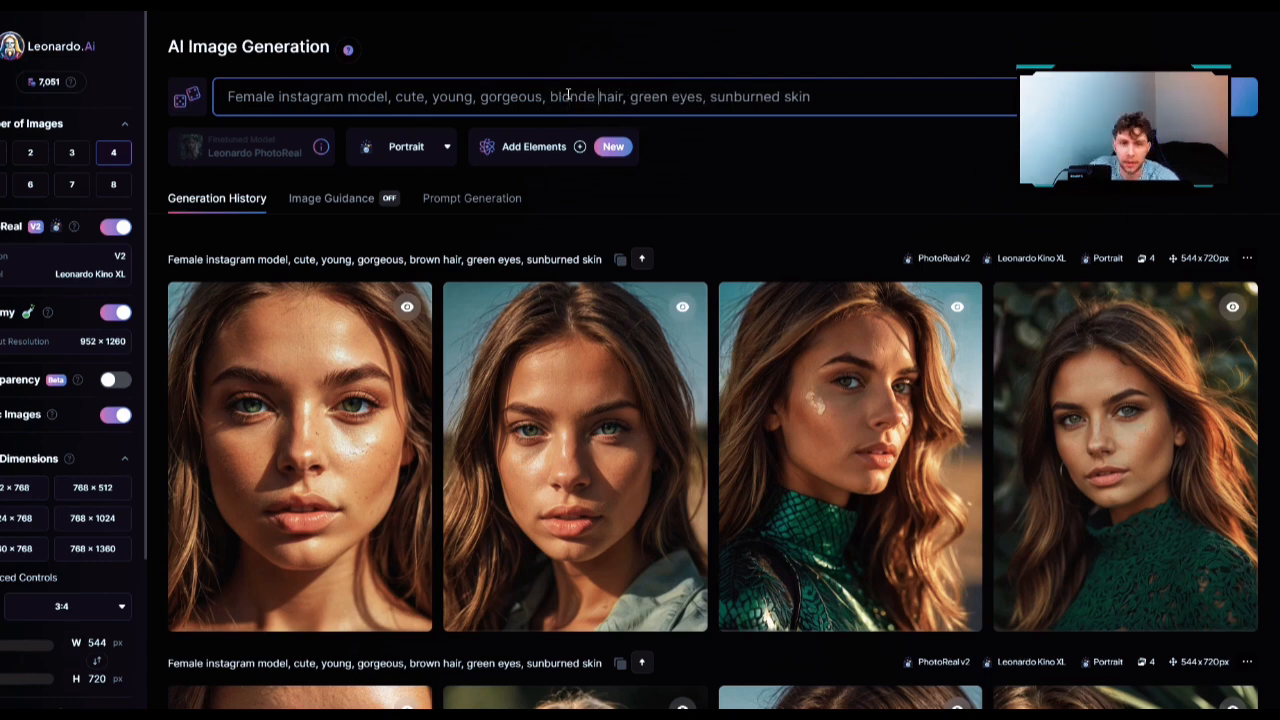
{"action": "double_click", "coordinate": [650, 97]}
{"action": "type", "text": "blue"}
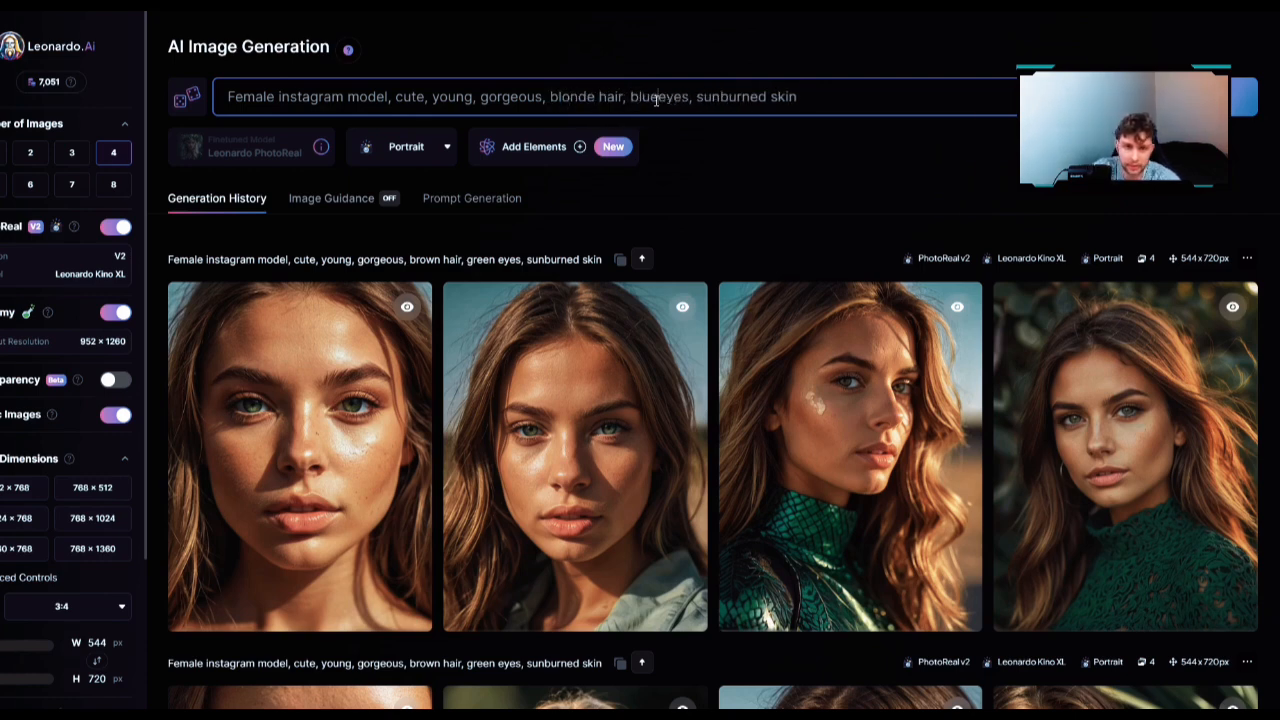
{"action": "left_click_drag", "start_coordinate": [817, 97], "coordinate": [707, 96]}
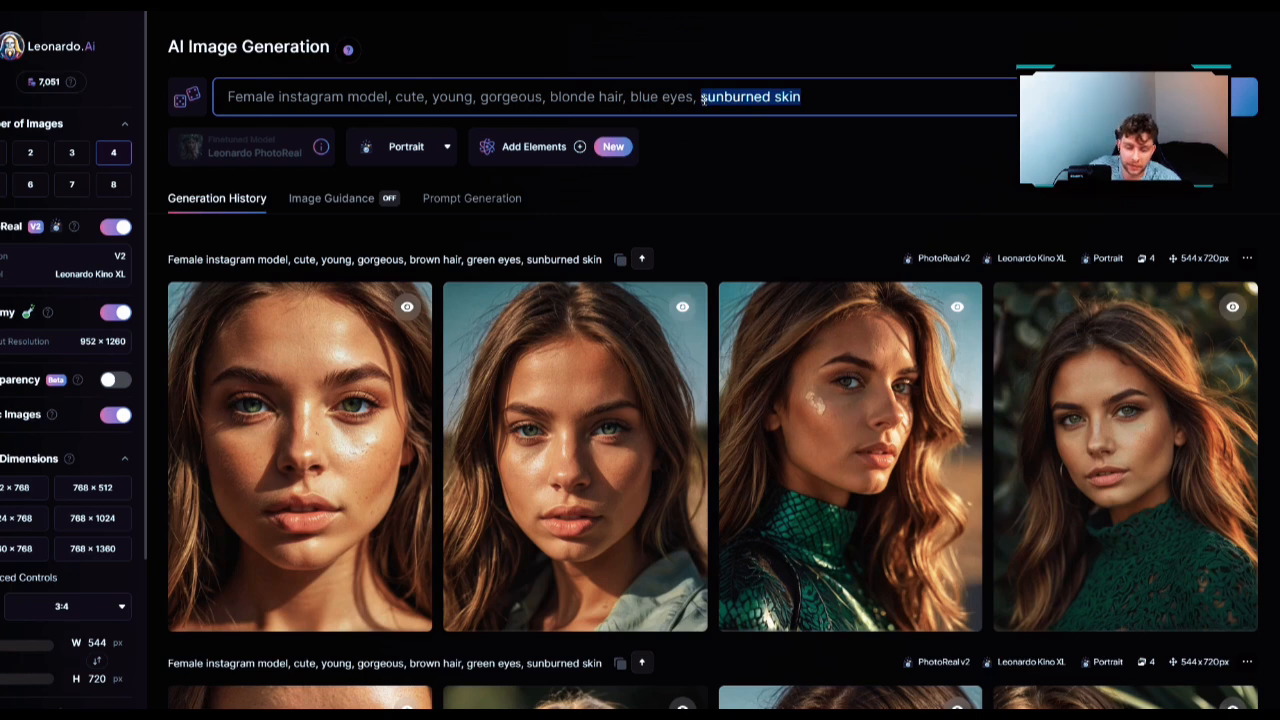
{"action": "key", "text": "BackSpace"}
{"action": "type", "text": "pale skin"}
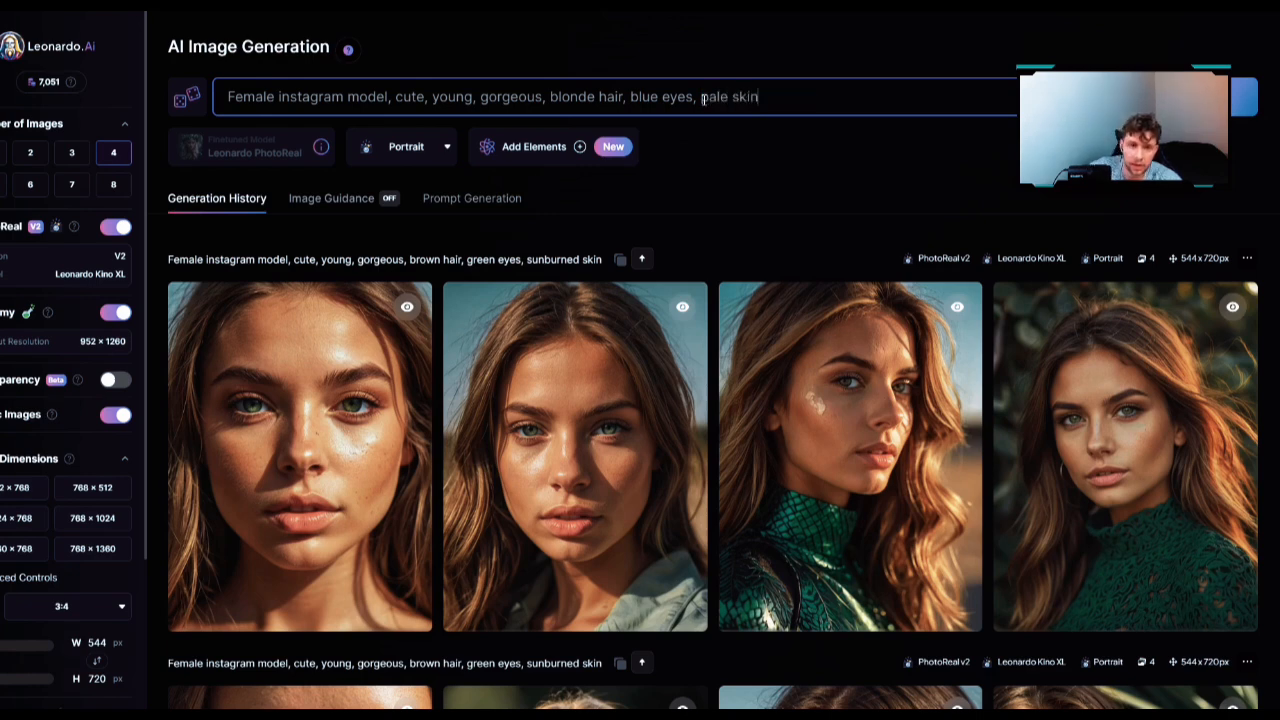
- Replace "gorgeous" with "adorable" in the prompt and generate two batches of images
{"action": "double_click", "coordinate": [502, 97]}
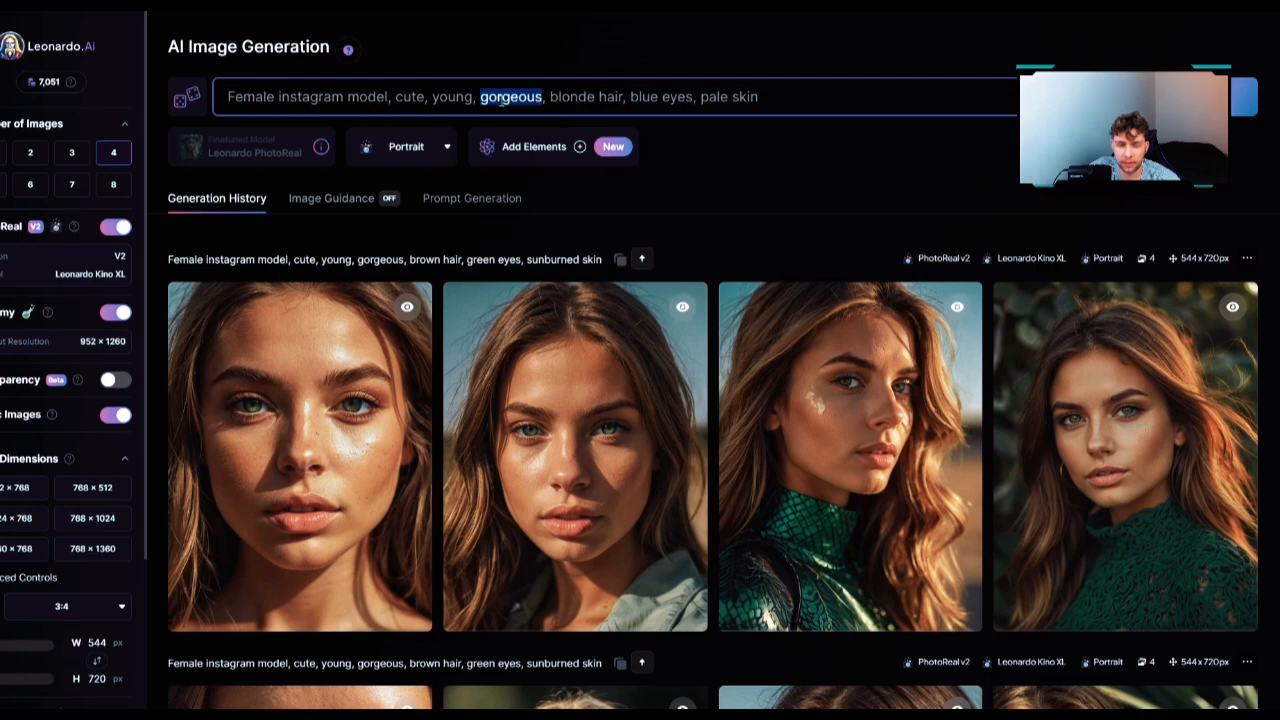
{"action": "type", "text": "adorab"}
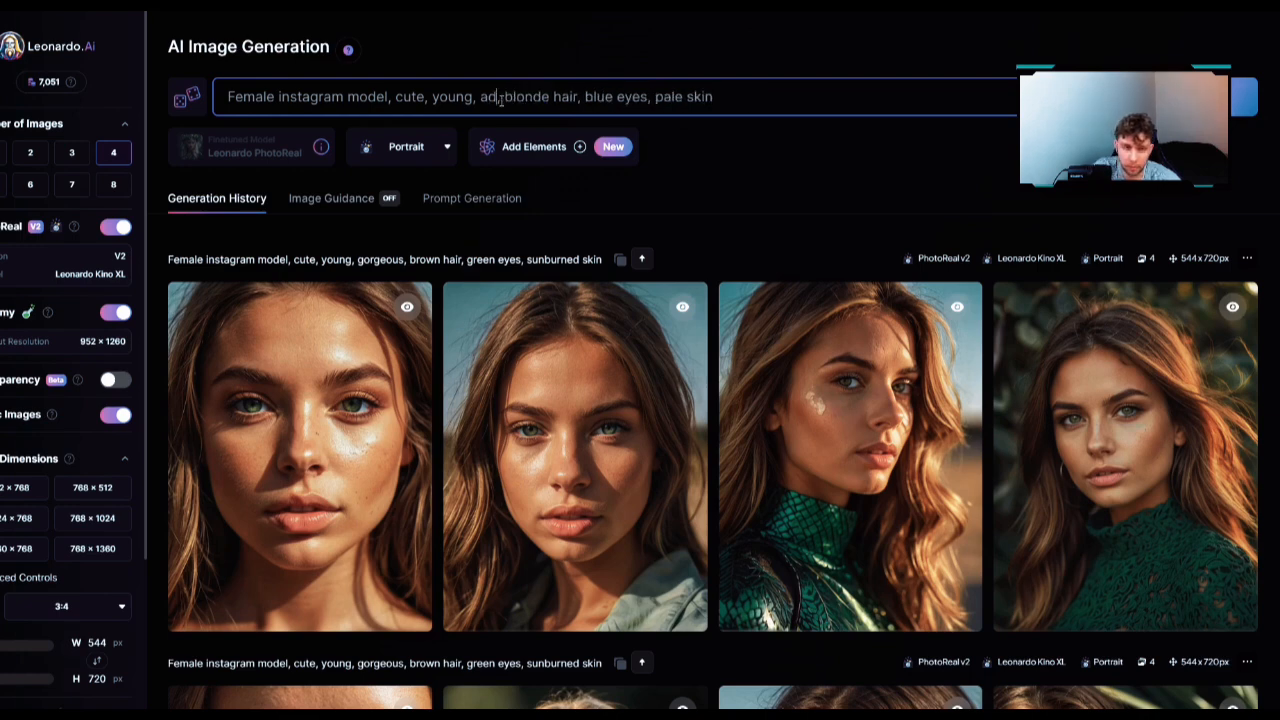
{"action": "type", "text": "le ,"}
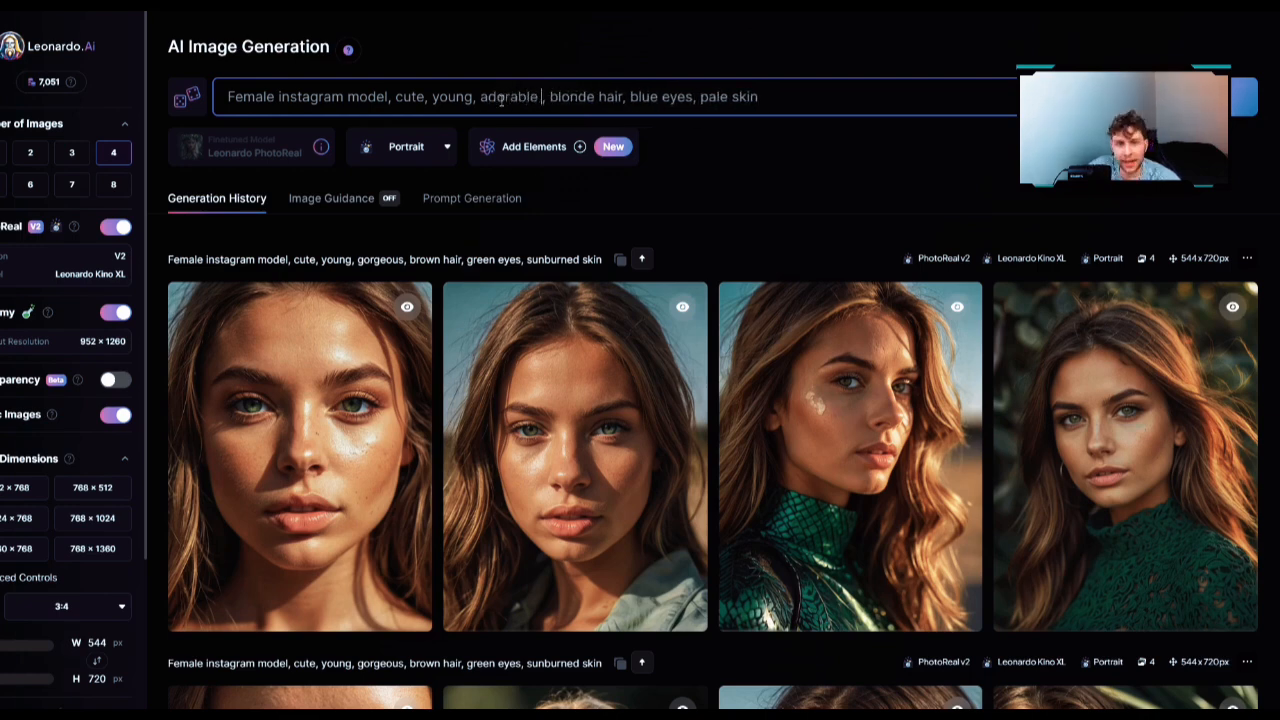
{"action": "key", "text": "BackSpace"}
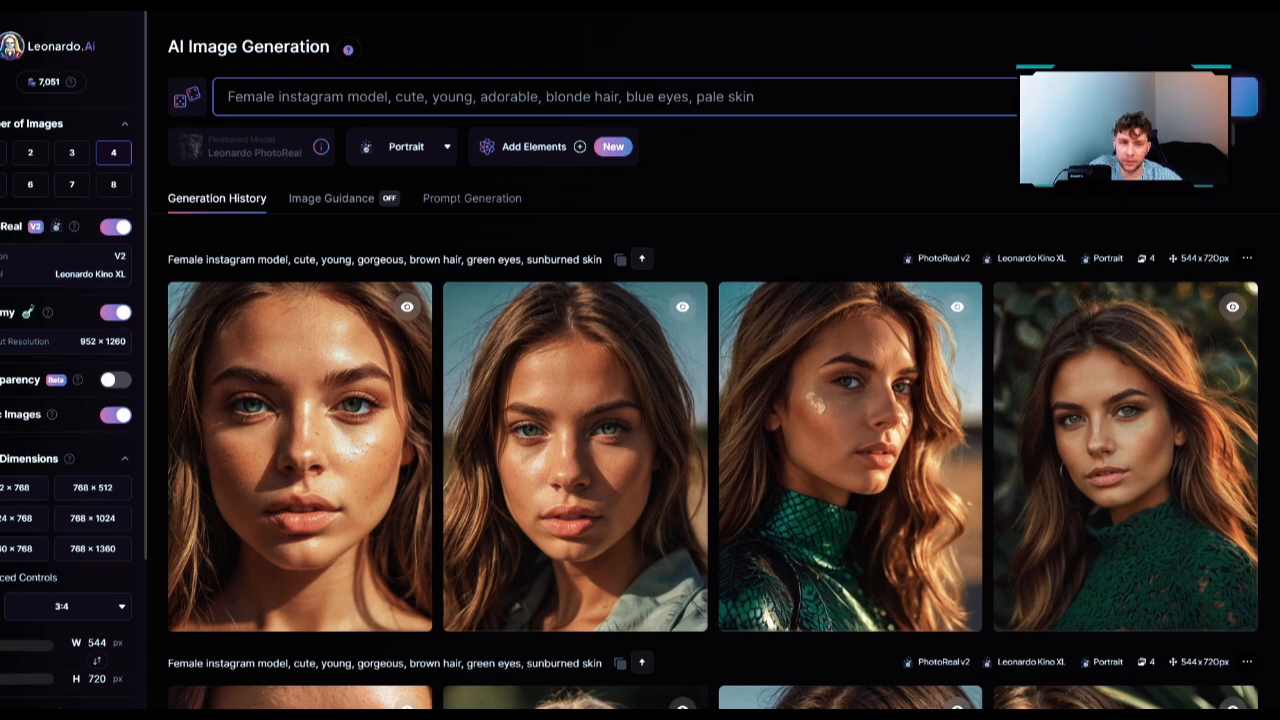
{"action": "left_click", "coordinate": [1245, 96]}
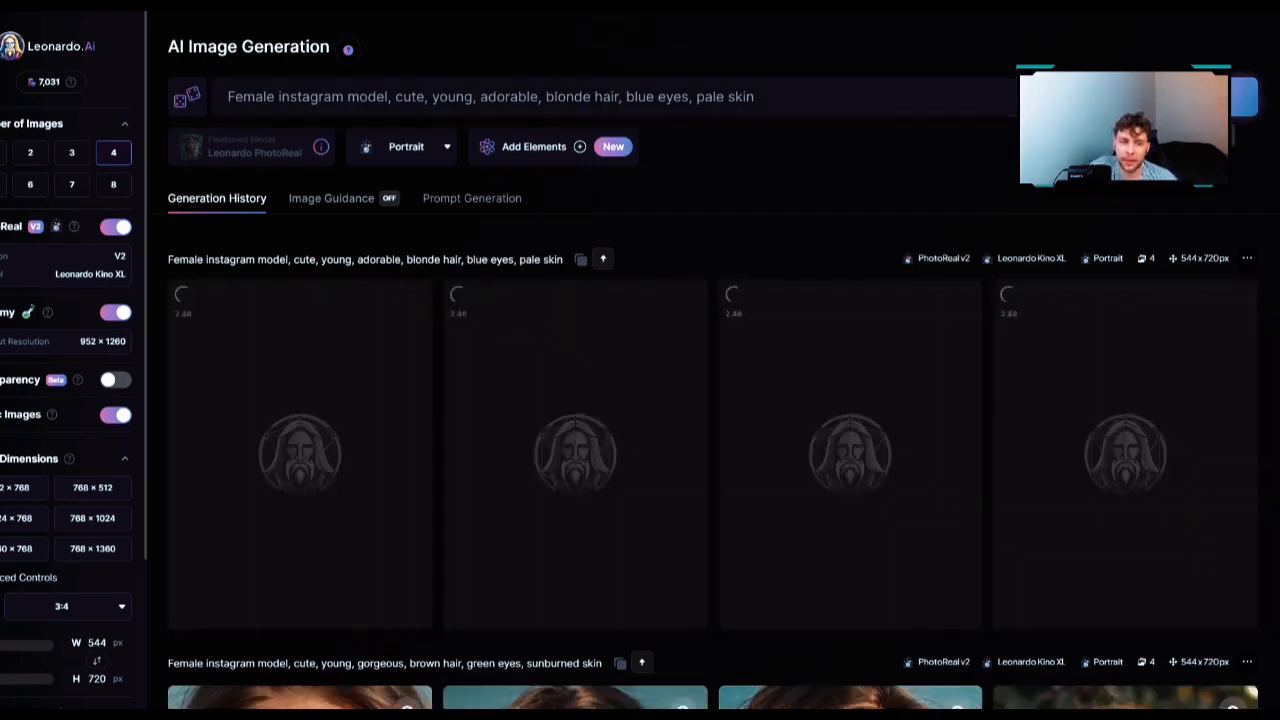
{"action": "left_click", "coordinate": [1205, 97]}
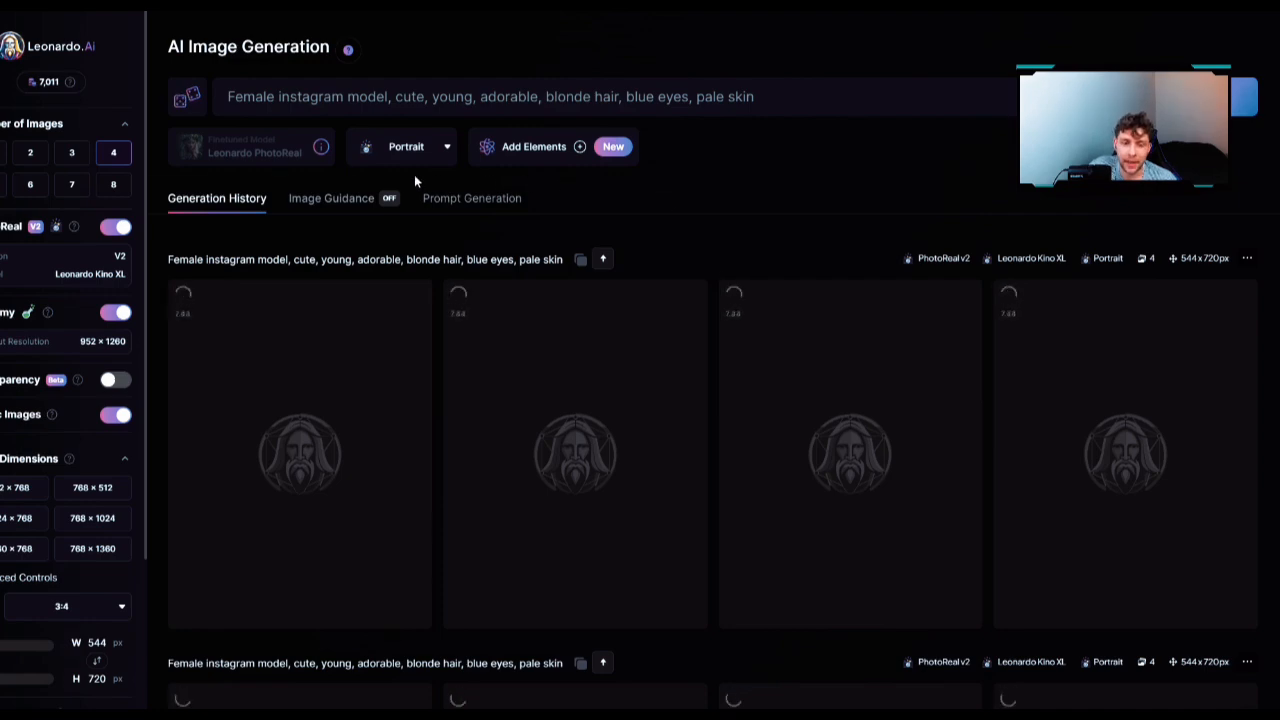
- Examine the generated image of the blonde woman in a striped sweater in a car, enlarged and zoomed in
{"action": "scroll", "coordinate": [434, 226], "scroll_direction": "down", "scroll_amount": 4}
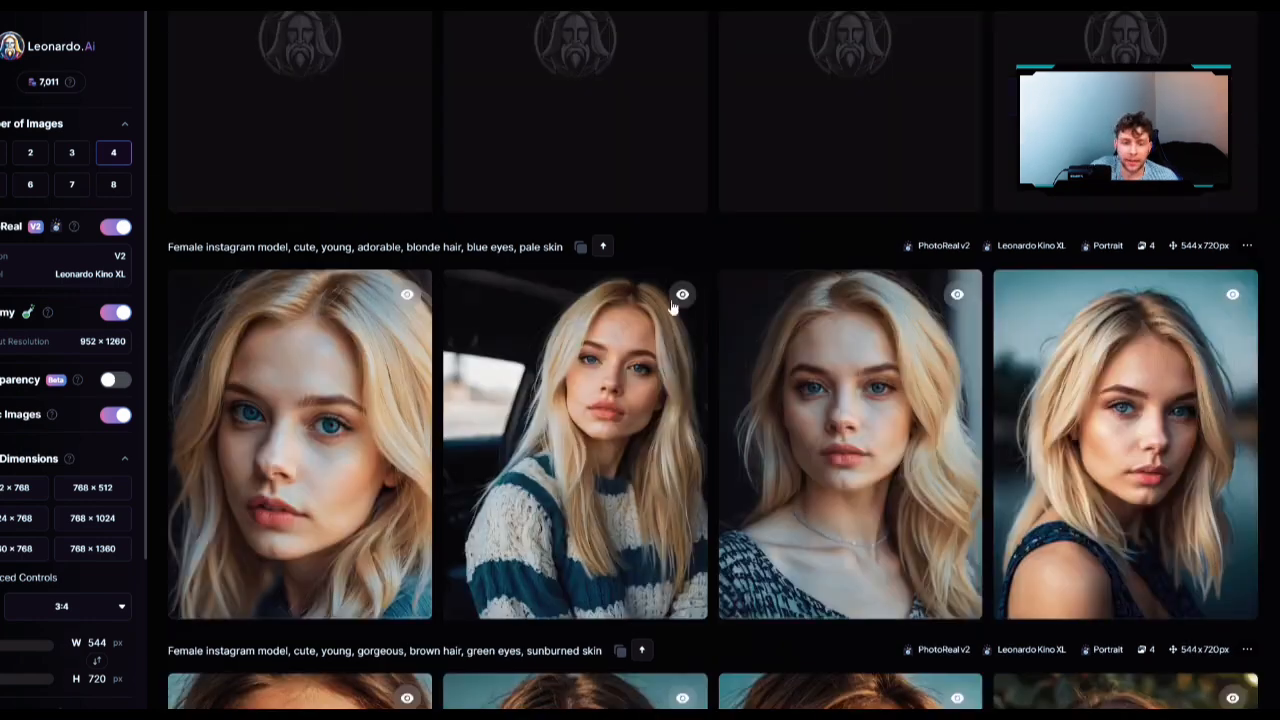
{"action": "left_click", "coordinate": [630, 400]}
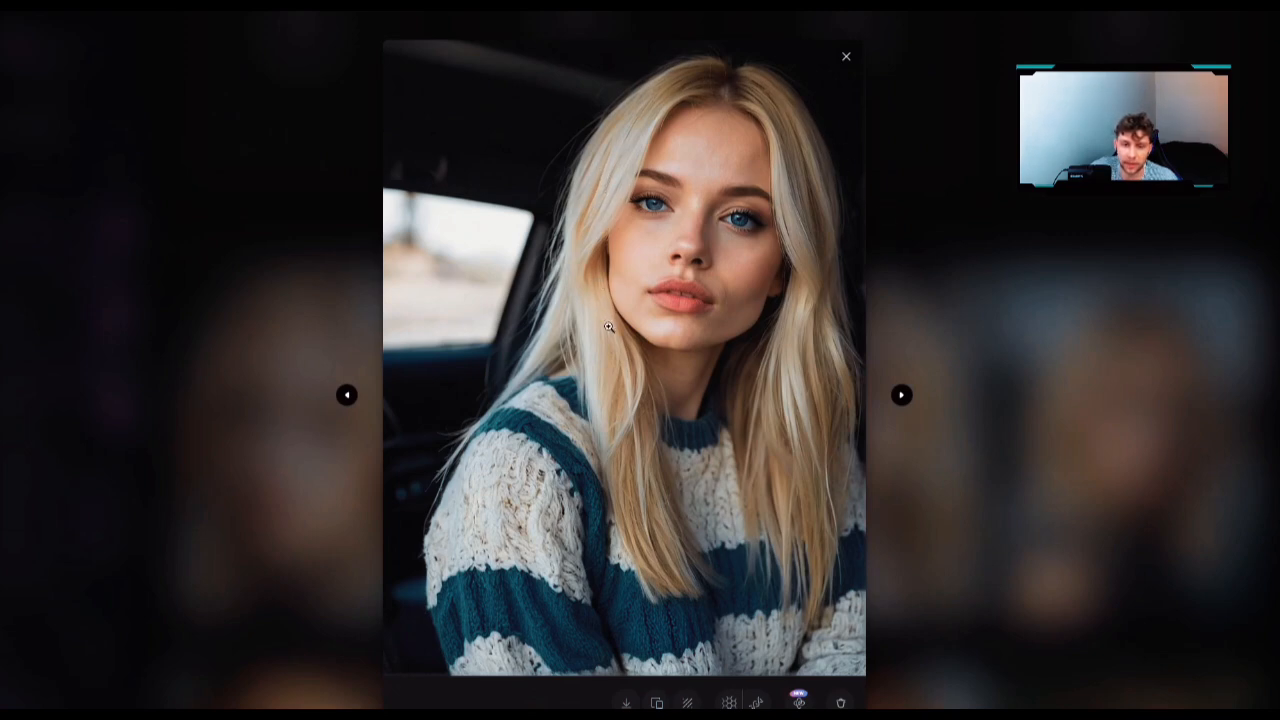
{"action": "left_click", "coordinate": [680, 263]}
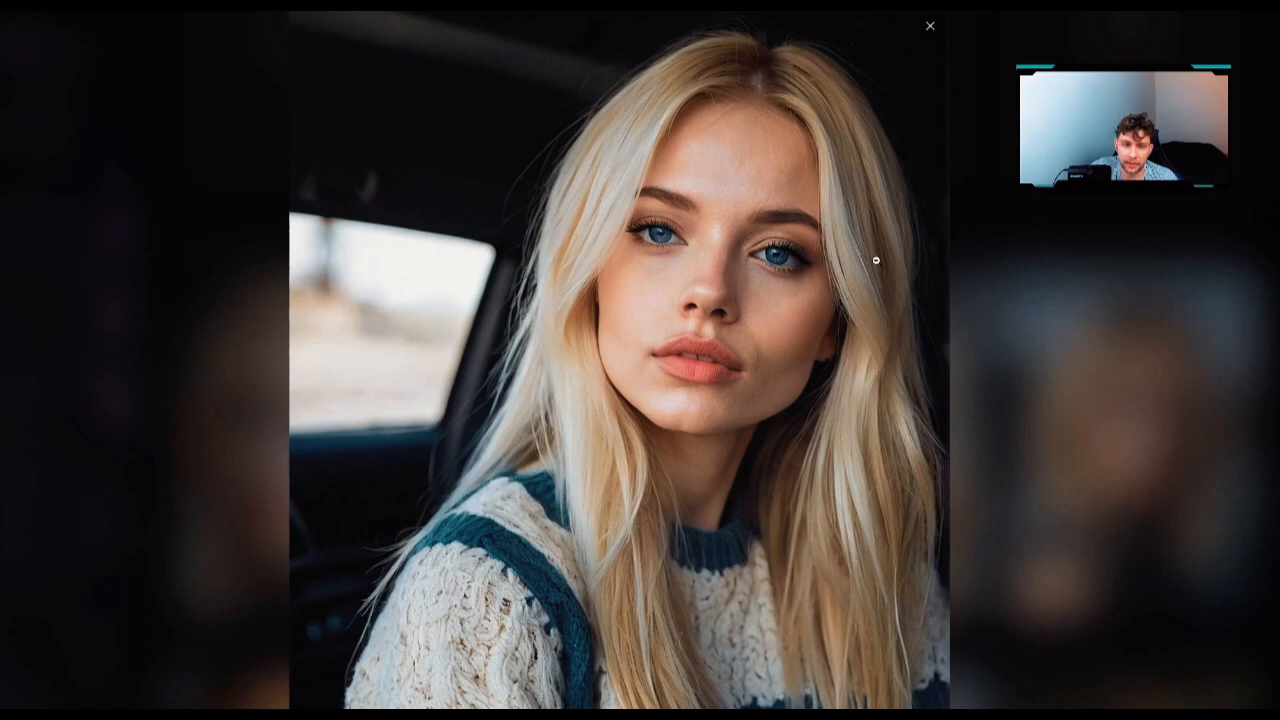
{"action": "left_click", "coordinate": [814, 150]}
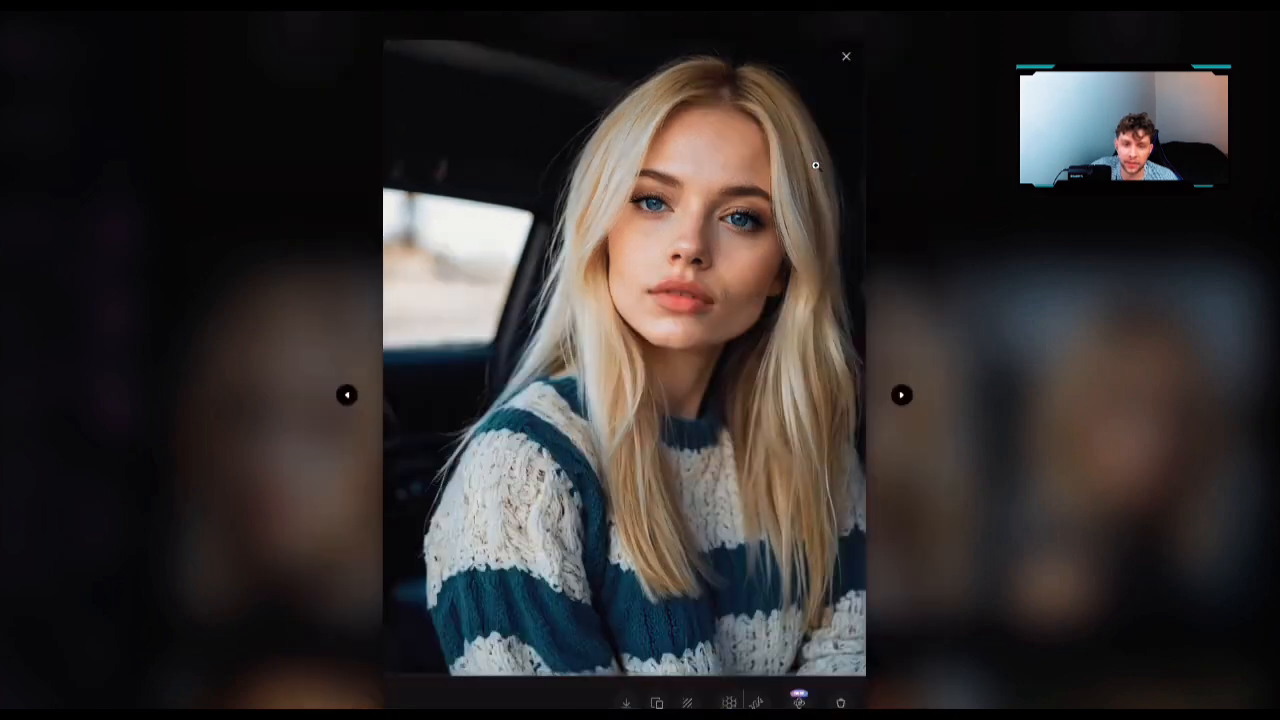
- Examine enlarged views of the third and fourth images in the older batch of blonde portraits
{"action": "left_click", "coordinate": [846, 56]}
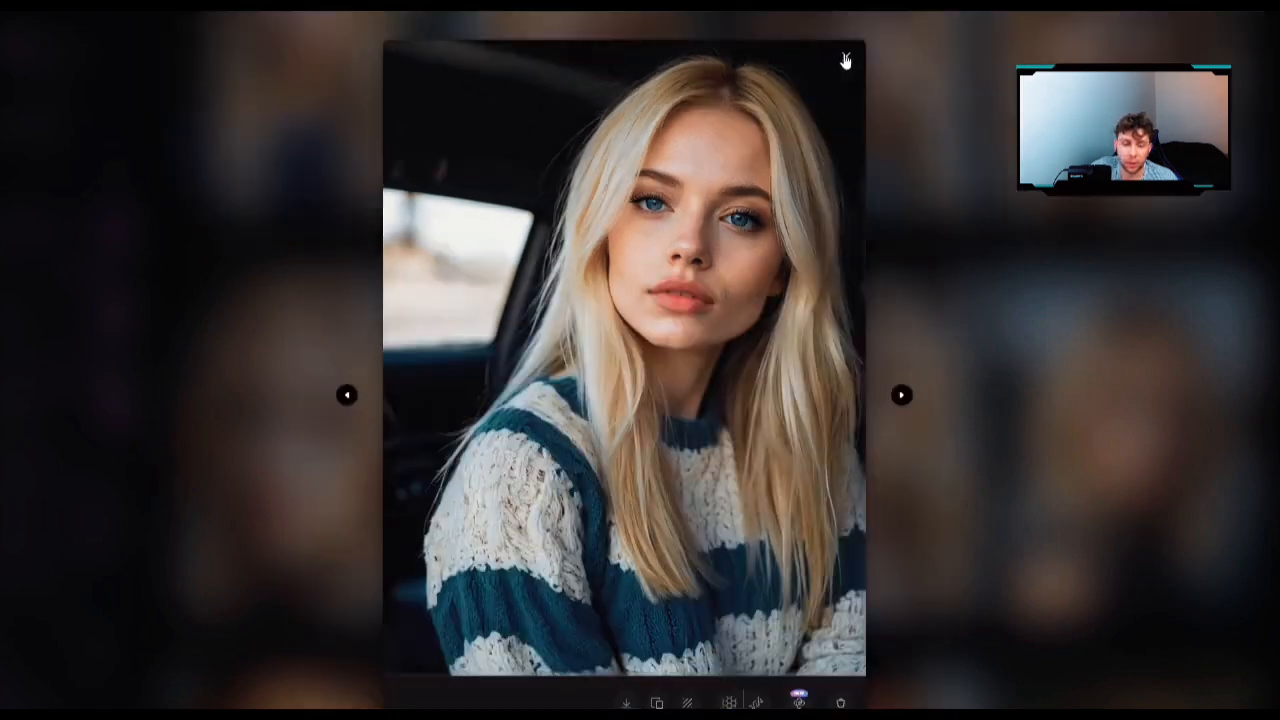
{"action": "left_click", "coordinate": [885, 326]}
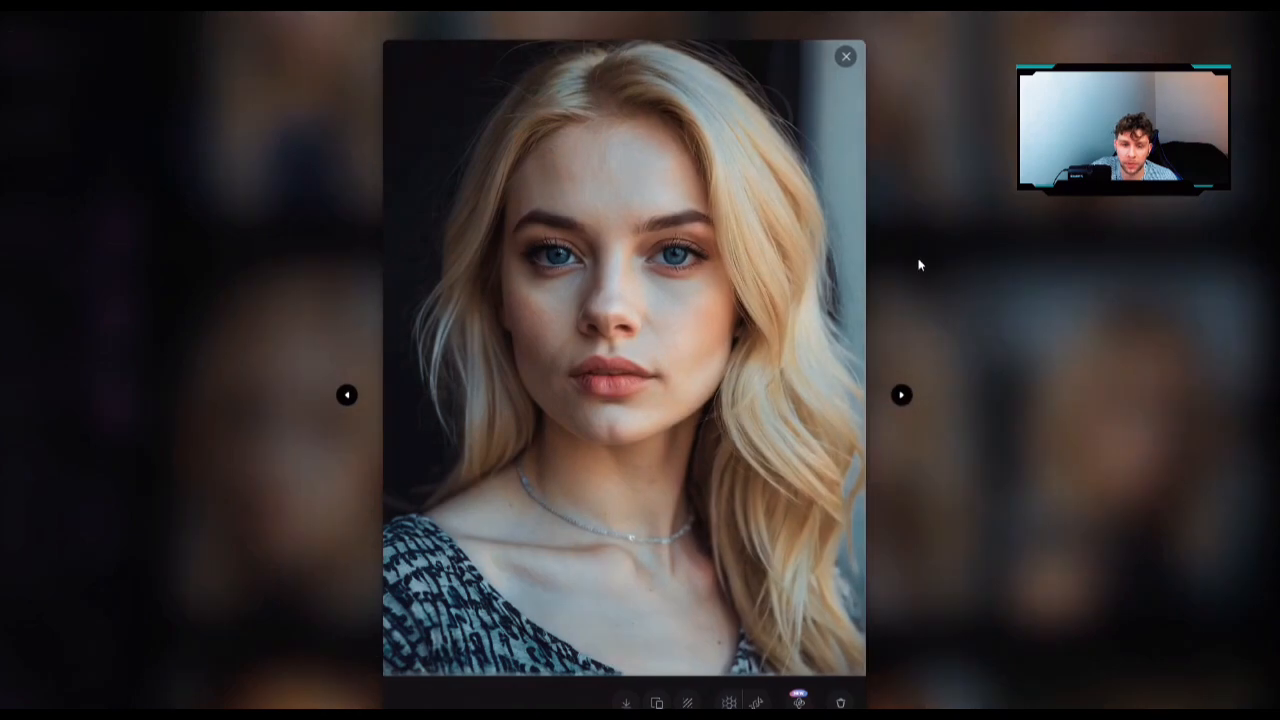
{"action": "left_click", "coordinate": [846, 56]}
{"action": "left_click", "coordinate": [1062, 340]}
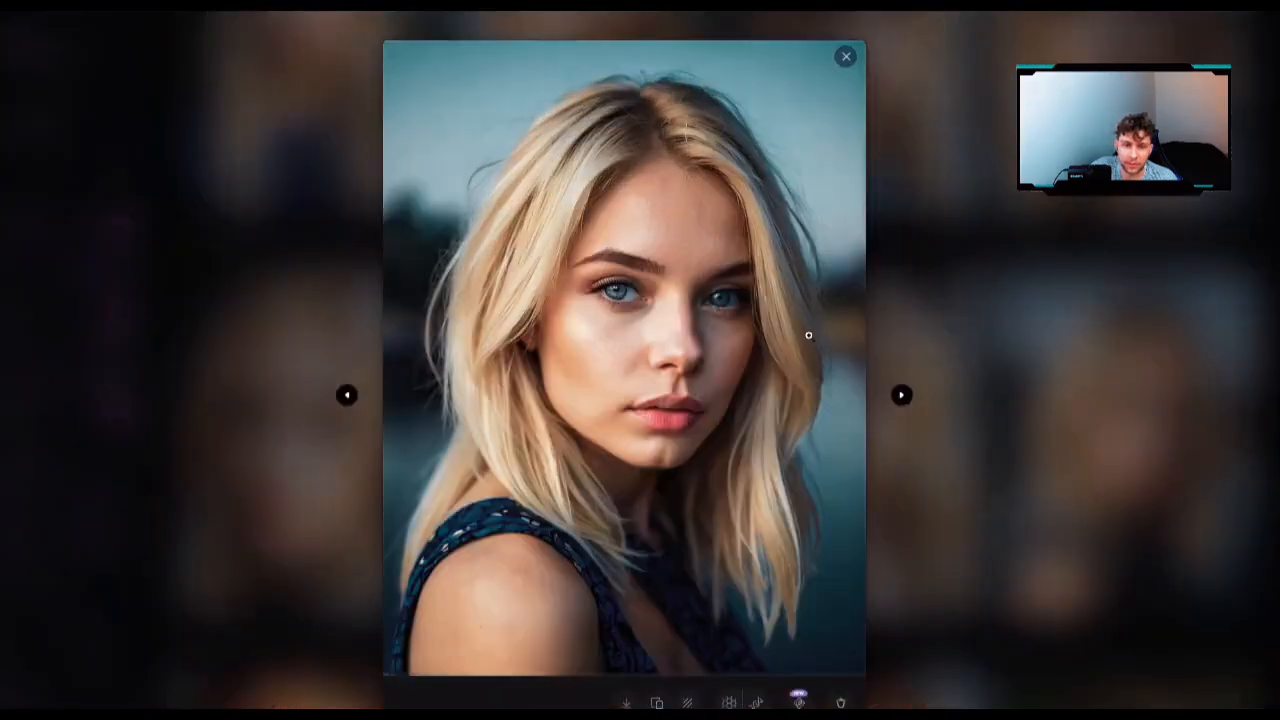
{"action": "left_click", "coordinate": [846, 58]}
- Compare the two batches of blonde portraits and examine an enlarged view of the newest batch's second image
{"action": "scroll", "coordinate": [860, 250], "scroll_direction": "up", "scroll_amount": 3}
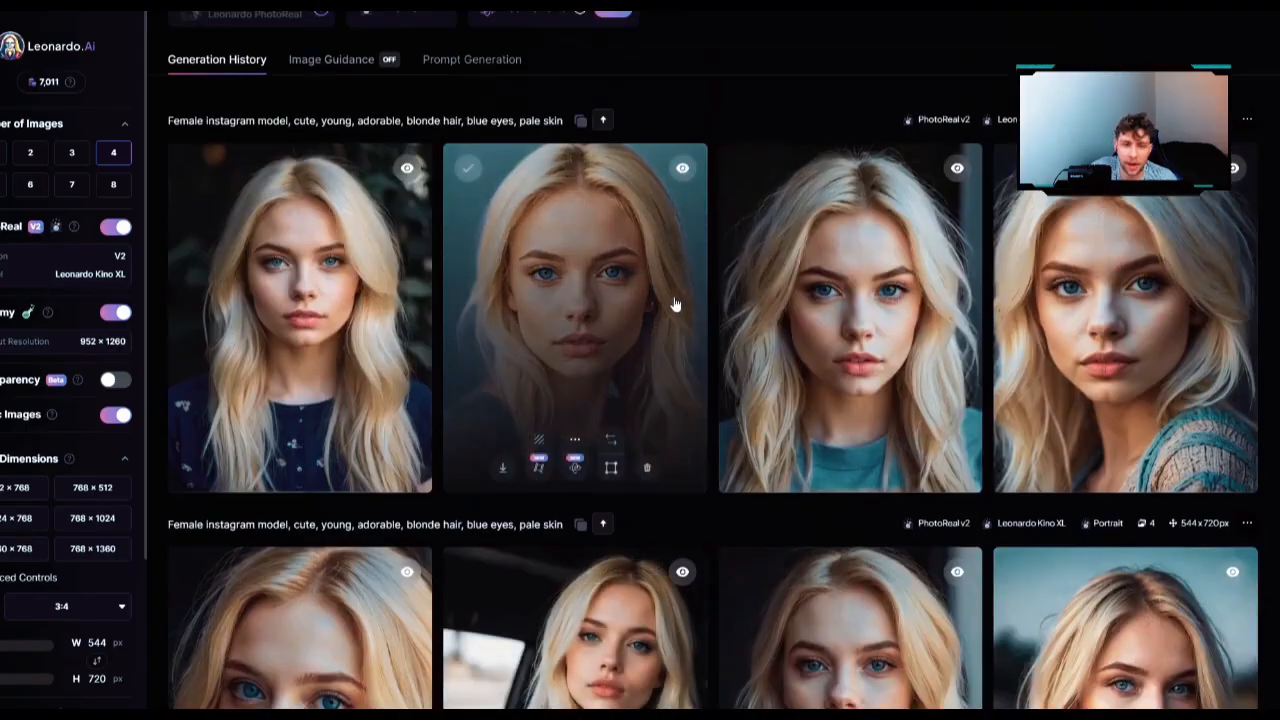
{"action": "scroll", "coordinate": [655, 277], "scroll_direction": "down", "scroll_amount": 2}
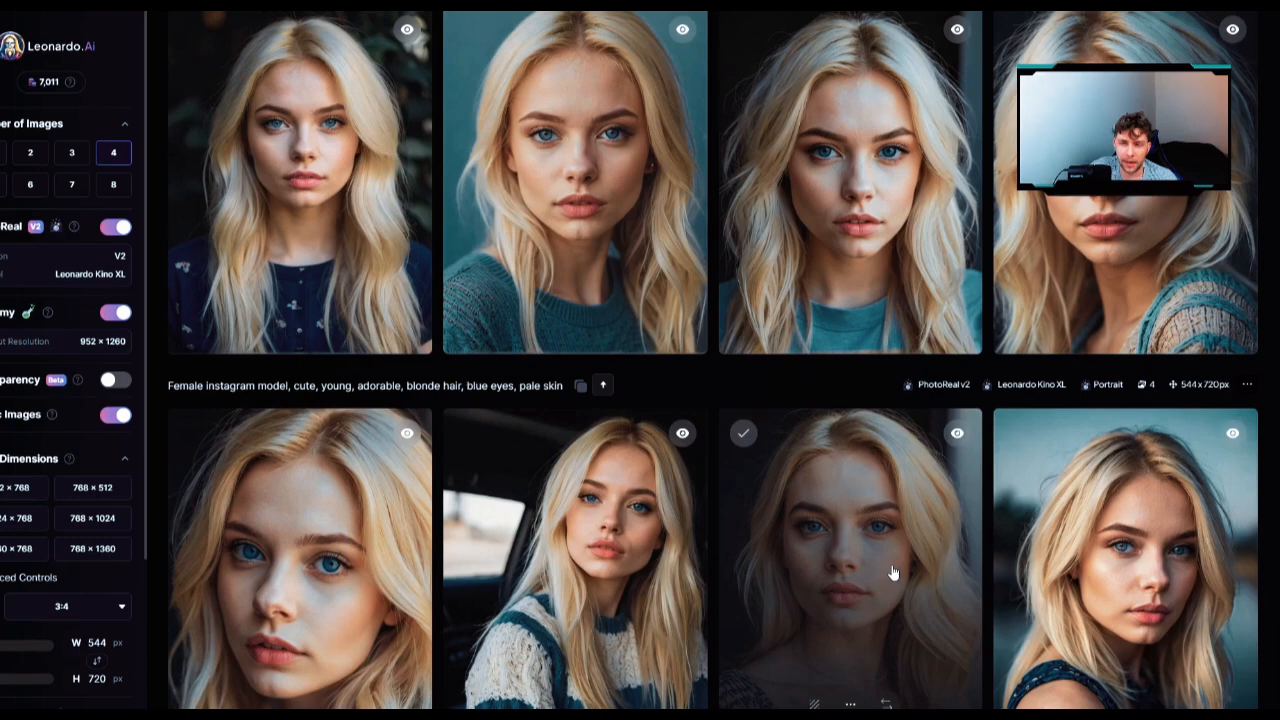
{"action": "scroll", "coordinate": [893, 573], "scroll_direction": "up", "scroll_amount": 3}
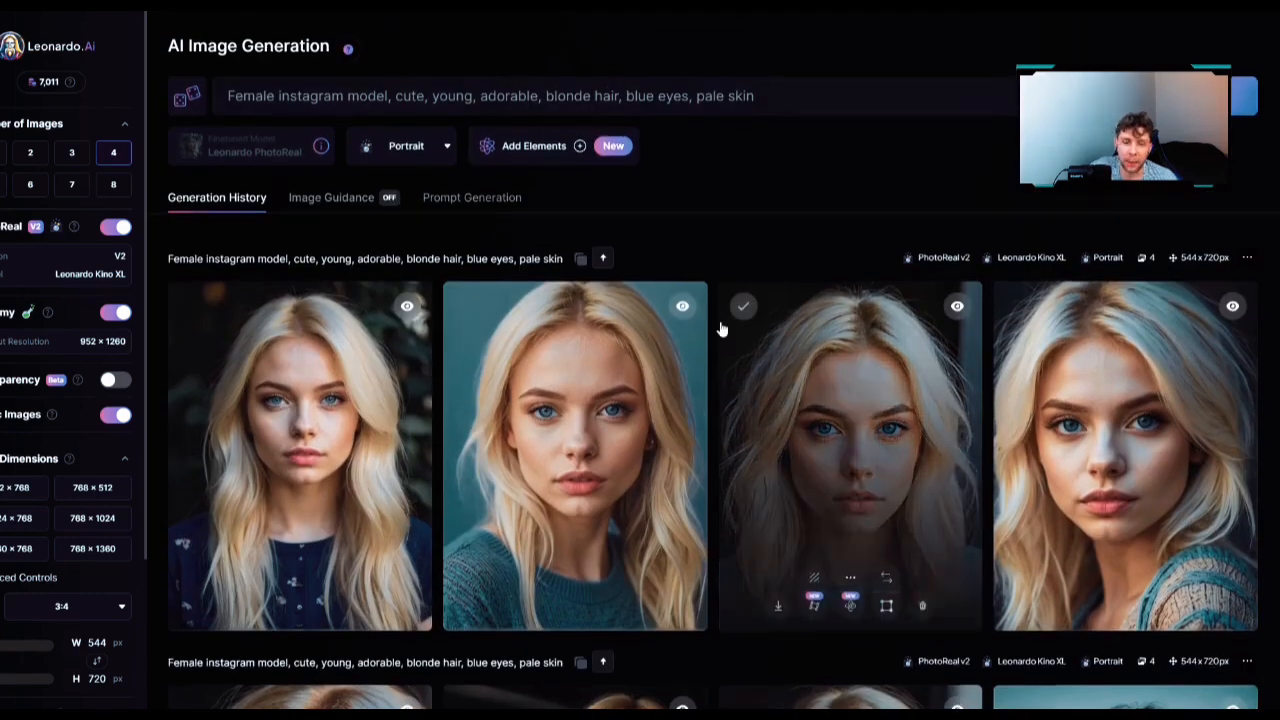
{"action": "scroll", "coordinate": [721, 329], "scroll_direction": "down", "scroll_amount": 2}
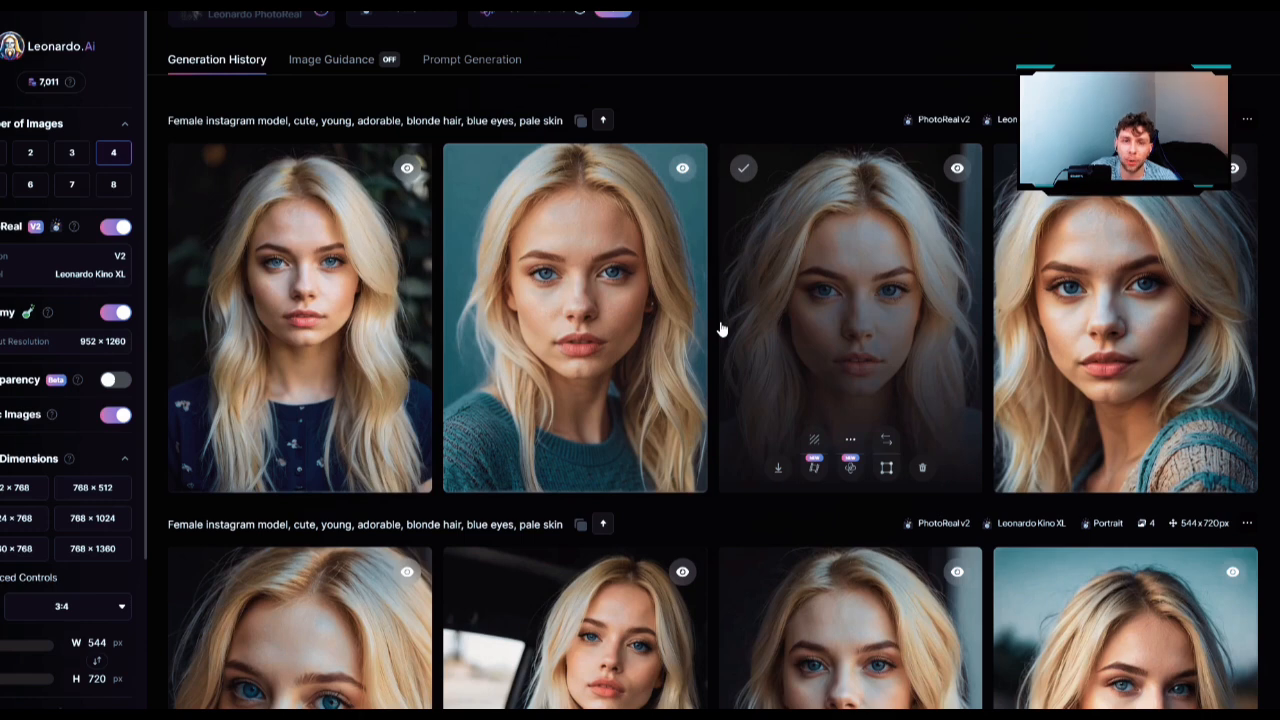
{"action": "scroll", "coordinate": [721, 329], "scroll_direction": "down", "scroll_amount": 2}
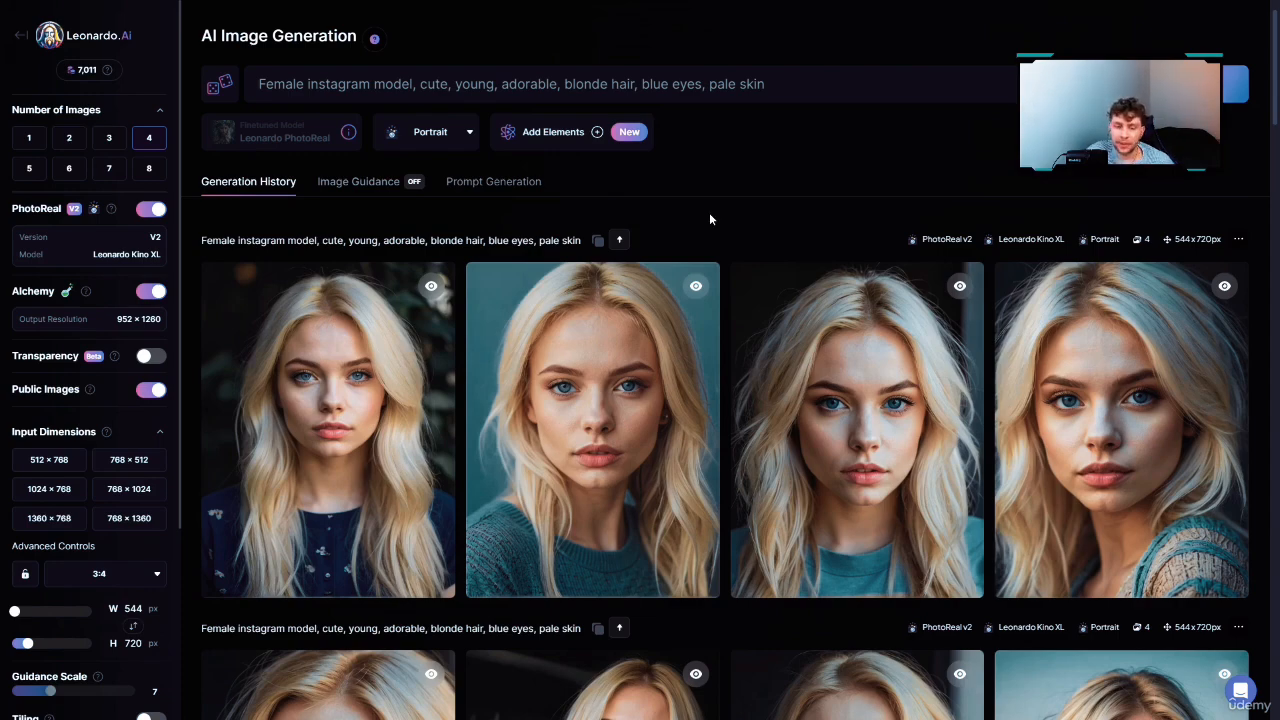
{"action": "left_click", "coordinate": [628, 354]}
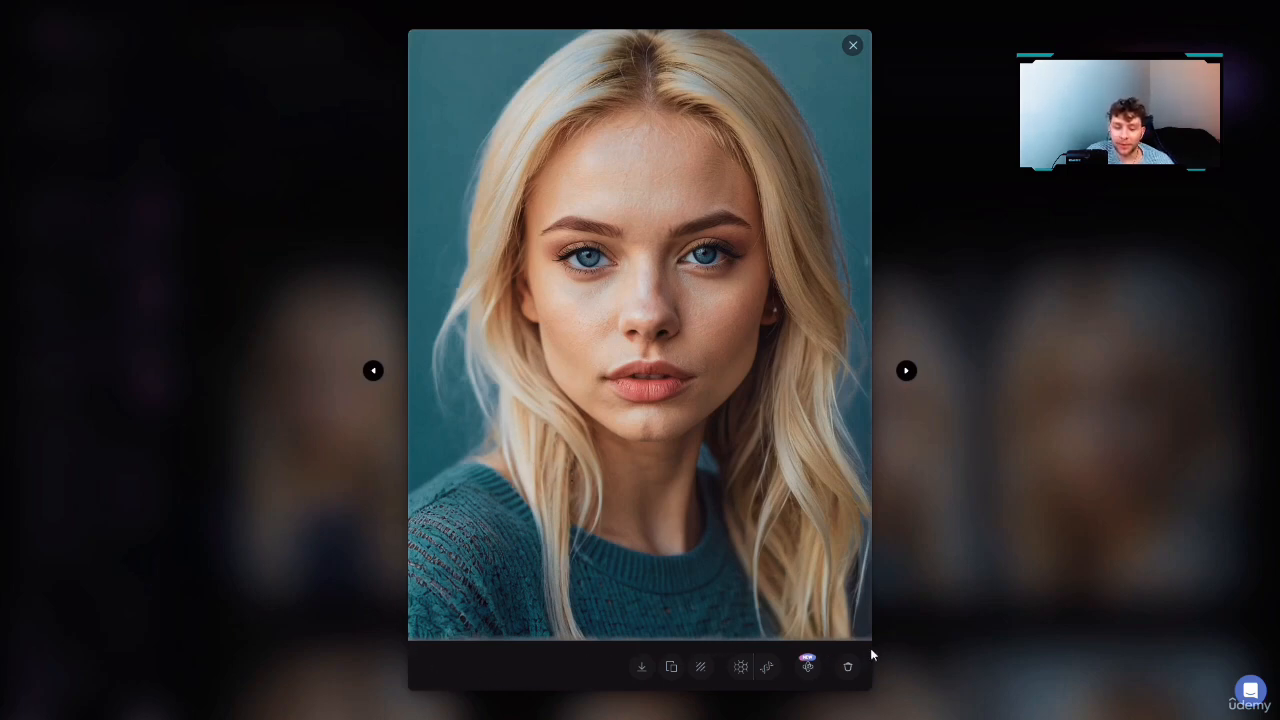
{"action": "left_click", "coordinate": [884, 92]}
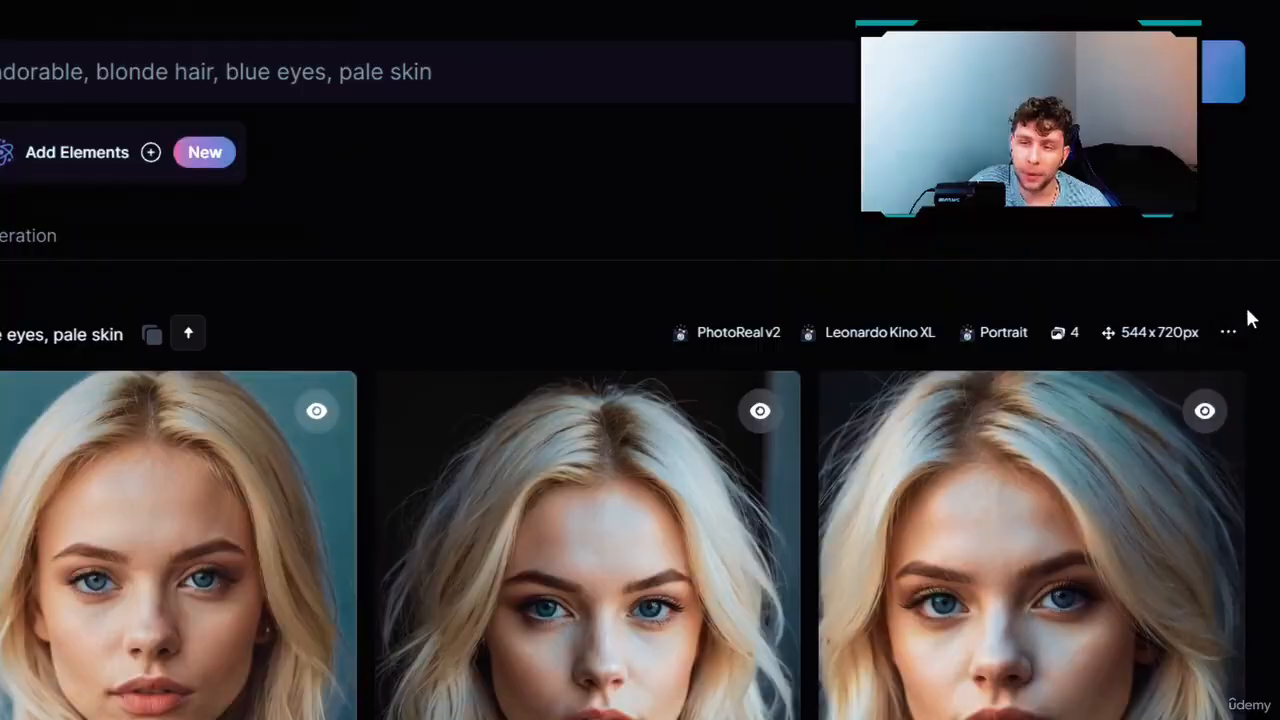
- Copy the generation seed of the newest blonde batch and enter it as the seed value, 459400704
{"action": "left_click", "coordinate": [1239, 241]}
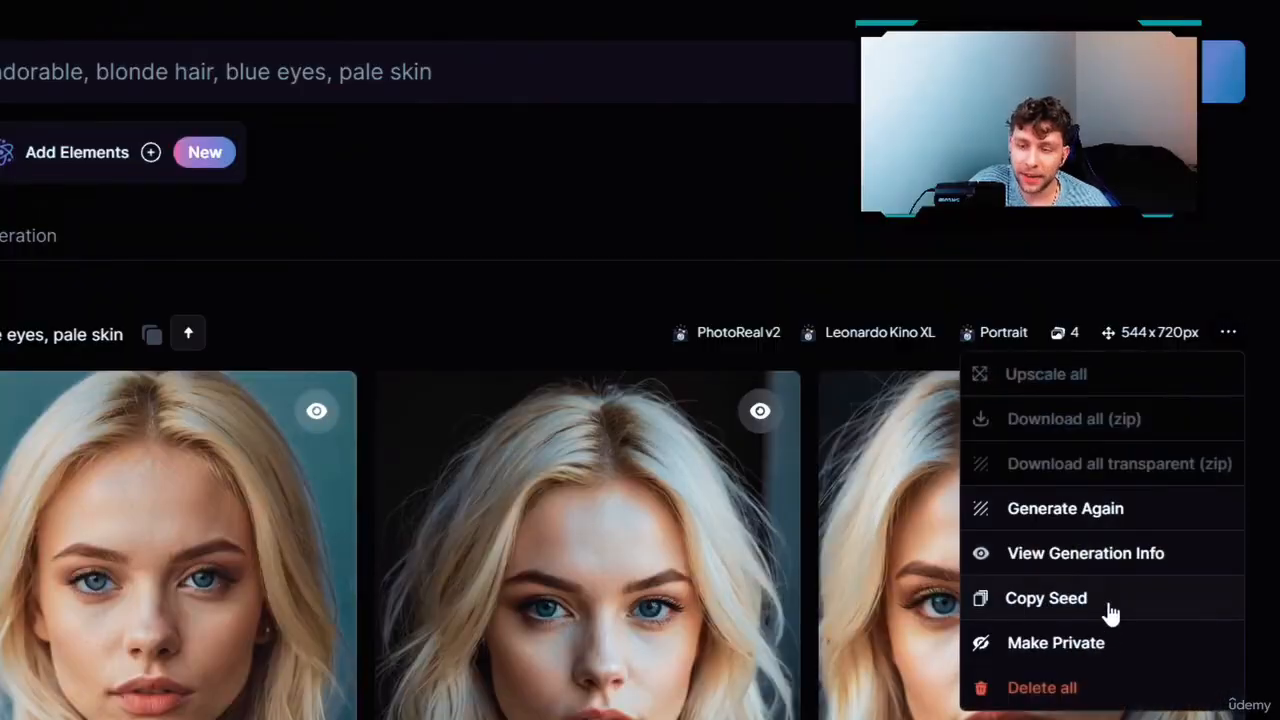
{"action": "left_click", "coordinate": [1060, 599]}
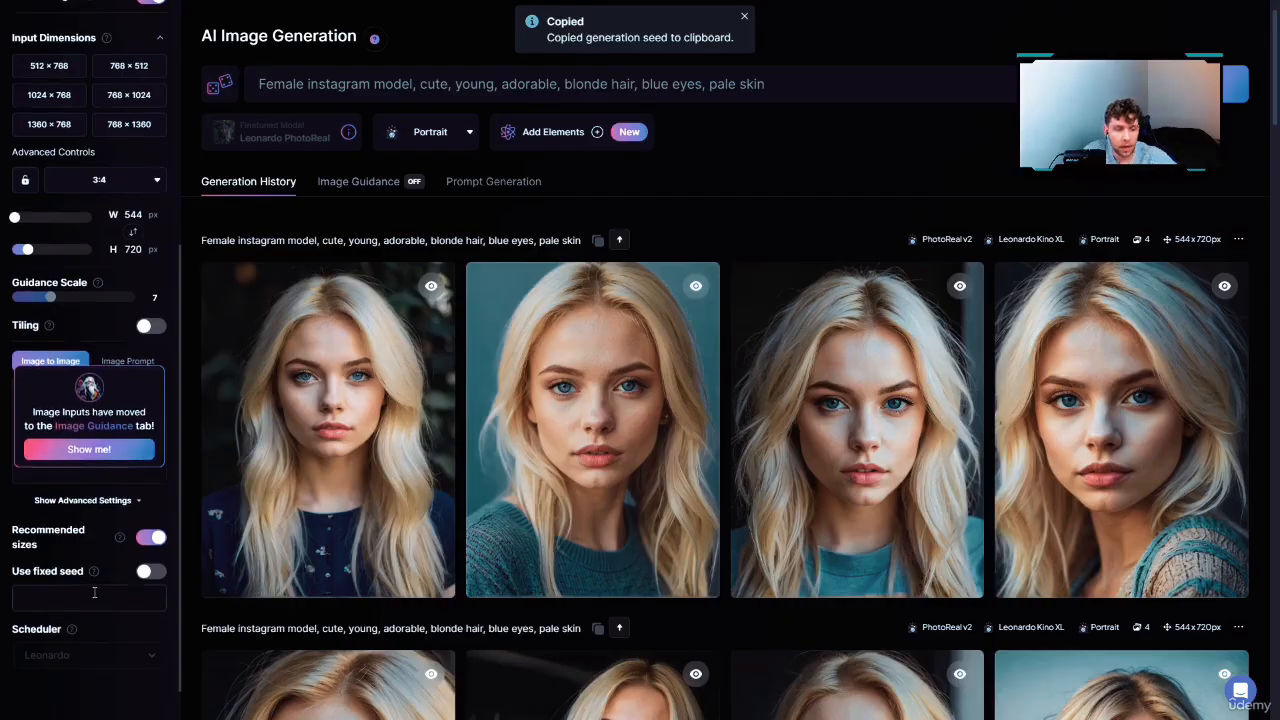
{"action": "left_click", "coordinate": [94, 597]}
{"action": "key", "text": "ctrl+v"}
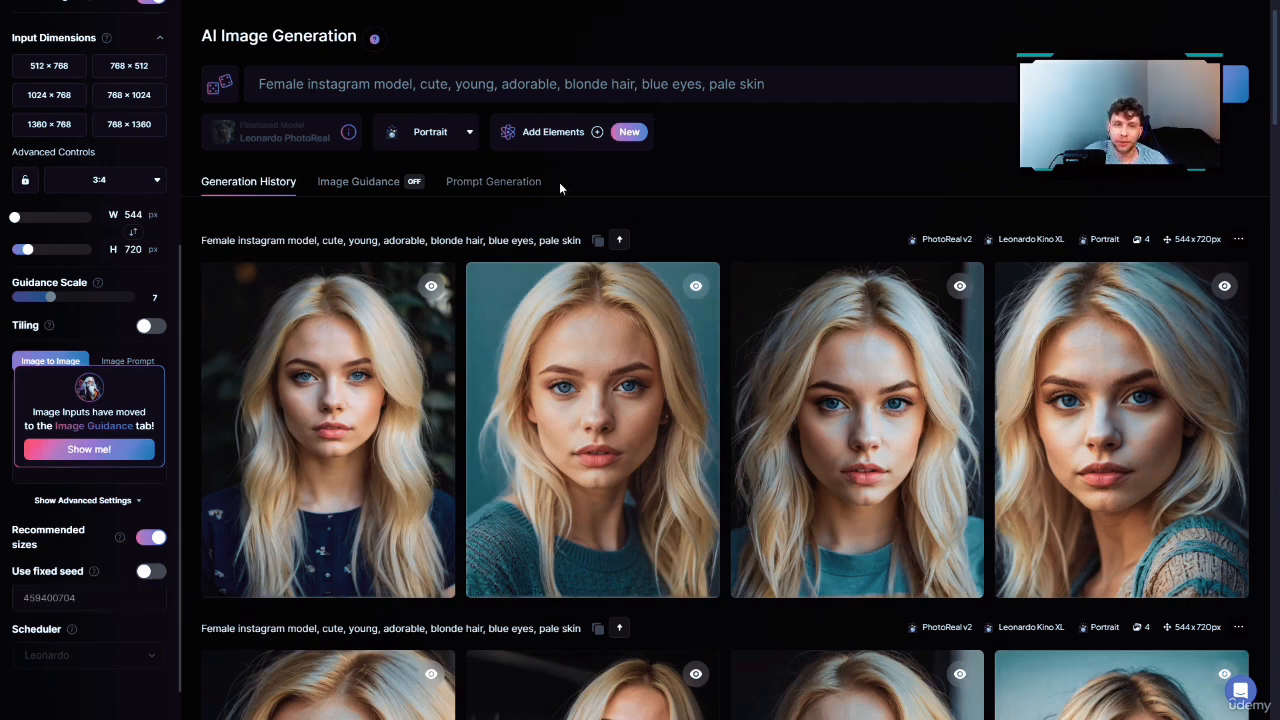
- Replace the seed value with the generation seed copied from the older blonde batch, 295361280
{"action": "mouse_move", "coordinate": [298, 583]}
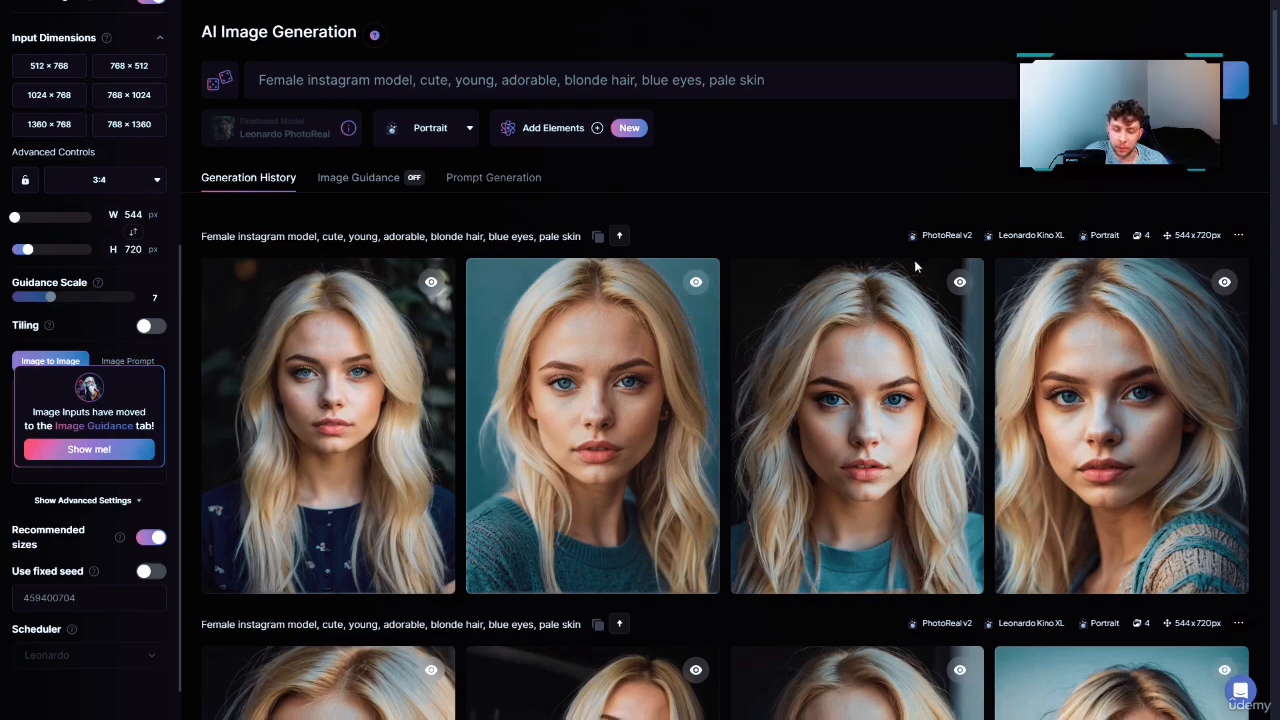
{"action": "scroll", "coordinate": [914, 263], "scroll_direction": "down", "scroll_amount": 2}
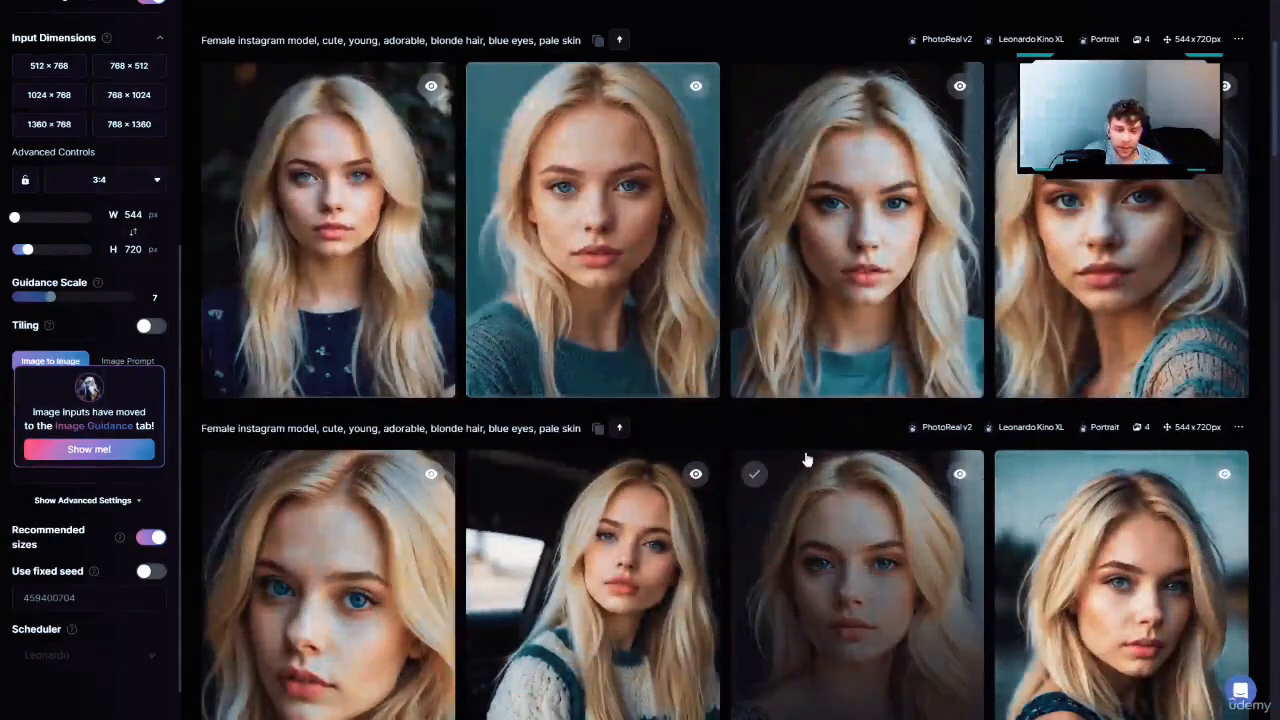
{"action": "scroll", "coordinate": [763, 406], "scroll_direction": "up", "scroll_amount": 2}
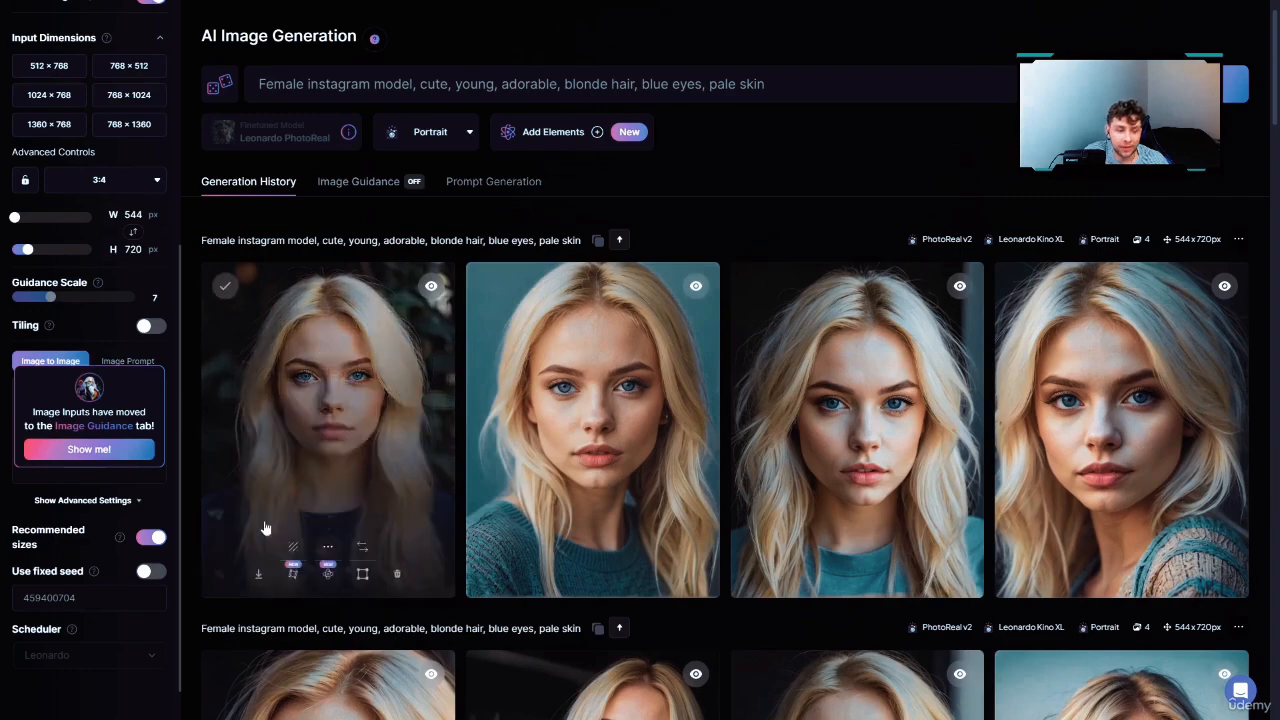
{"action": "scroll", "coordinate": [300, 450], "scroll_direction": "down", "scroll_amount": 2}
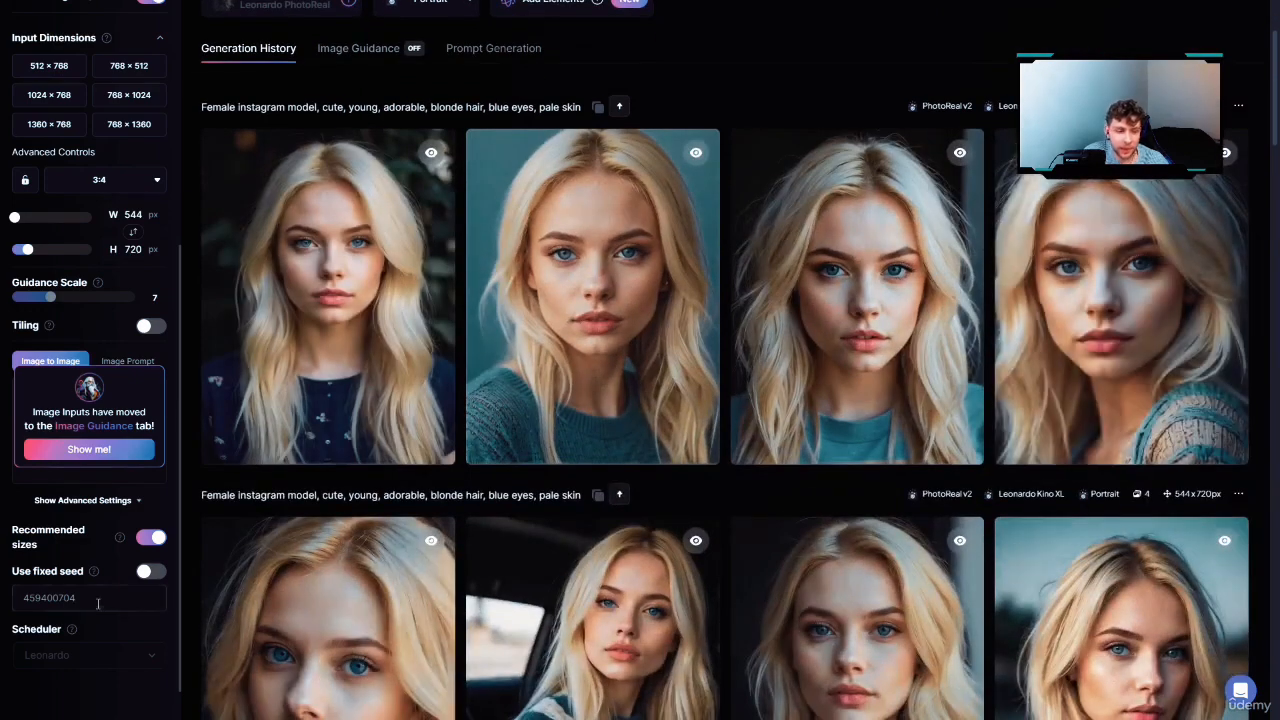
{"action": "scroll", "coordinate": [590, 640], "scroll_direction": "down", "scroll_amount": 1}
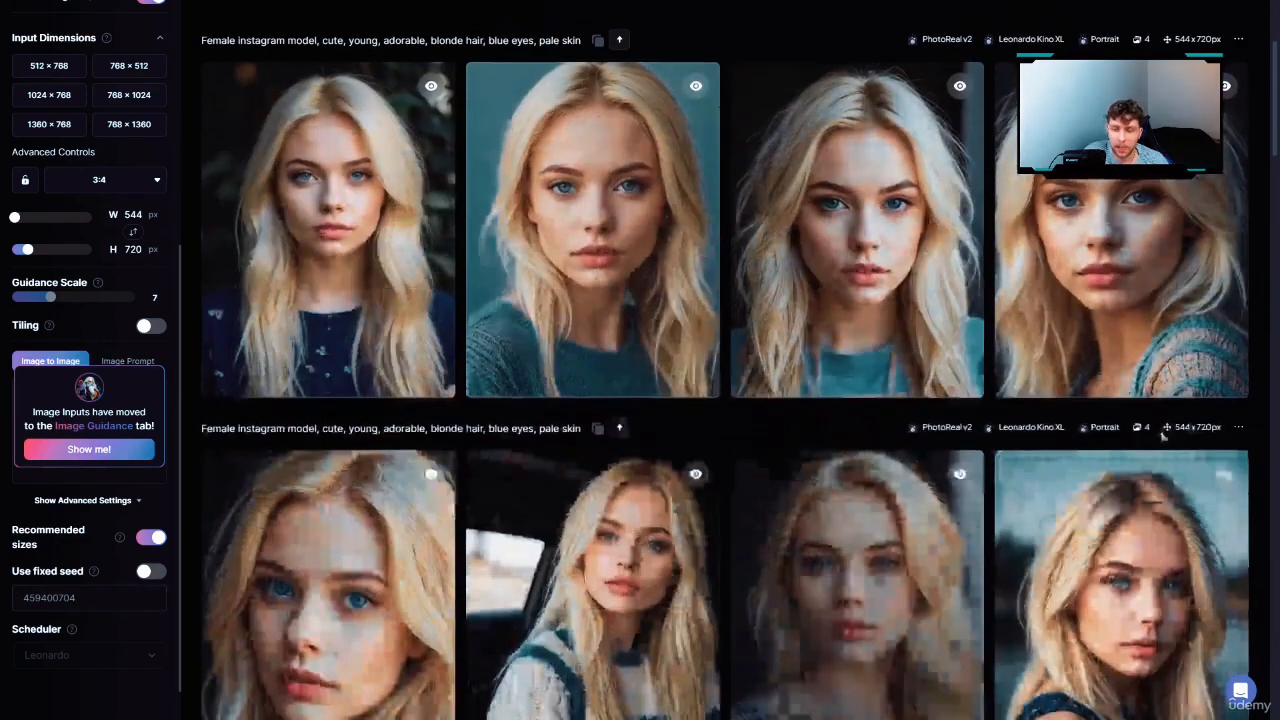
{"action": "left_click", "coordinate": [1238, 427]}
{"action": "left_click", "coordinate": [1147, 596]}
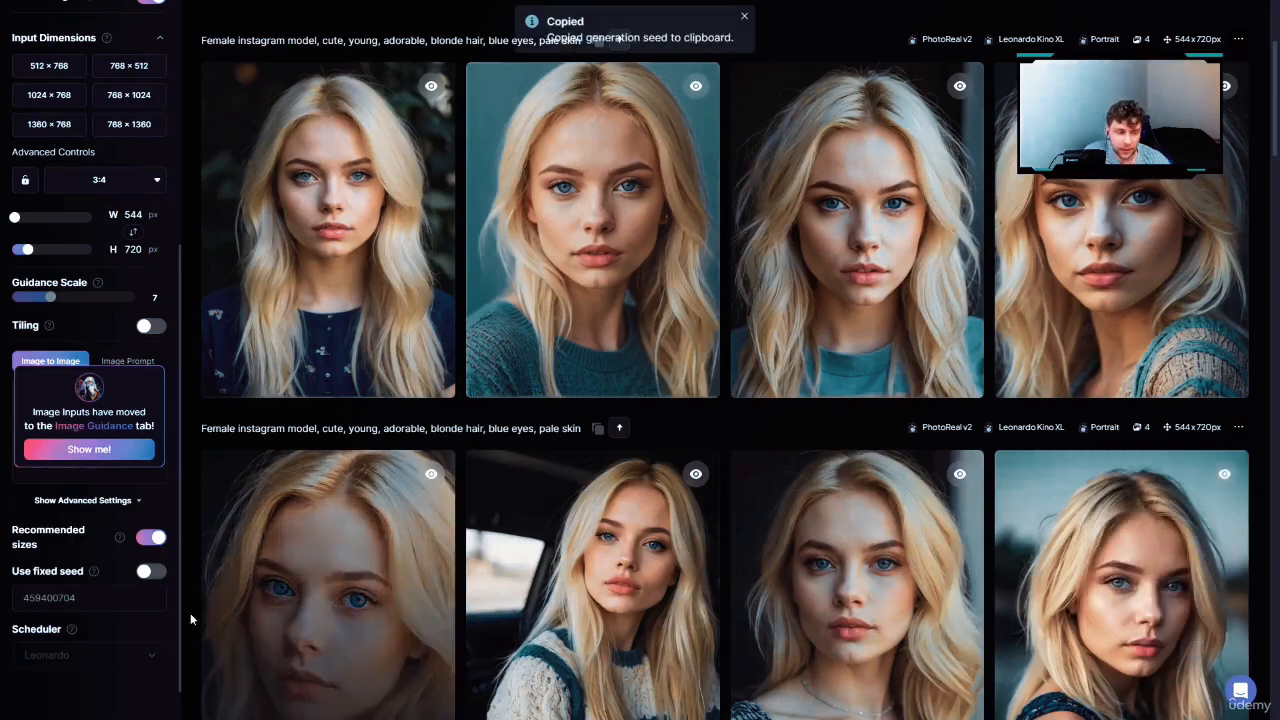
{"action": "double_click", "coordinate": [109, 597]}
{"action": "key", "text": "ctrl+v"}
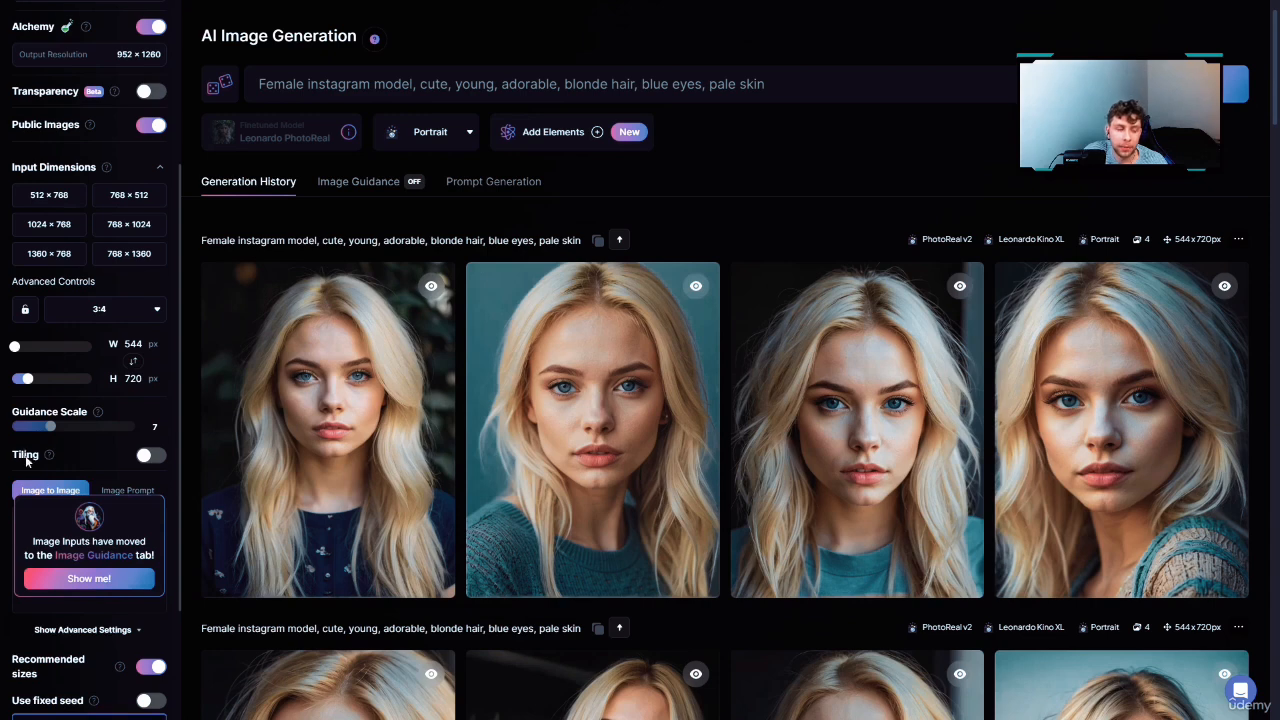
{"action": "scroll", "coordinate": [56, 500], "scroll_direction": "down", "scroll_amount": 1}
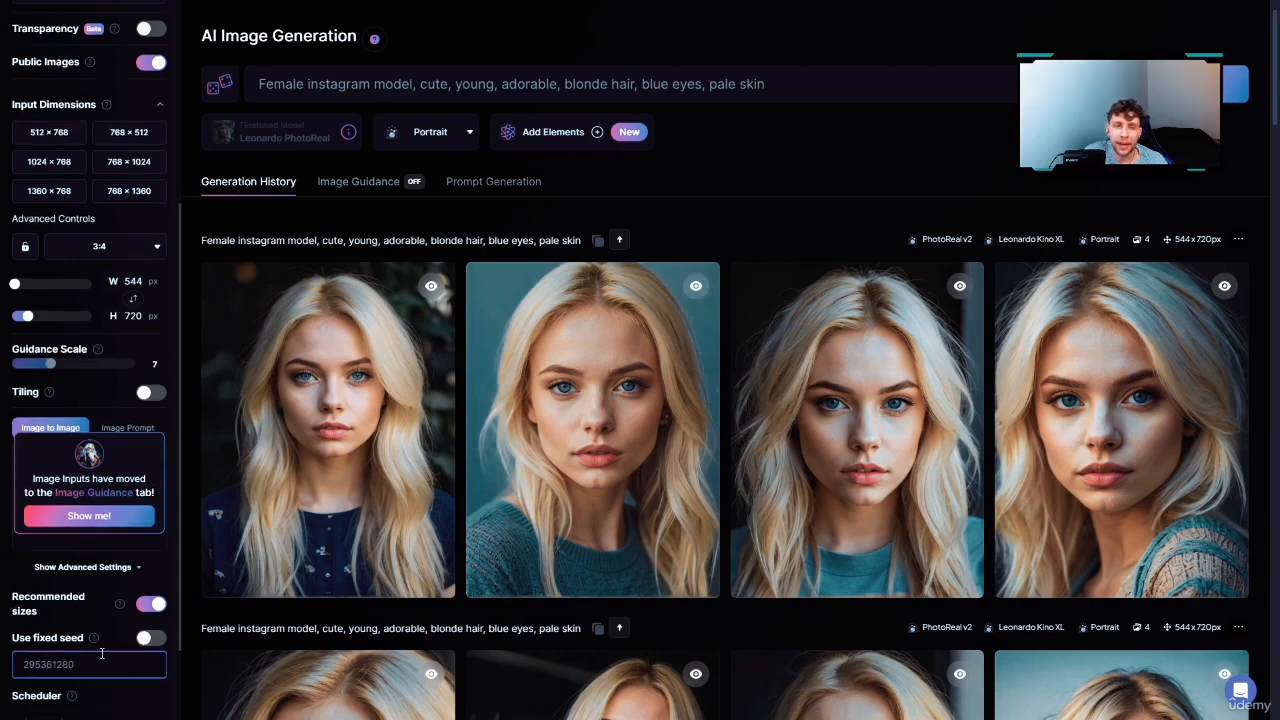
{"action": "key", "text": "ctrl+v"}
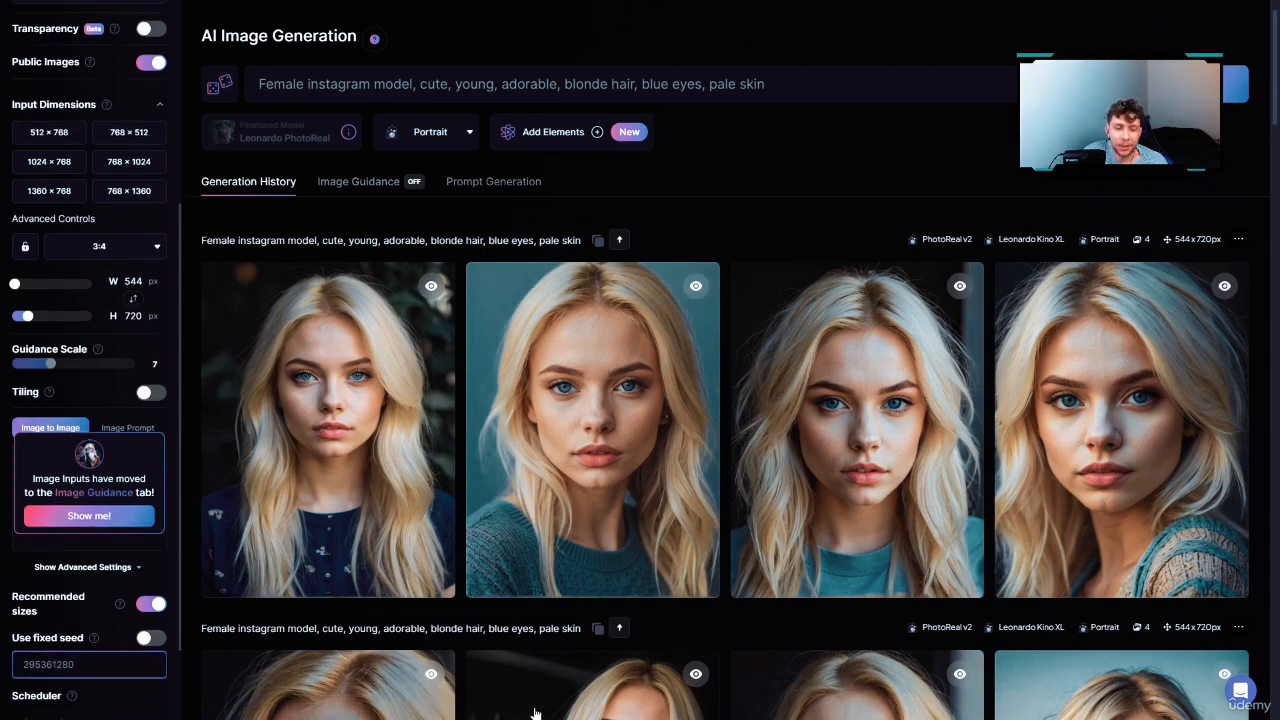
- Generate a new batch with fixed seed enabled and set to the newest blonde batch's copied seed, 459400704
{"action": "mouse_move", "coordinate": [490, 320]}
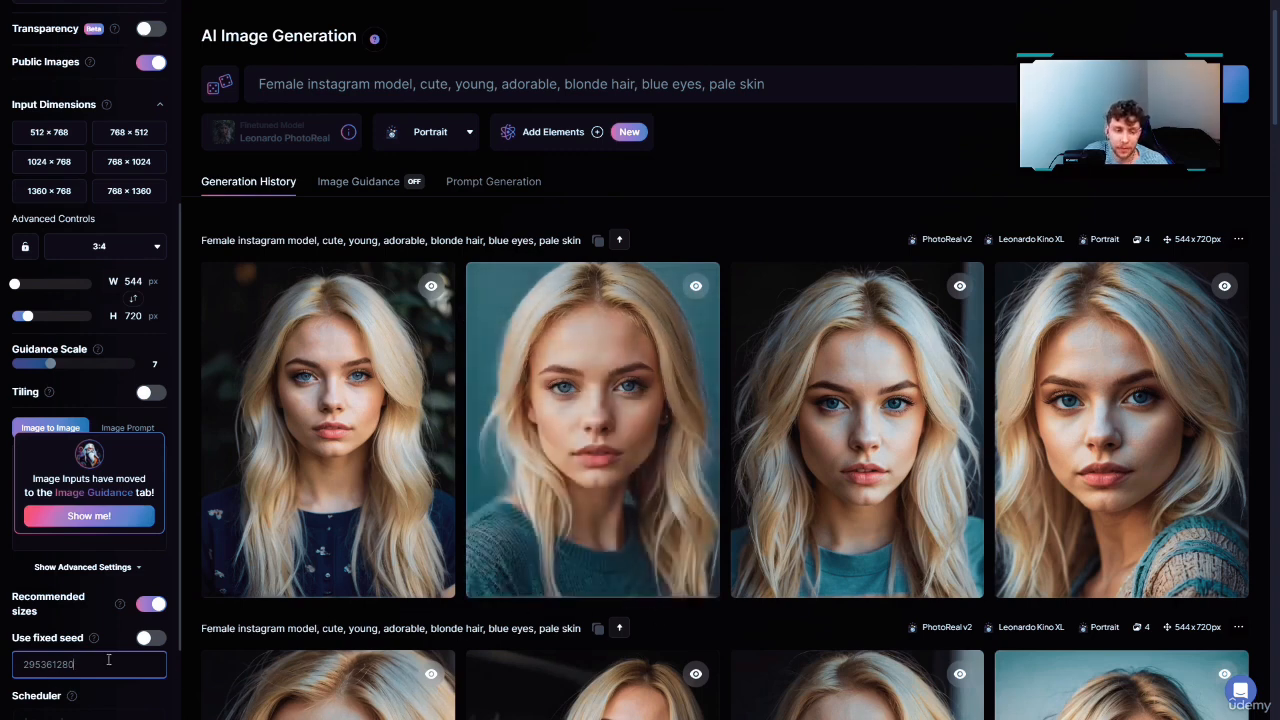
{"action": "mouse_move", "coordinate": [623, 423]}
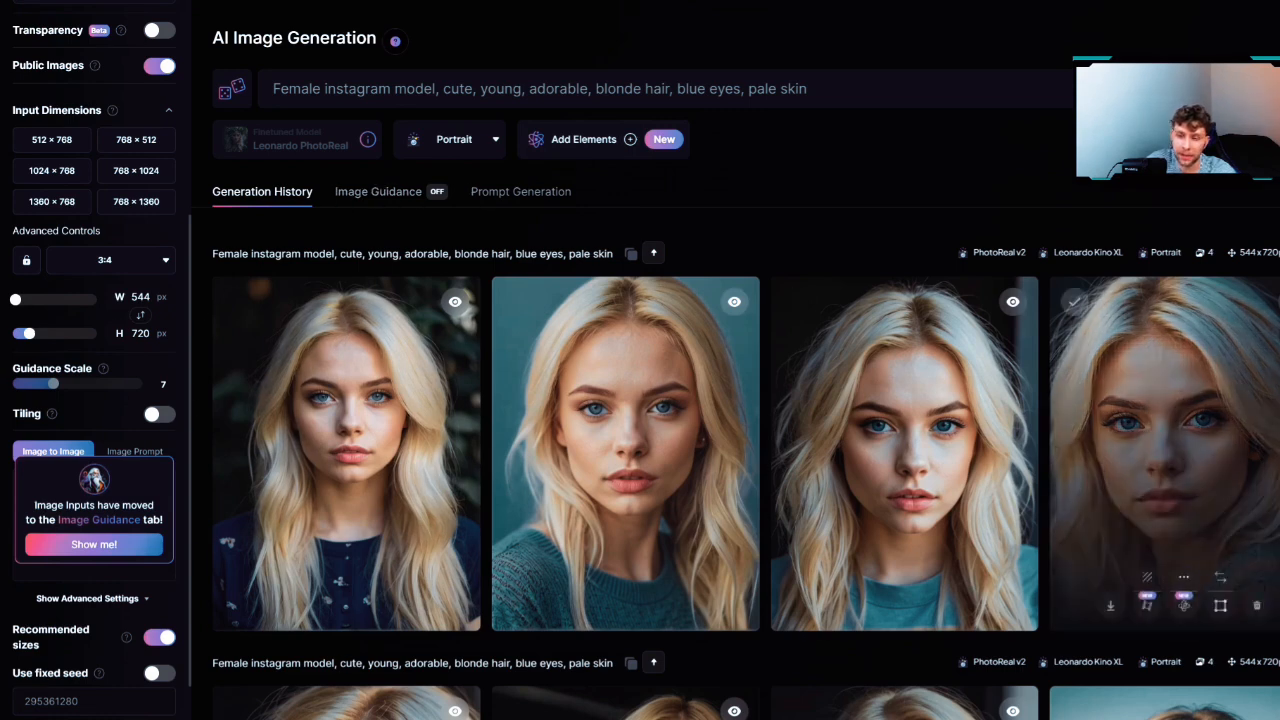
{"action": "left_click", "coordinate": [1278, 253]}
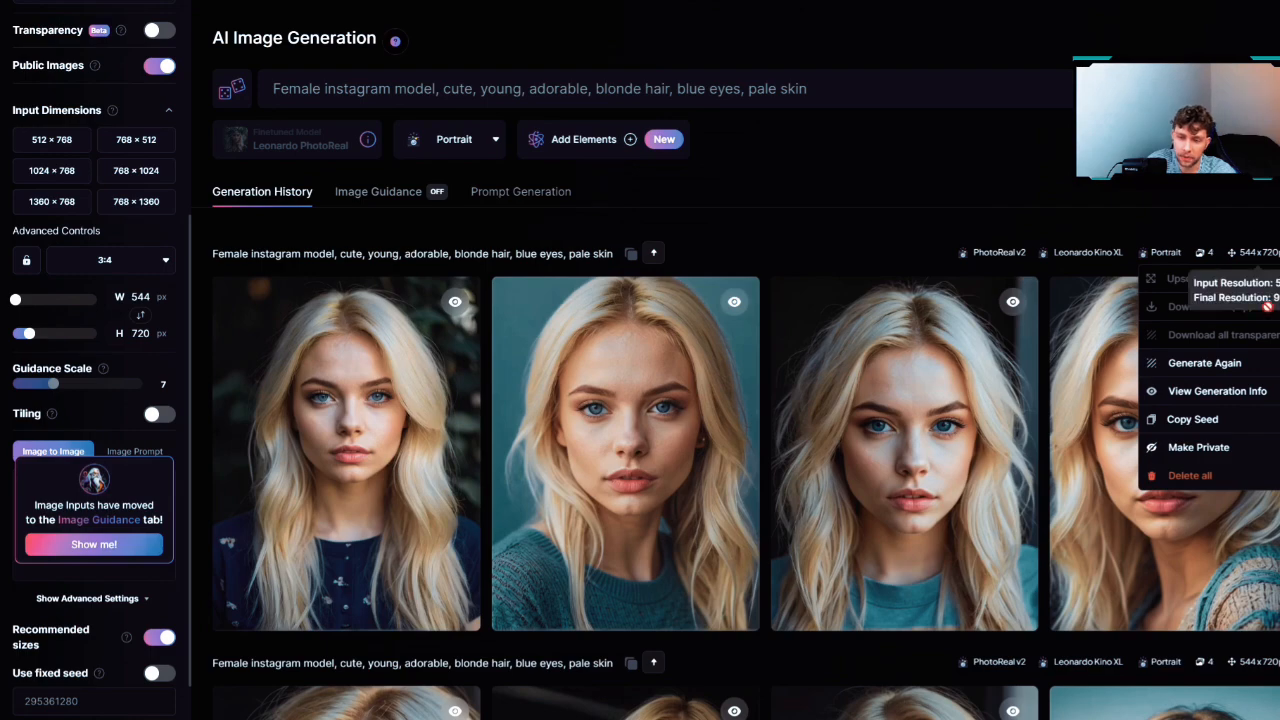
{"action": "left_click", "coordinate": [1216, 426]}
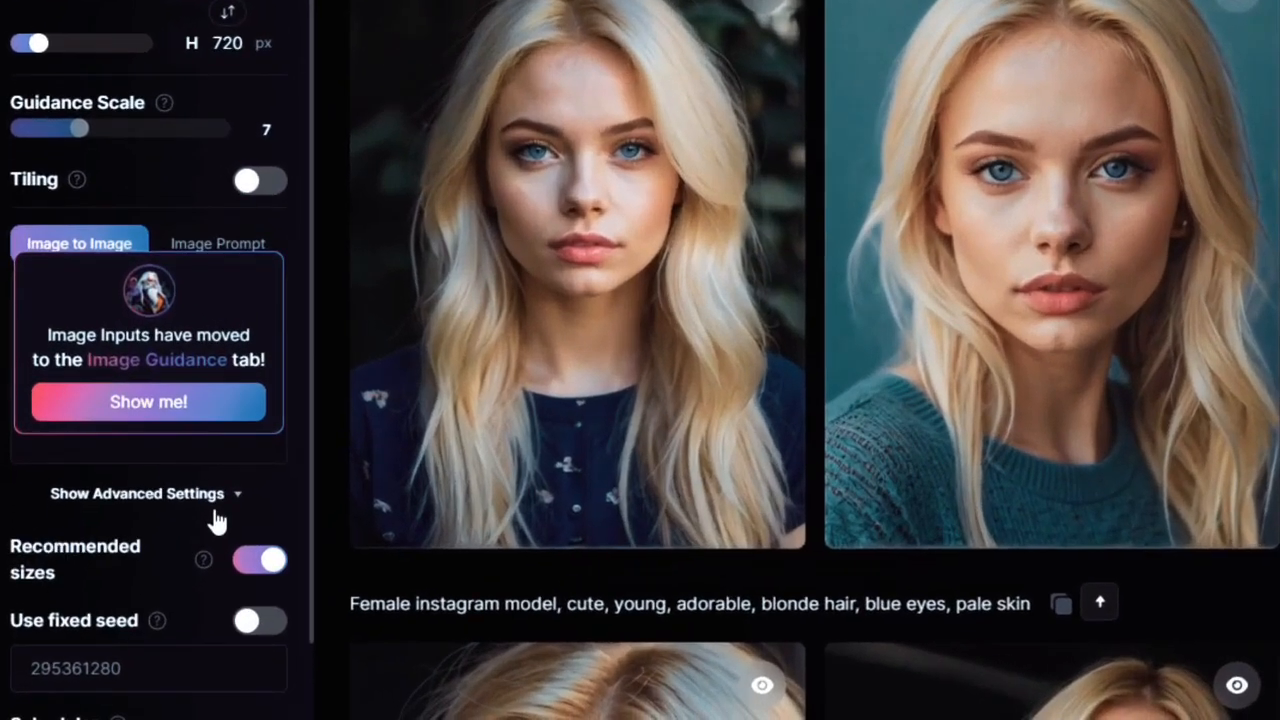
{"action": "scroll", "coordinate": [198, 350], "scroll_direction": "up", "scroll_amount": 2}
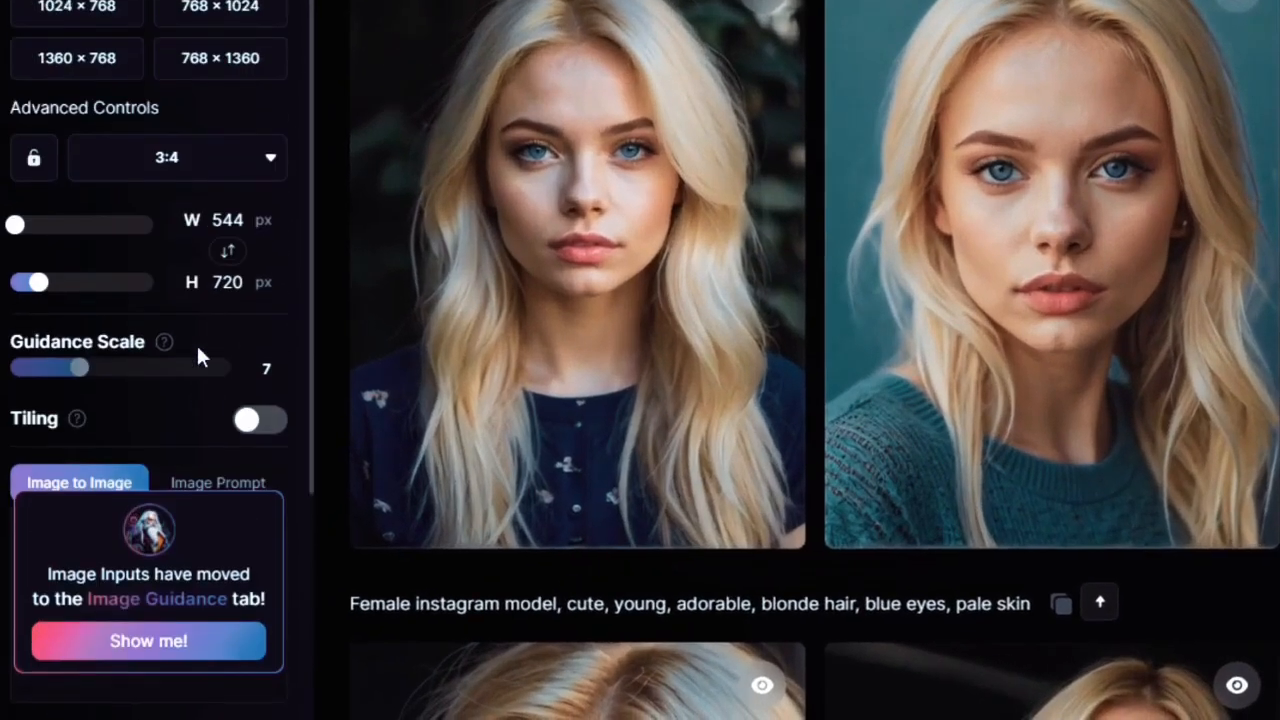
{"action": "scroll", "coordinate": [195, 360], "scroll_direction": "down", "scroll_amount": 4}
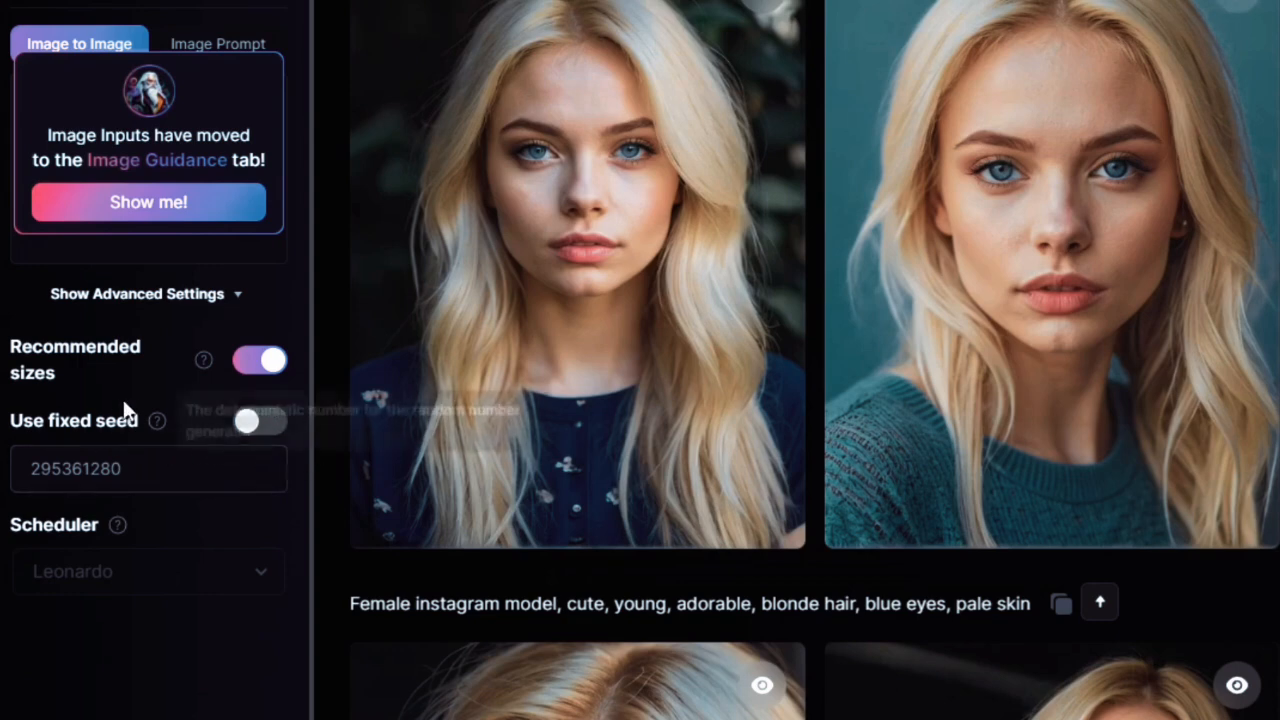
{"action": "left_click", "coordinate": [251, 428]}
{"action": "left_click", "coordinate": [165, 453]}
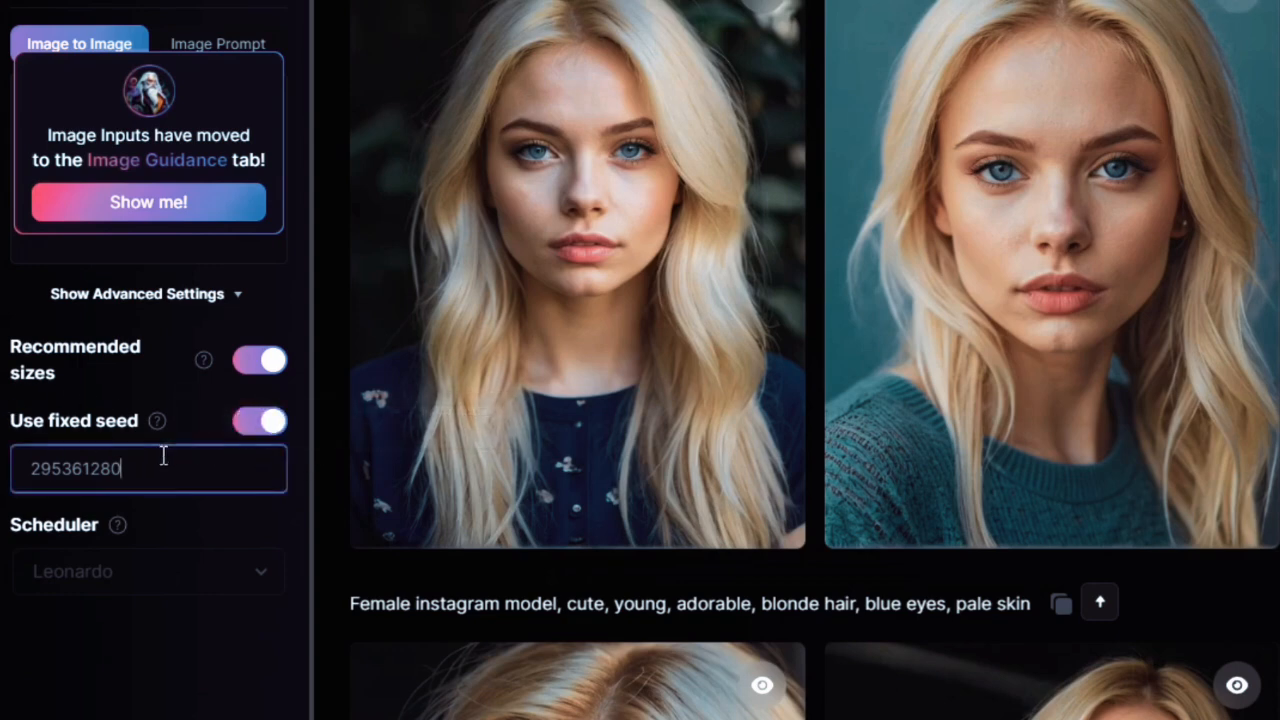
{"action": "double_click", "coordinate": [163, 455]}
{"action": "key", "text": "ctrl+v"}
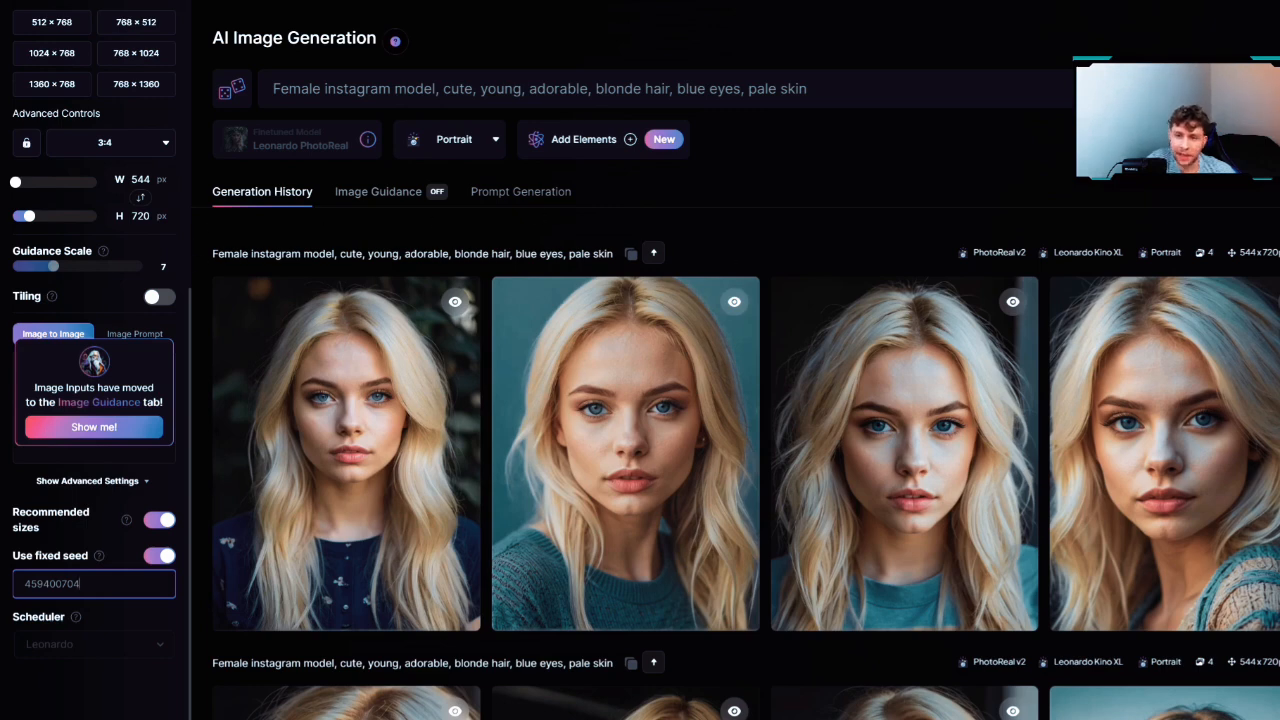
{"action": "left_click", "coordinate": [1225, 89]}
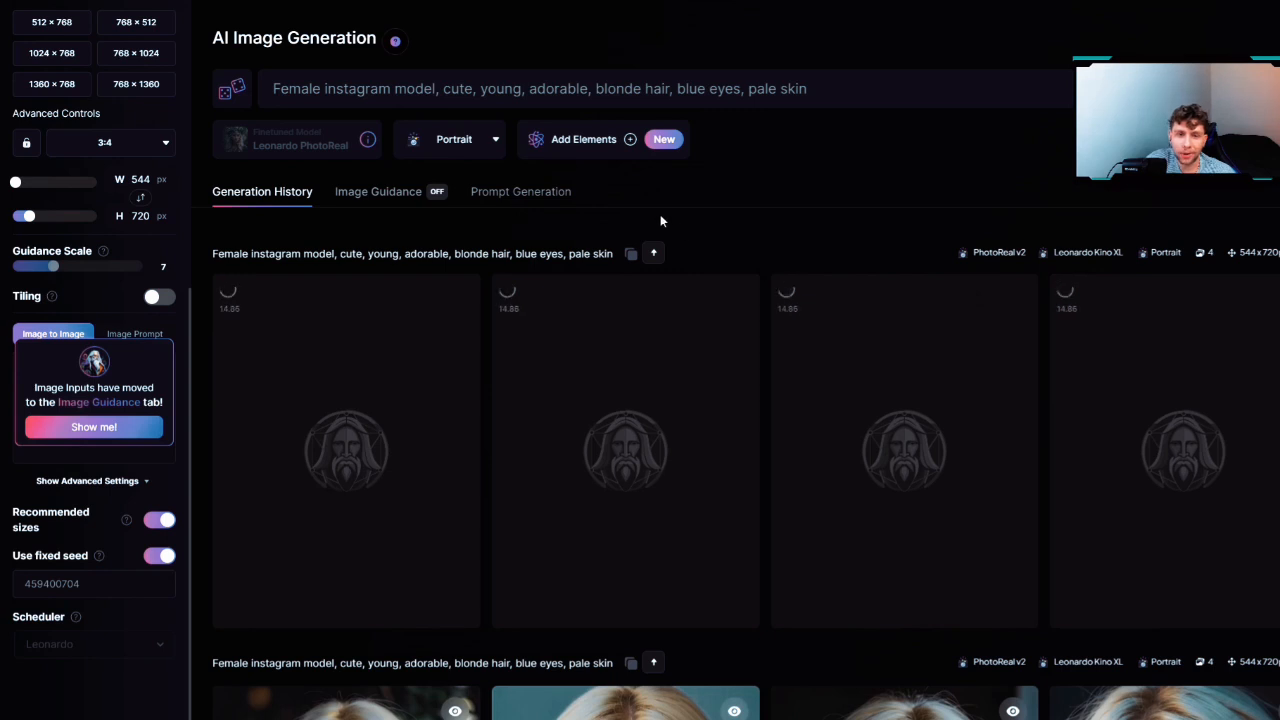
- Append ", in the nature" to the end of the image prompt
{"action": "left_click", "coordinate": [826, 91]}
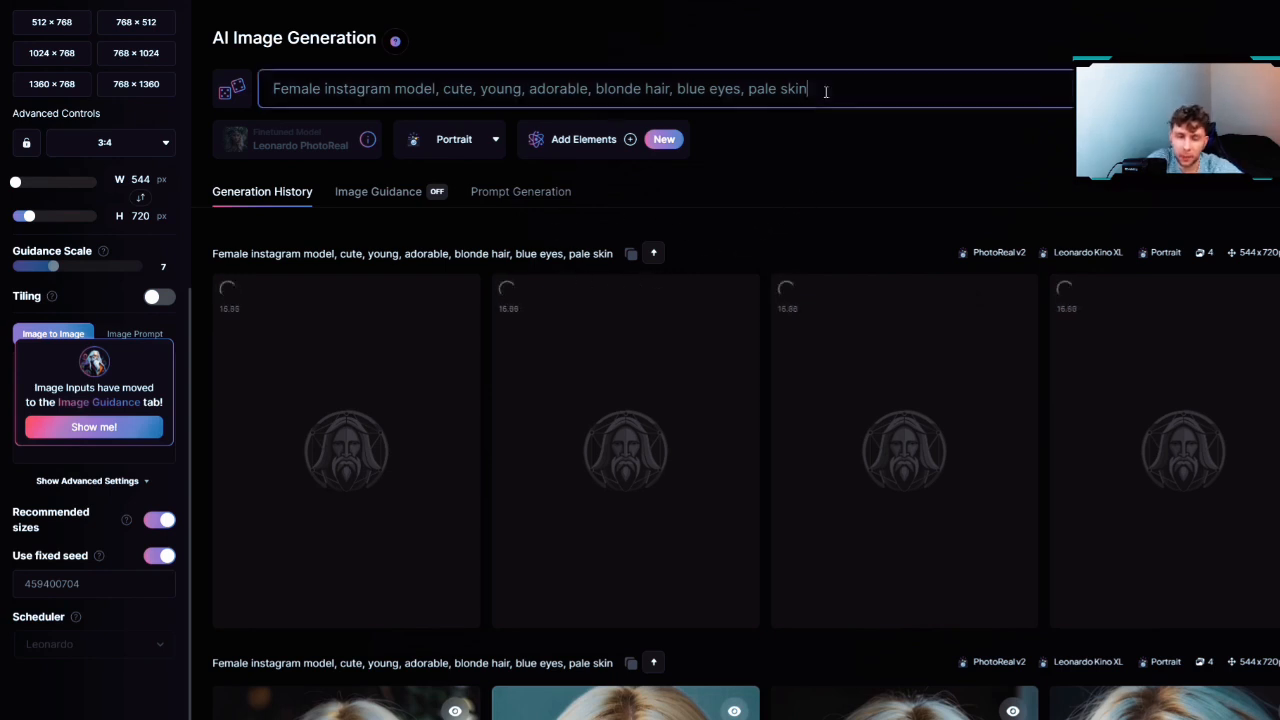
{"action": "type", "text": ", "}
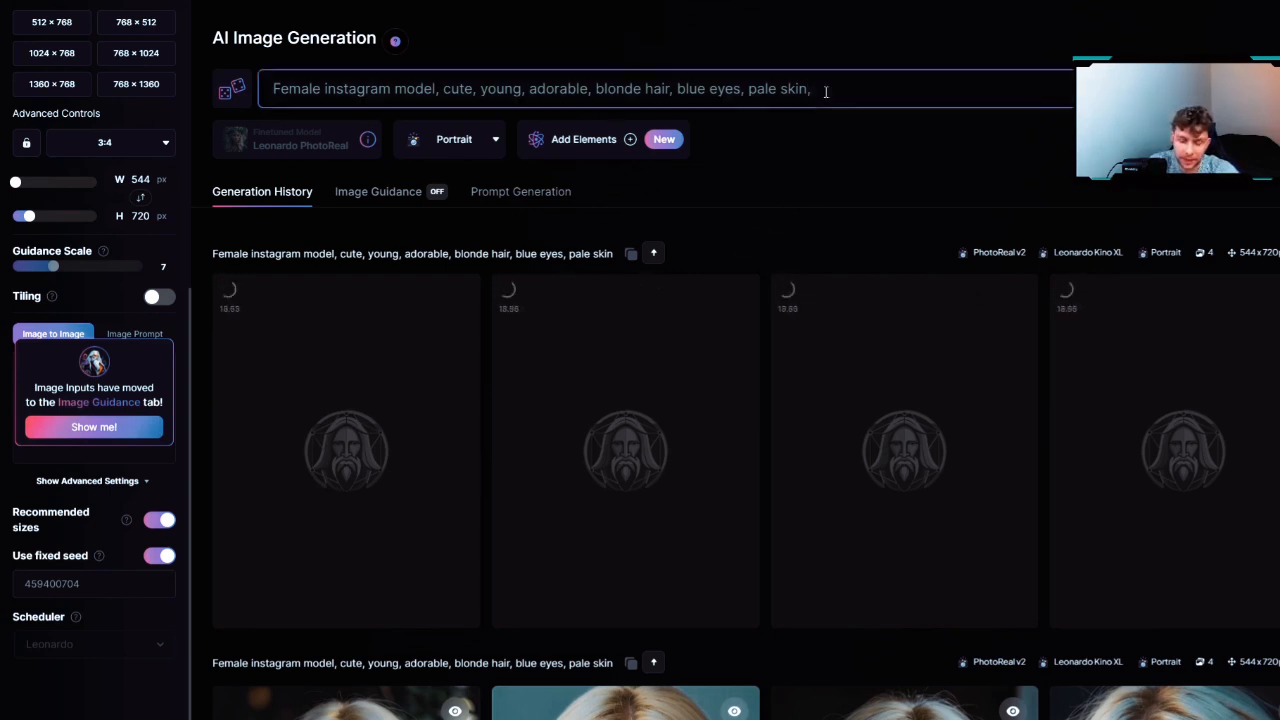
{"action": "type", "text": "in the na"}
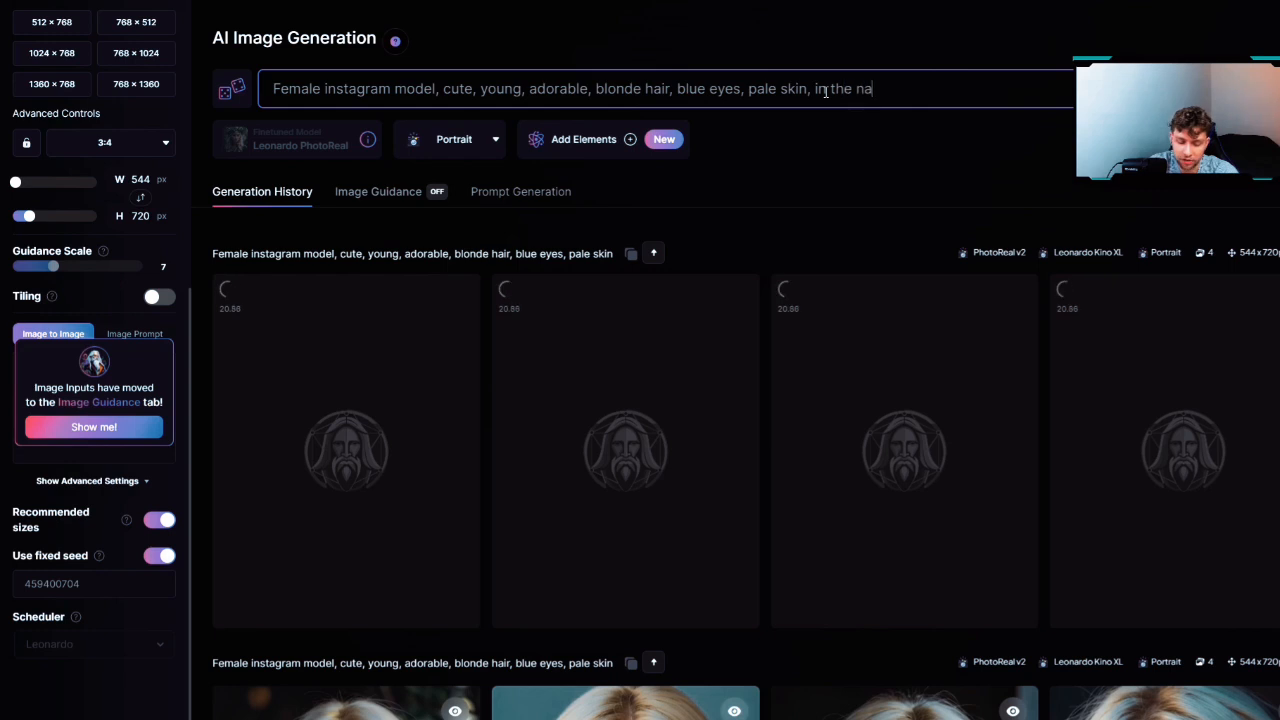
{"action": "type", "text": "ture"}
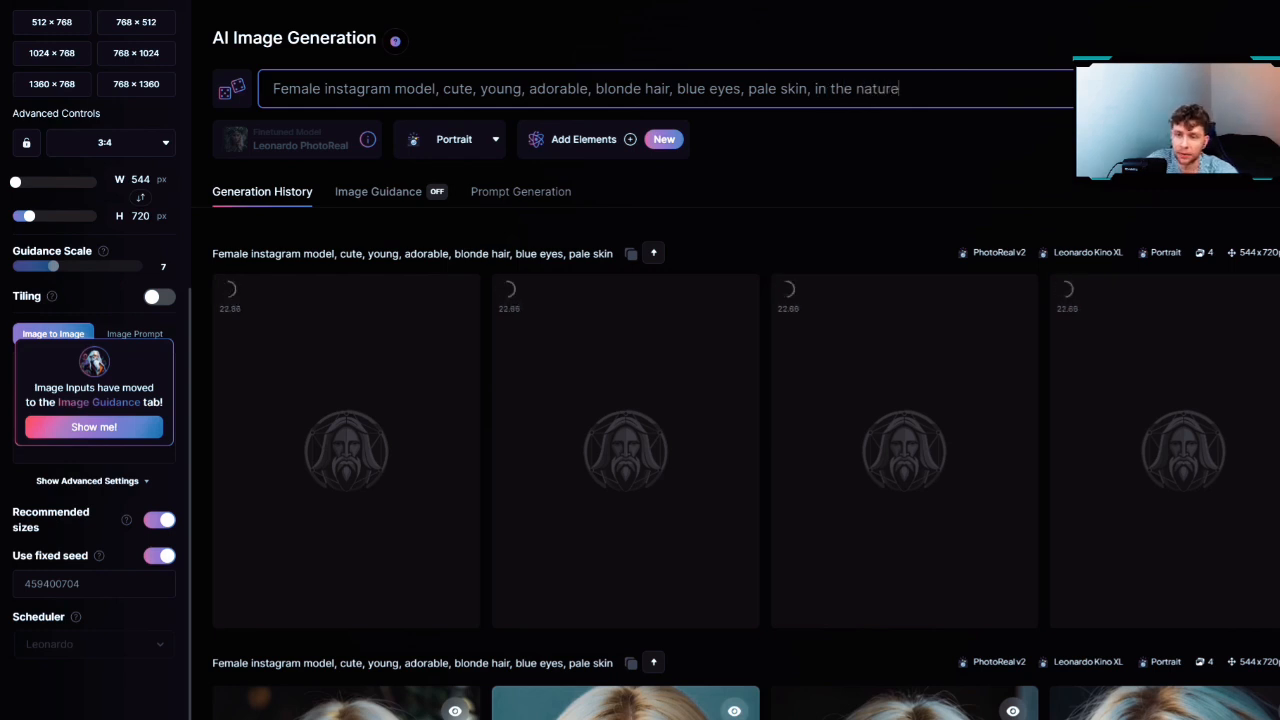
- Compare the batches generated from the same fixed seed with the older blonde batch in the generation history
{"action": "scroll", "coordinate": [701, 160], "scroll_direction": "down", "scroll_amount": 5}
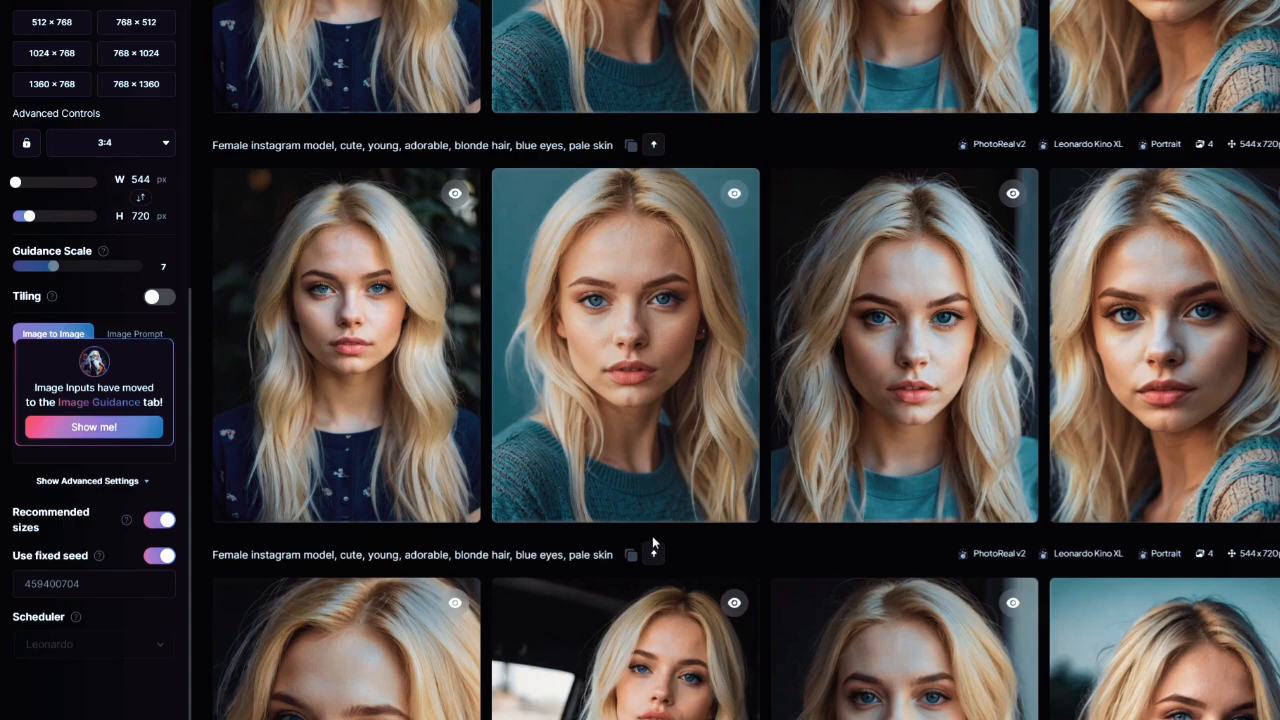
{"action": "scroll", "coordinate": [652, 540], "scroll_direction": "down", "scroll_amount": 1}
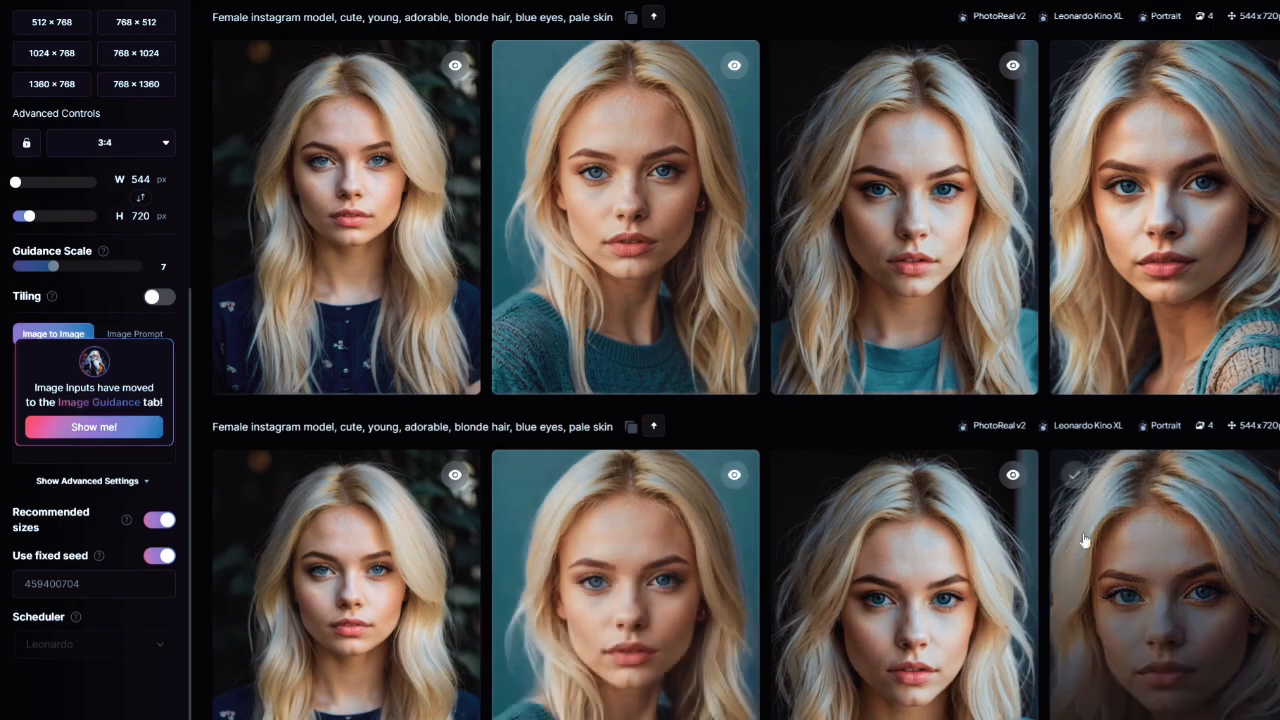
{"action": "scroll", "coordinate": [753, 430], "scroll_direction": "down", "scroll_amount": 1}
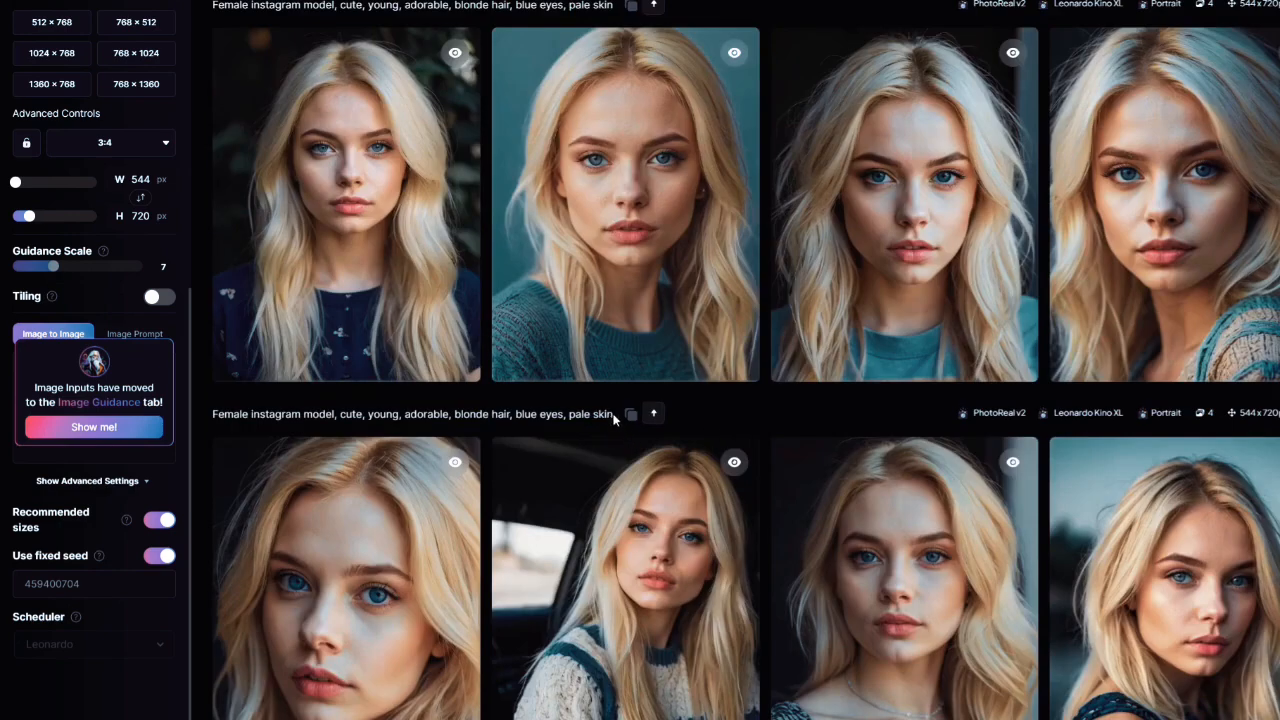
{"action": "scroll", "coordinate": [665, 461], "scroll_direction": "down", "scroll_amount": 1}
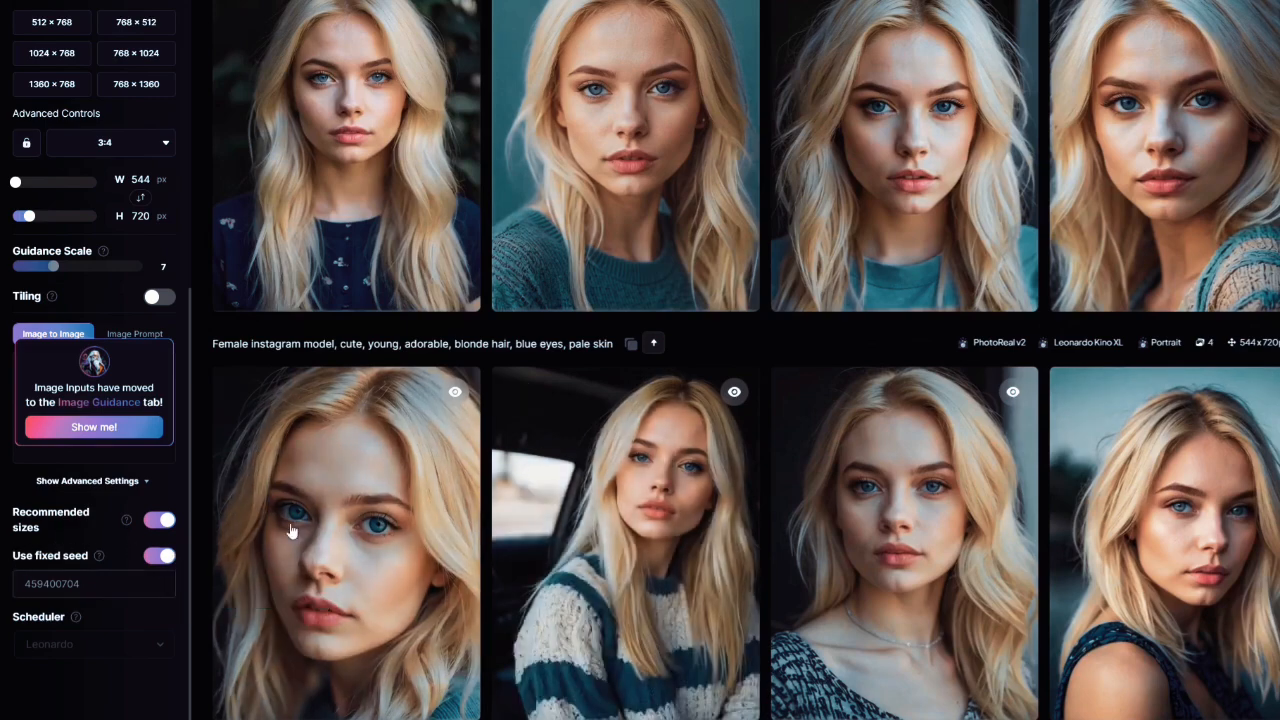
- Compare the faces and backgrounds in the "in the nature" batch with the plain-prompt batch made from the same seed
{"action": "scroll", "coordinate": [763, 350], "scroll_direction": "down", "scroll_amount": 7}
{"action": "scroll", "coordinate": [763, 350], "scroll_direction": "up", "scroll_amount": 4}
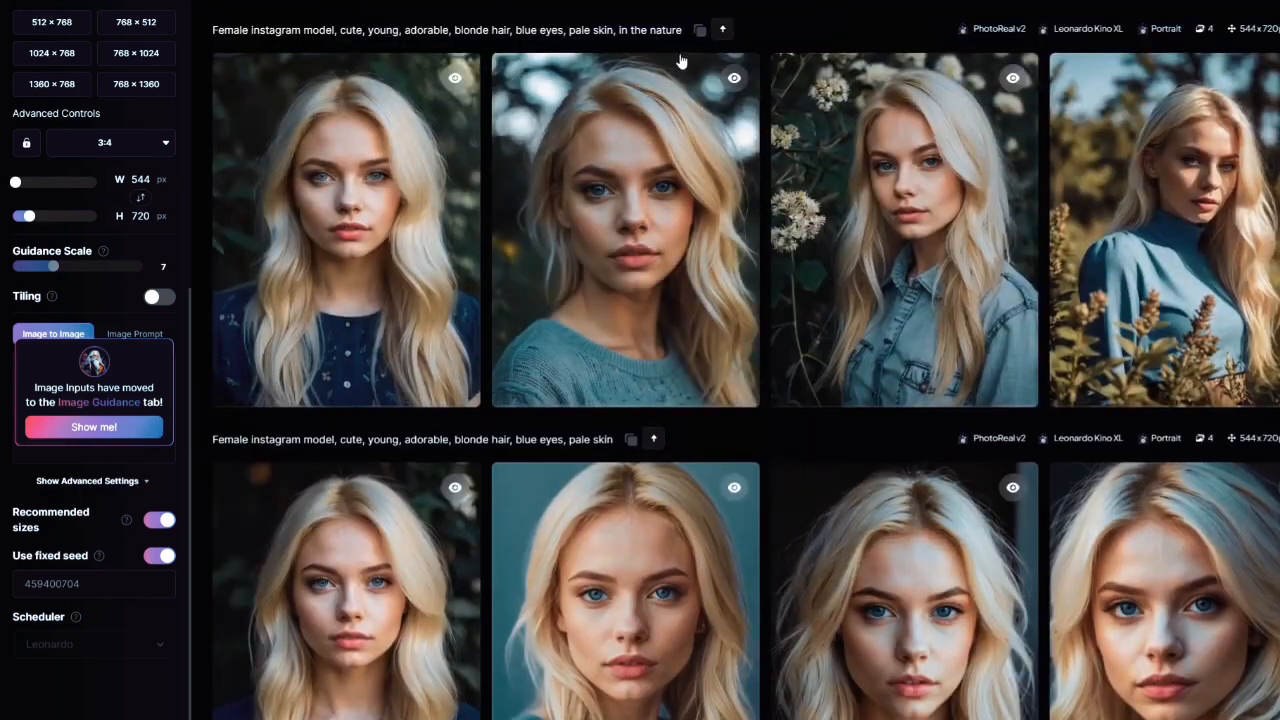
{"action": "scroll", "coordinate": [700, 370], "scroll_direction": "down", "scroll_amount": 3}
{"action": "scroll", "coordinate": [709, 94], "scroll_direction": "up", "scroll_amount": 2}
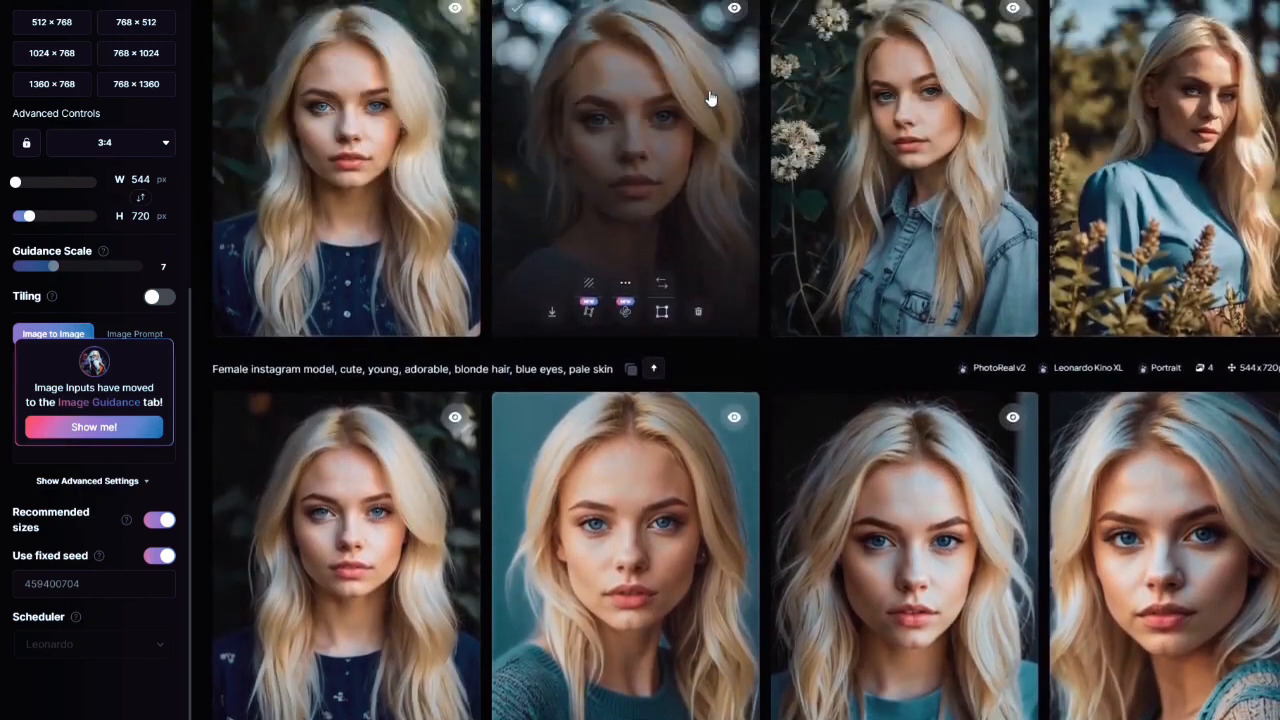
{"action": "scroll", "coordinate": [703, 220], "scroll_direction": "down", "scroll_amount": 3}
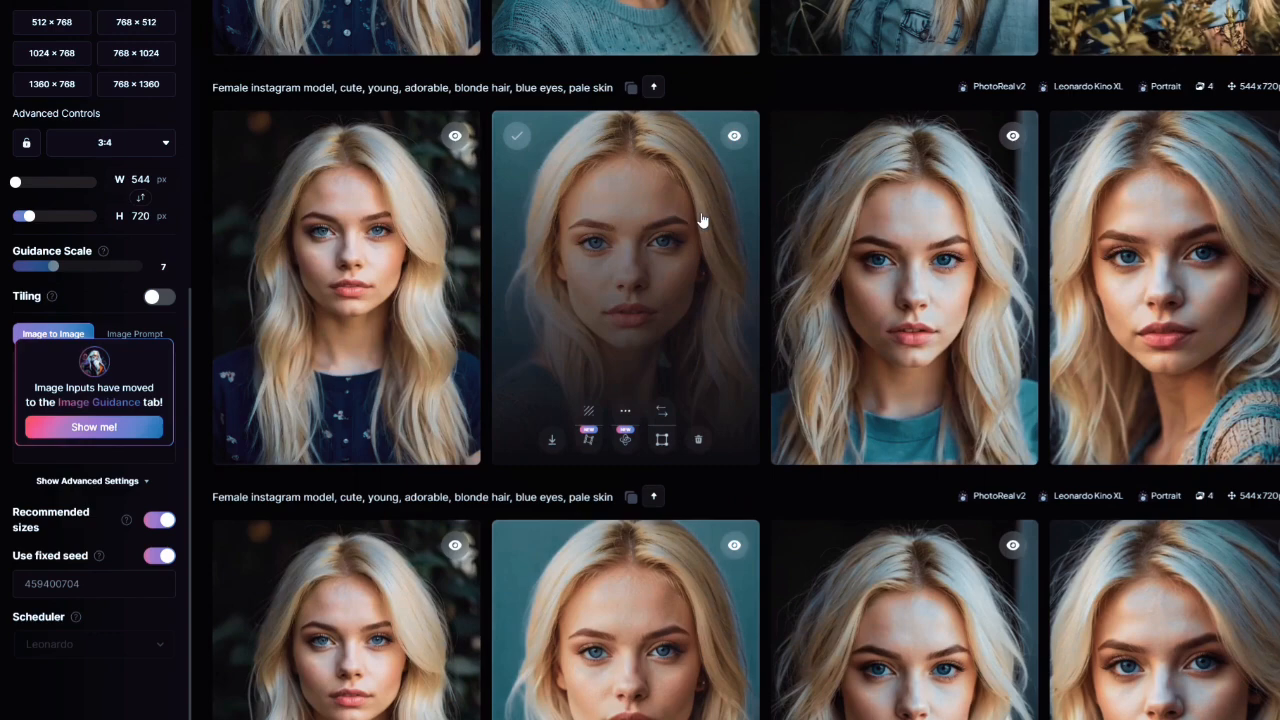
{"action": "scroll", "coordinate": [700, 214], "scroll_direction": "up", "scroll_amount": 3}
{"action": "scroll", "coordinate": [700, 214], "scroll_direction": "down", "scroll_amount": 3}
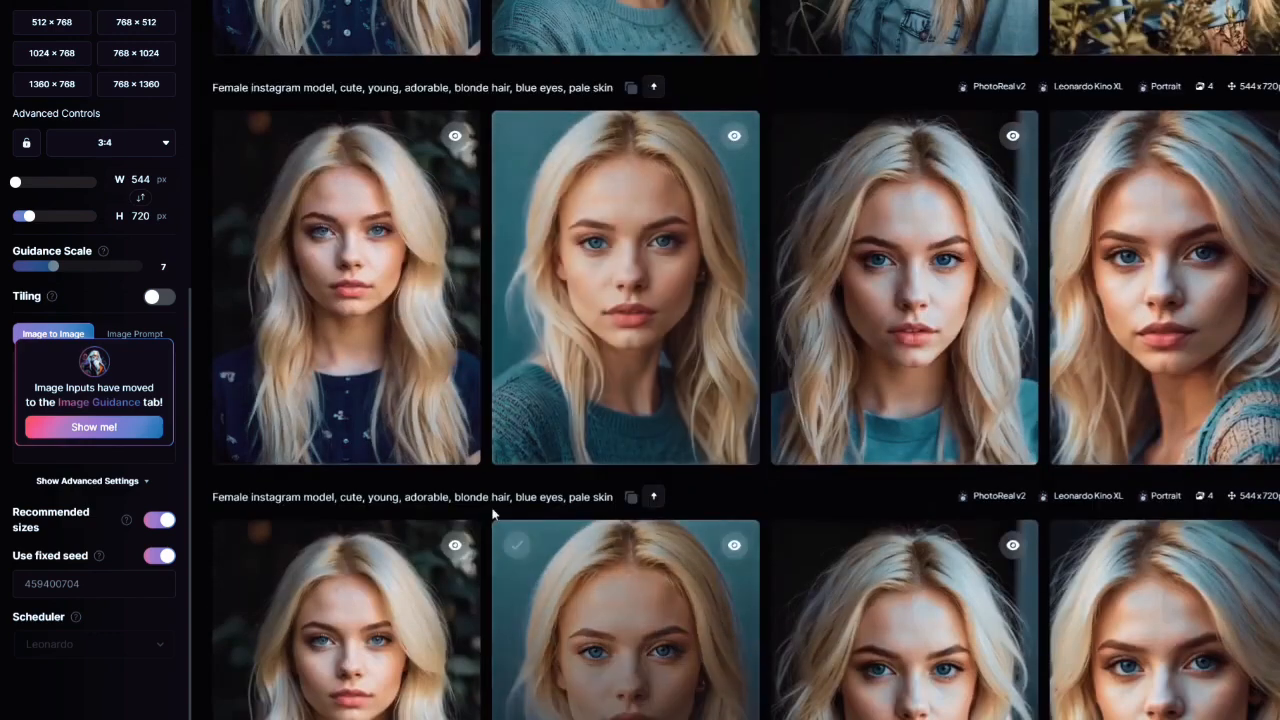
{"action": "scroll", "coordinate": [450, 420], "scroll_direction": "up", "scroll_amount": 1}
{"action": "scroll", "coordinate": [686, 336], "scroll_direction": "up", "scroll_amount": 2}
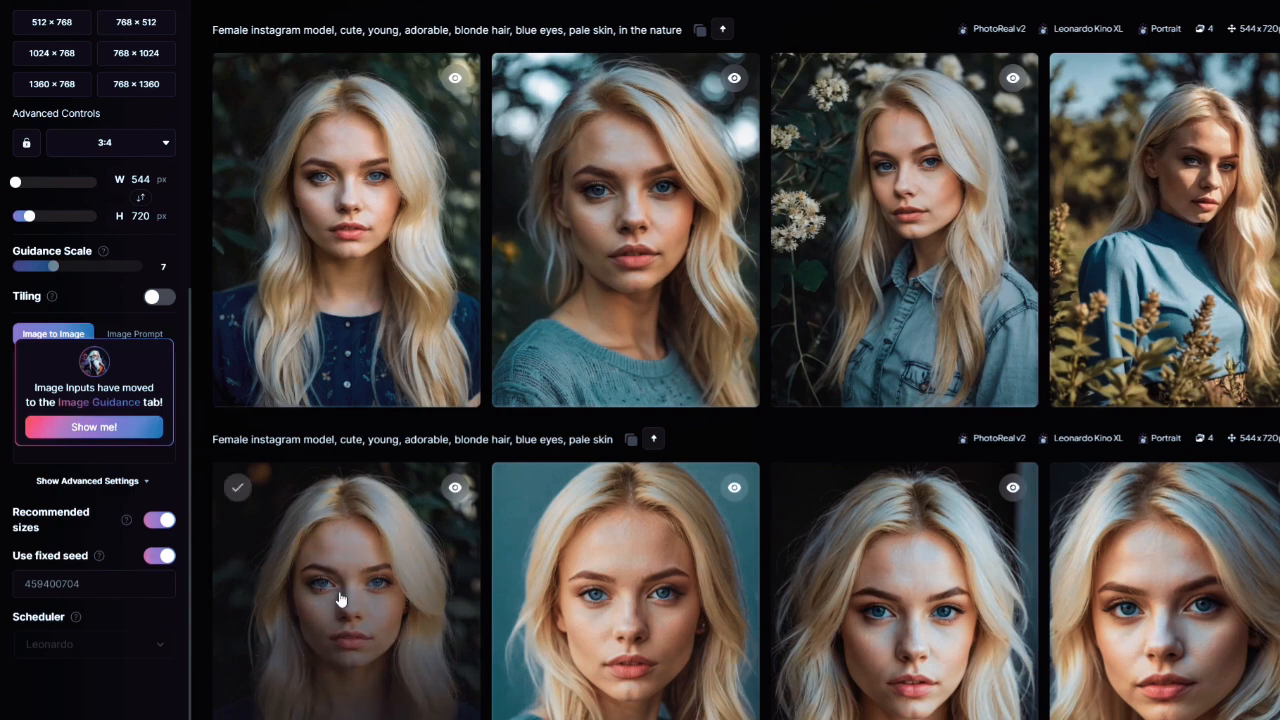
{"action": "scroll", "coordinate": [345, 598], "scroll_direction": "down", "scroll_amount": 3}
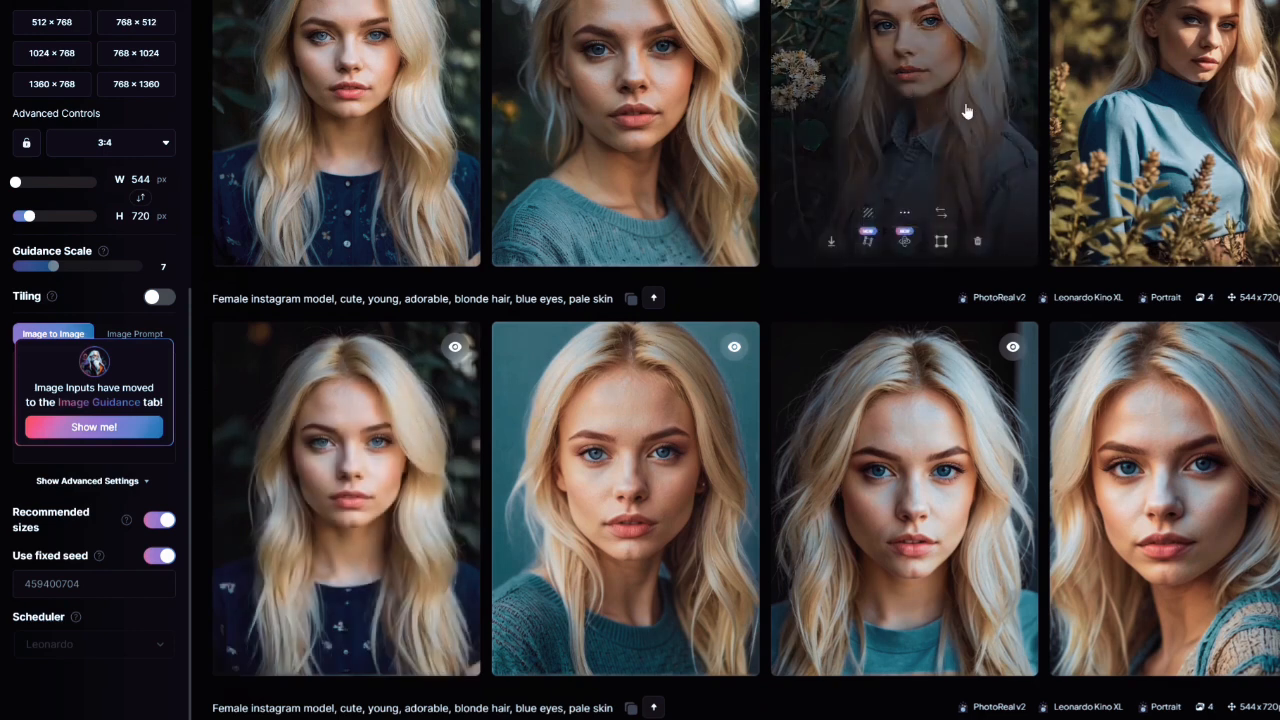
{"action": "scroll", "coordinate": [930, 75], "scroll_direction": "up", "scroll_amount": 1}
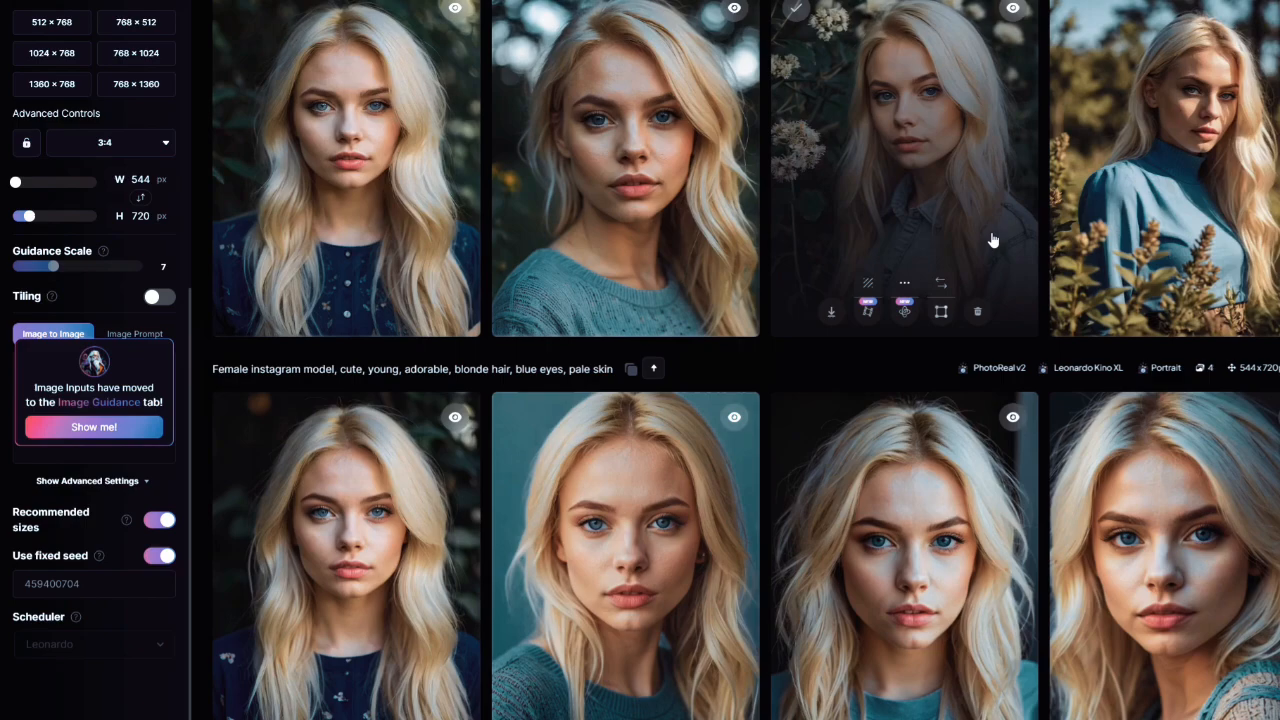
- Enlarge the plain-prompt portrait in the dark blue top and the nature portrait in the denim shirt to compare their faces
{"action": "left_click", "coordinate": [350, 560]}
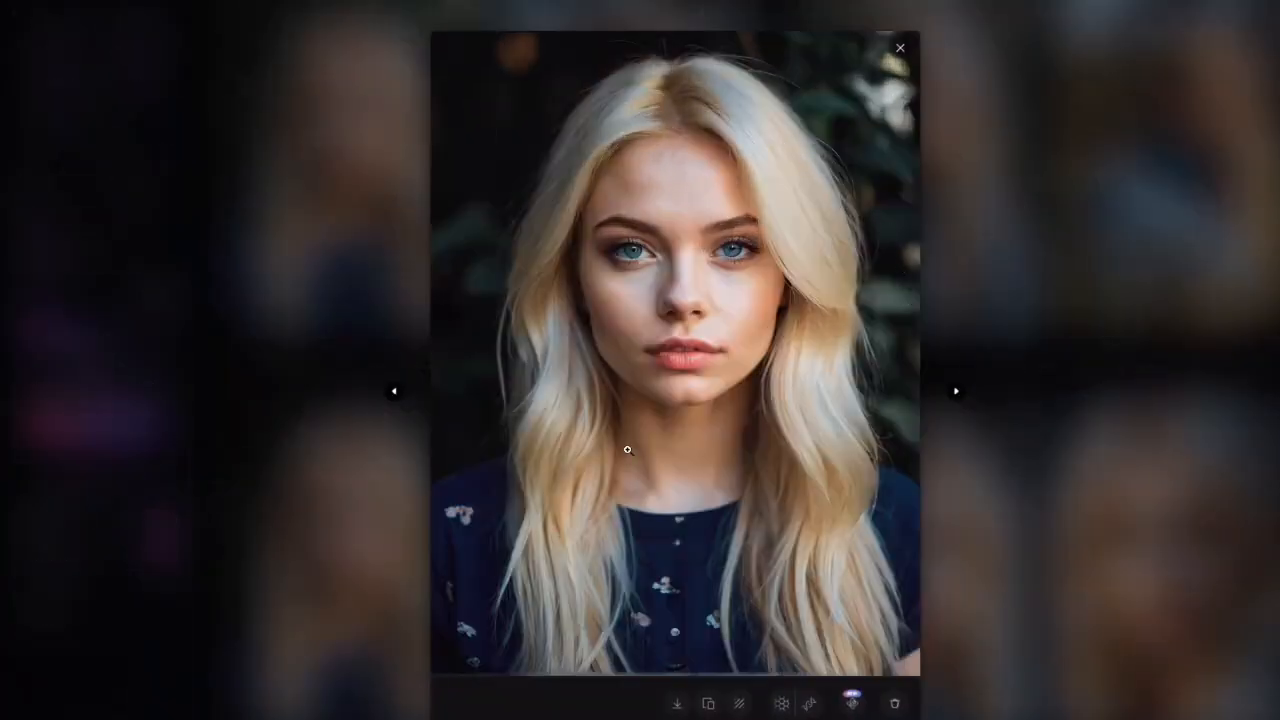
{"action": "left_click", "coordinate": [1111, 274]}
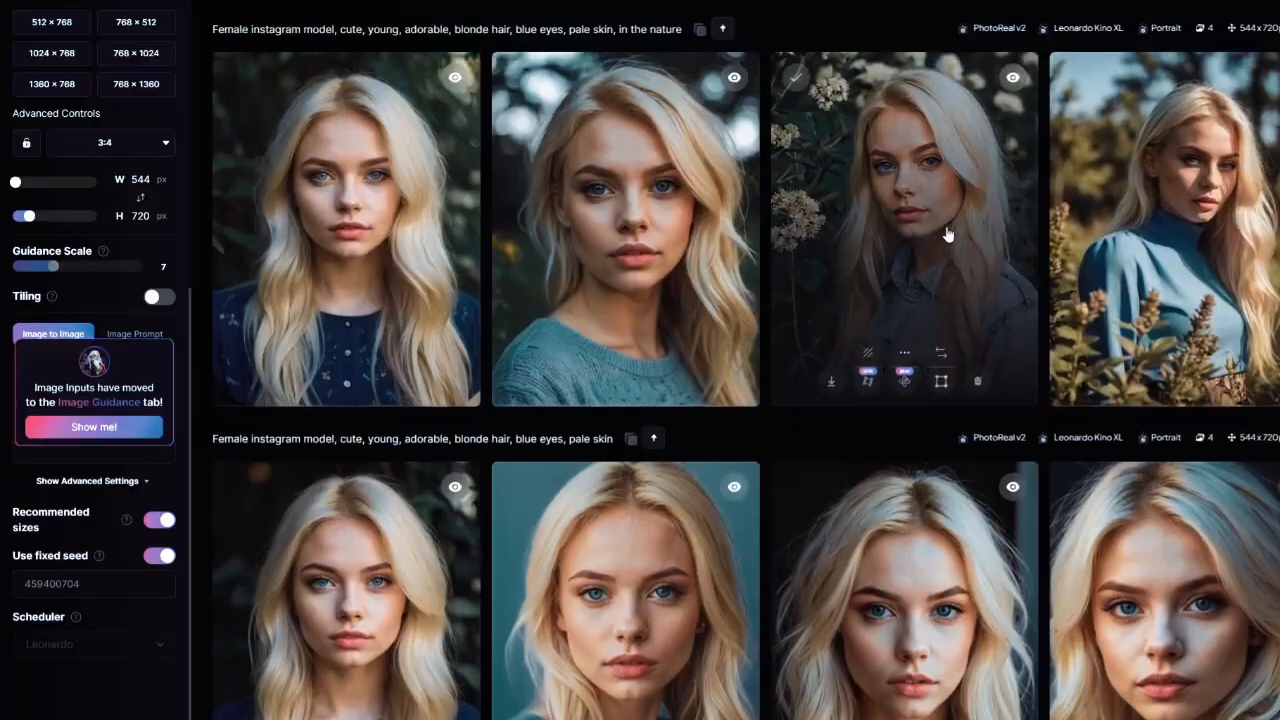
{"action": "left_click", "coordinate": [948, 234]}
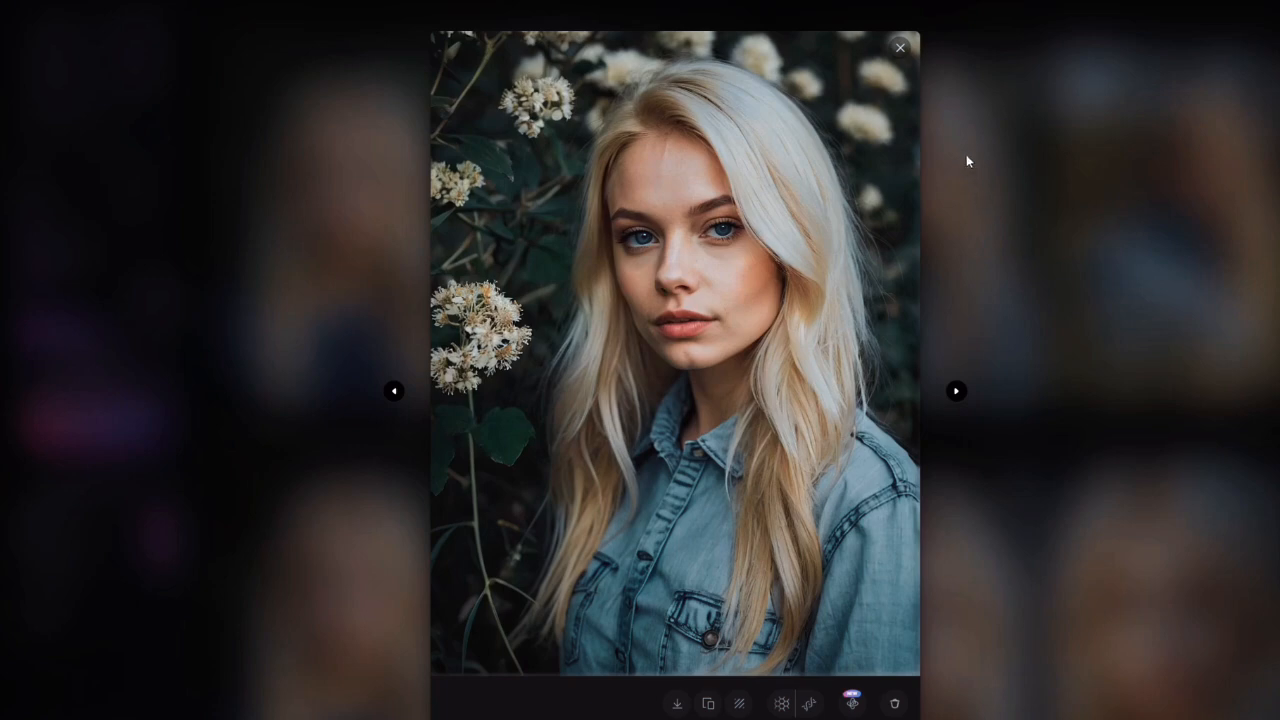
{"action": "left_click", "coordinate": [900, 47]}
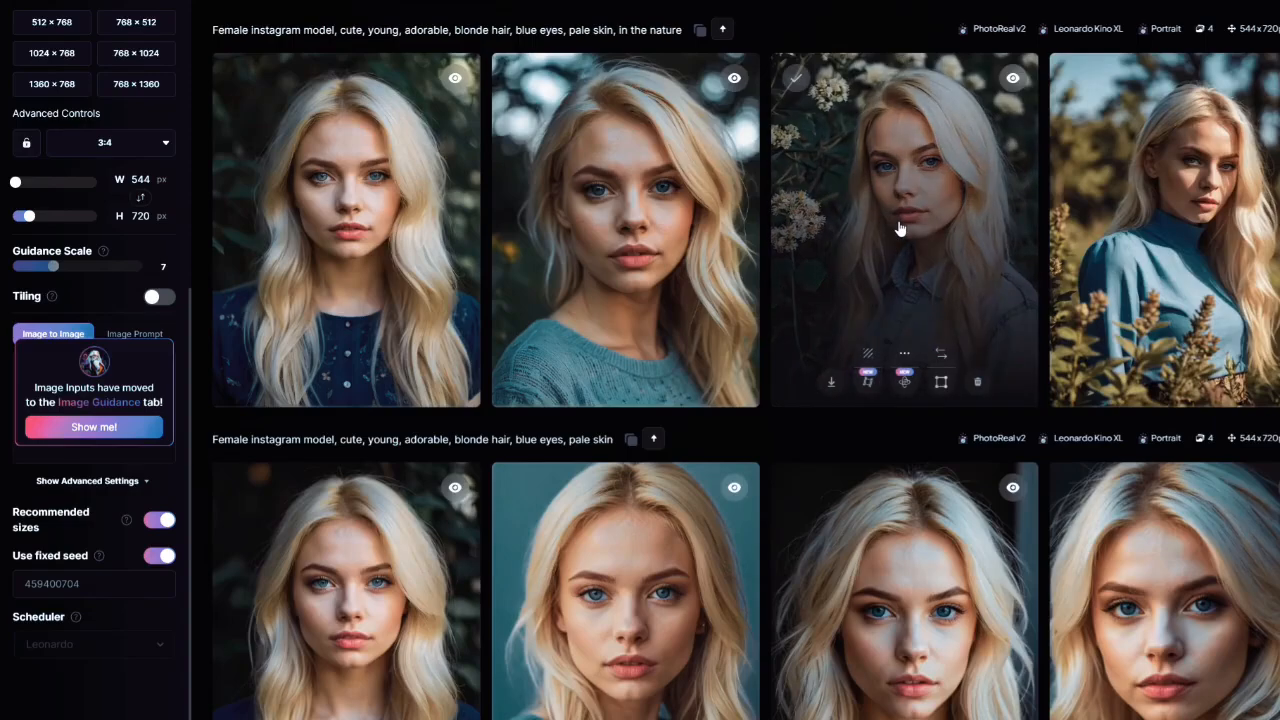
{"action": "scroll", "coordinate": [899, 229], "scroll_direction": "down", "scroll_amount": 2}
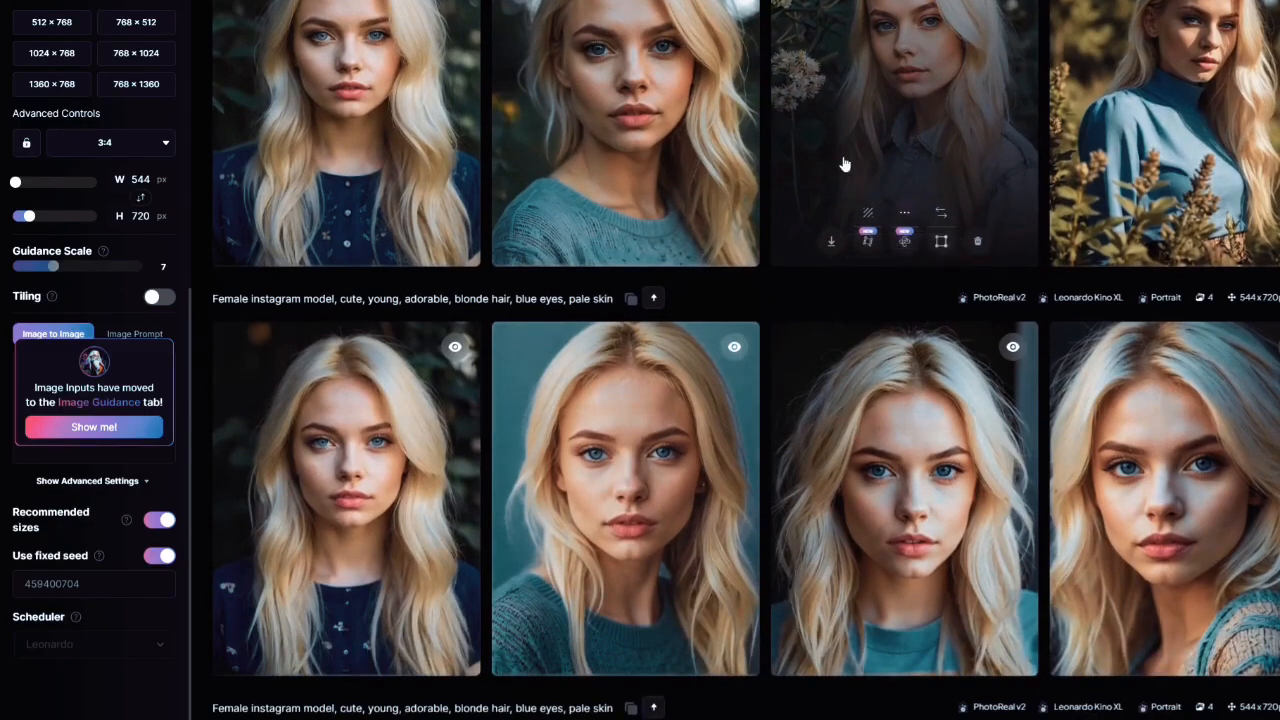
{"action": "scroll", "coordinate": [851, 160], "scroll_direction": "up", "scroll_amount": 1}
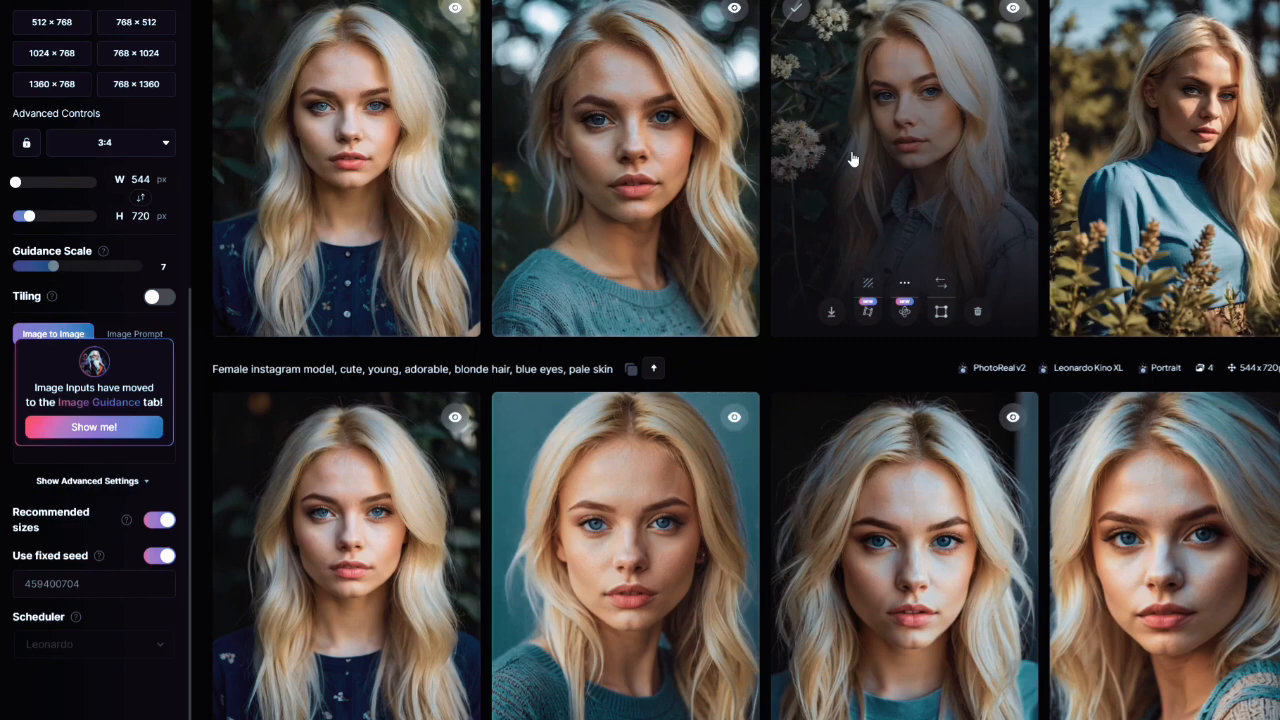
- Compare the framing and faces of the "long shot of a" batch with the earlier "in the nature" batch
{"action": "scroll", "coordinate": [851, 160], "scroll_direction": "up", "scroll_amount": 2}
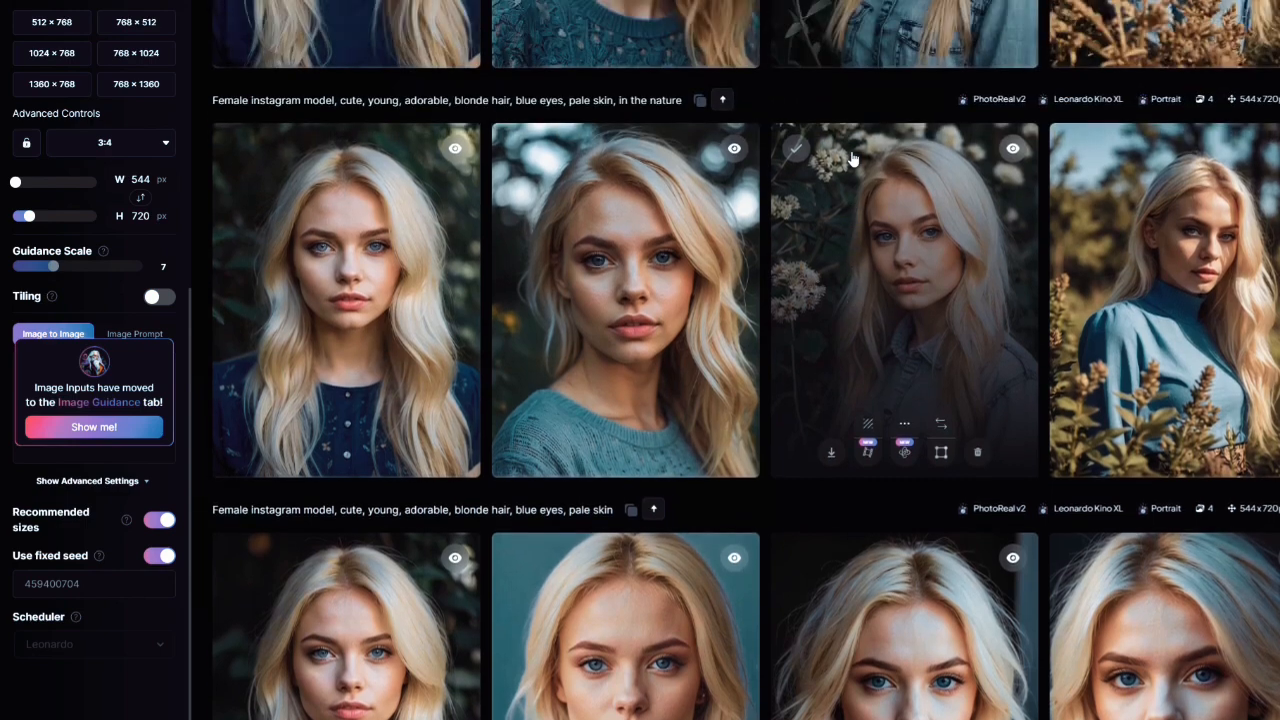
{"action": "scroll", "coordinate": [852, 160], "scroll_direction": "up", "scroll_amount": 8}
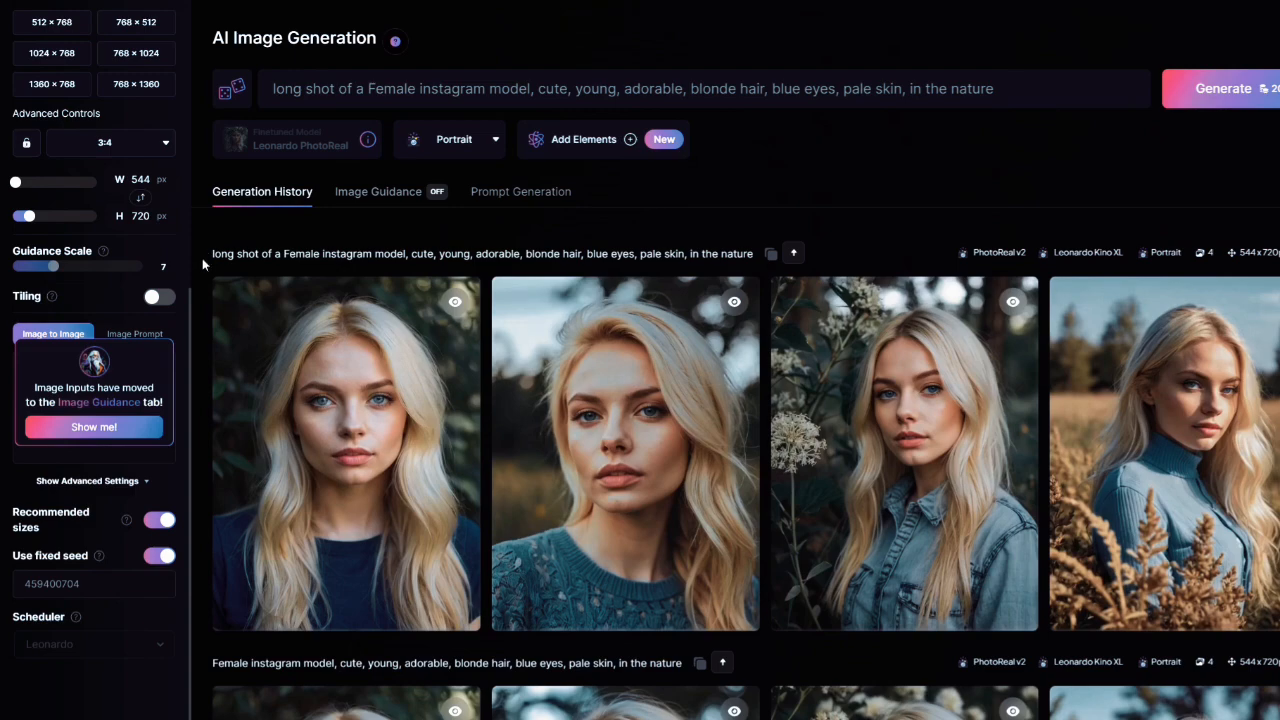
{"action": "scroll", "coordinate": [765, 390], "scroll_direction": "down", "scroll_amount": 5}
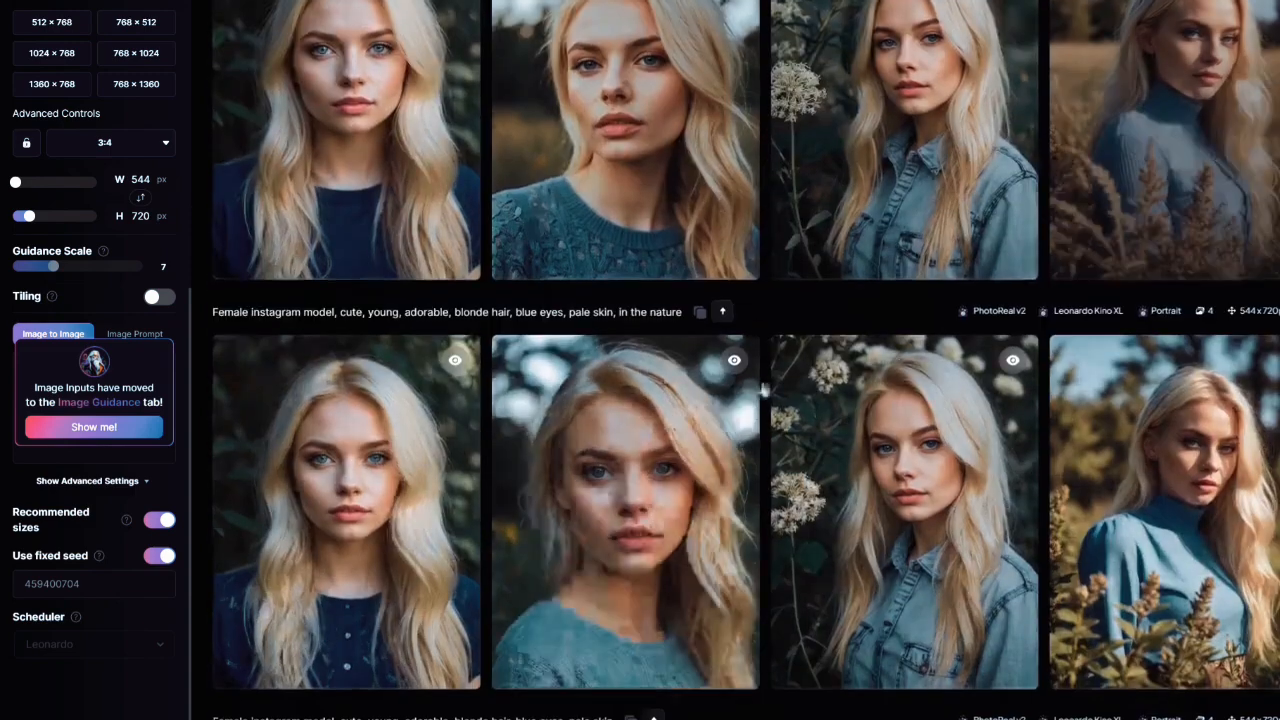
{"action": "scroll", "coordinate": [1040, 335], "scroll_direction": "up", "scroll_amount": 2}
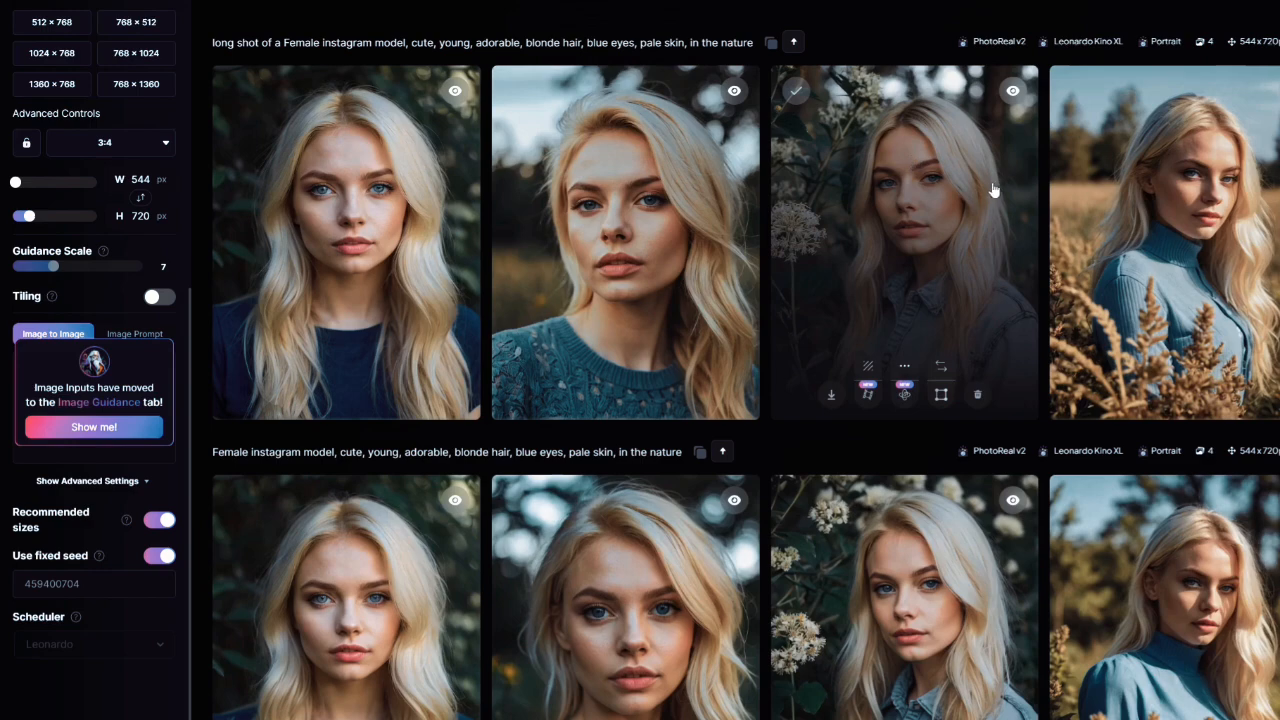
{"action": "scroll", "coordinate": [993, 190], "scroll_direction": "up", "scroll_amount": 2}
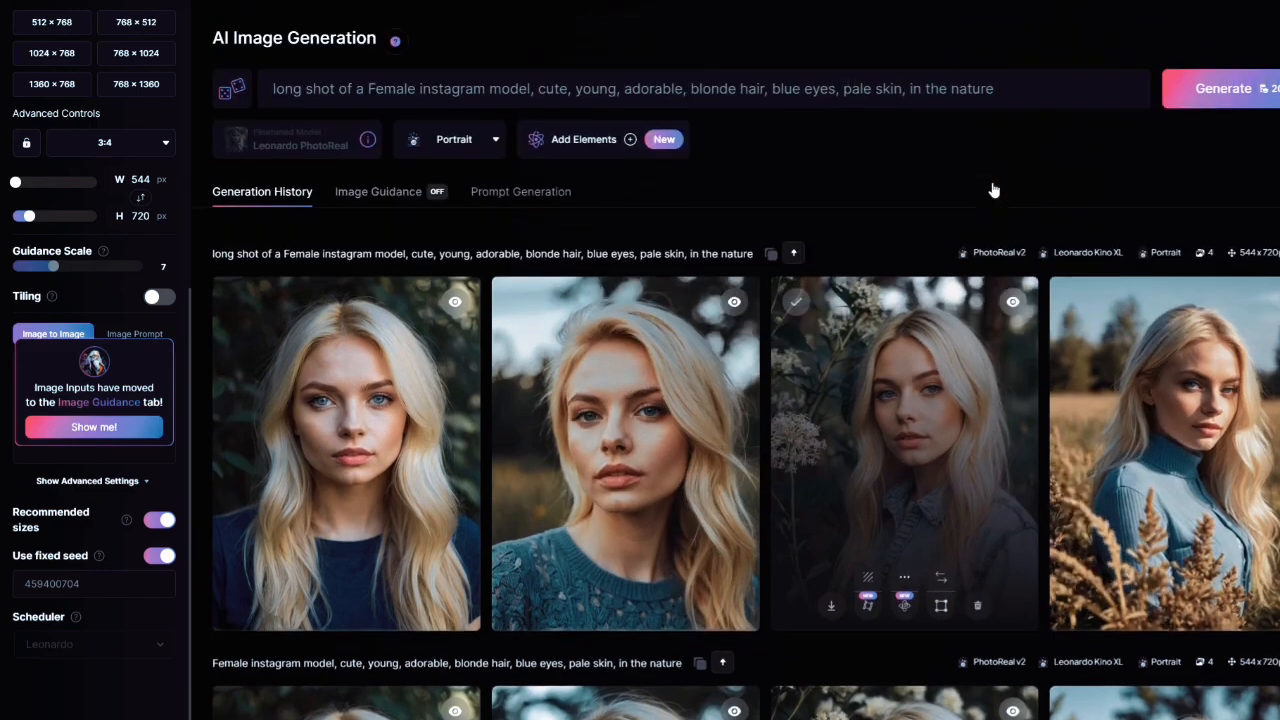
- Replace "in the nature" in the prompt with "in the restaurant, sitting, red dress" and generate a new batch with the same fixed seed
{"action": "left_click_drag", "start_coordinate": [1019, 90], "coordinate": [911, 97]}
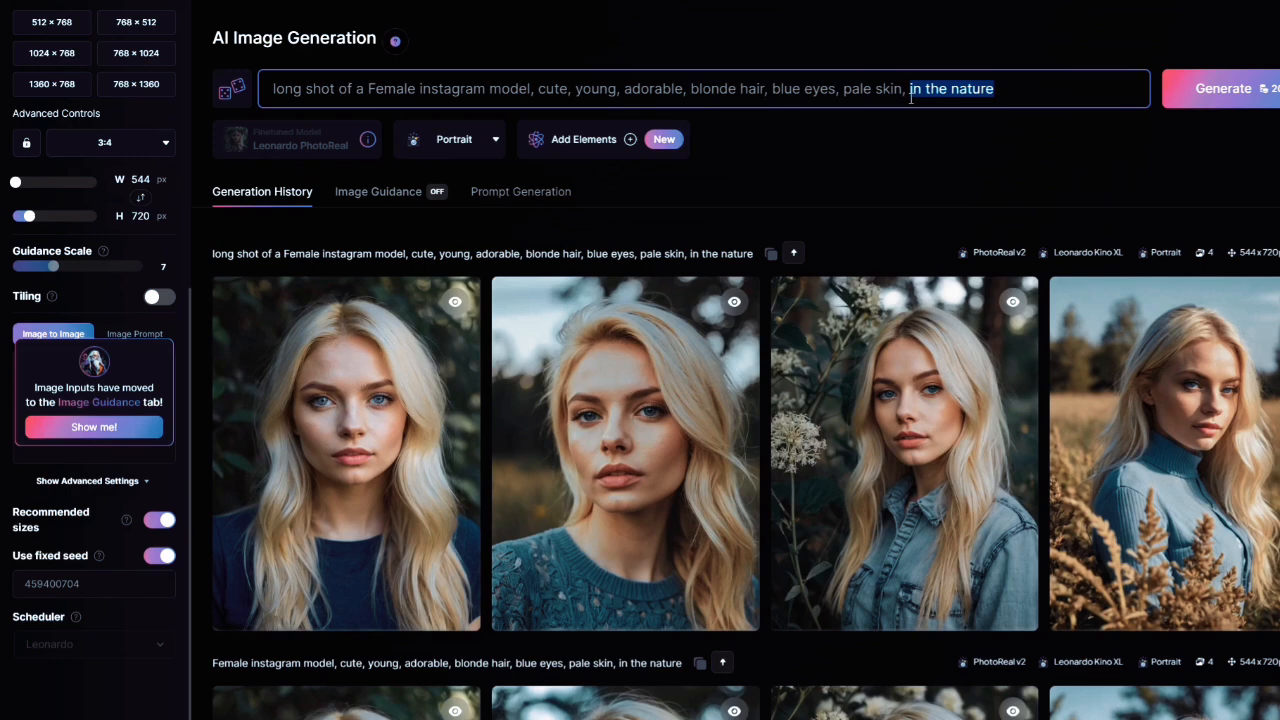
{"action": "type", "text": "in t"}
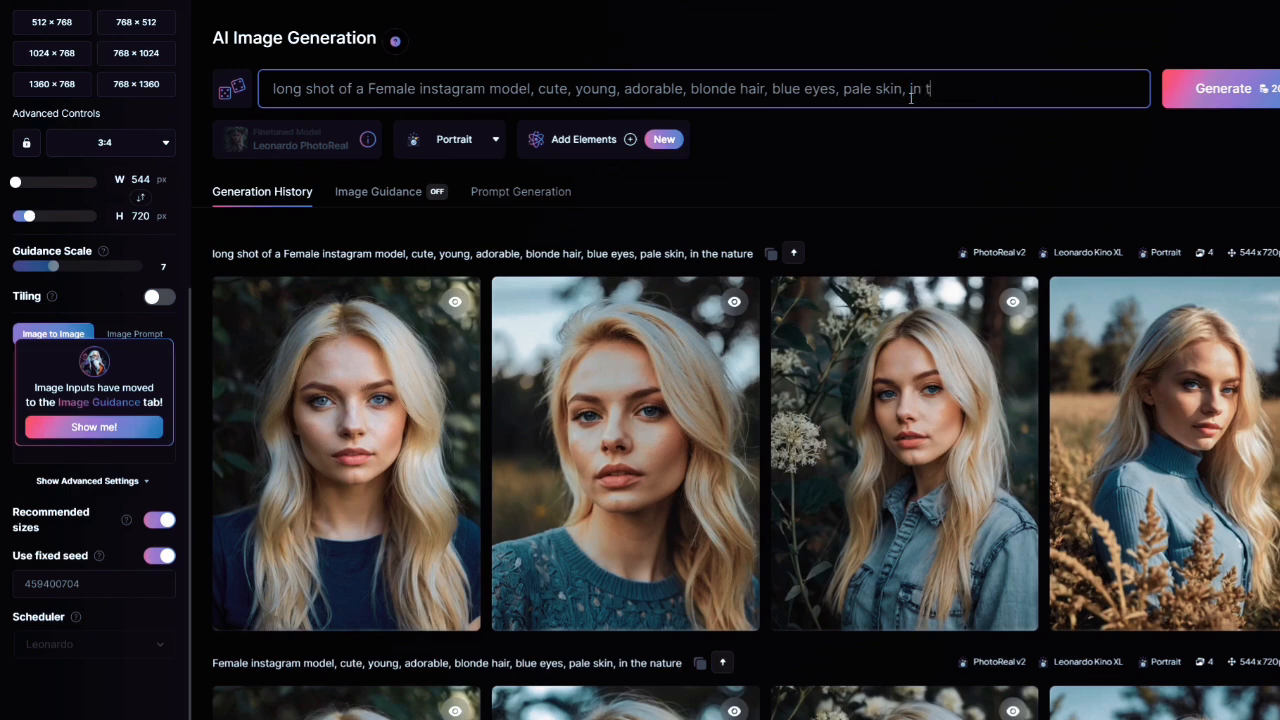
{"action": "type", "text": "he restaurant, sitting"}
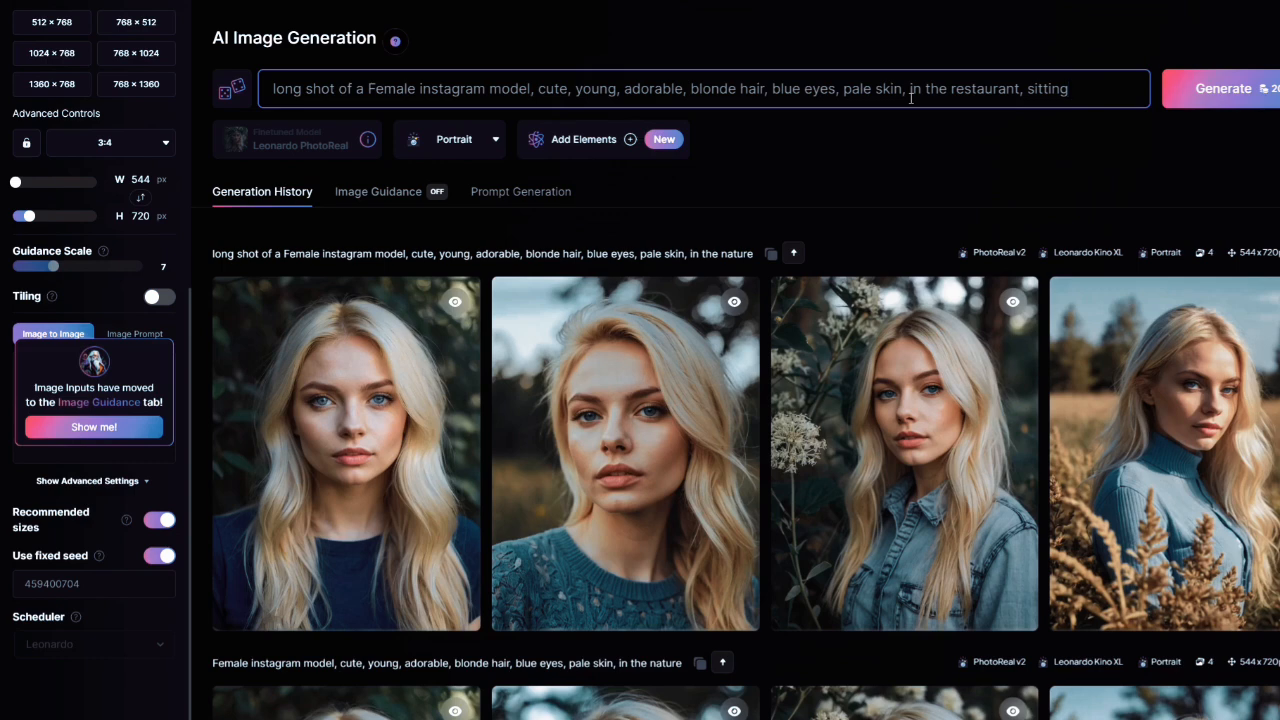
{"action": "type", "text": ", red dress"}
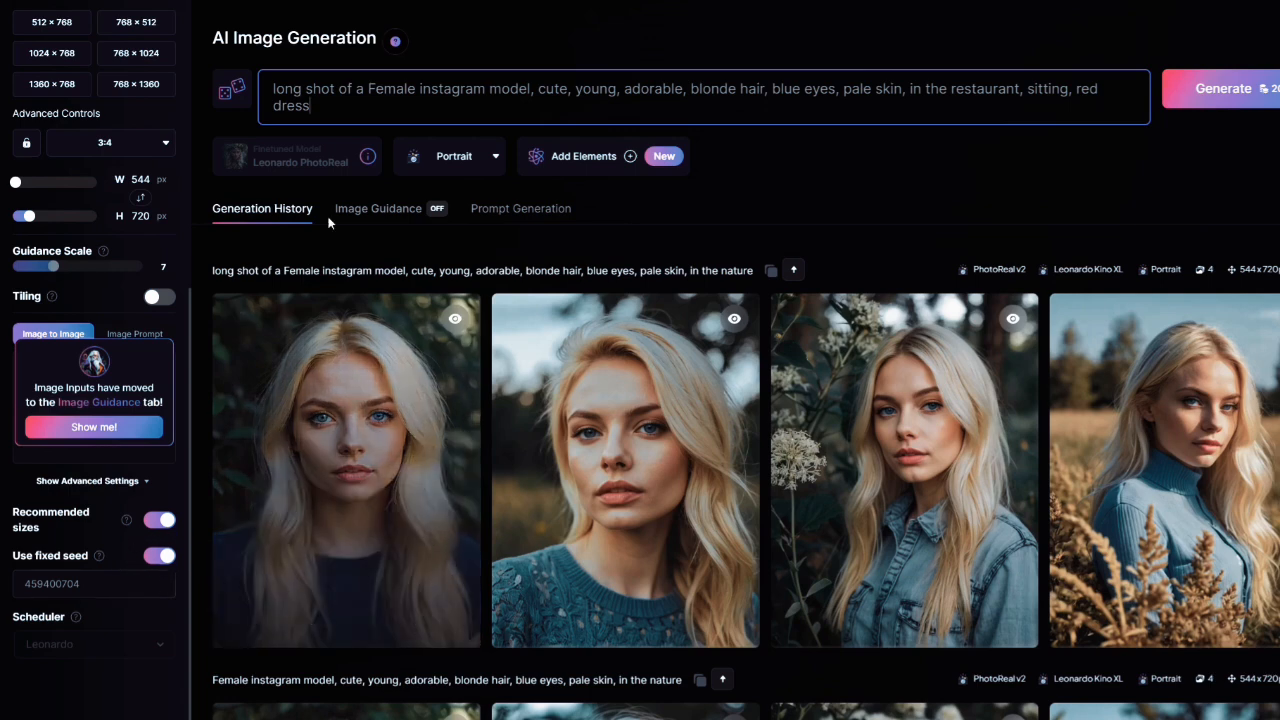
{"action": "left_click_drag", "start_coordinate": [368, 89], "coordinate": [904, 95]}
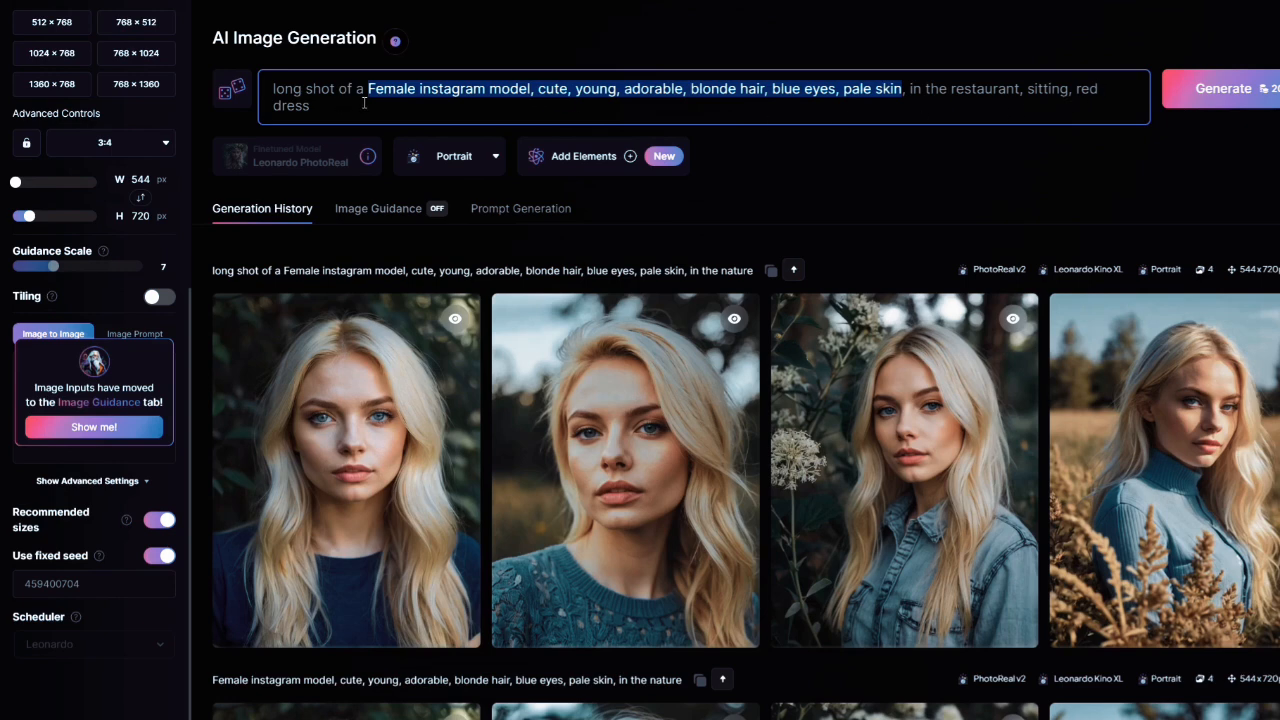
{"action": "left_click", "coordinate": [1248, 105]}
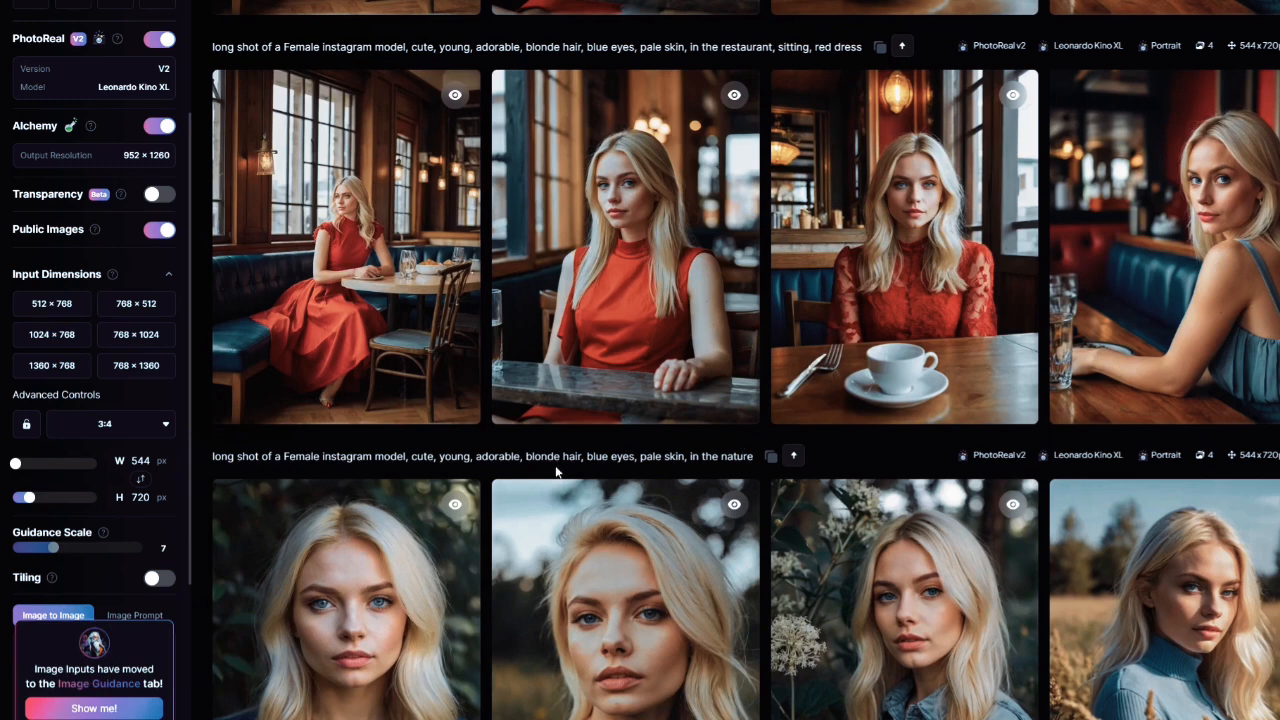
- Enlarge the restaurant image with the red lace dress and coffee cup, and compare the restaurant batch with the earlier nature and plain batches
{"action": "scroll", "coordinate": [391, 620], "scroll_direction": "down", "scroll_amount": 2}
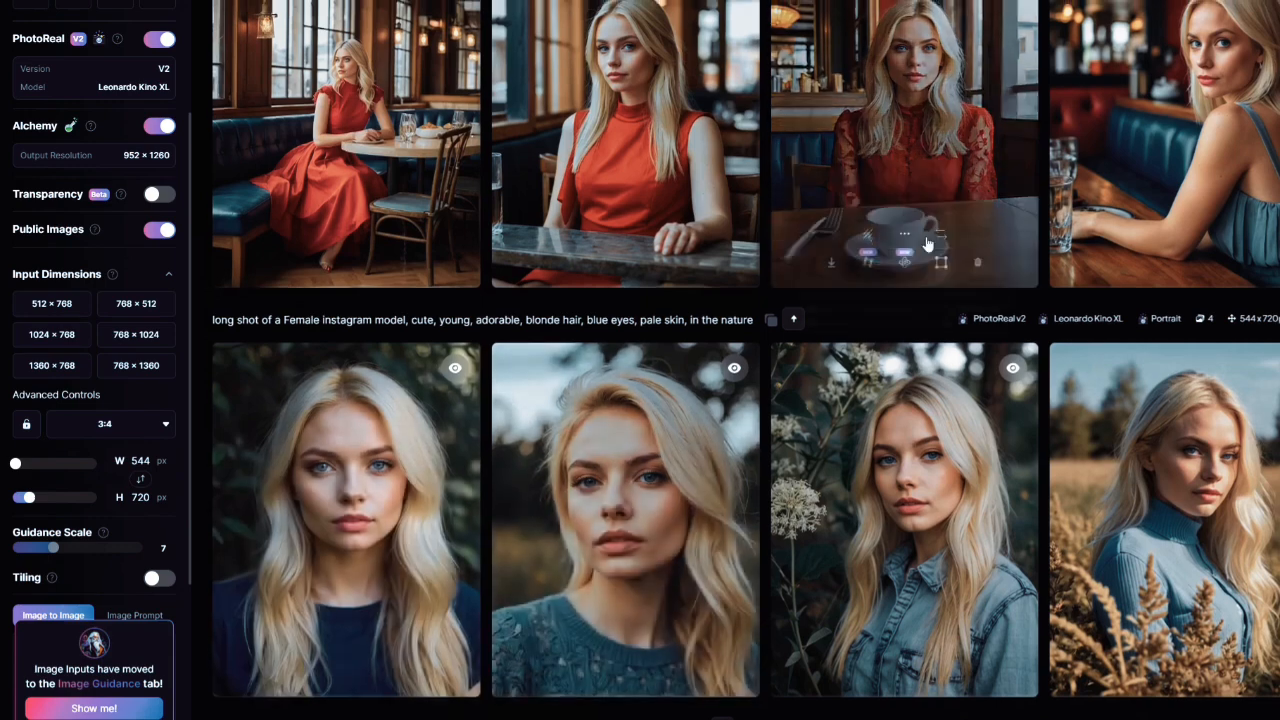
{"action": "scroll", "coordinate": [912, 78], "scroll_direction": "up", "scroll_amount": 1}
{"action": "left_click", "coordinate": [909, 228]}
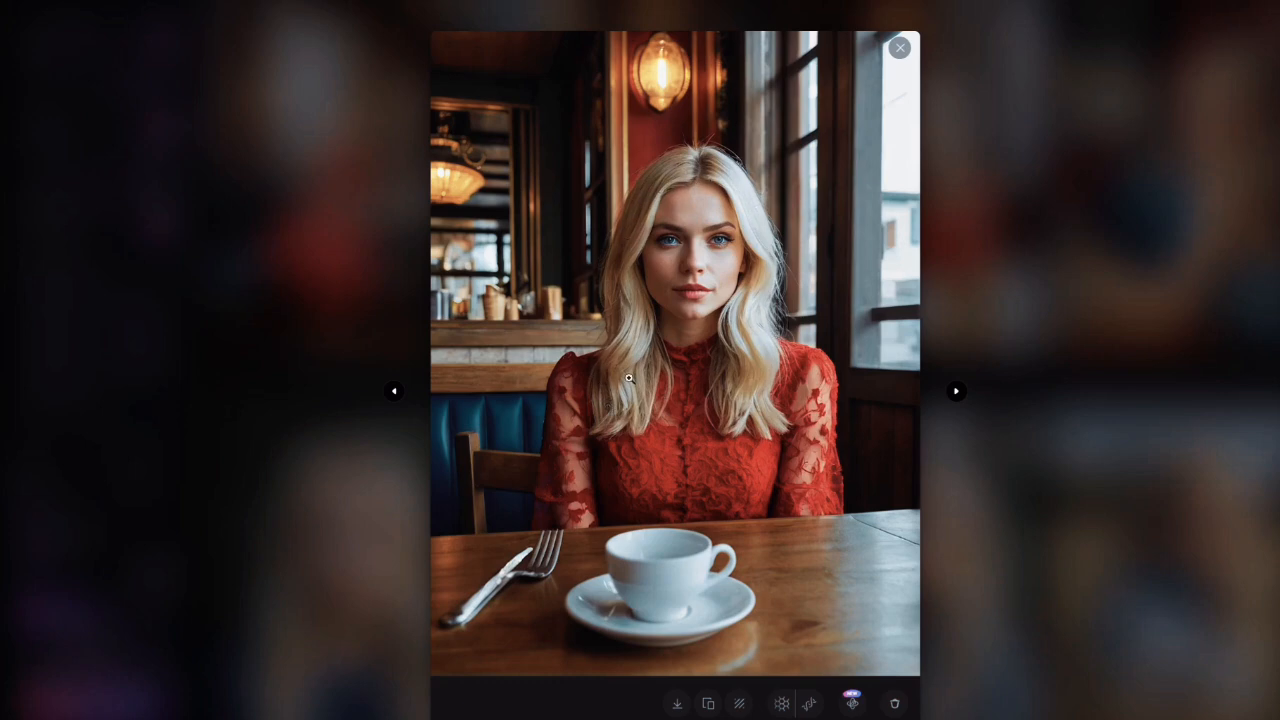
{"action": "left_click", "coordinate": [1034, 289]}
{"action": "scroll", "coordinate": [481, 369], "scroll_direction": "down", "scroll_amount": 2}
{"action": "scroll", "coordinate": [481, 369], "scroll_direction": "down", "scroll_amount": 6}
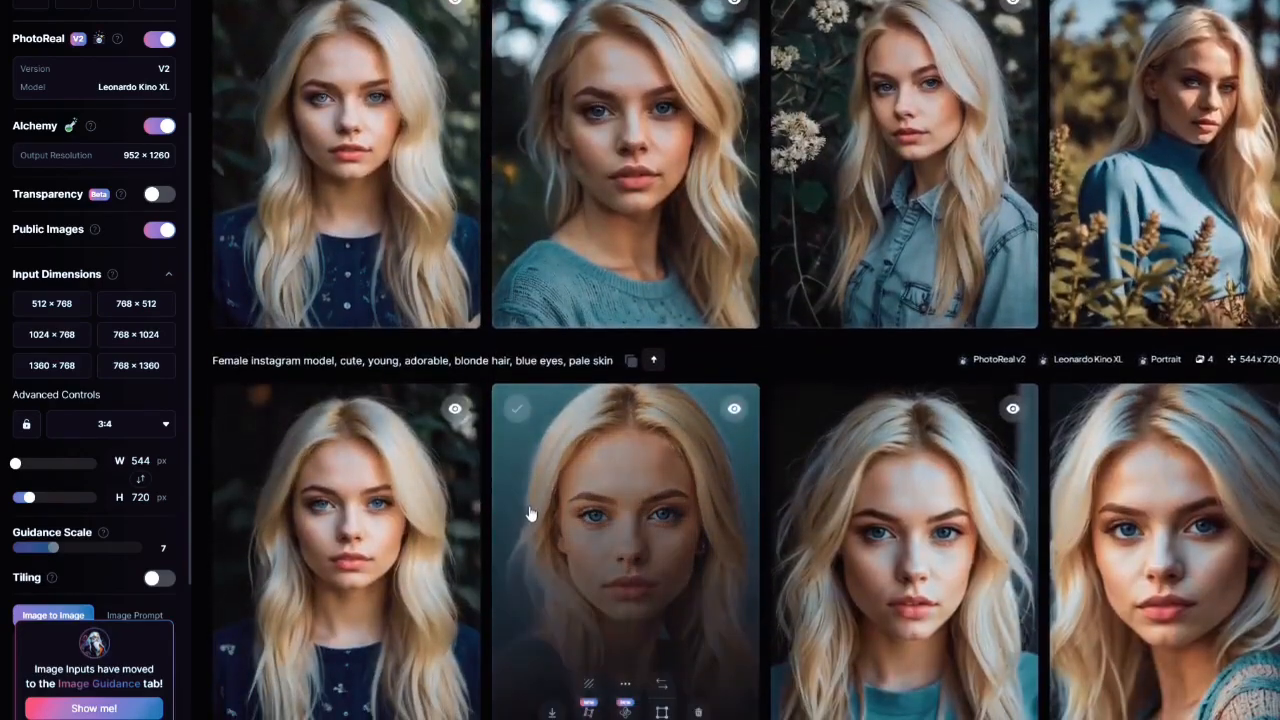
{"action": "scroll", "coordinate": [531, 513], "scroll_direction": "up", "scroll_amount": 7}
{"action": "scroll", "coordinate": [531, 513], "scroll_direction": "up", "scroll_amount": 5}
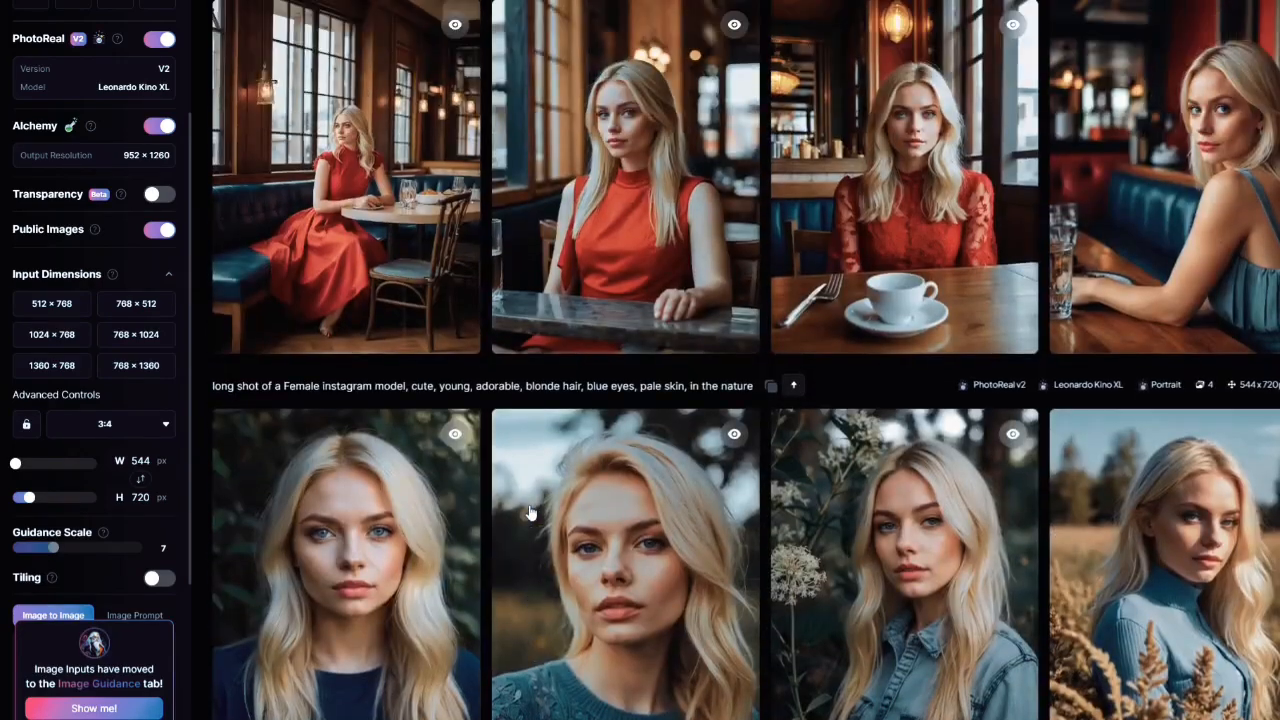
{"action": "scroll", "coordinate": [531, 513], "scroll_direction": "up", "scroll_amount": 4}
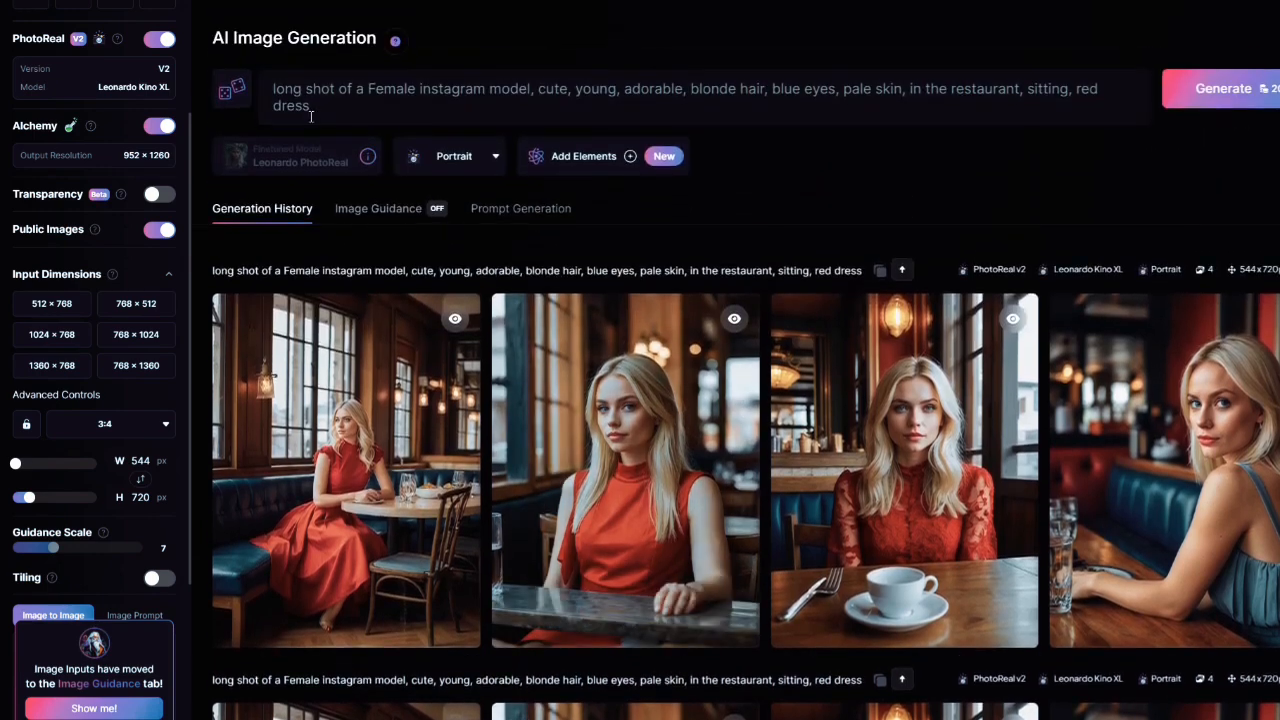
{"action": "left_click_drag", "start_coordinate": [322, 112], "coordinate": [909, 90]}
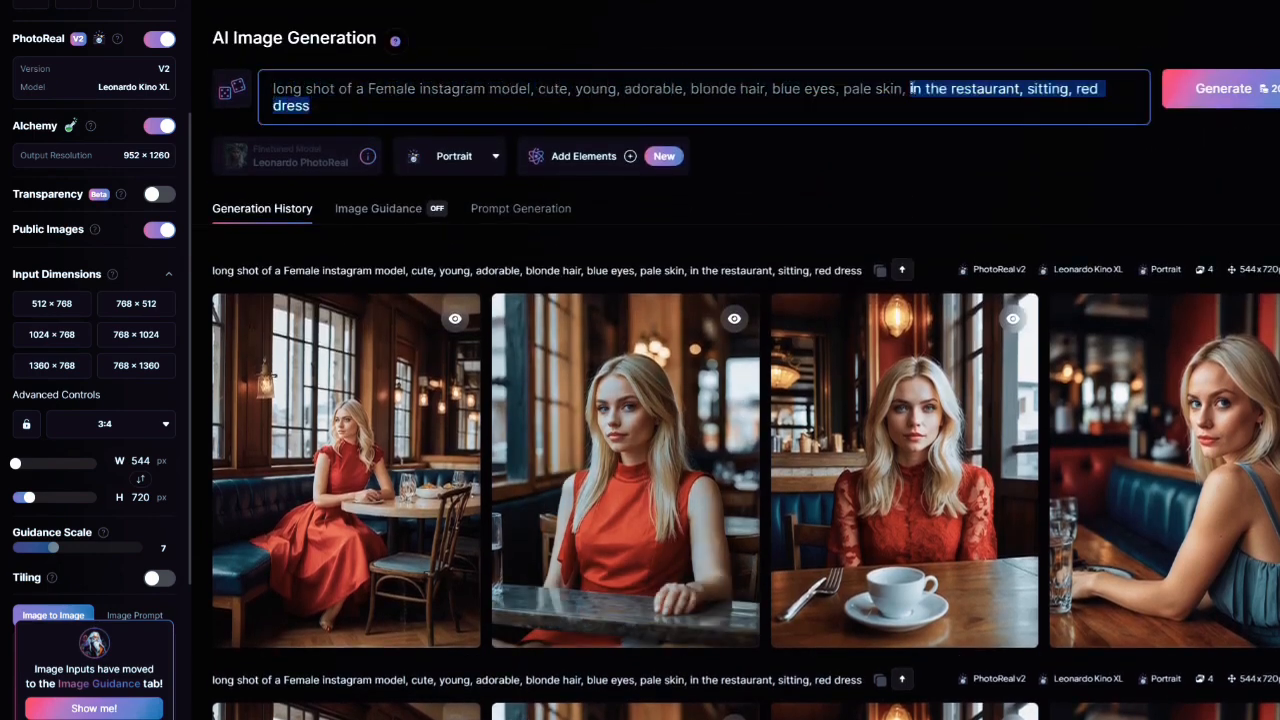
{"action": "left_click_drag", "start_coordinate": [500, 106], "coordinate": [911, 80]}
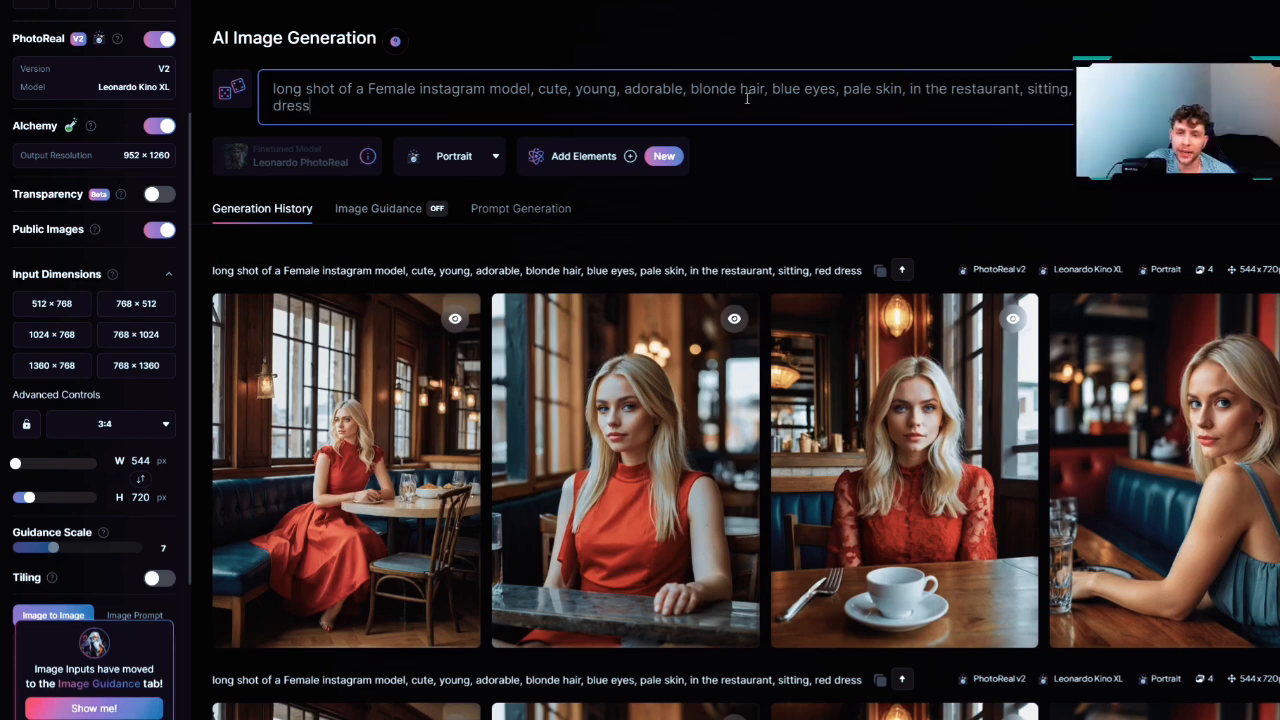
- Replace "in the restaurant, sitting, red dress" in the prompt with "in the club, fancy dress" and generate a new batch
{"action": "left_click_drag", "start_coordinate": [748, 99], "coordinate": [910, 82]}
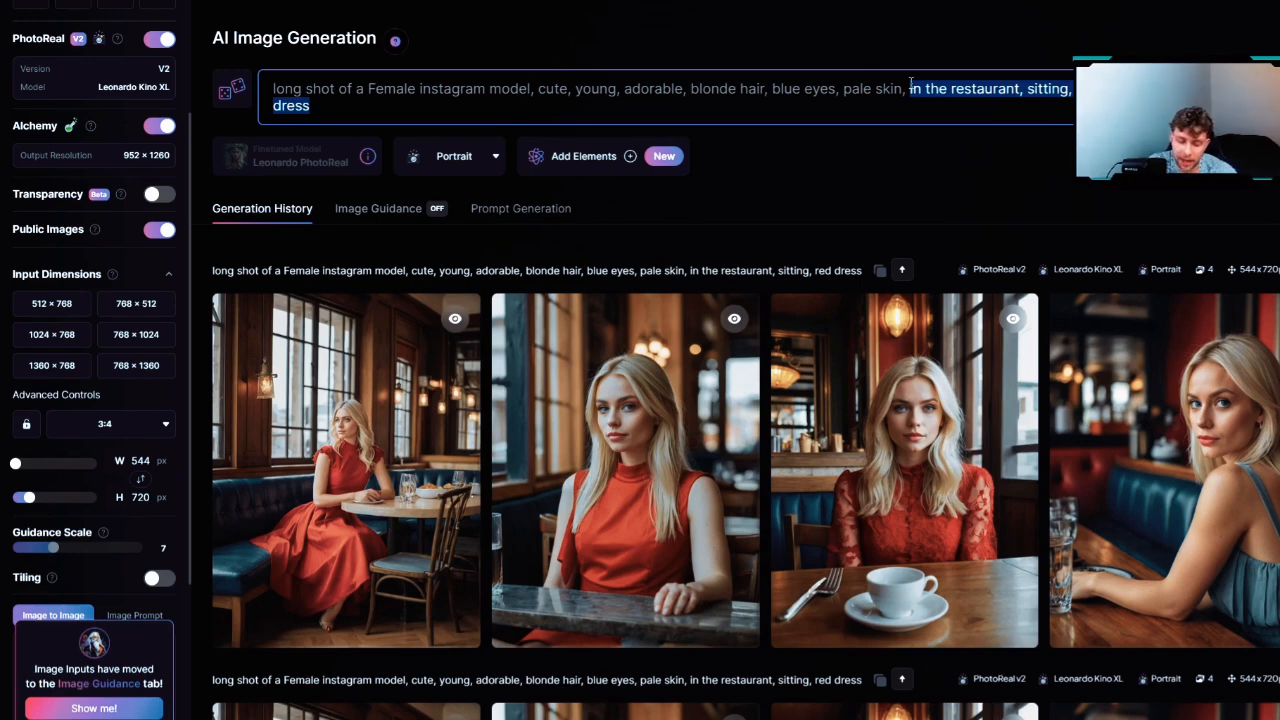
{"action": "key", "text": "BackSpace"}
{"action": "type", "text": "in the c"}
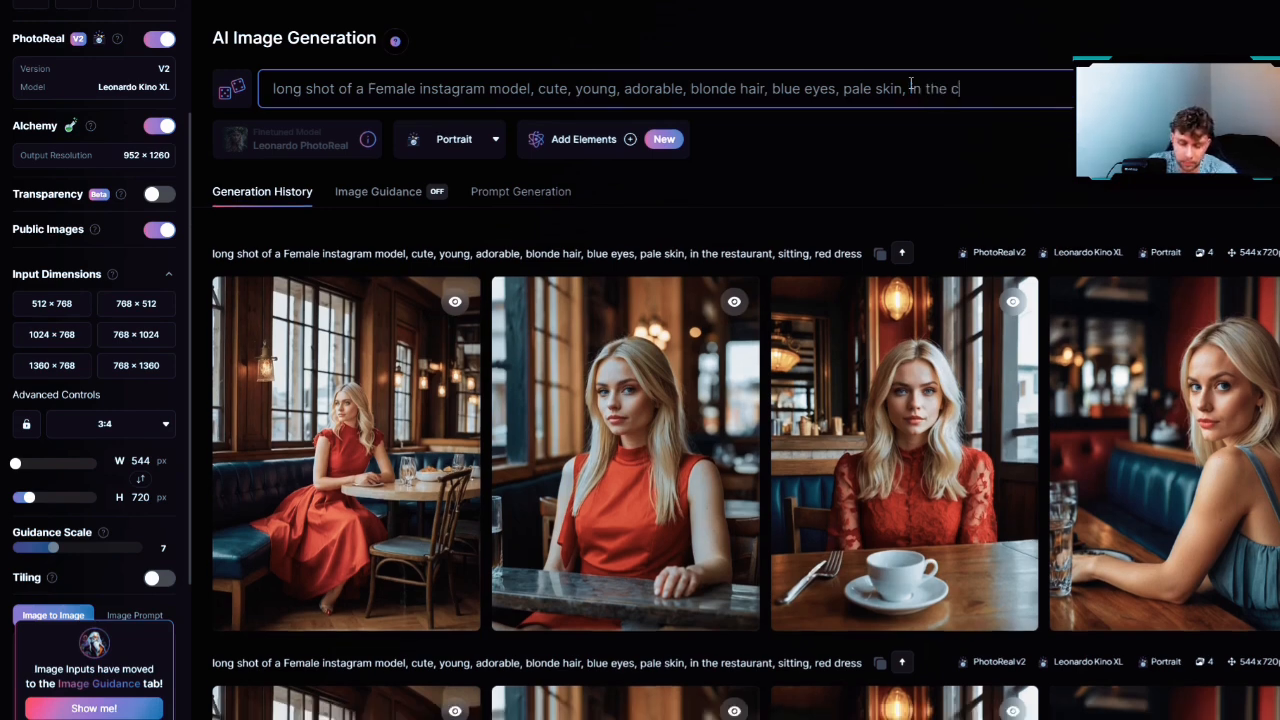
{"action": "type", "text": "lub"}
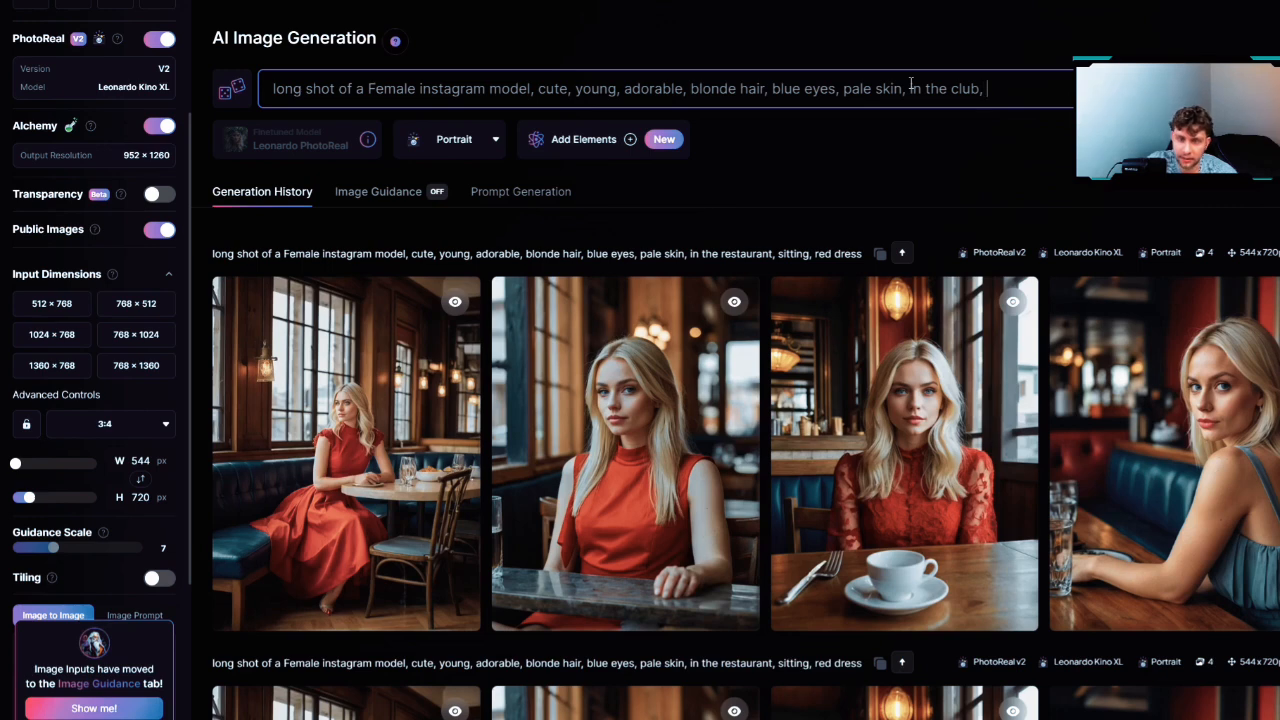
{"action": "type", "text": ", fancy cdr"}
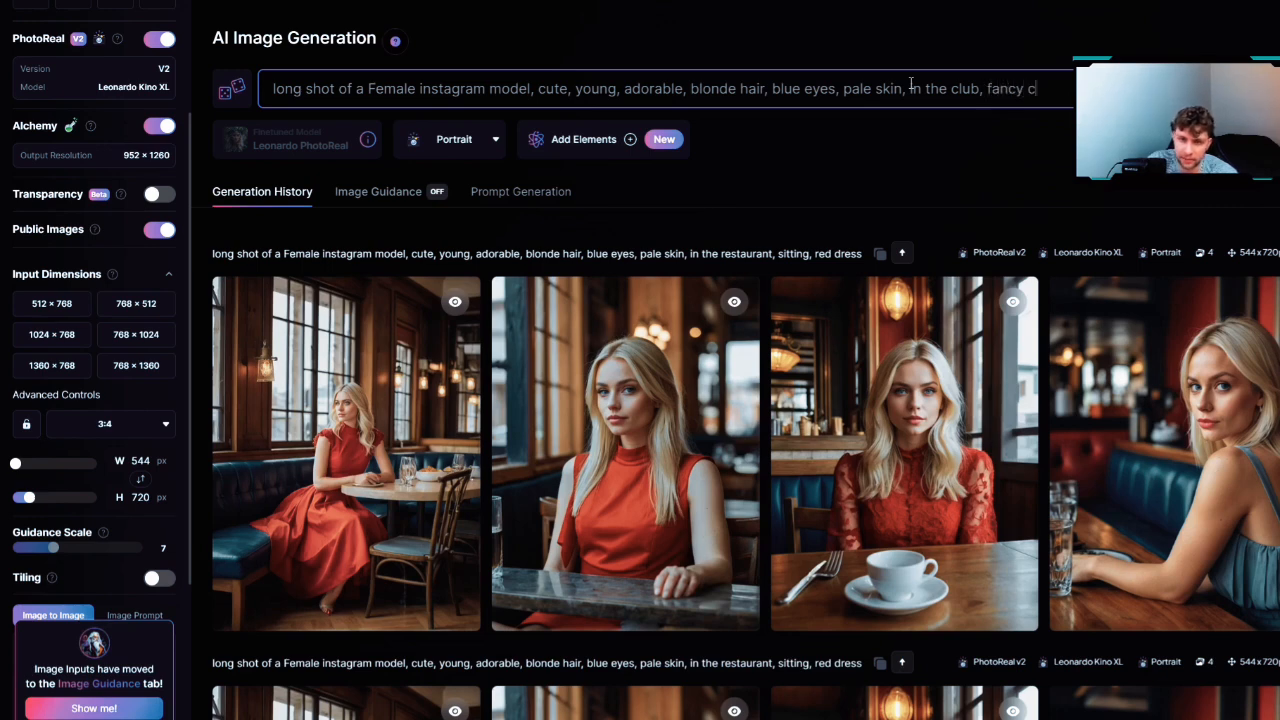
{"action": "key", "text": "BackSpace"}
{"action": "key", "text": "BackSpace"}
{"action": "key", "text": "BackSpace"}
{"action": "type", "text": "dr"}
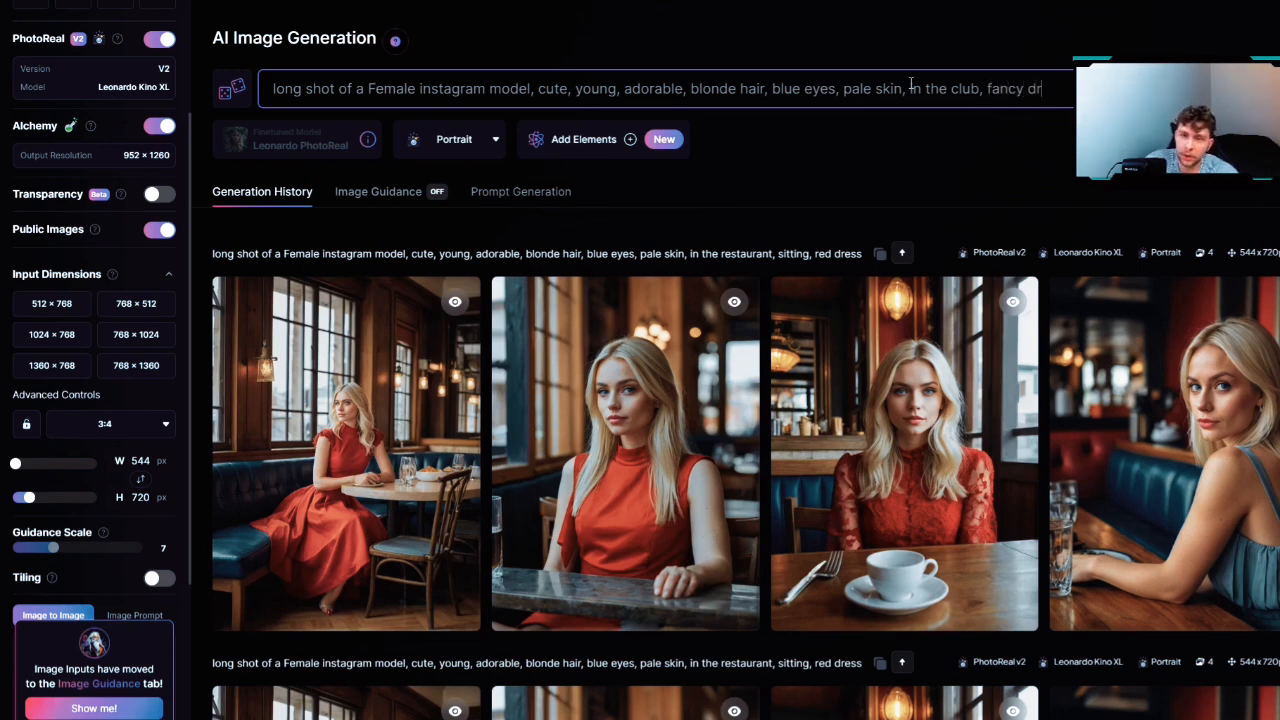
{"action": "type", "text": "ess"}
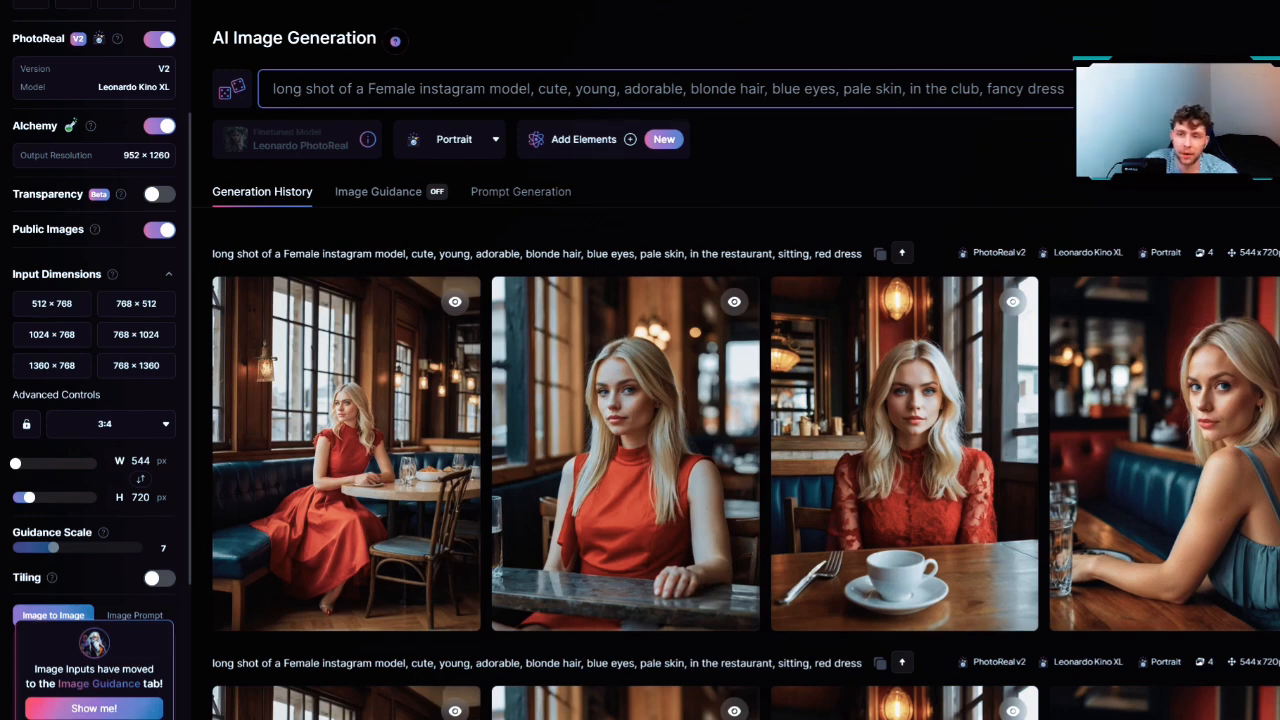
{"action": "left_click", "coordinate": [1220, 89]}
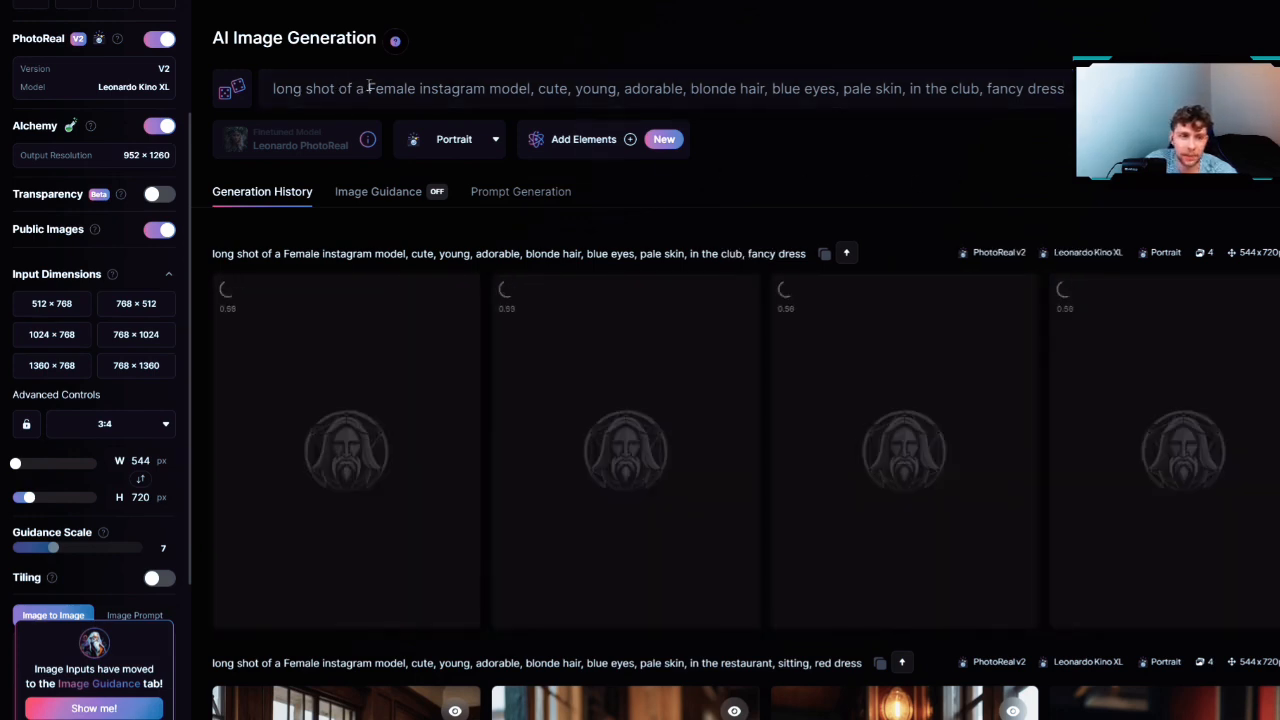
- Remove "long shot of a" from the start of the club prompt and generate another batch
{"action": "left_click_drag", "start_coordinate": [368, 88], "coordinate": [270, 88]}
{"action": "key", "text": "BackSpace"}
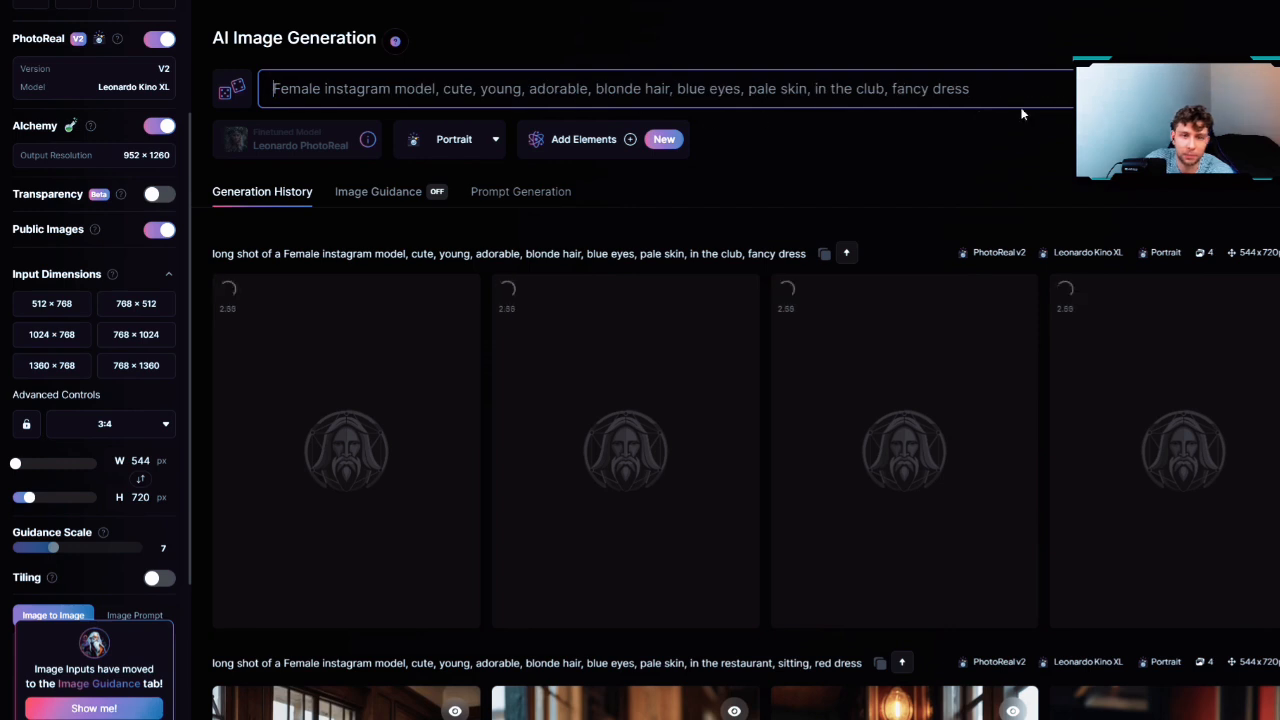
{"action": "left_click", "coordinate": [1220, 89]}
- Replace "in the club, fancy dress" in the prompt with "in the hotel room, pink t shirt, black pants" and generate a new batch
{"action": "left_click", "coordinate": [1029, 89]}
{"action": "left_click_drag", "start_coordinate": [962, 89], "coordinate": [816, 86]}
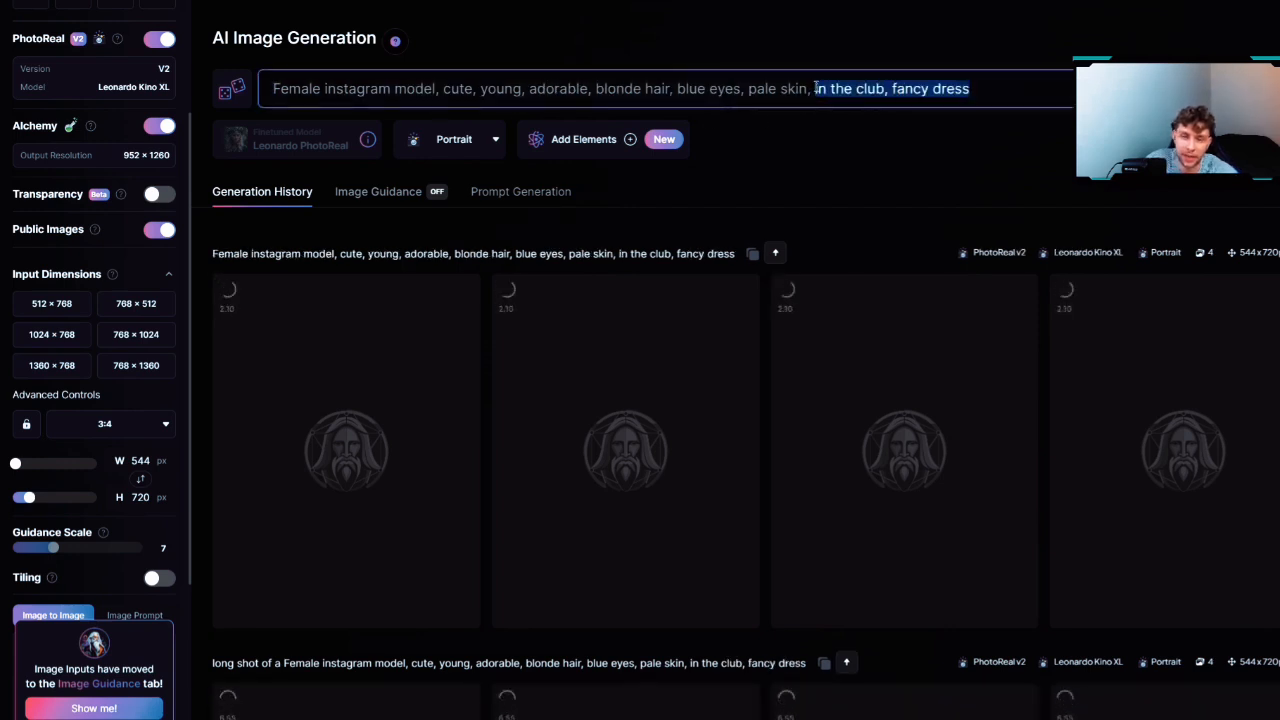
{"action": "type", "text": "In the "}
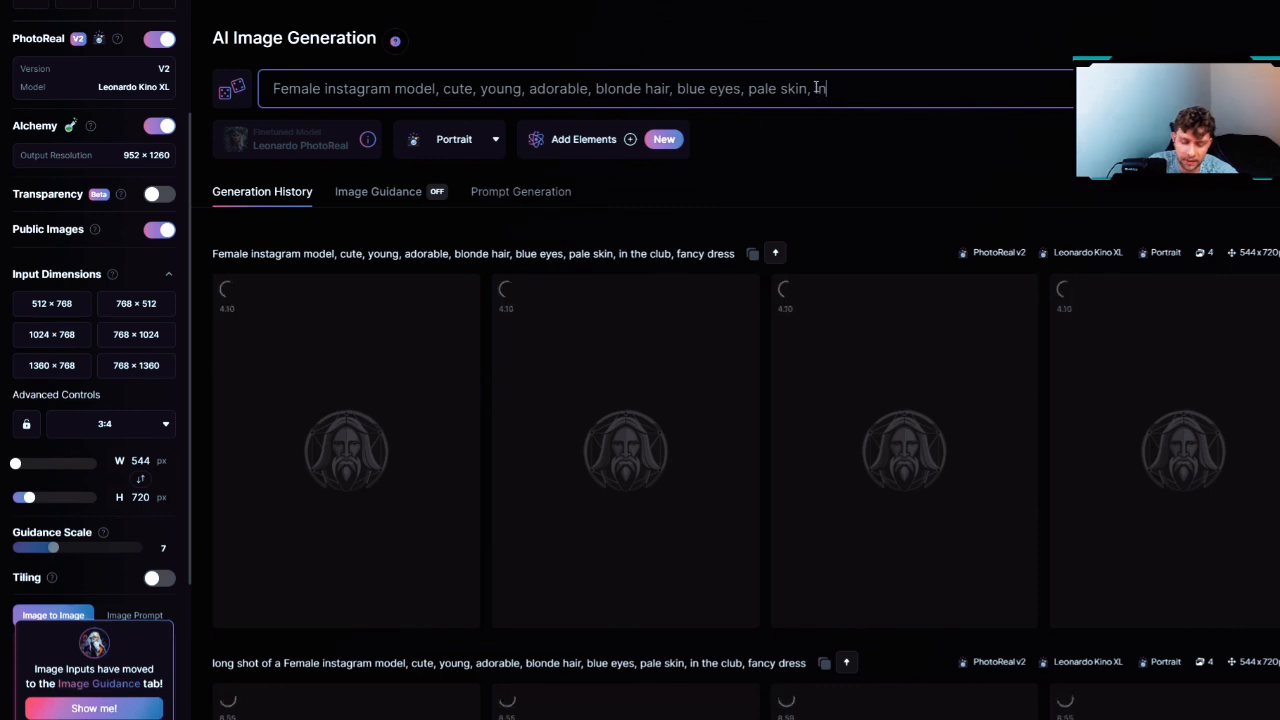
{"action": "type", "text": "hotel"}
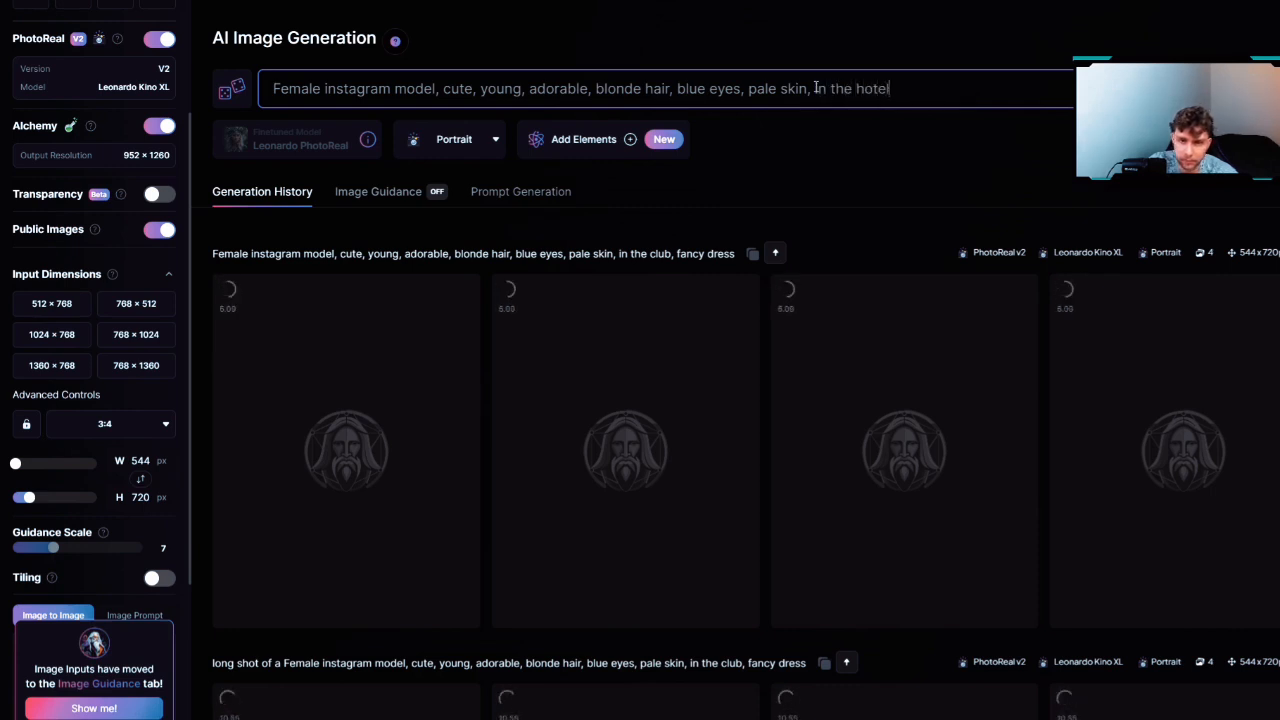
{"action": "type", "text": " room"}
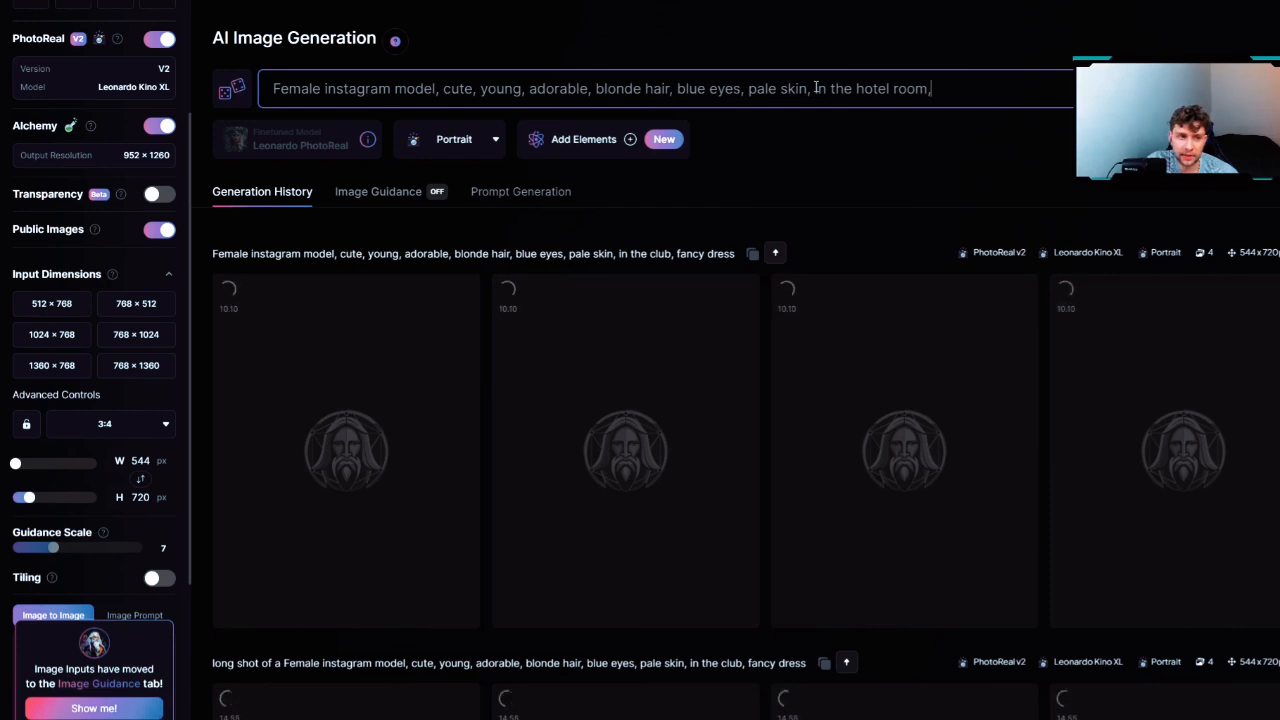
{"action": "type", "text": ", pink"}
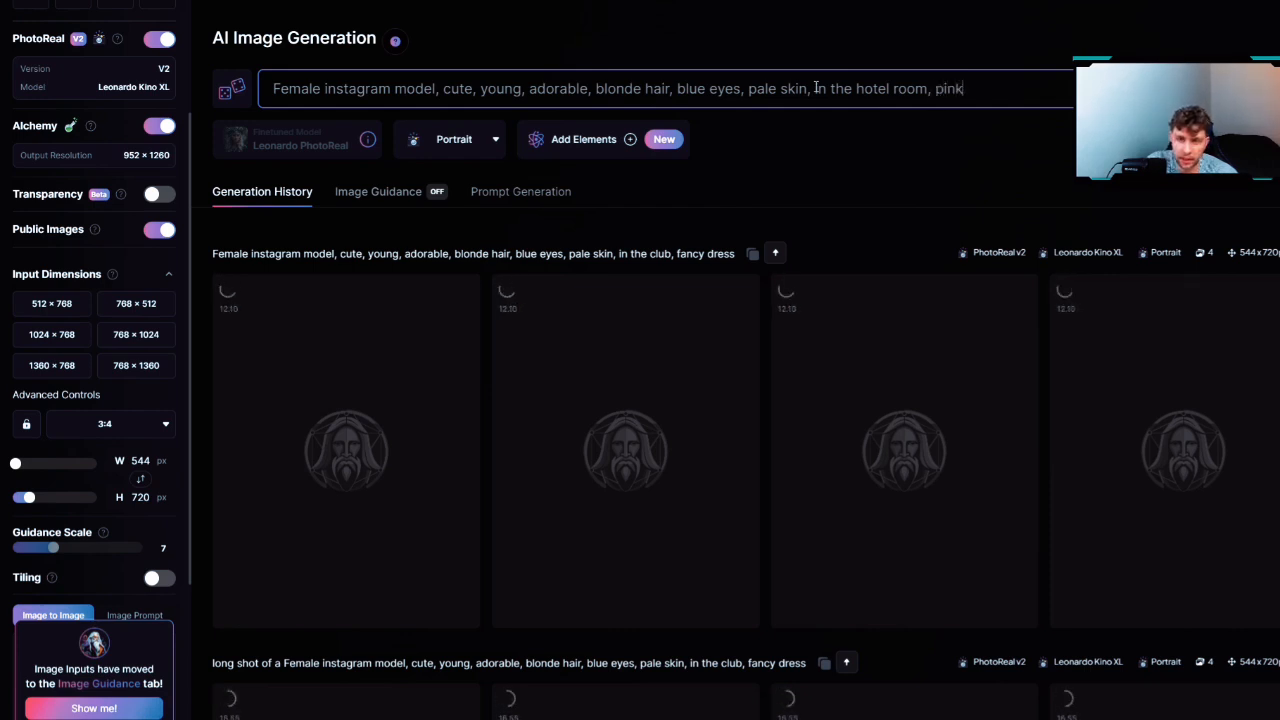
{"action": "type", "text": " t sh"}
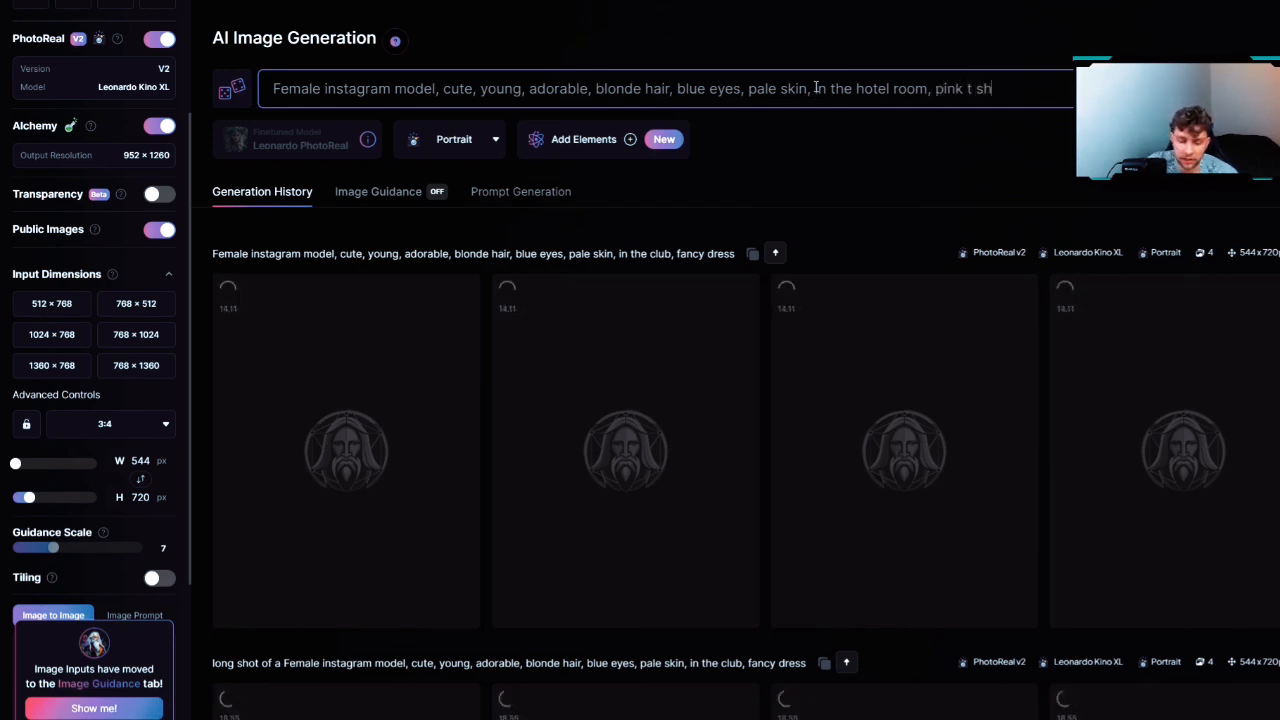
{"action": "type", "text": "irt, bla"}
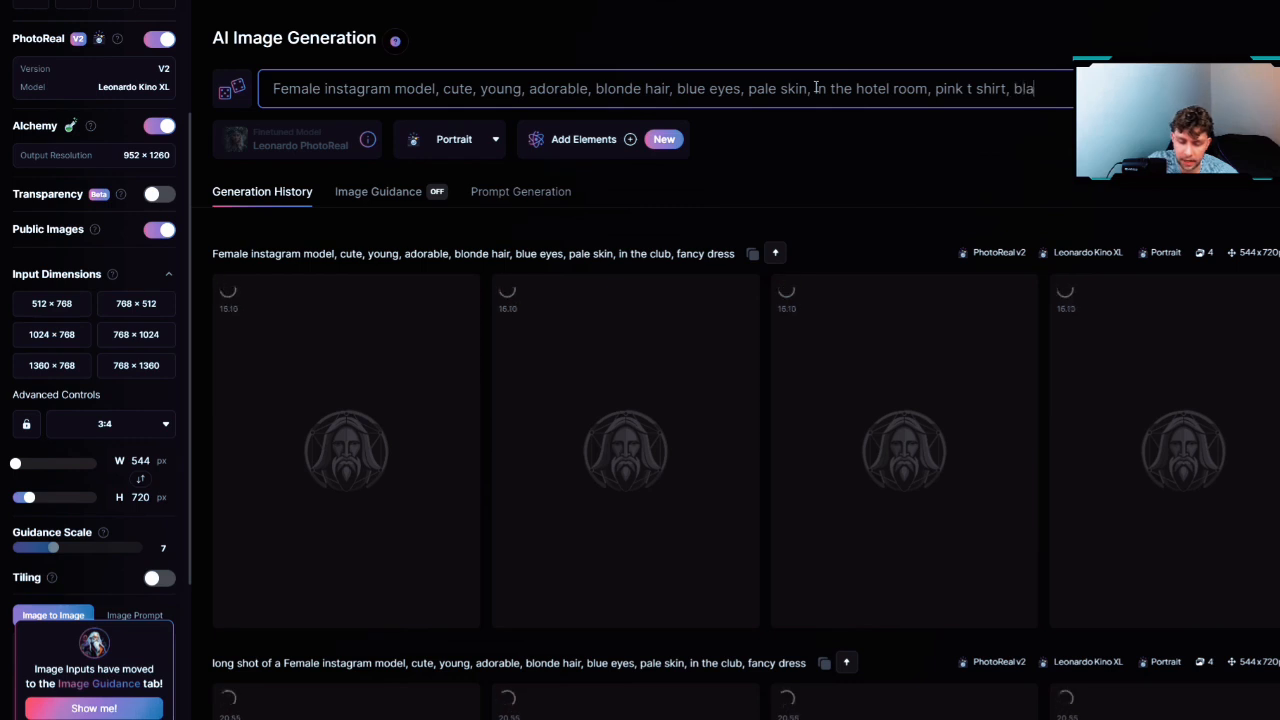
{"action": "type", "text": "ck par"}
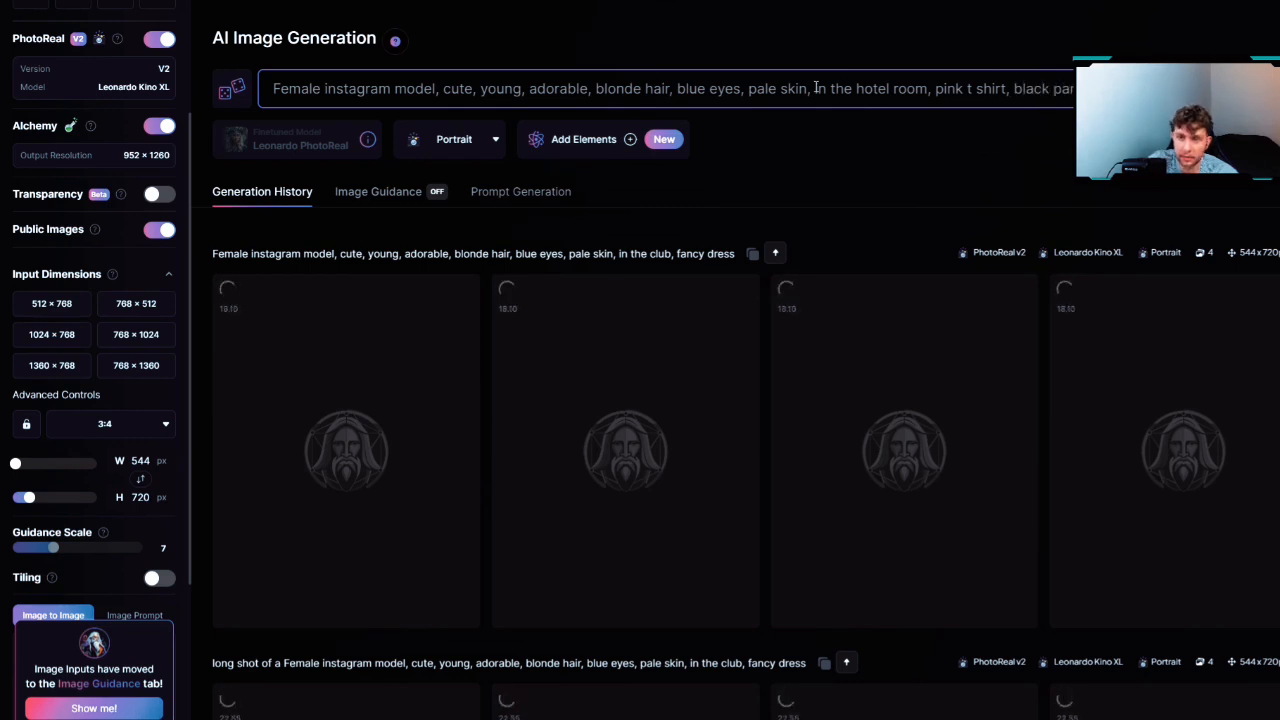
{"action": "left_click", "coordinate": [1200, 90]}
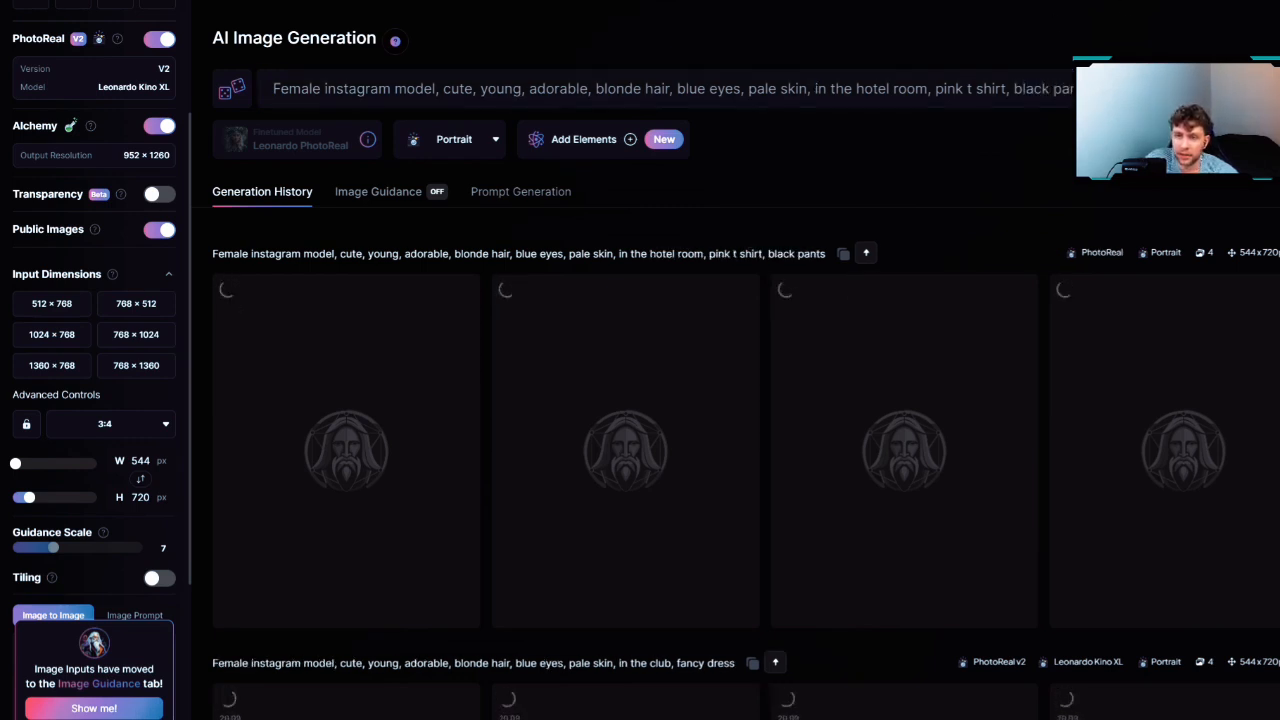
- Compare the faces and framing in the two club batches with the earlier restaurant, nature and plain-prompt batches
{"action": "left_click_drag", "start_coordinate": [1110, 92], "coordinate": [937, 101]}
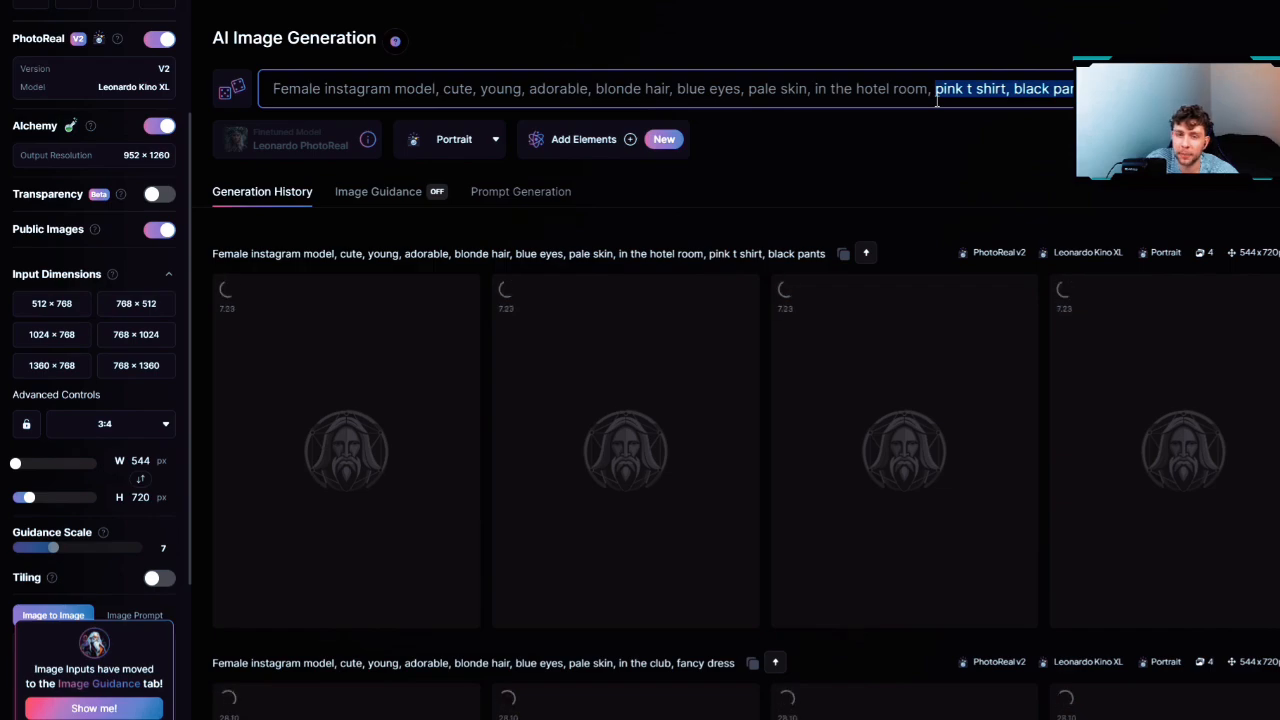
{"action": "scroll", "coordinate": [560, 380], "scroll_direction": "down", "scroll_amount": 5}
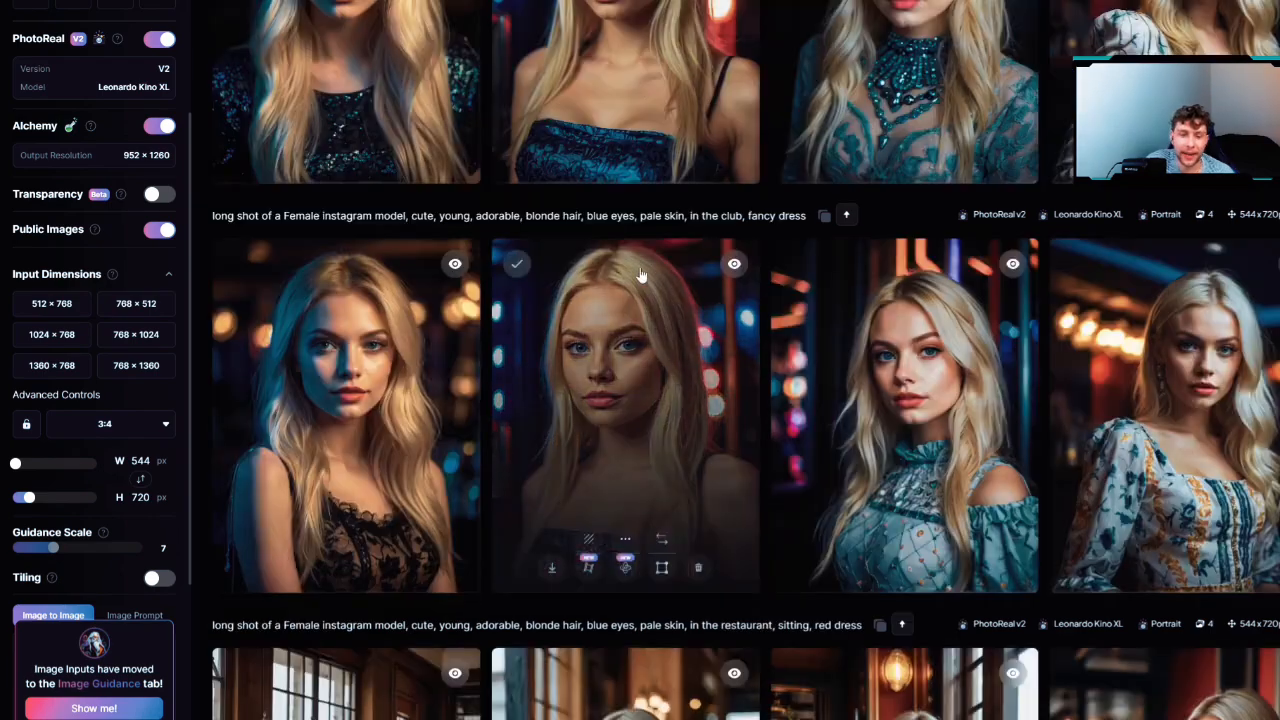
{"action": "scroll", "coordinate": [560, 388], "scroll_direction": "down", "scroll_amount": 8}
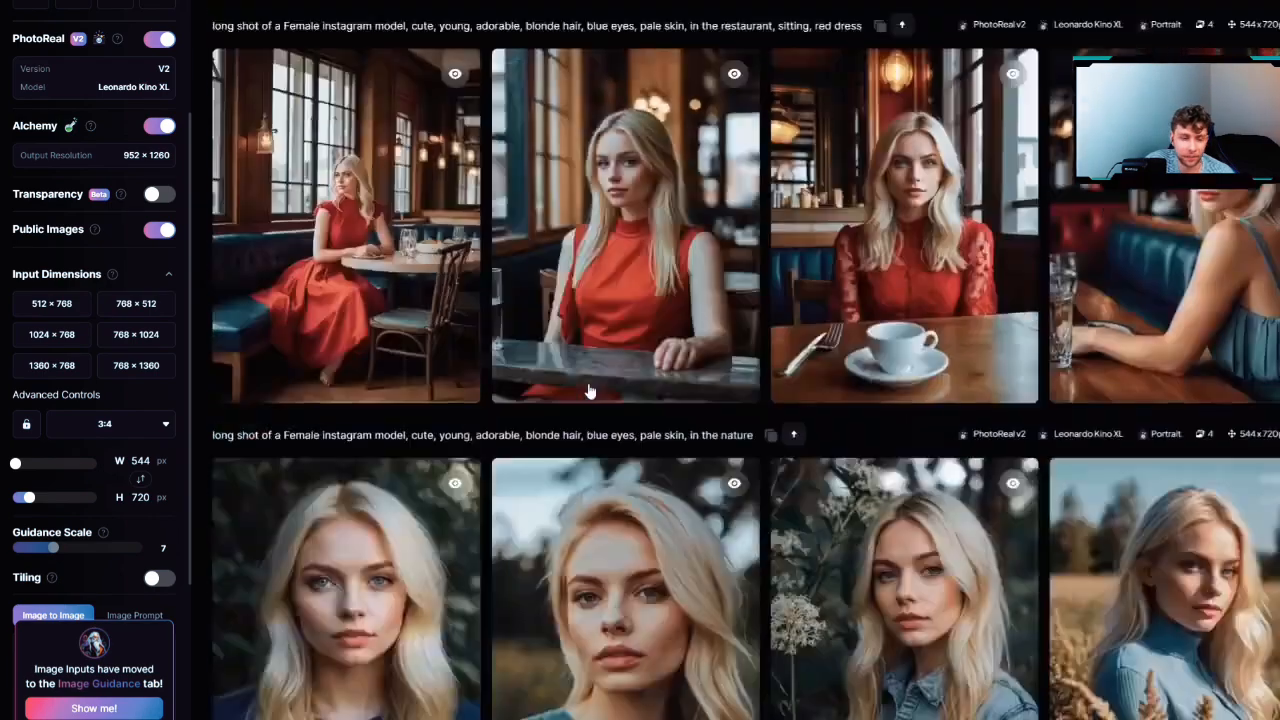
{"action": "scroll", "coordinate": [400, 280], "scroll_direction": "down", "scroll_amount": 2}
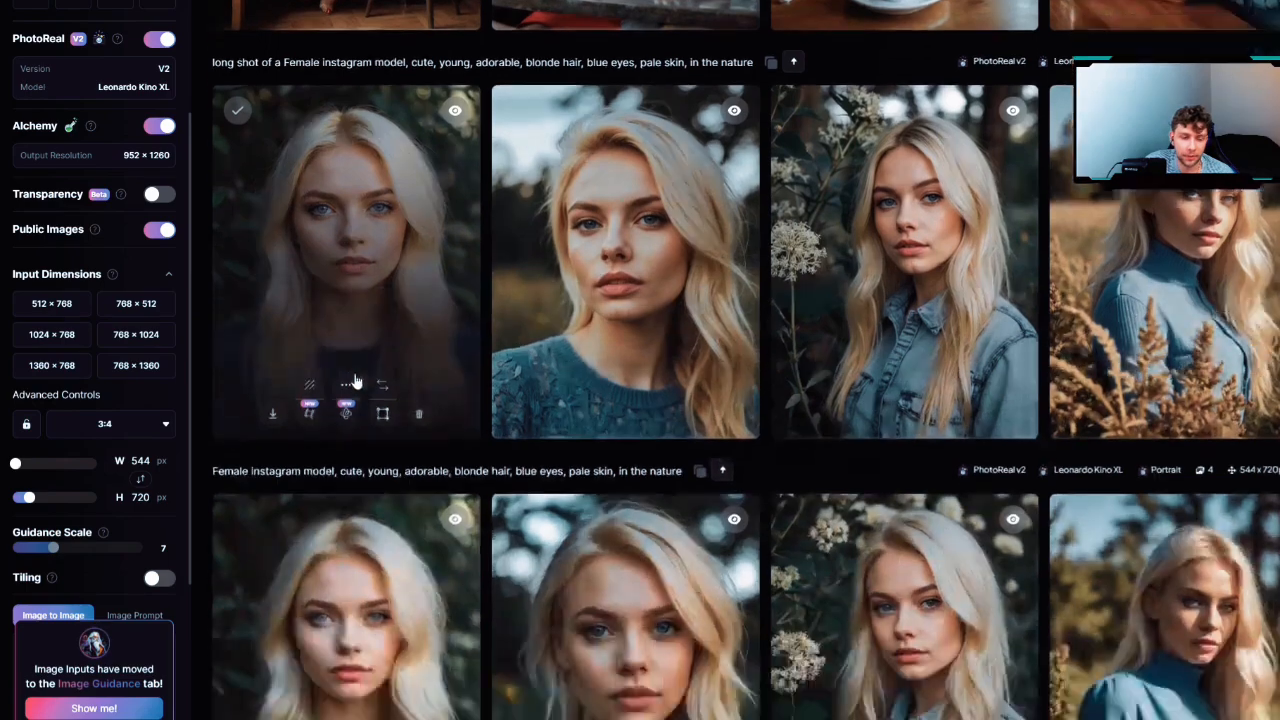
{"action": "scroll", "coordinate": [409, 257], "scroll_direction": "down", "scroll_amount": 4}
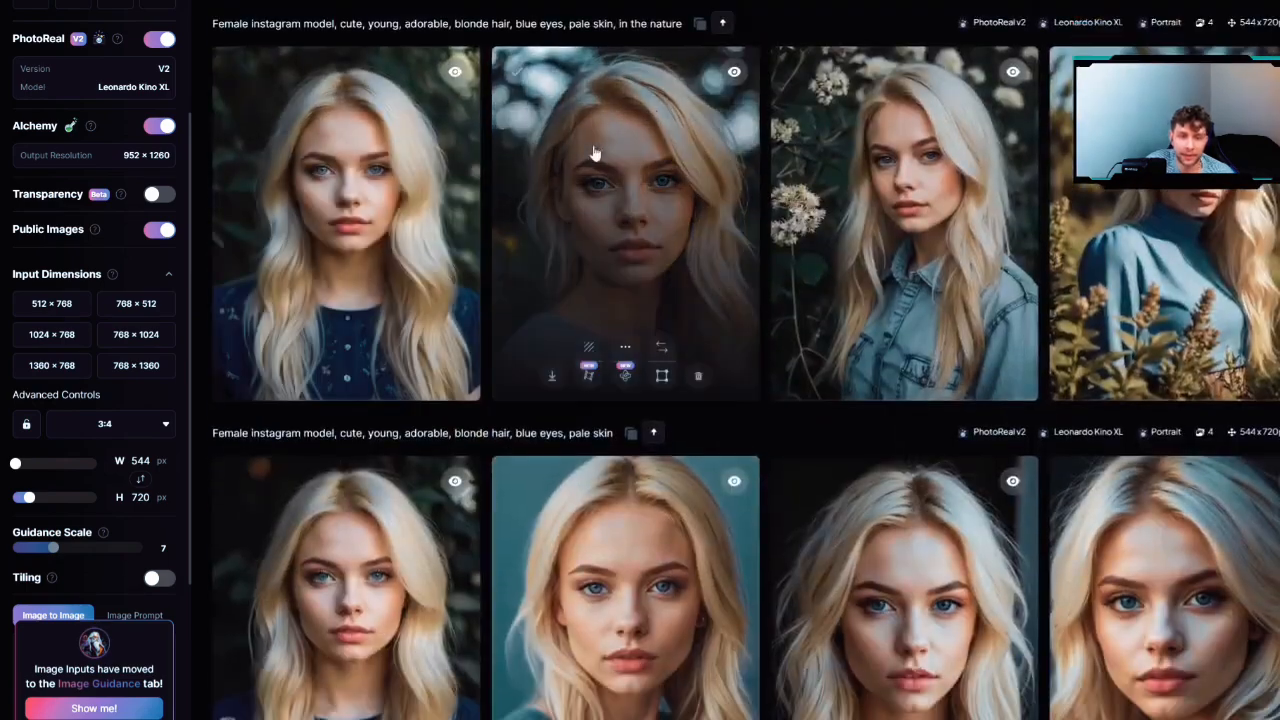
{"action": "scroll", "coordinate": [606, 255], "scroll_direction": "up", "scroll_amount": 10}
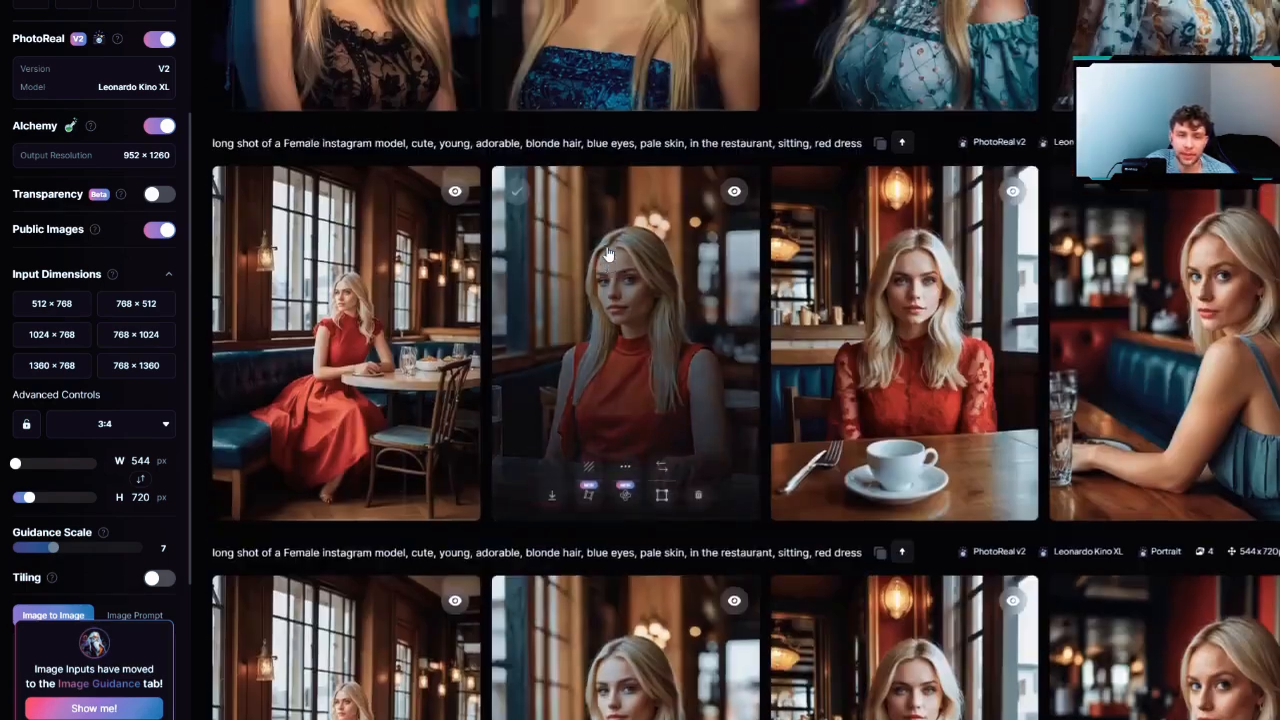
{"action": "scroll", "coordinate": [607, 255], "scroll_direction": "up", "scroll_amount": 2}
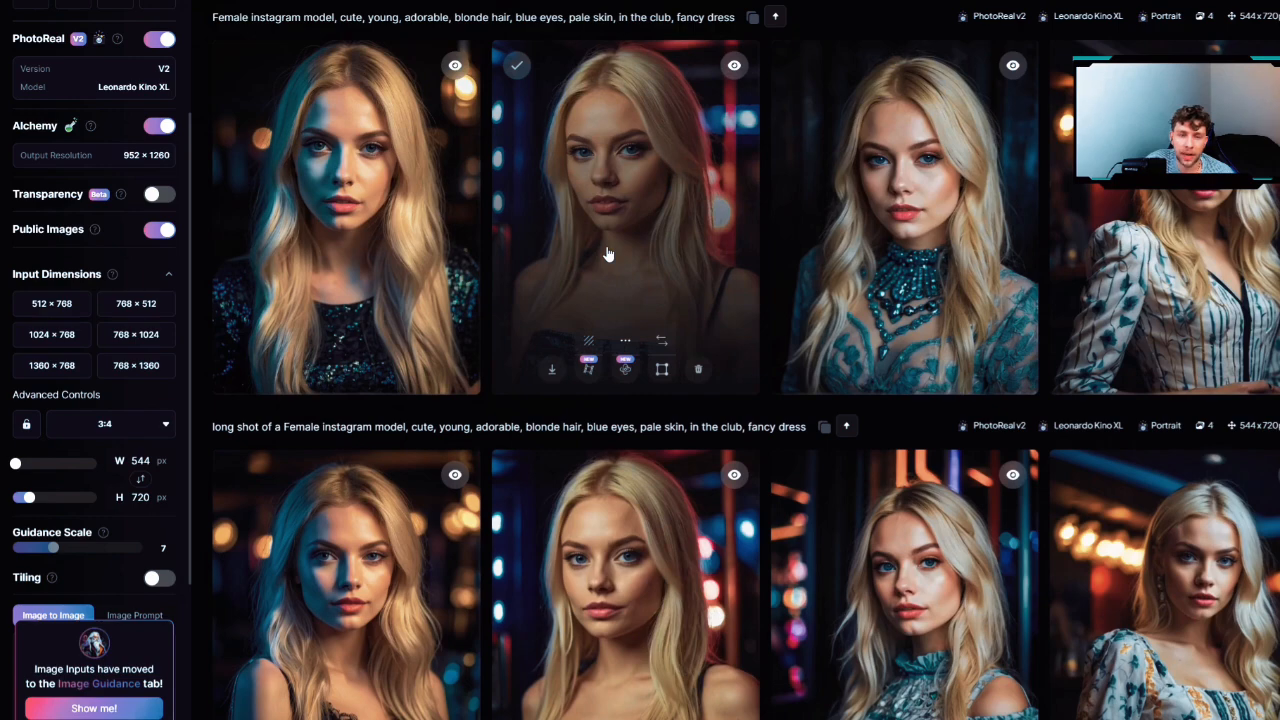
{"action": "scroll", "coordinate": [607, 255], "scroll_direction": "down", "scroll_amount": 3}
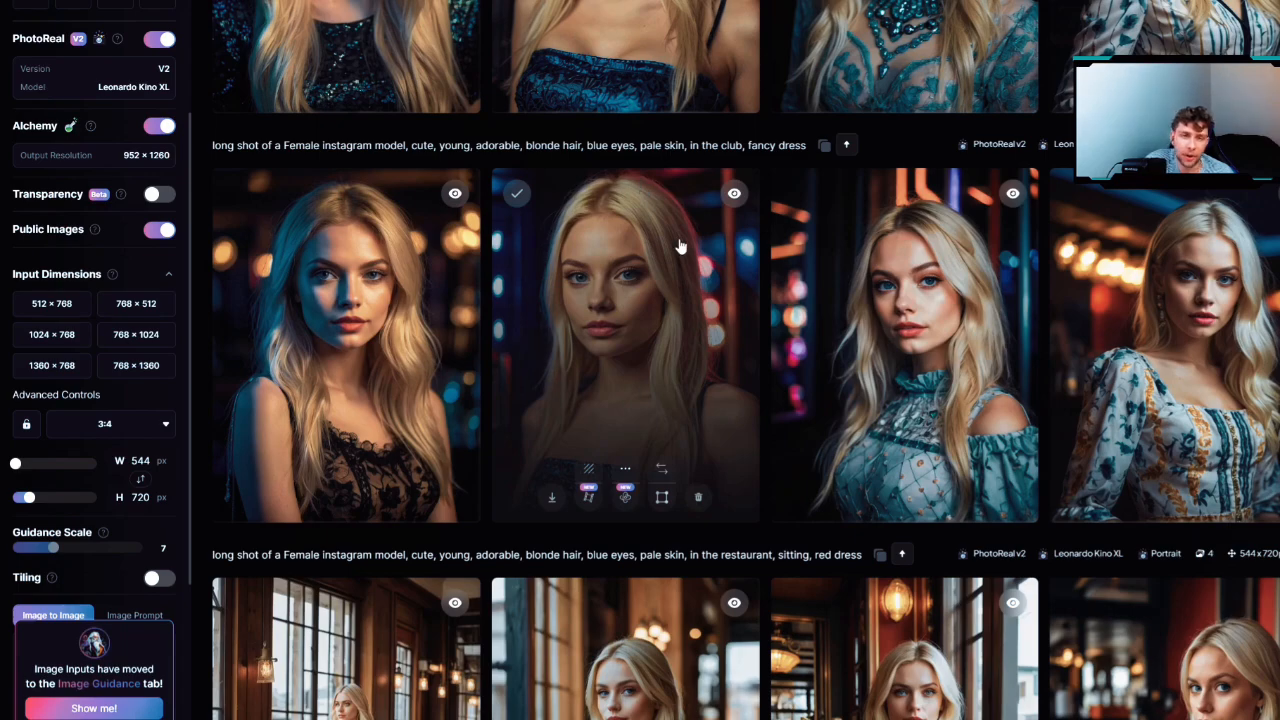
{"action": "scroll", "coordinate": [880, 270], "scroll_direction": "down", "scroll_amount": 5}
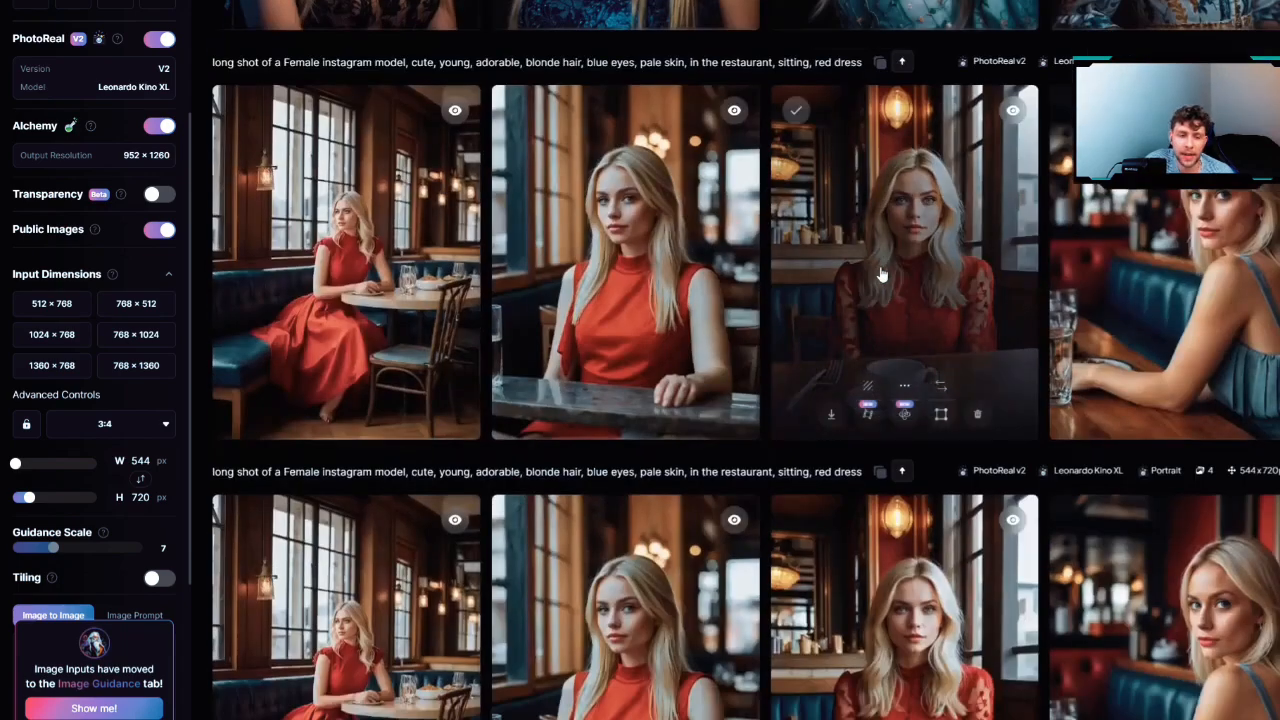
{"action": "scroll", "coordinate": [880, 275], "scroll_direction": "down", "scroll_amount": 7}
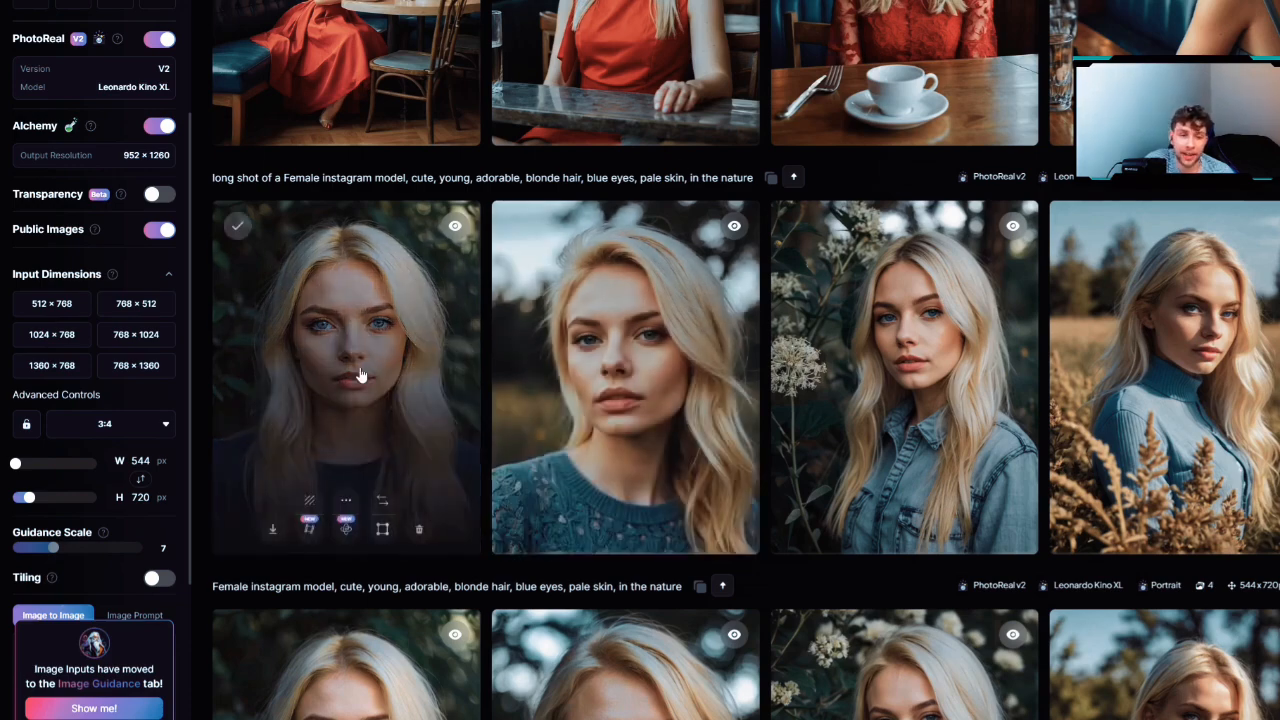
{"action": "scroll", "coordinate": [430, 348], "scroll_direction": "up", "scroll_amount": 4}
{"action": "scroll", "coordinate": [430, 348], "scroll_direction": "up", "scroll_amount": 4}
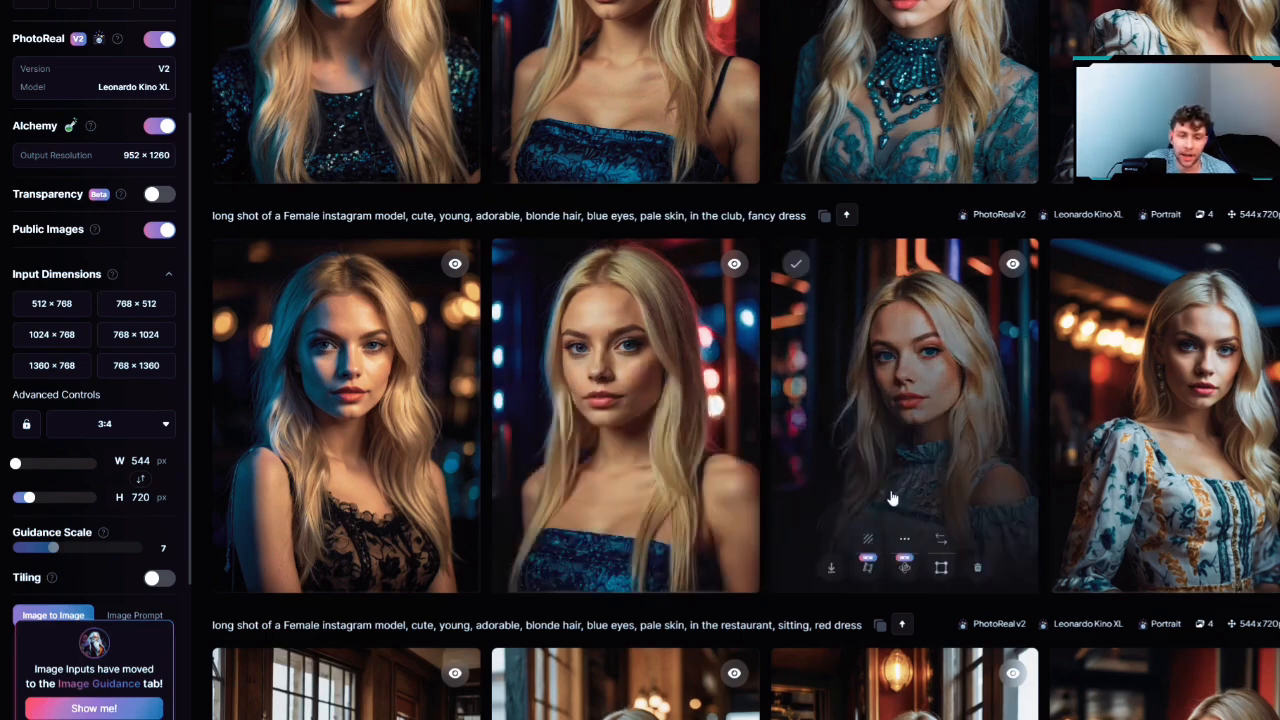
{"action": "scroll", "coordinate": [595, 402], "scroll_direction": "down", "scroll_amount": 6}
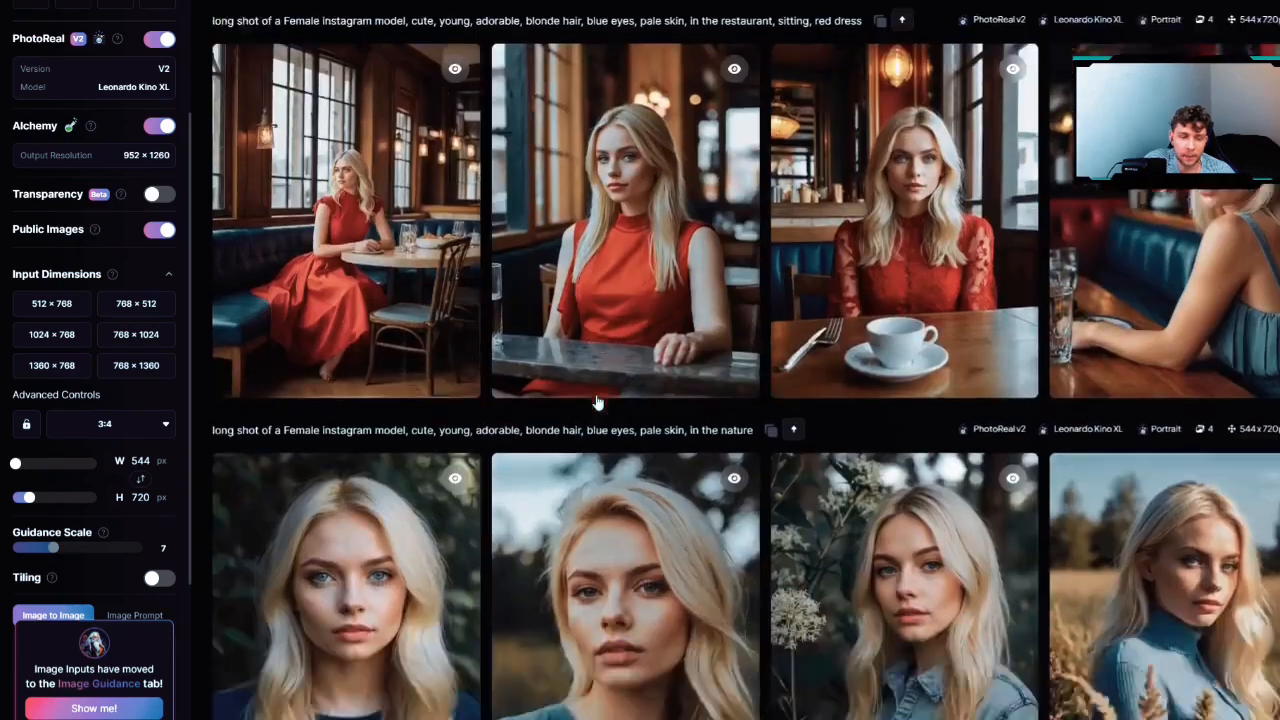
{"action": "scroll", "coordinate": [595, 402], "scroll_direction": "down", "scroll_amount": 3}
{"action": "scroll", "coordinate": [595, 402], "scroll_direction": "up", "scroll_amount": 7}
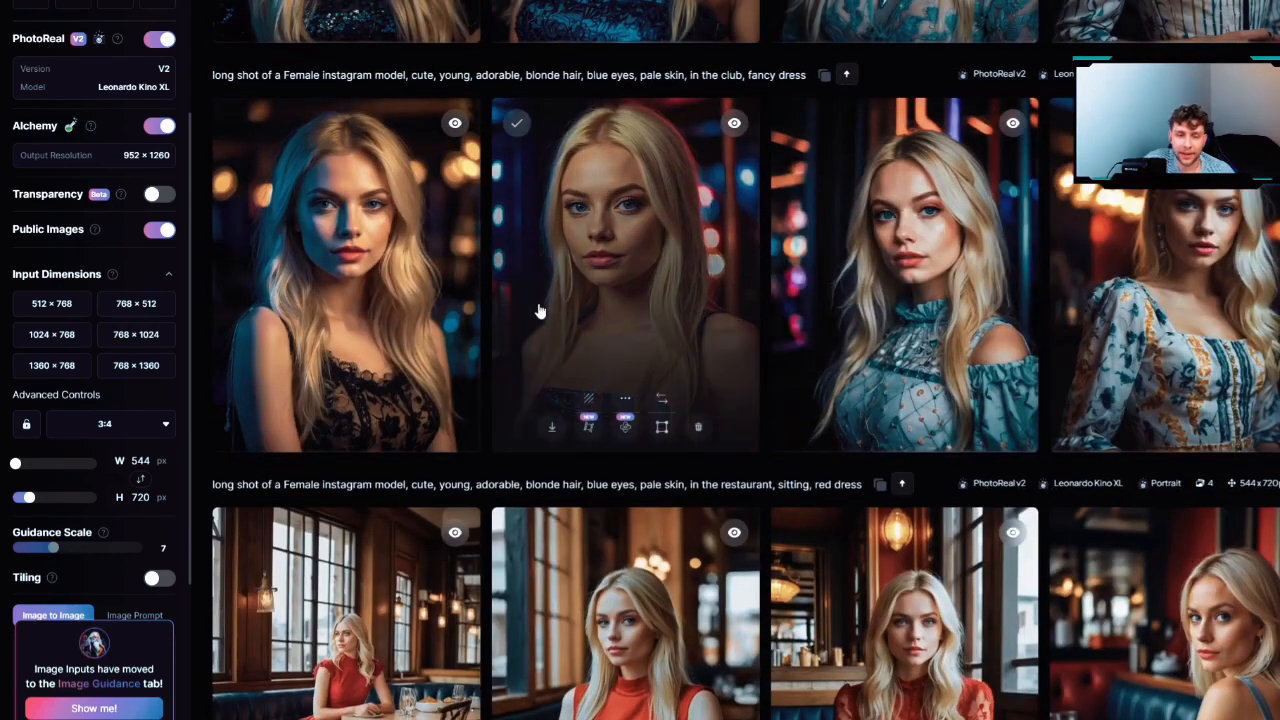
{"action": "scroll", "coordinate": [590, 338], "scroll_direction": "down", "scroll_amount": 8}
{"action": "scroll", "coordinate": [590, 338], "scroll_direction": "down", "scroll_amount": 1}
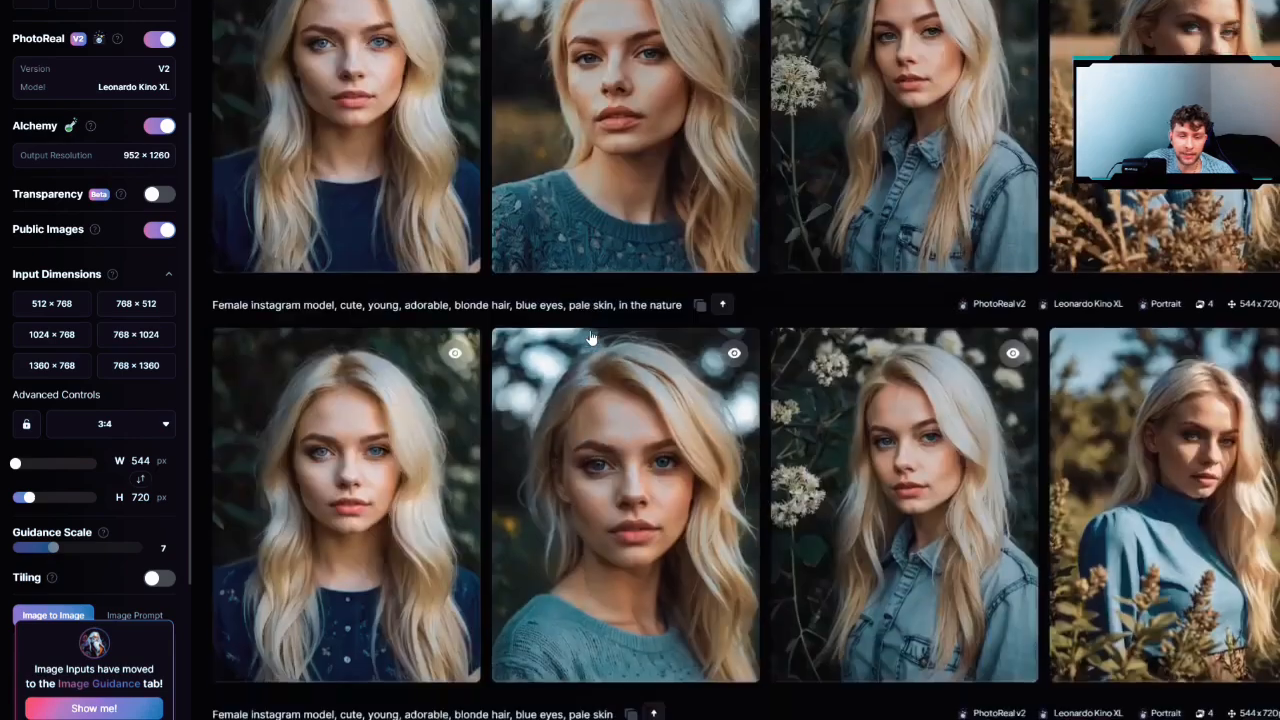
{"action": "scroll", "coordinate": [590, 338], "scroll_direction": "up", "scroll_amount": 15}
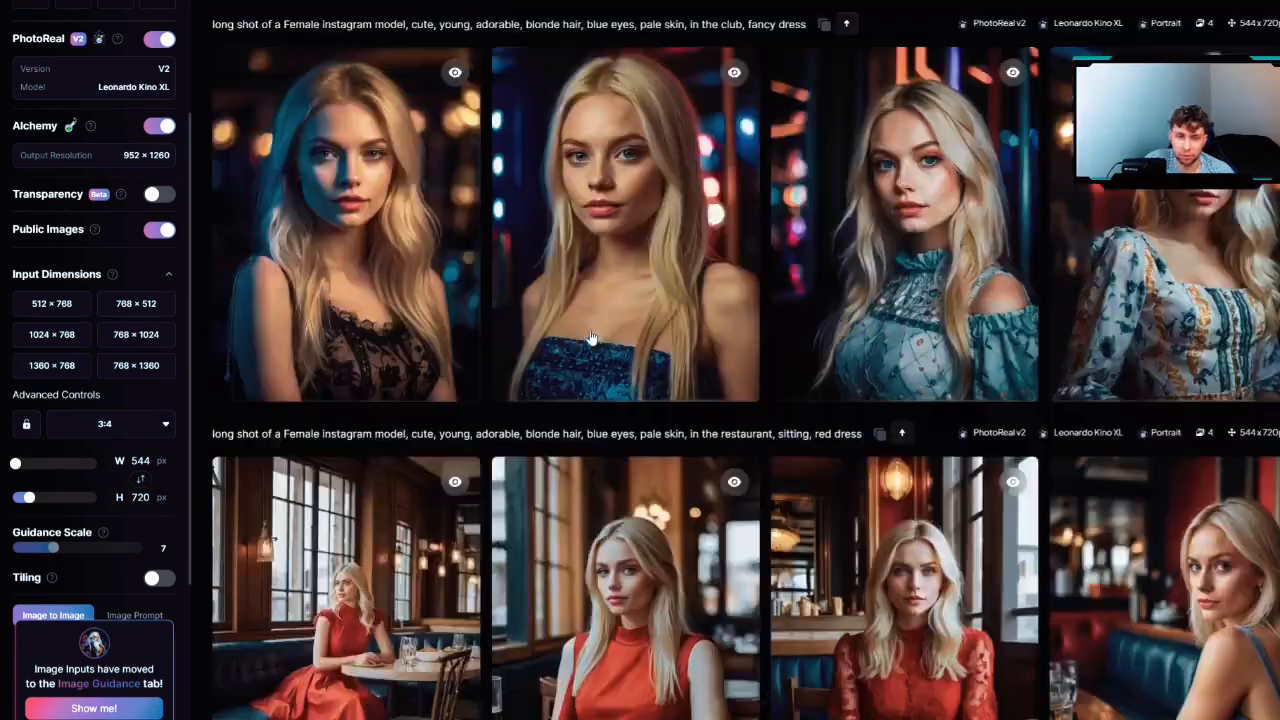
- Examine the hotel room batch with the pink t-shirt and black pants, and compare its faces with the club batch
{"action": "scroll", "coordinate": [590, 338], "scroll_direction": "up", "scroll_amount": 3}
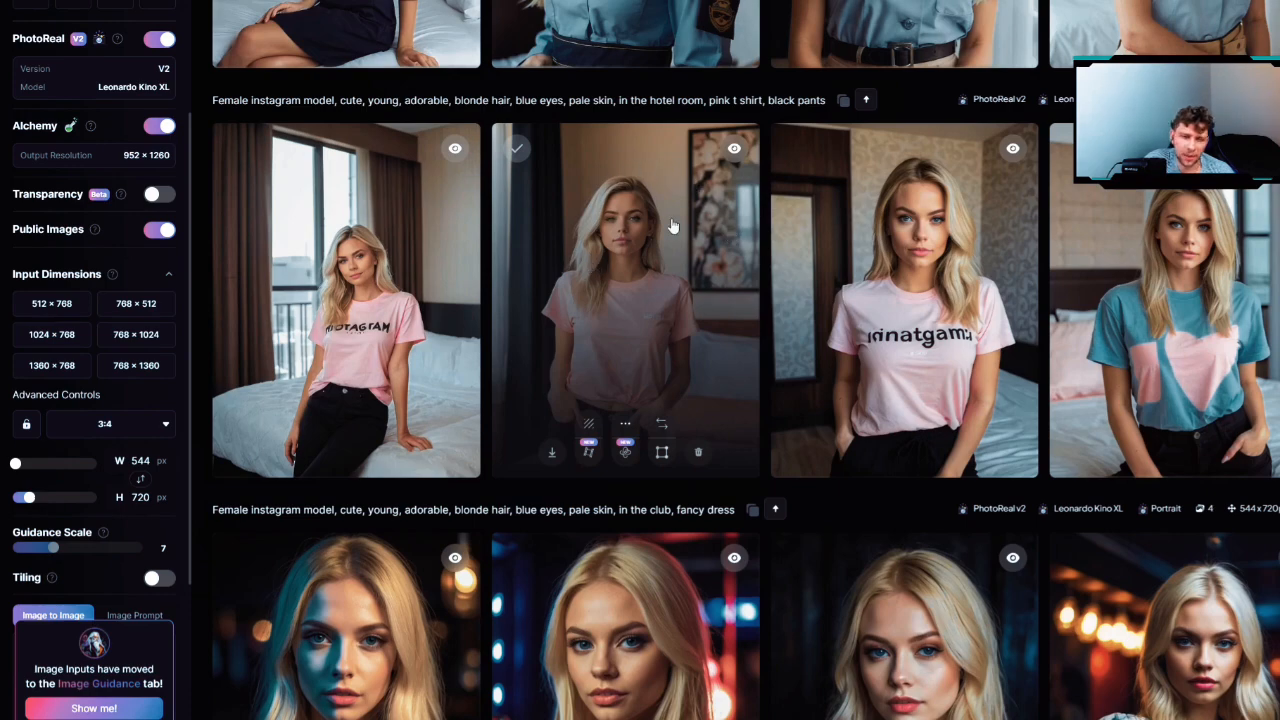
{"action": "scroll", "coordinate": [597, 517], "scroll_direction": "down", "scroll_amount": 1}
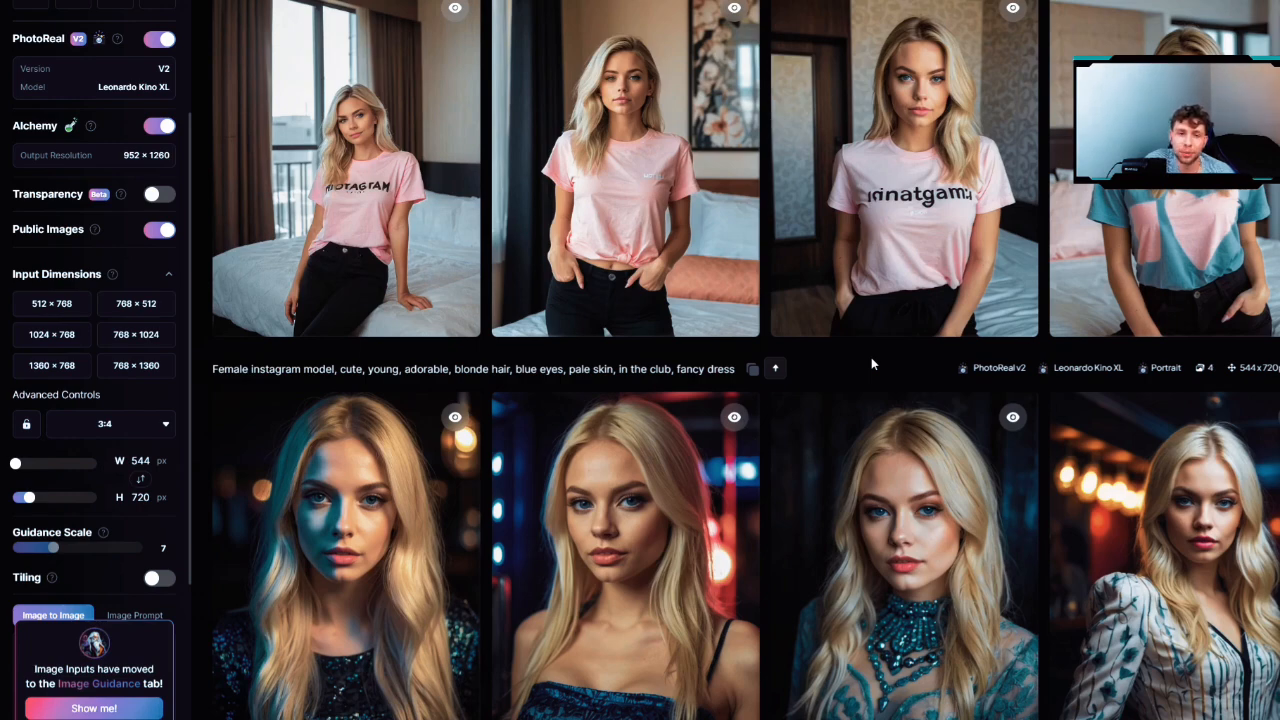
{"action": "scroll", "coordinate": [871, 362], "scroll_direction": "up", "scroll_amount": 10}
{"action": "scroll", "coordinate": [871, 366], "scroll_direction": "down", "scroll_amount": 1}
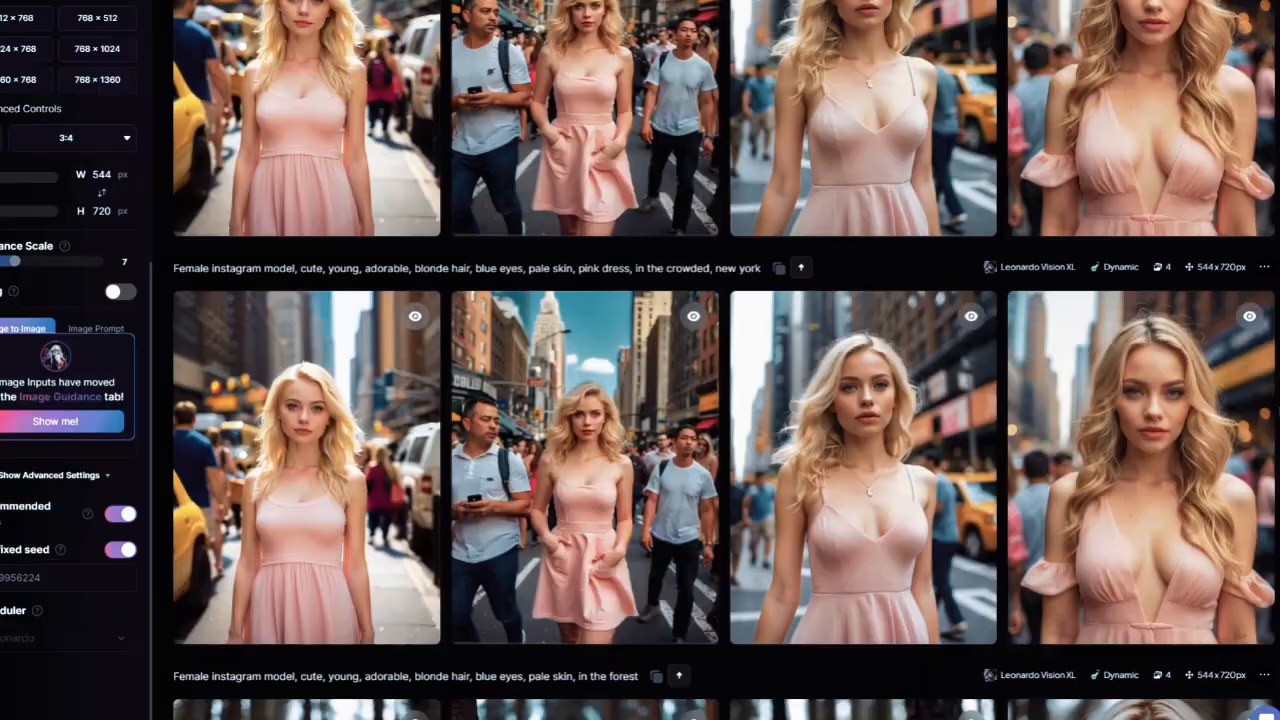
- Compare the faces in the Leonardo Vision XL batches of the model in a pink dress in crowded New York
{"action": "left_click", "coordinate": [839, 477]}
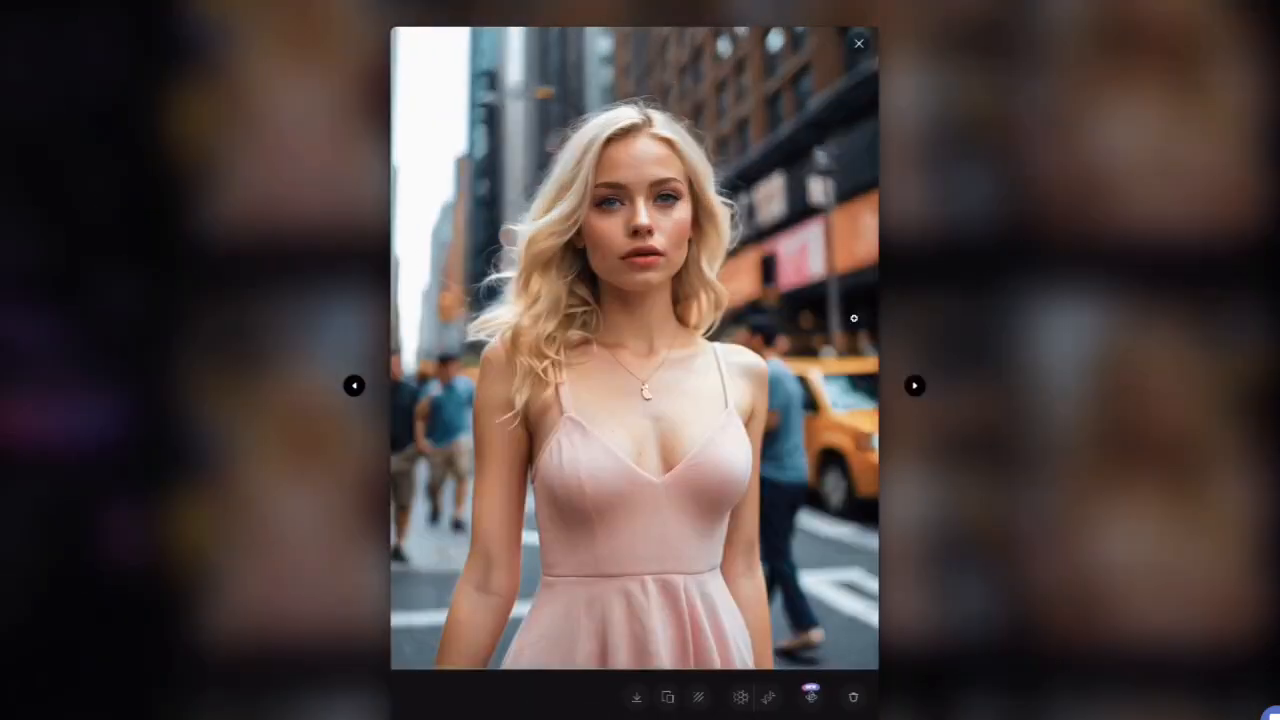
{"action": "left_click", "coordinate": [1000, 281]}
{"action": "left_click", "coordinate": [1110, 411]}
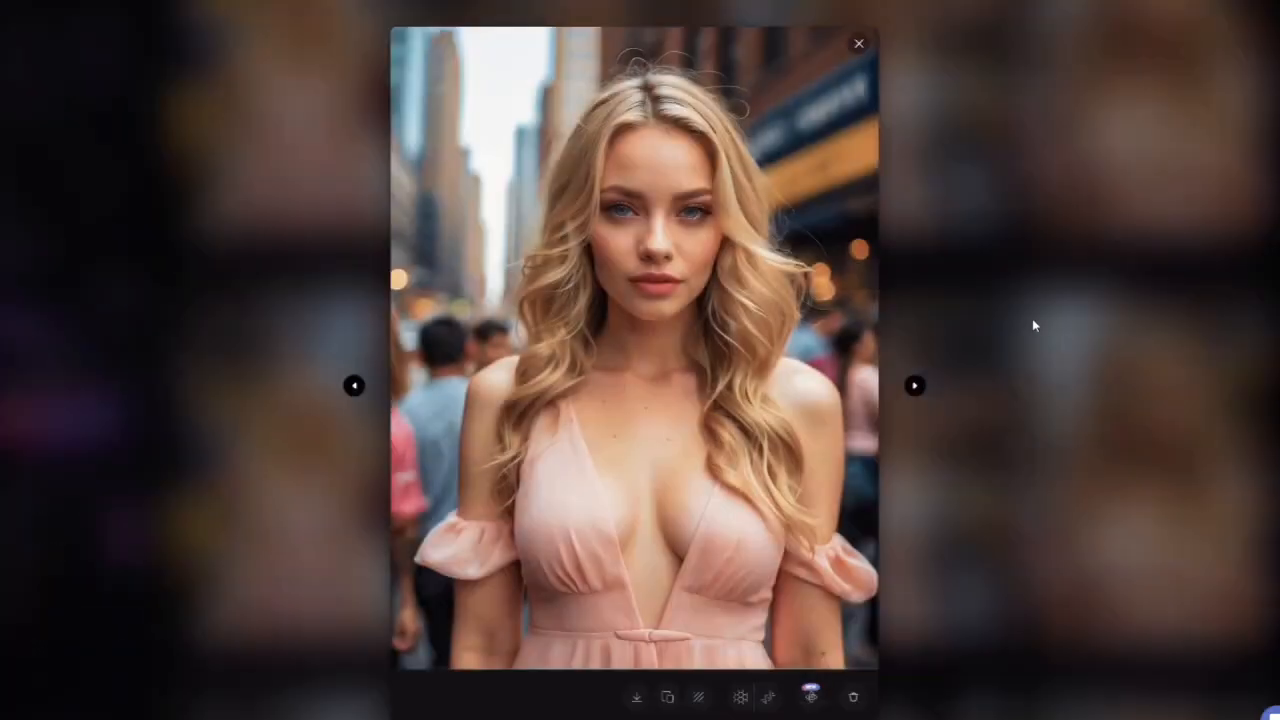
{"action": "left_click", "coordinate": [1034, 325]}
{"action": "left_click", "coordinate": [953, 335]}
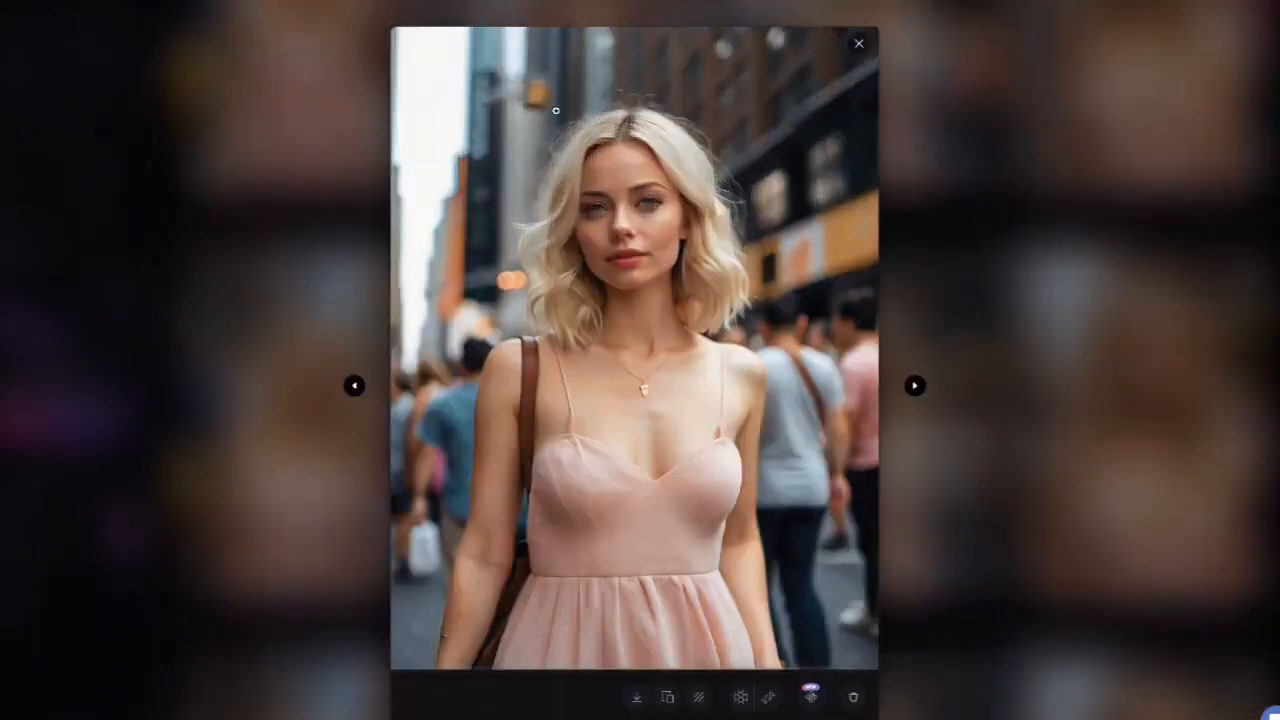
{"action": "left_click", "coordinate": [1030, 268]}
{"action": "scroll", "coordinate": [1030, 268], "scroll_direction": "down", "scroll_amount": 4}
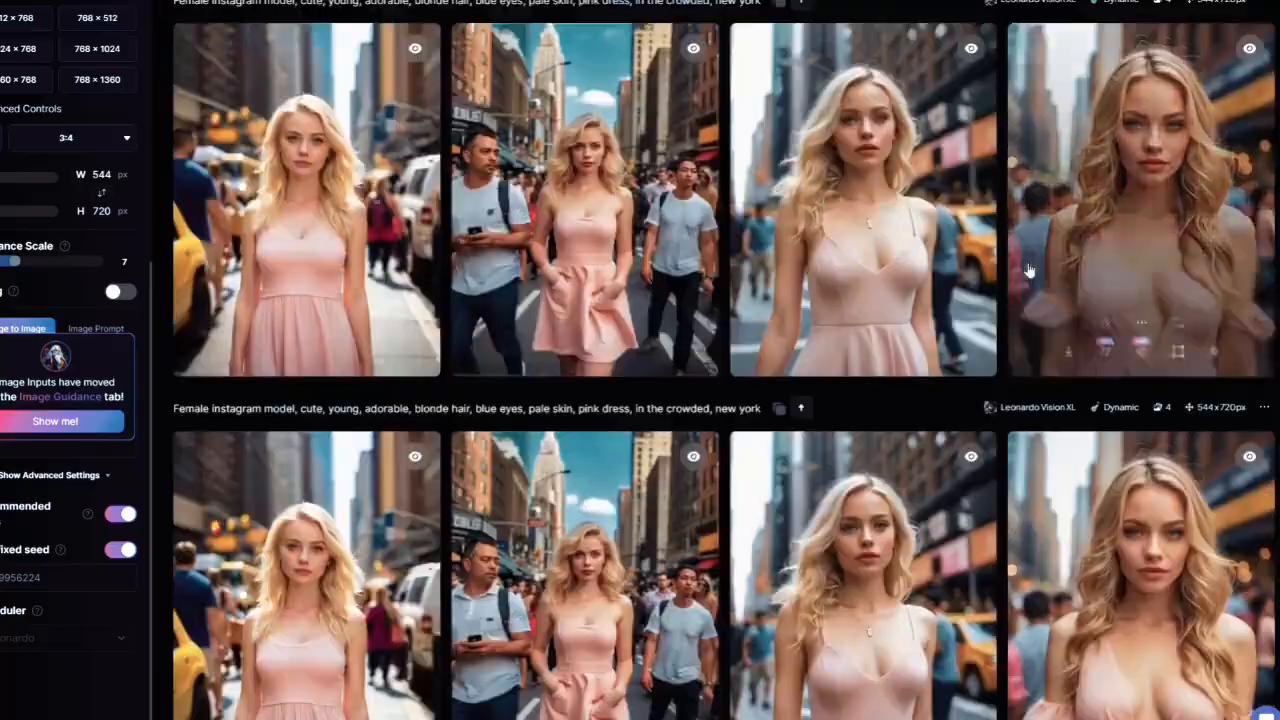
- Examine the hotel room uniform images enlarged, comparing the faces across the Leonardo Diffusion XL and PhotoReal batches
{"action": "left_click", "coordinate": [869, 420]}
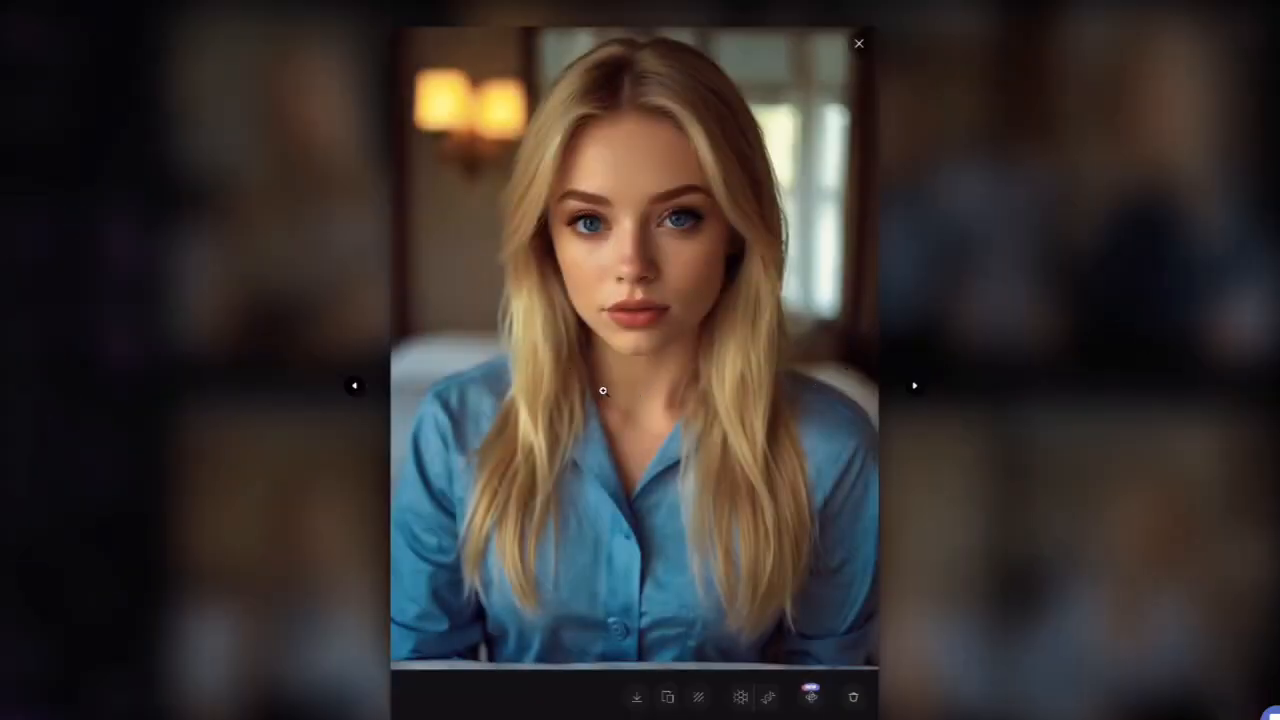
{"action": "left_click", "coordinate": [1061, 295]}
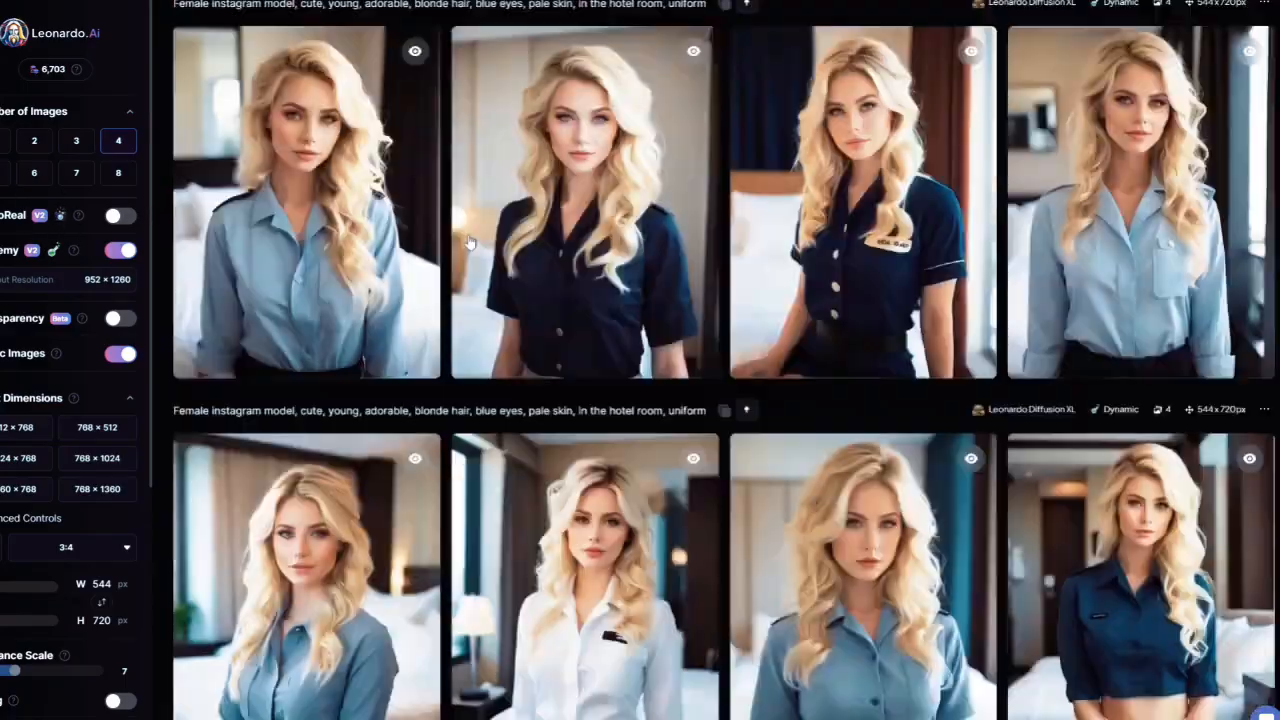
{"action": "scroll", "coordinate": [466, 240], "scroll_direction": "down", "scroll_amount": 3}
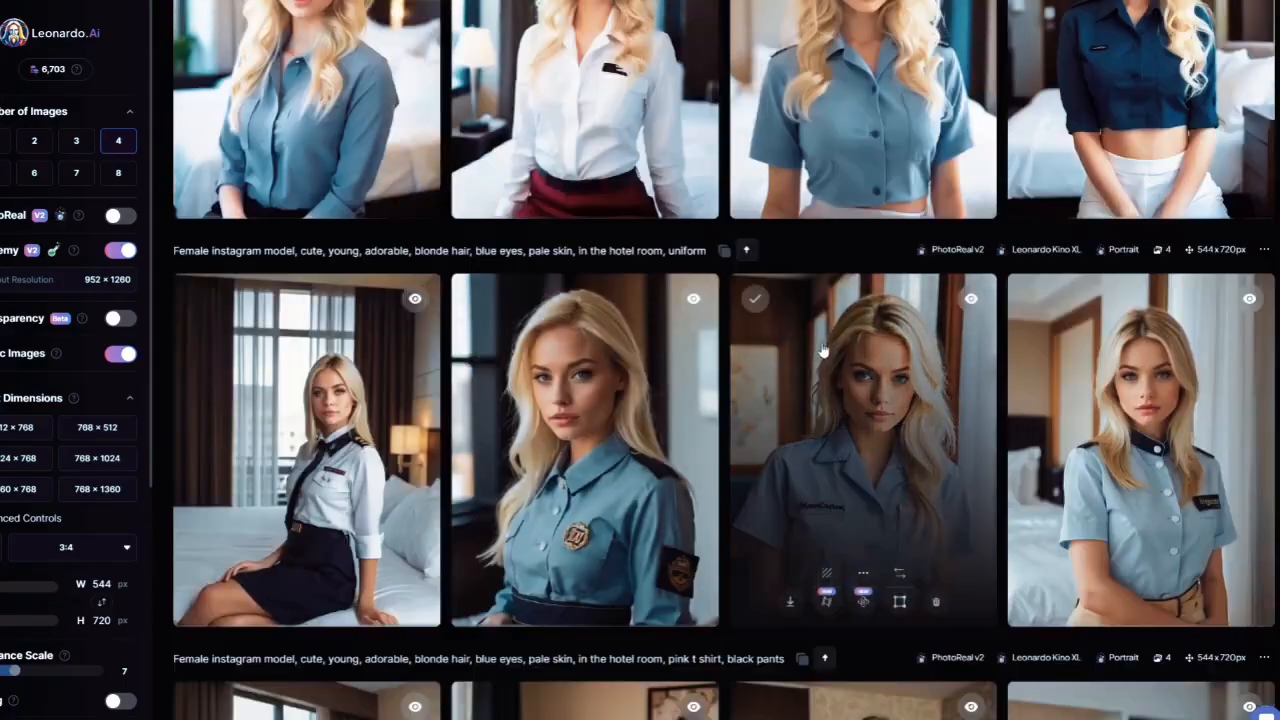
{"action": "left_click", "coordinate": [604, 378]}
{"action": "left_click", "coordinate": [681, 261]}
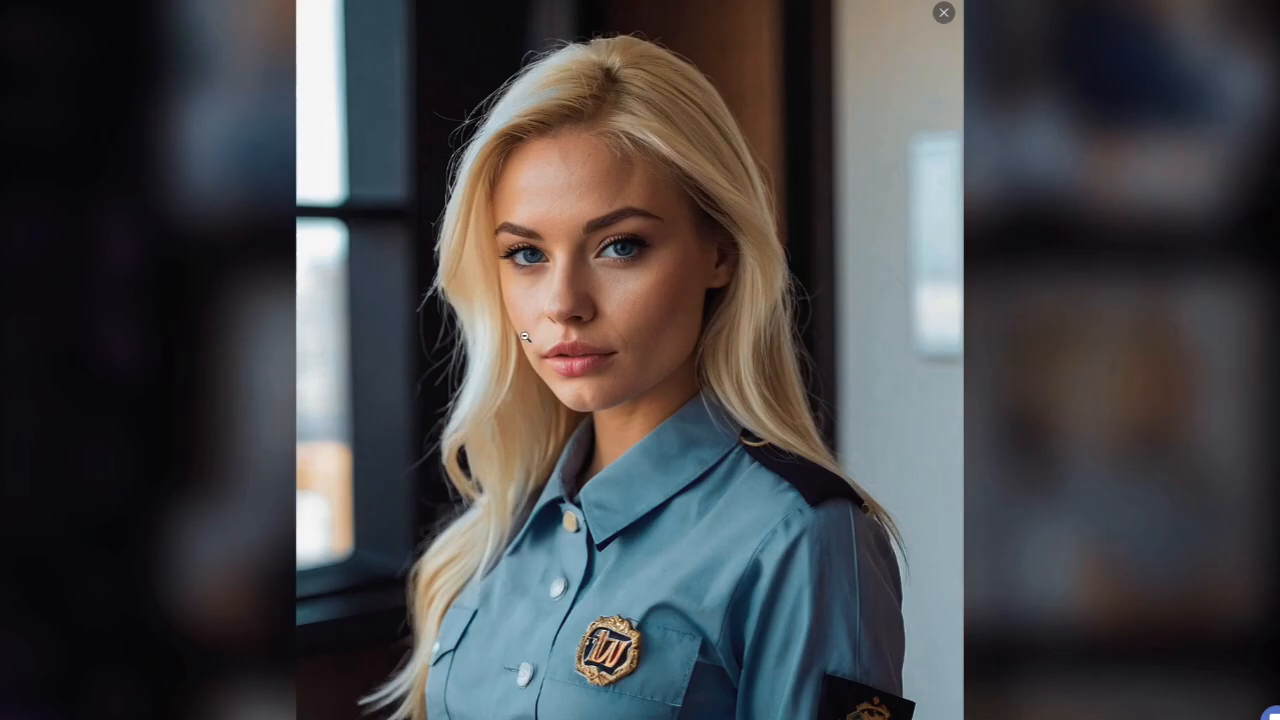
{"action": "left_click", "coordinate": [990, 275]}
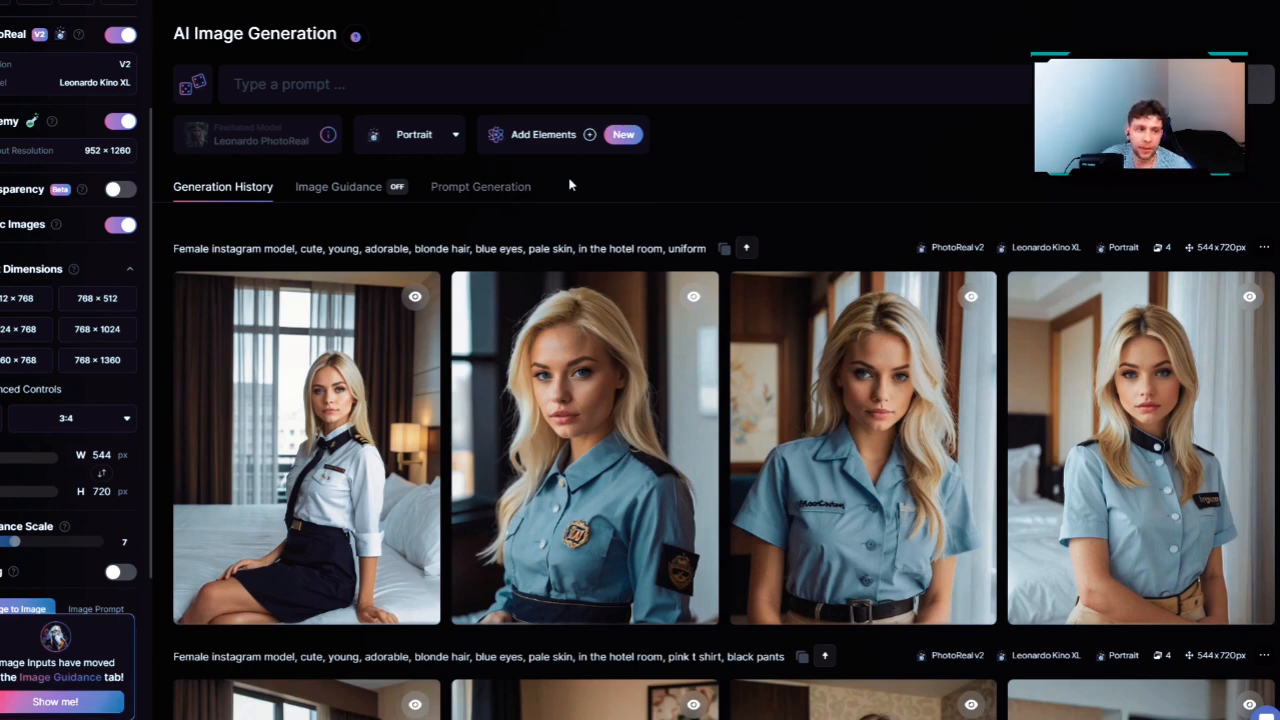
- Turn off PhotoReal and choose Leonardo Diffusion XL as the finetuned model
{"action": "scroll", "coordinate": [45, 160], "scroll_direction": "up", "scroll_amount": 3}
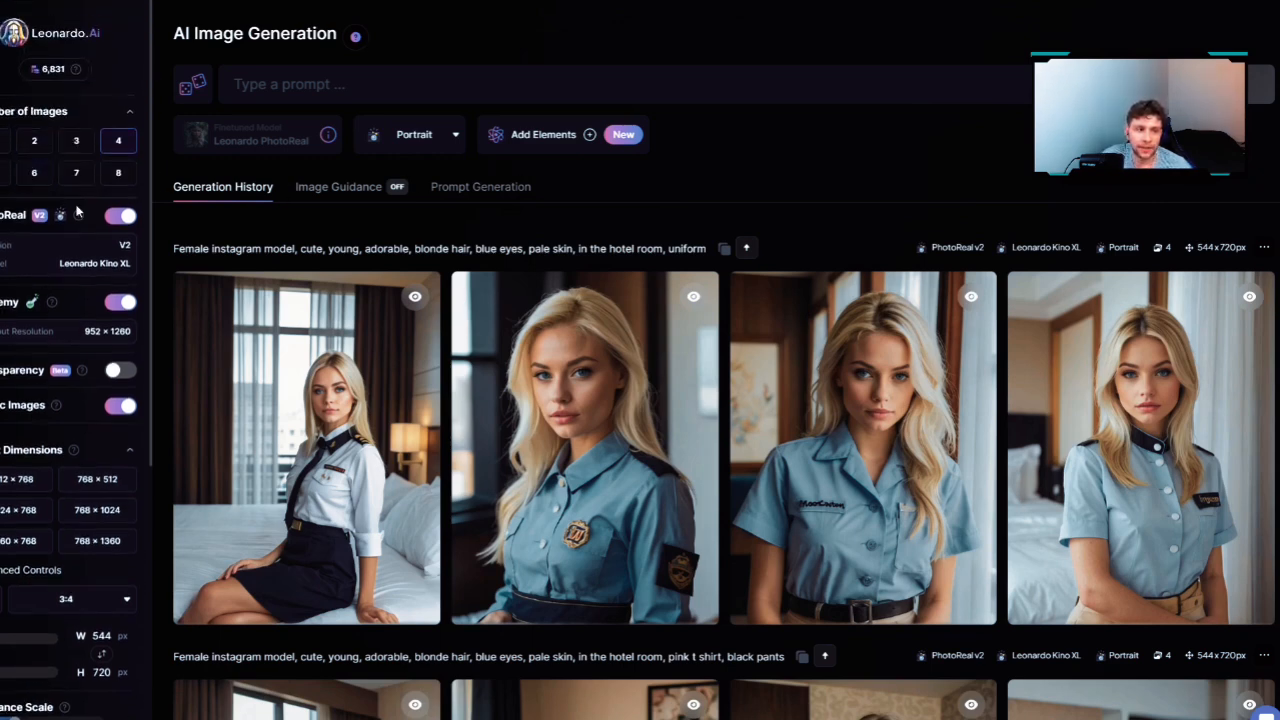
{"action": "left_click", "coordinate": [120, 215]}
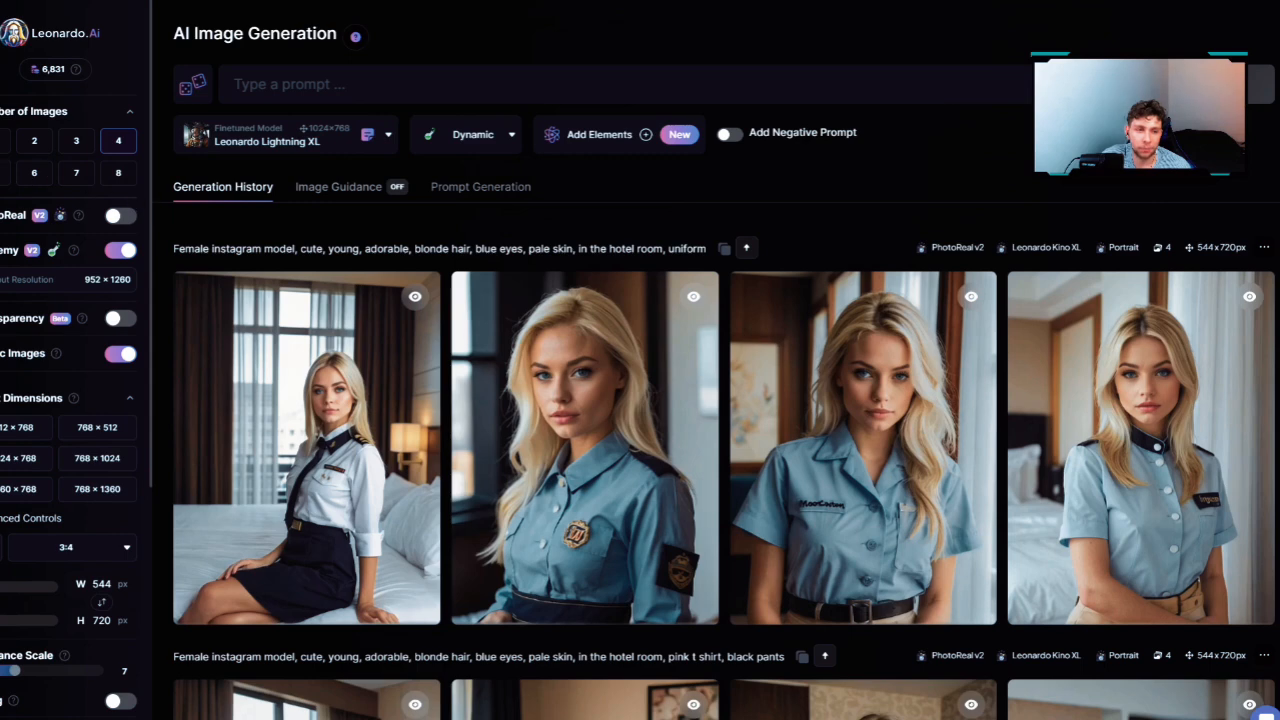
{"action": "left_click", "coordinate": [295, 136]}
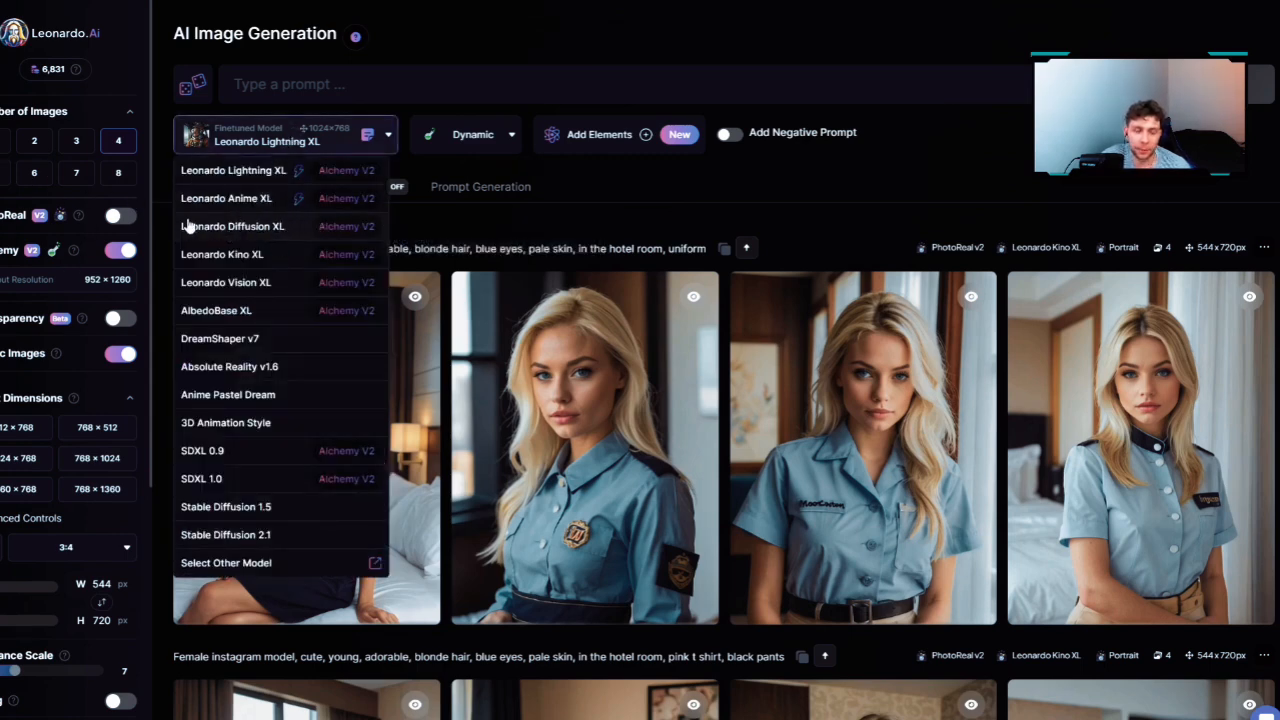
{"action": "left_click", "coordinate": [269, 229]}
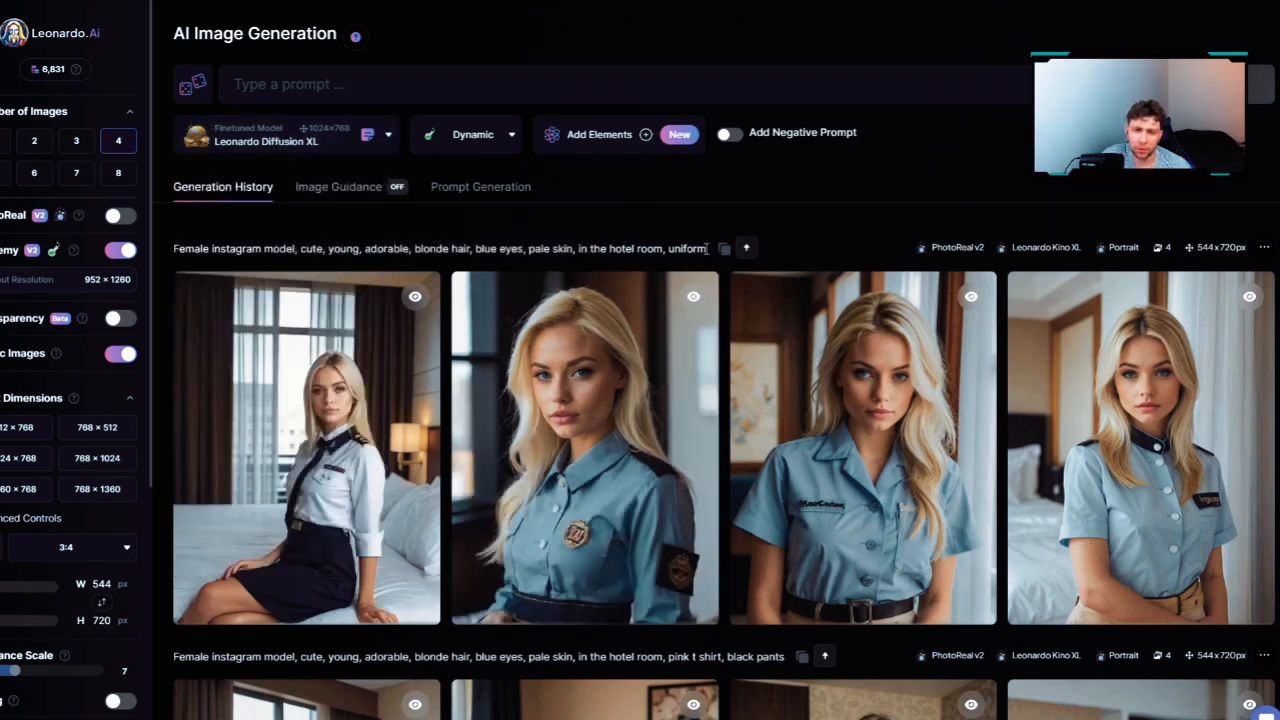
- Copy the hotel room uniform prompt from the latest PhotoReal batch into the empty prompt
{"action": "left_click_drag", "start_coordinate": [708, 248], "coordinate": [173, 248]}
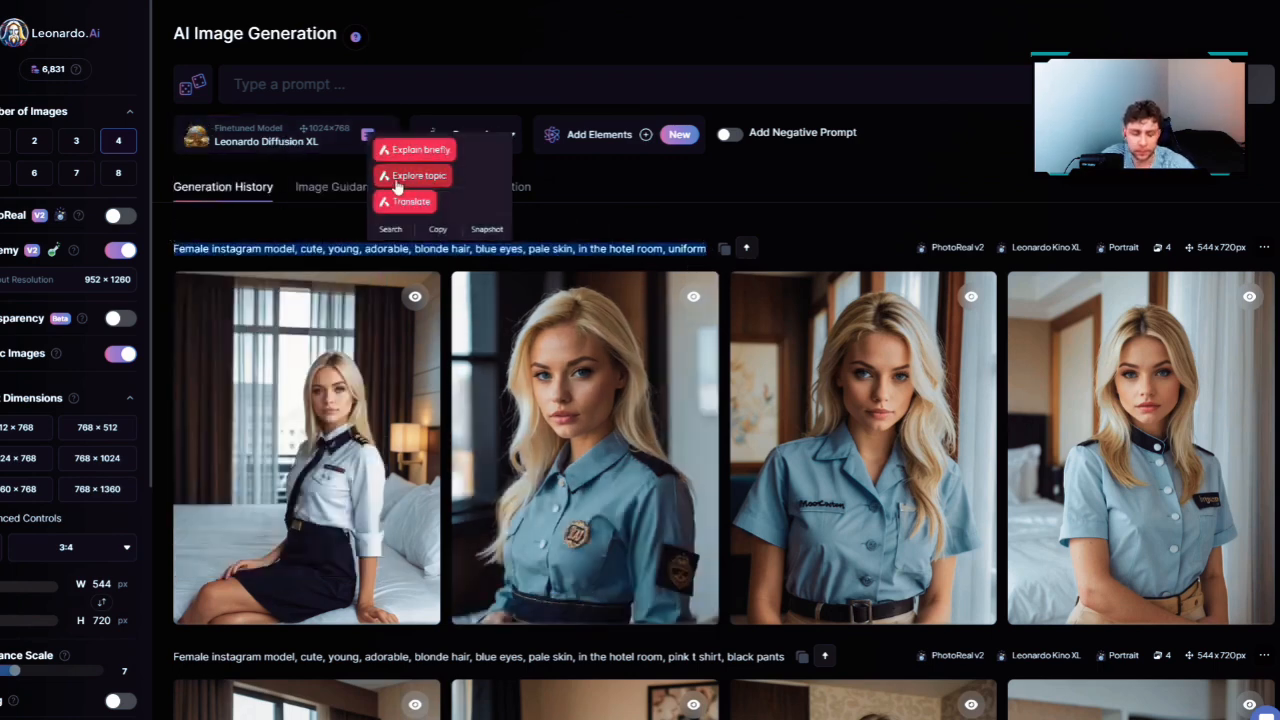
{"action": "left_click", "coordinate": [724, 249]}
{"action": "left_click", "coordinate": [580, 88]}
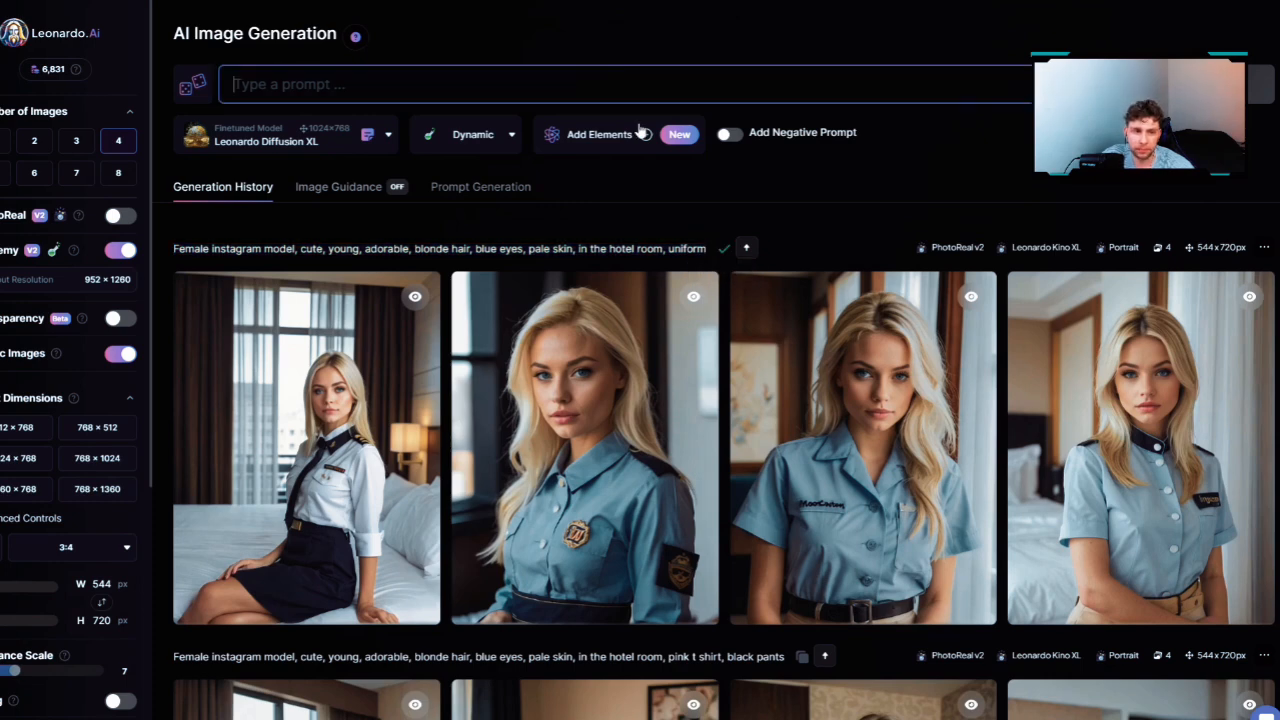
{"action": "key", "text": "ctrl+v"}
- Turn off the fixed seed for the generation and select the existing seed value
{"action": "scroll", "coordinate": [18, 418], "scroll_direction": "down", "scroll_amount": 2}
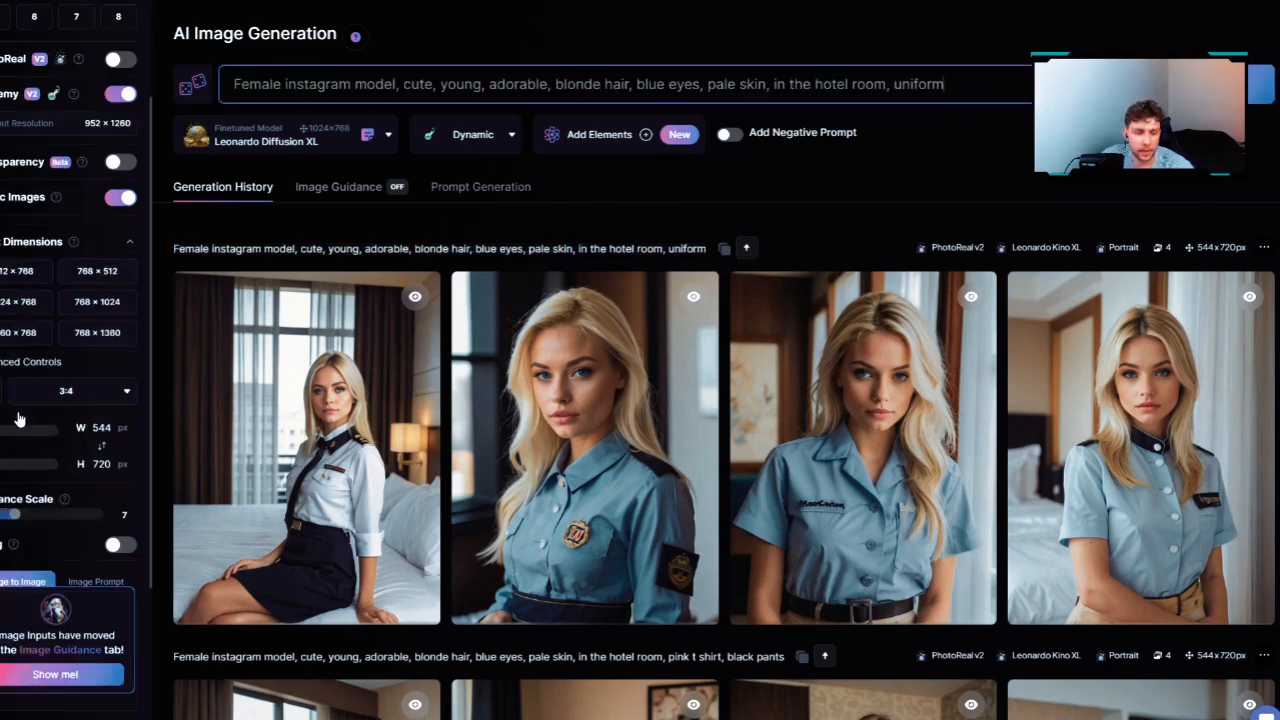
{"action": "scroll", "coordinate": [18, 418], "scroll_direction": "down", "scroll_amount": 5}
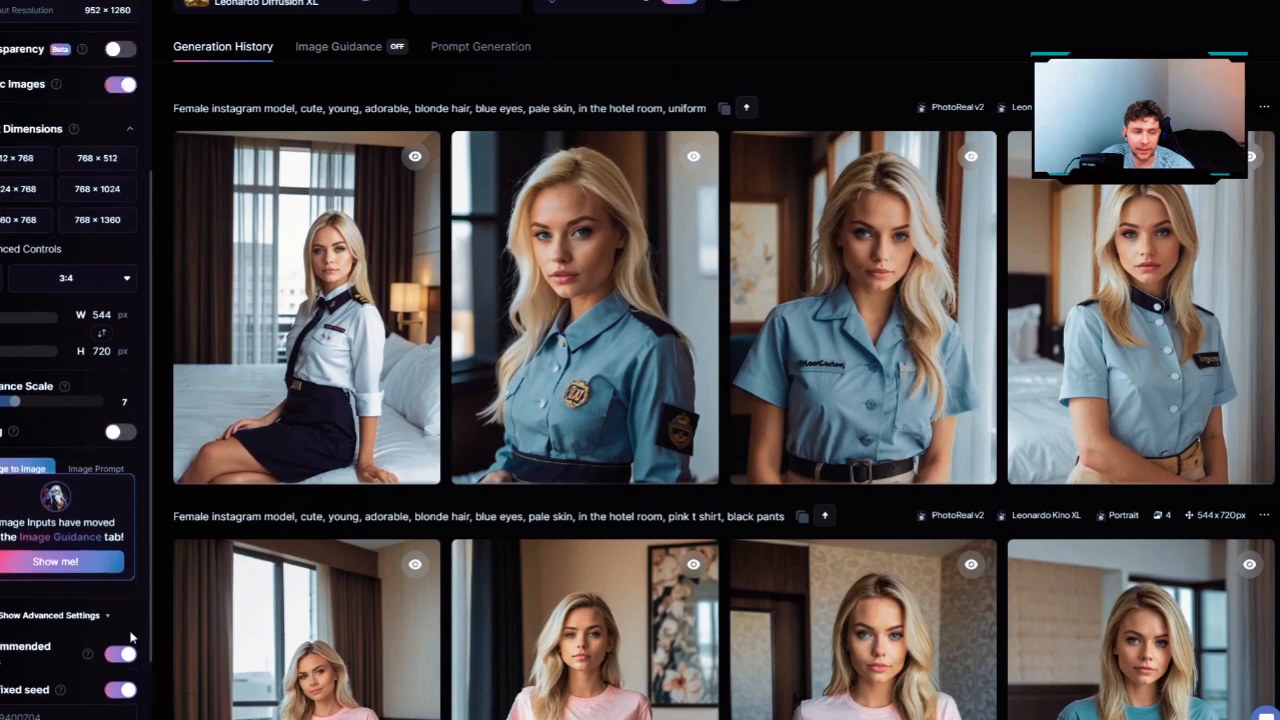
{"action": "left_click", "coordinate": [112, 691]}
{"action": "double_click", "coordinate": [76, 712]}
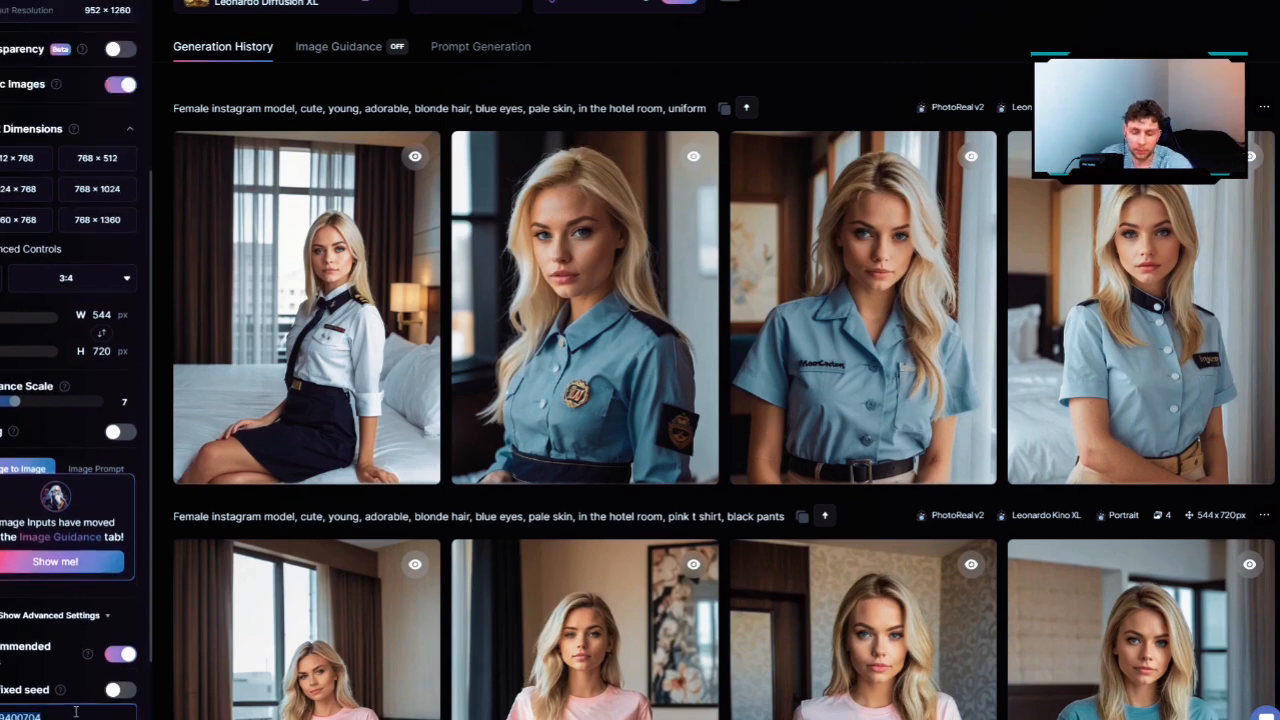
{"action": "scroll", "coordinate": [880, 250], "scroll_direction": "up", "scroll_amount": 3}
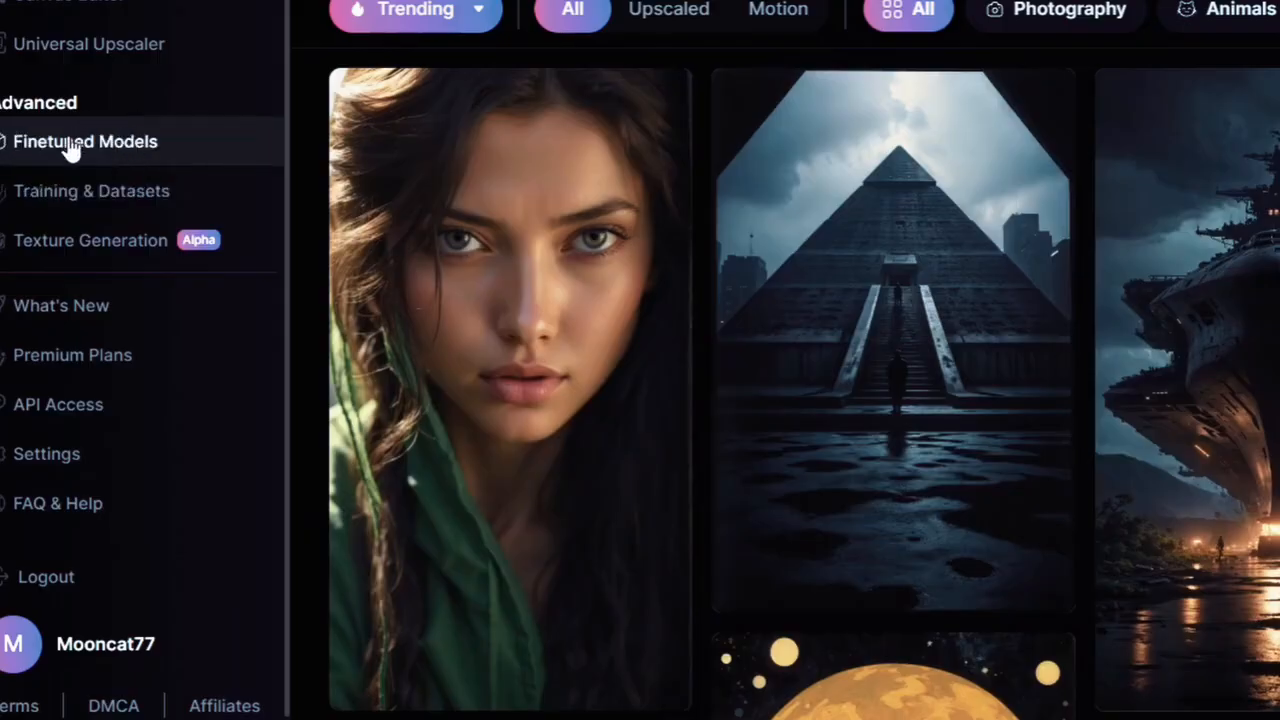
- Browse the platform's finetuned models and choose Leonardo Anime XL to generate with
{"action": "left_click", "coordinate": [130, 150]}
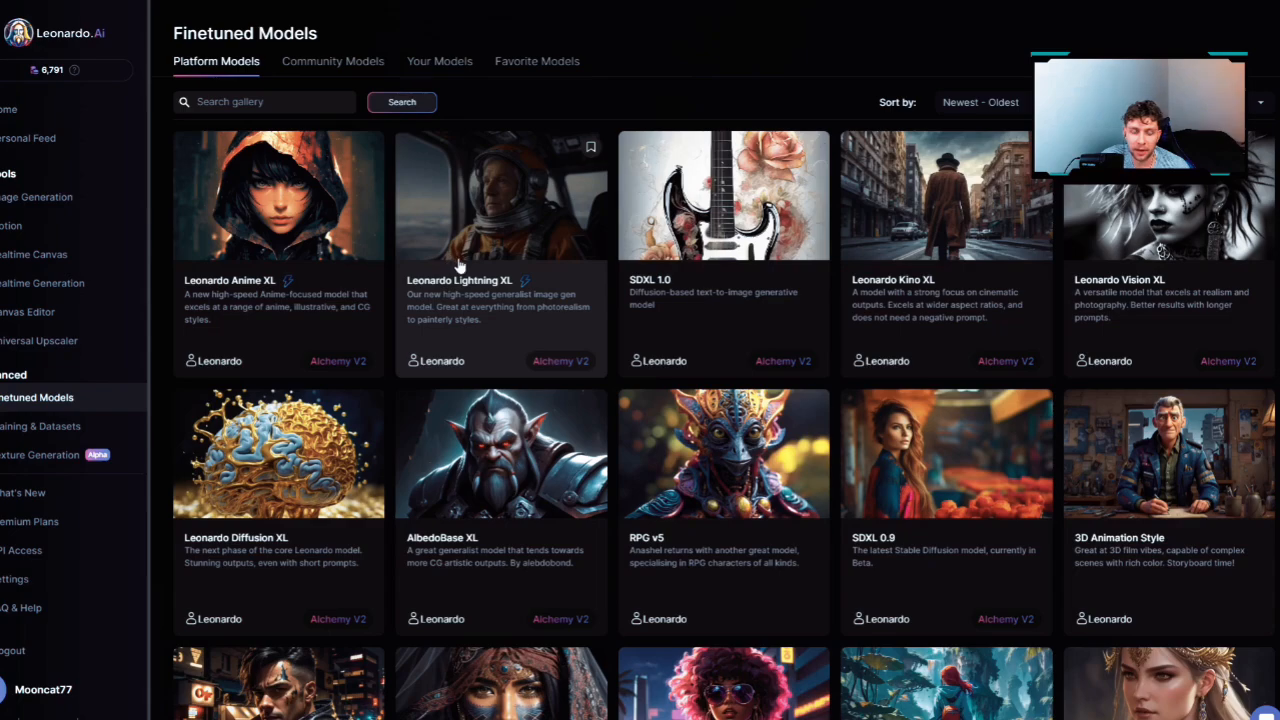
{"action": "scroll", "coordinate": [460, 265], "scroll_direction": "down", "scroll_amount": 3}
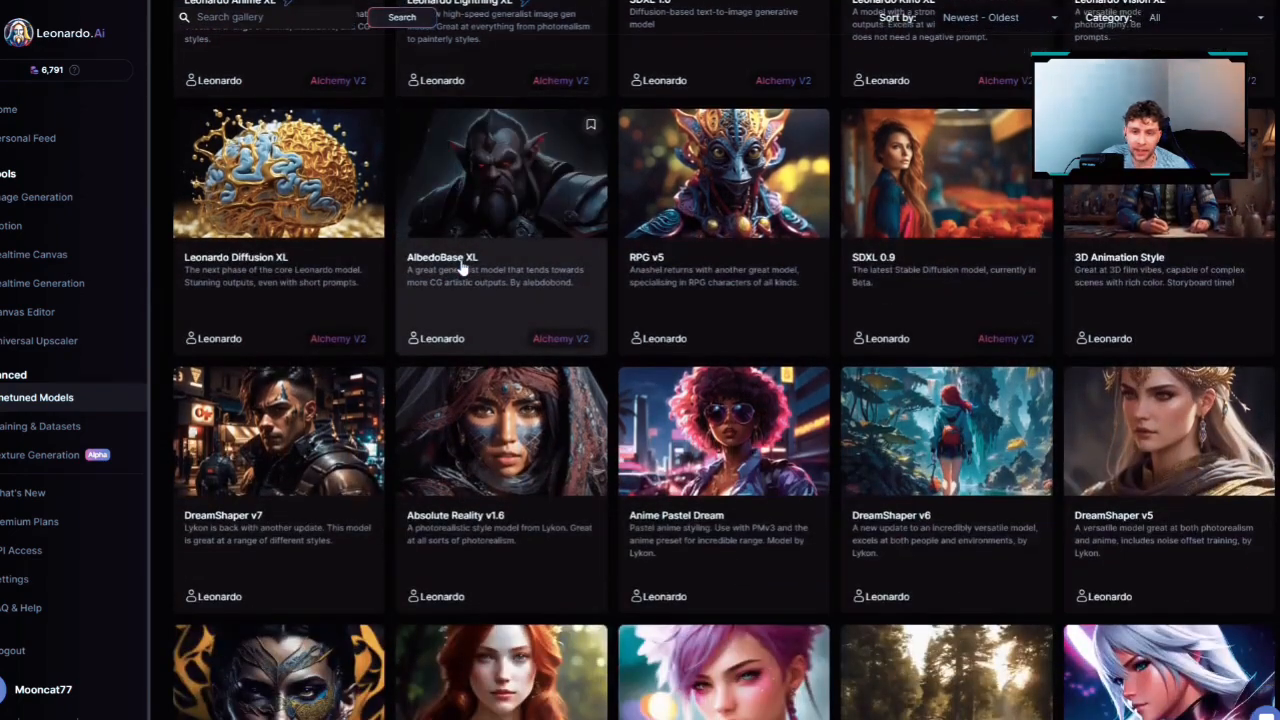
{"action": "scroll", "coordinate": [460, 265], "scroll_direction": "down", "scroll_amount": 8}
{"action": "scroll", "coordinate": [460, 268], "scroll_direction": "up", "scroll_amount": 6}
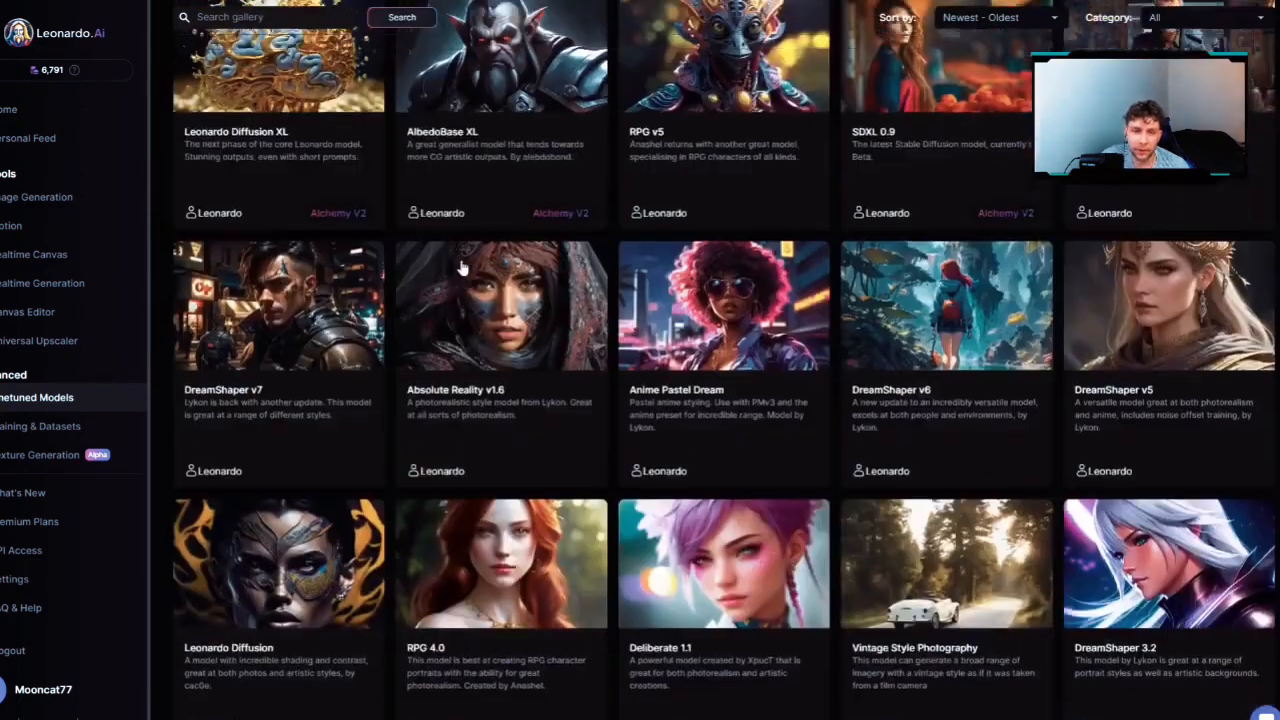
{"action": "scroll", "coordinate": [462, 268], "scroll_direction": "up", "scroll_amount": 5}
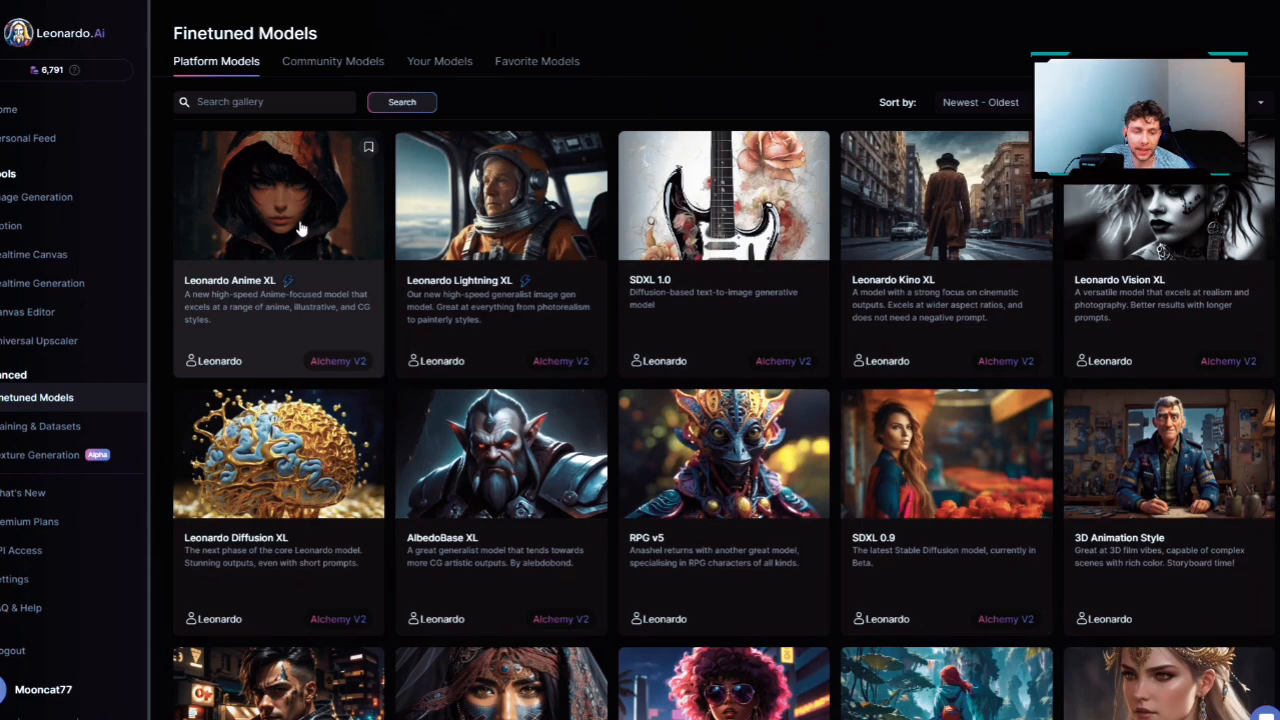
{"action": "left_click", "coordinate": [252, 228]}
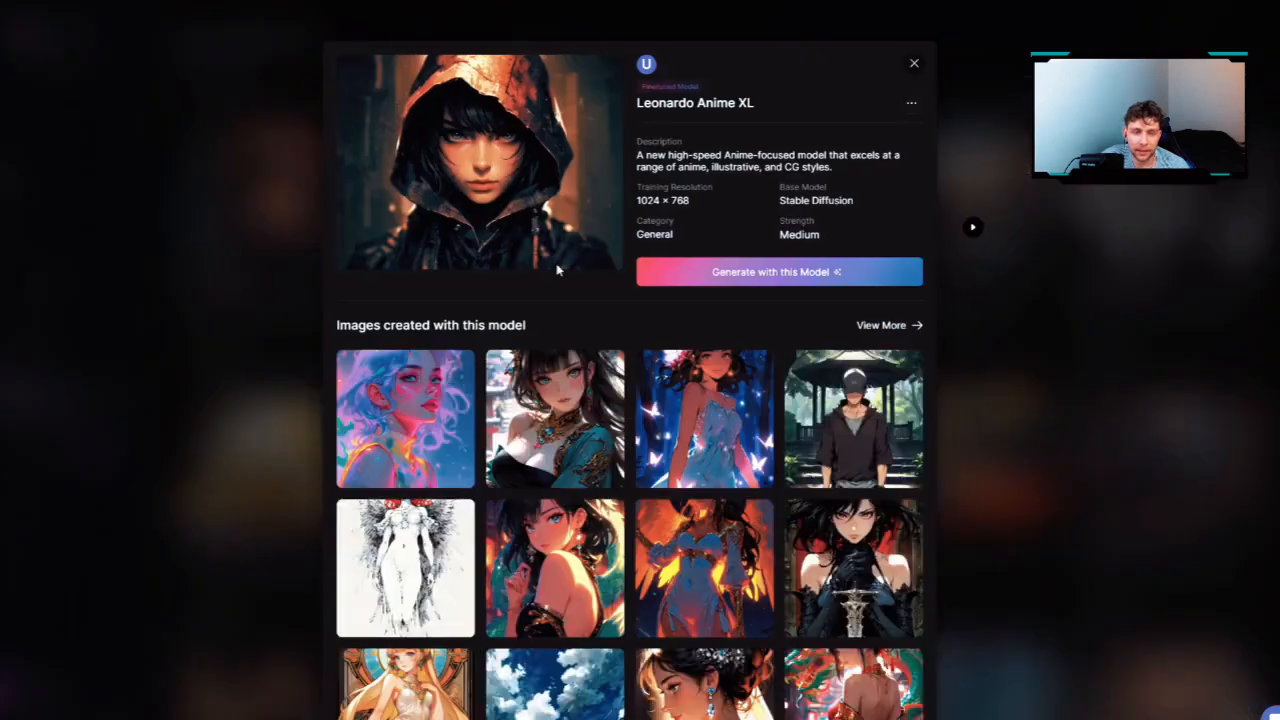
{"action": "left_click", "coordinate": [773, 278]}
- Examine the navy uniform image in the newer Leonardo Diffusion XL batch and compare that batch with the Leonardo Anime XL images
{"action": "scroll", "coordinate": [686, 257], "scroll_direction": "down", "scroll_amount": 2}
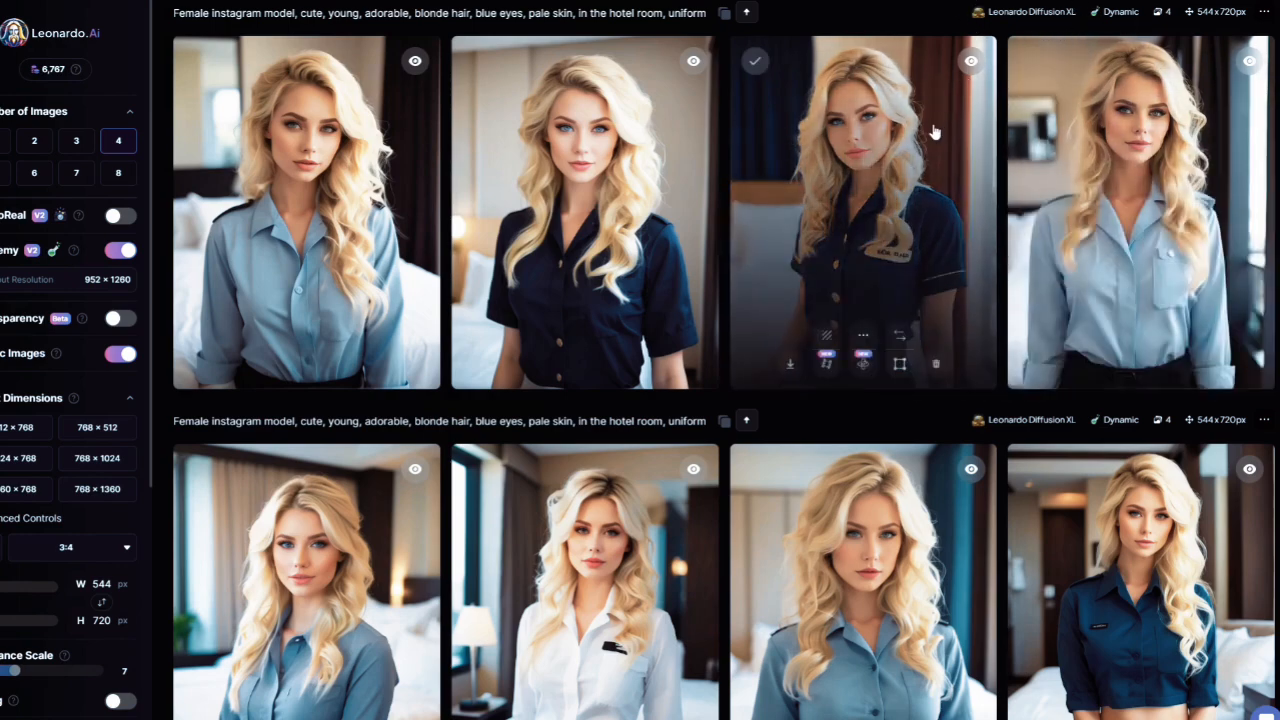
{"action": "left_click", "coordinate": [910, 218]}
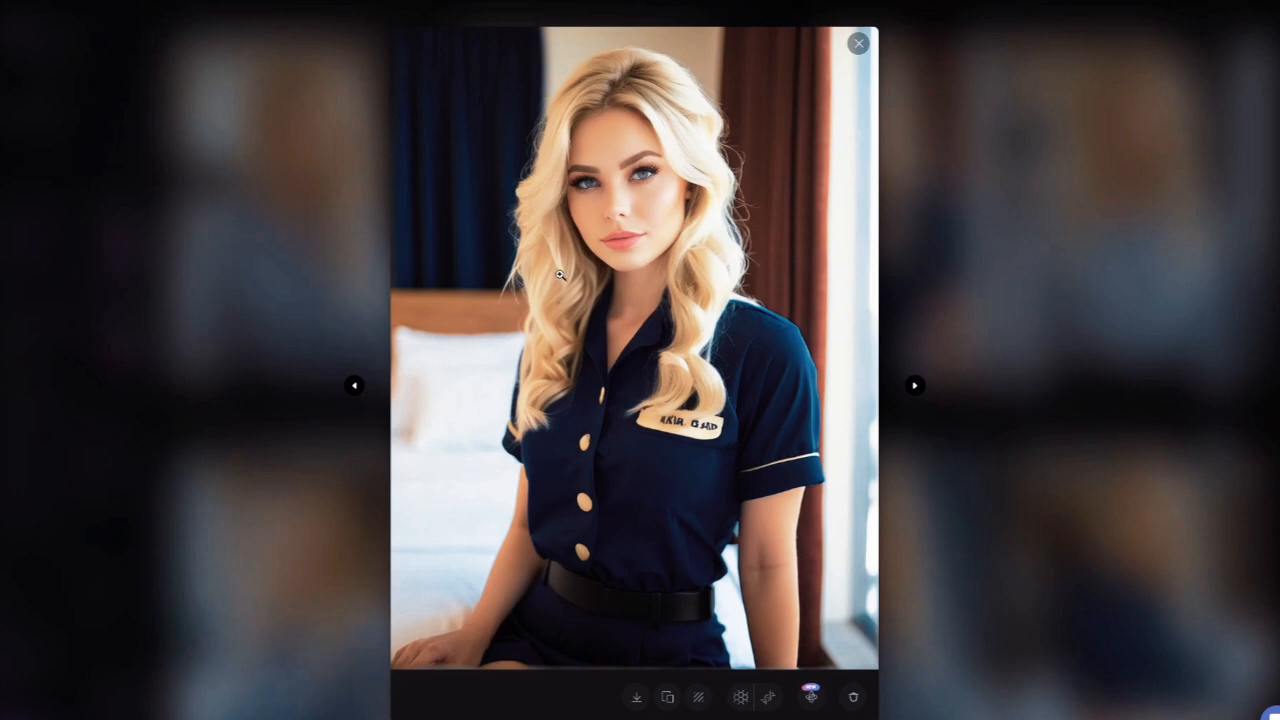
{"action": "left_click", "coordinate": [858, 44]}
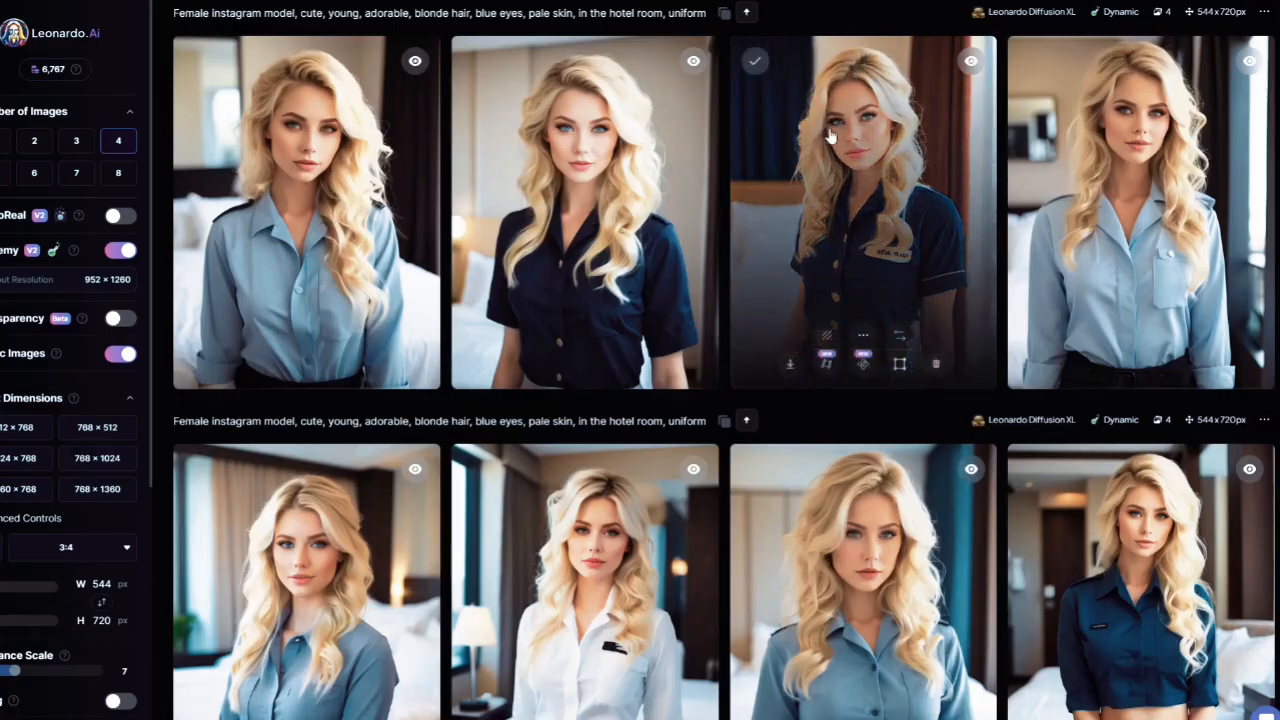
{"action": "scroll", "coordinate": [828, 145], "scroll_direction": "up", "scroll_amount": 5}
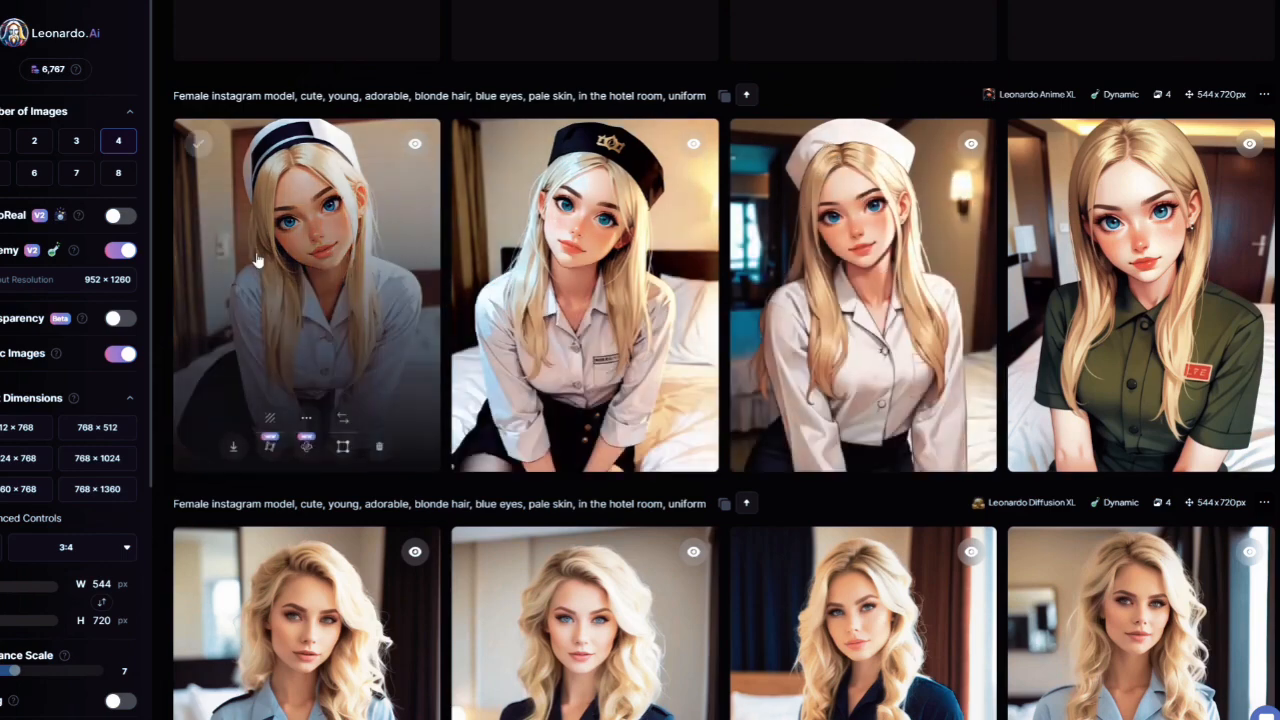
{"action": "scroll", "coordinate": [262, 258], "scroll_direction": "down", "scroll_amount": 2}
{"action": "scroll", "coordinate": [540, 270], "scroll_direction": "down", "scroll_amount": 1}
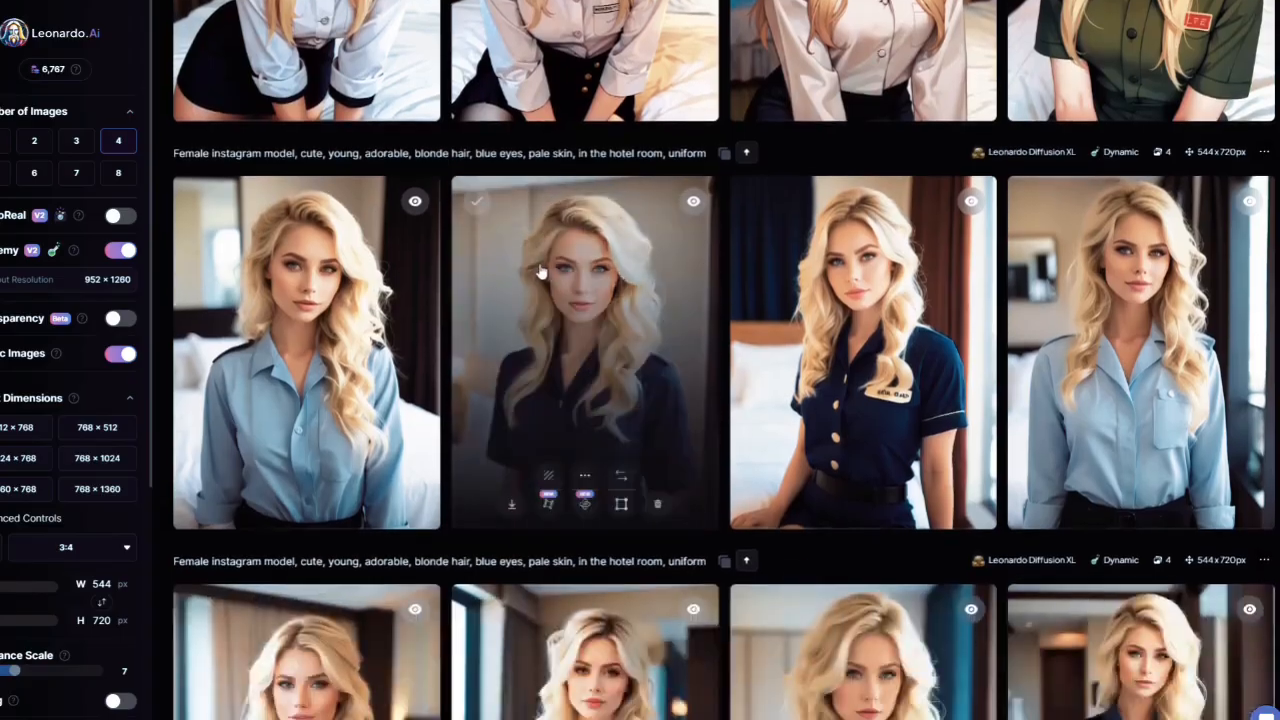
- Inspect the white shirt and blue shirt images in the older Leonardo Diffusion XL batch, and compare them with the Leonardo Anime XL images
{"action": "scroll", "coordinate": [540, 272], "scroll_direction": "down", "scroll_amount": 3}
{"action": "left_click", "coordinate": [585, 480]}
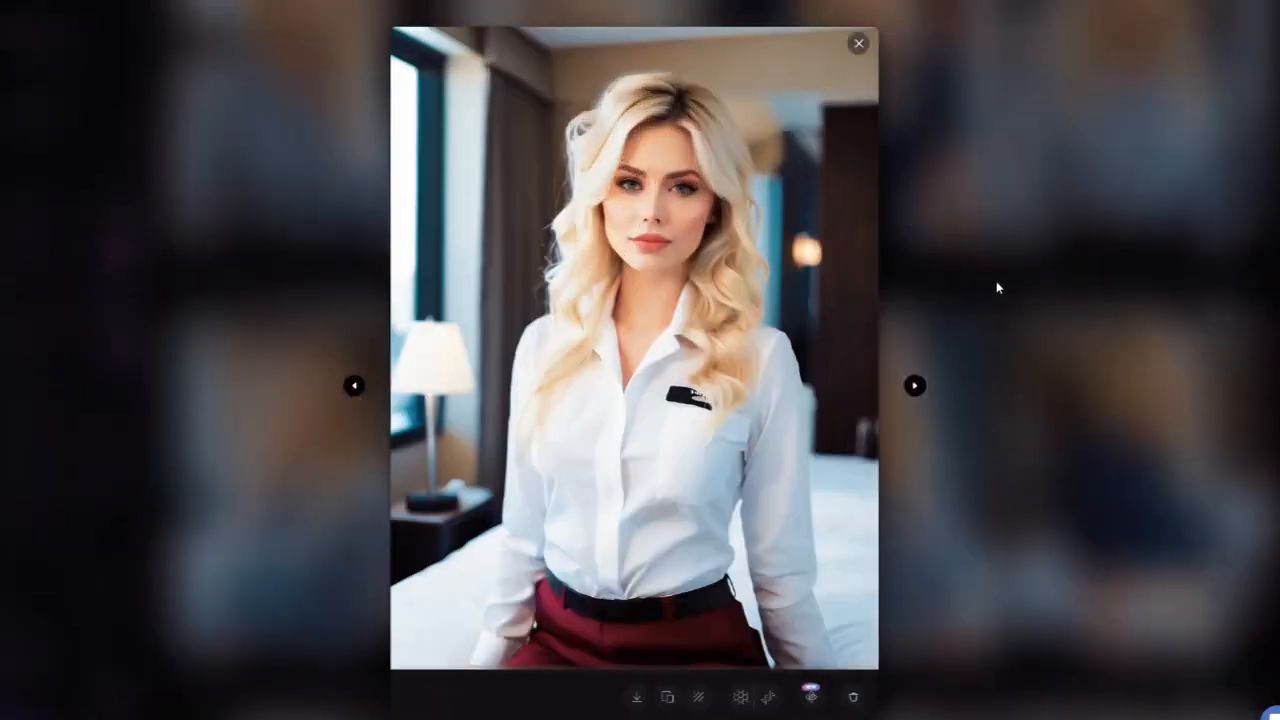
{"action": "left_click", "coordinate": [996, 281]}
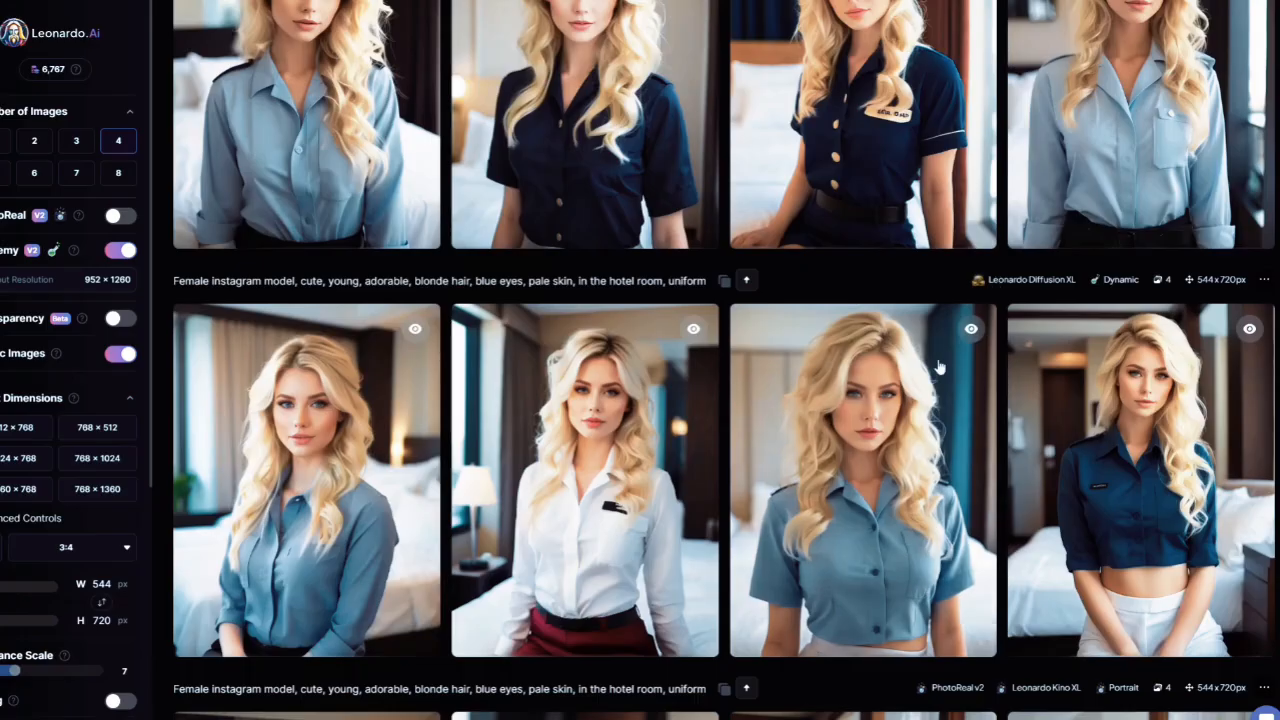
{"action": "left_click", "coordinate": [1020, 330]}
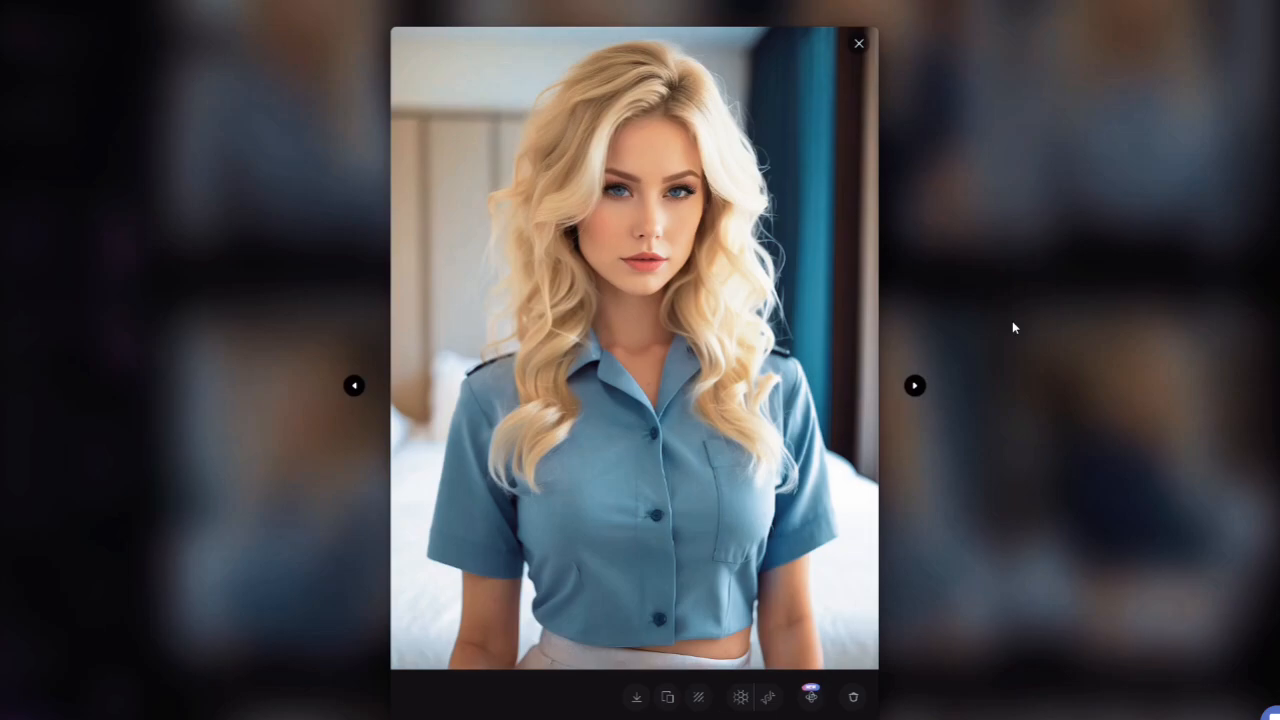
{"action": "left_click", "coordinate": [1012, 321]}
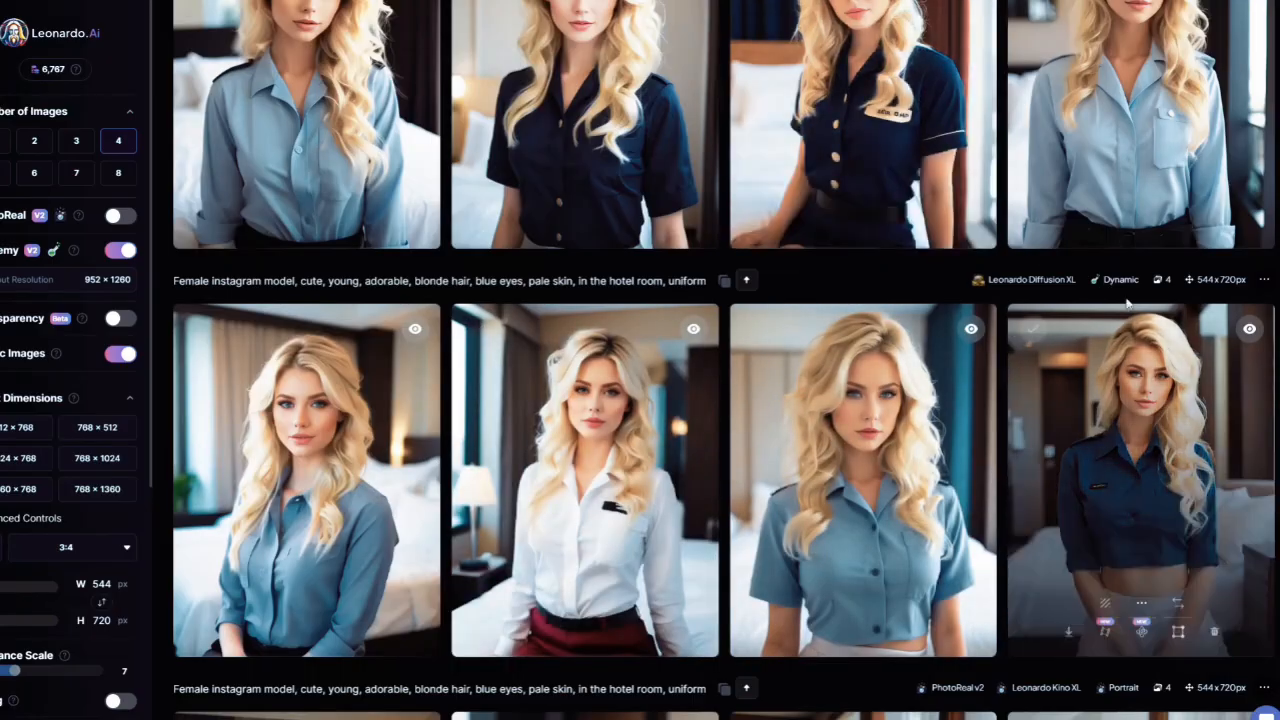
{"action": "scroll", "coordinate": [1048, 284], "scroll_direction": "up", "scroll_amount": 7}
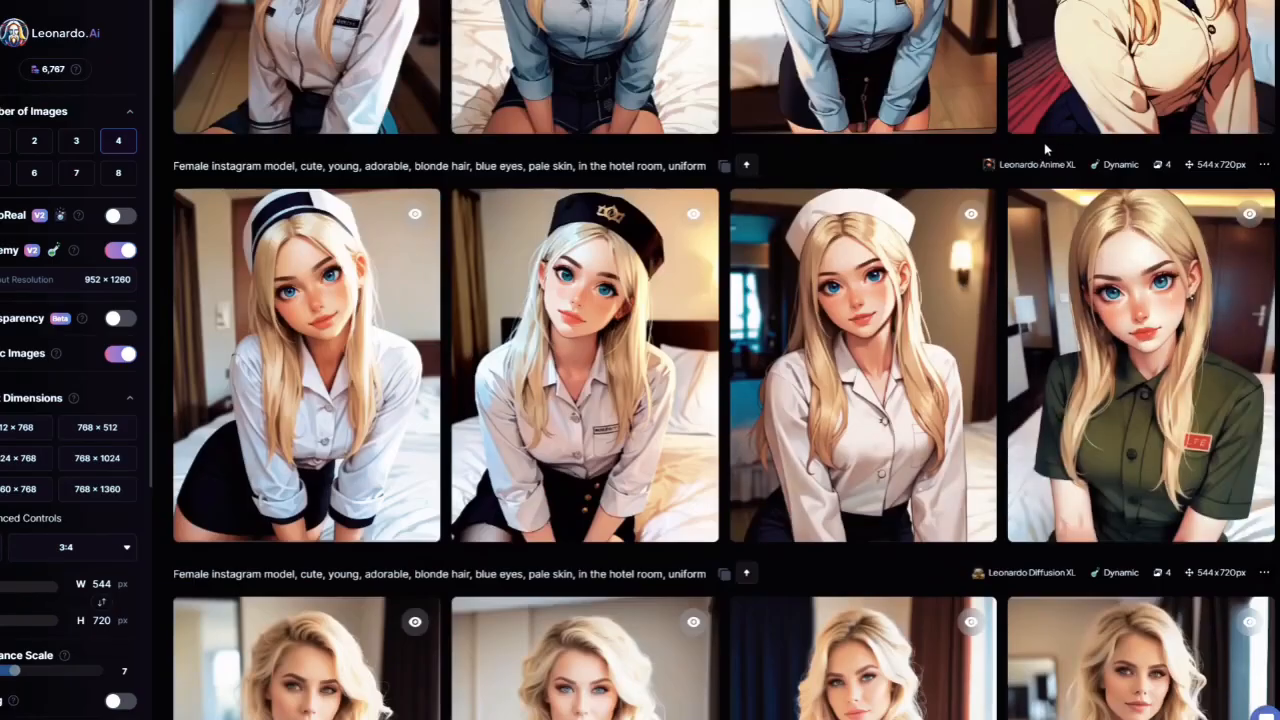
{"action": "scroll", "coordinate": [1068, 155], "scroll_direction": "down", "scroll_amount": 1}
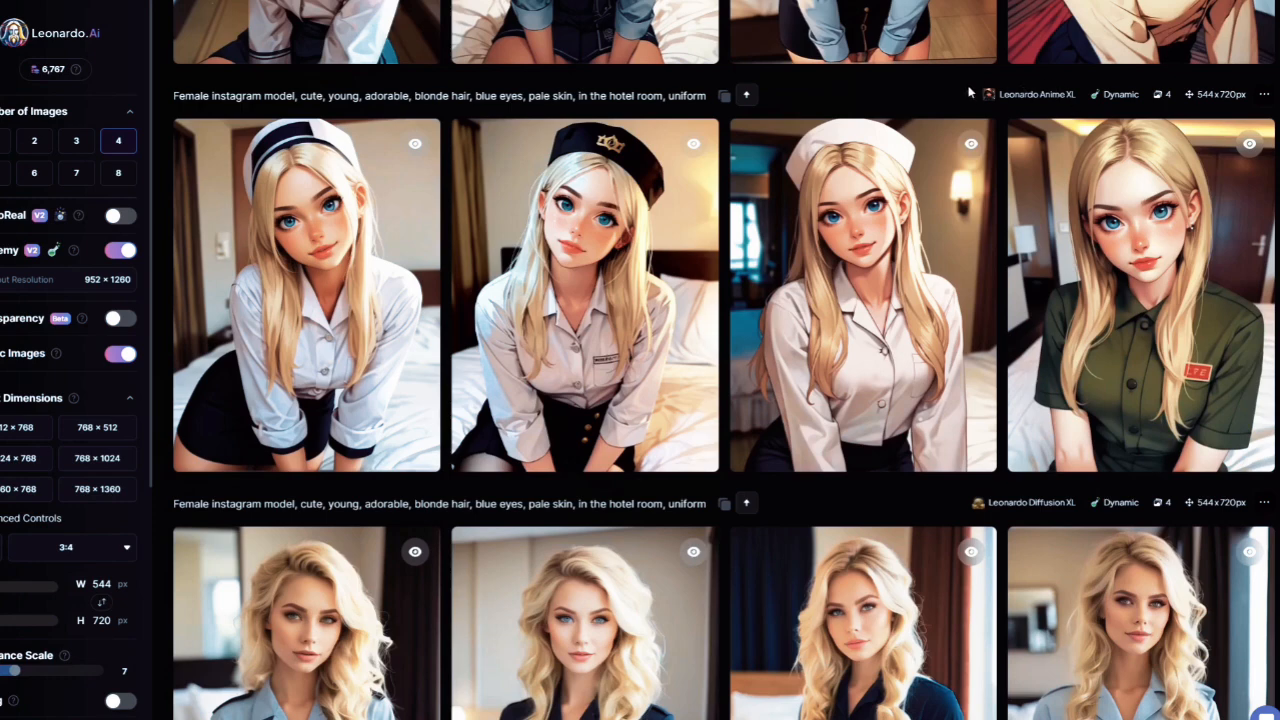
- Inspect the light blue shirt image with the bed background in the newest Leonardo Anime XL batch at full size
{"action": "scroll", "coordinate": [1110, 130], "scroll_direction": "up", "scroll_amount": 4}
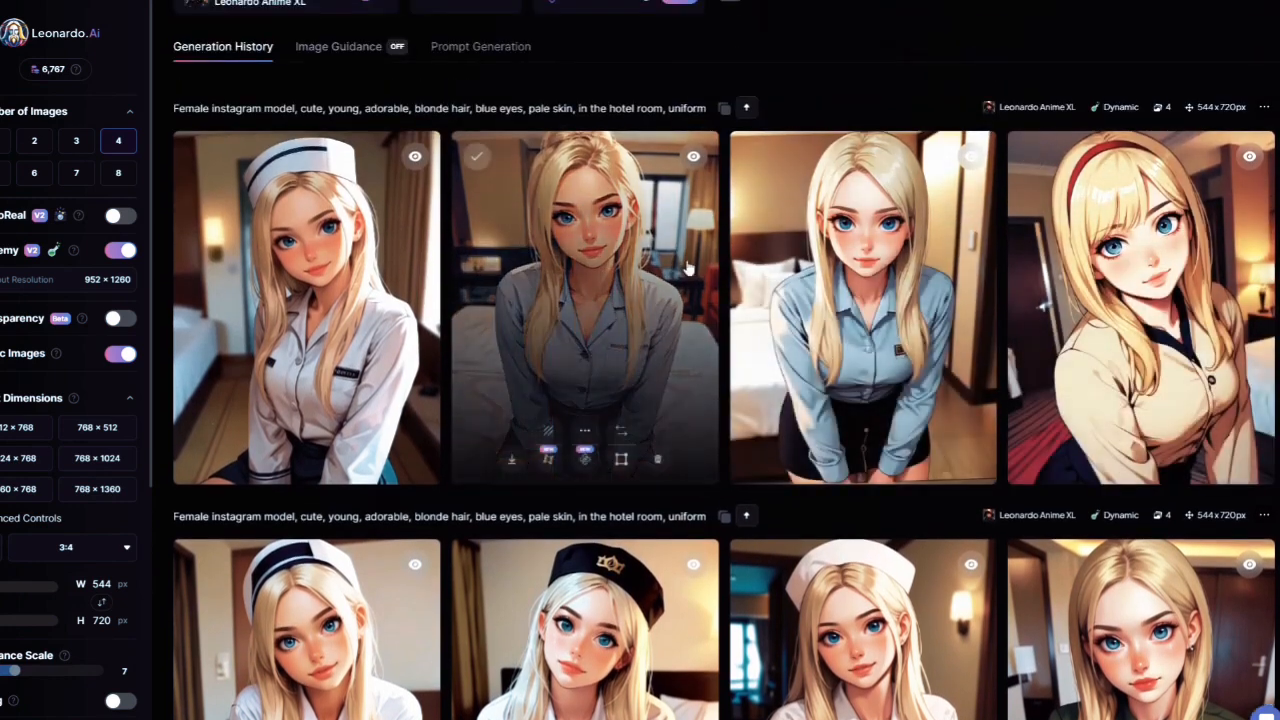
{"action": "left_click", "coordinate": [670, 250]}
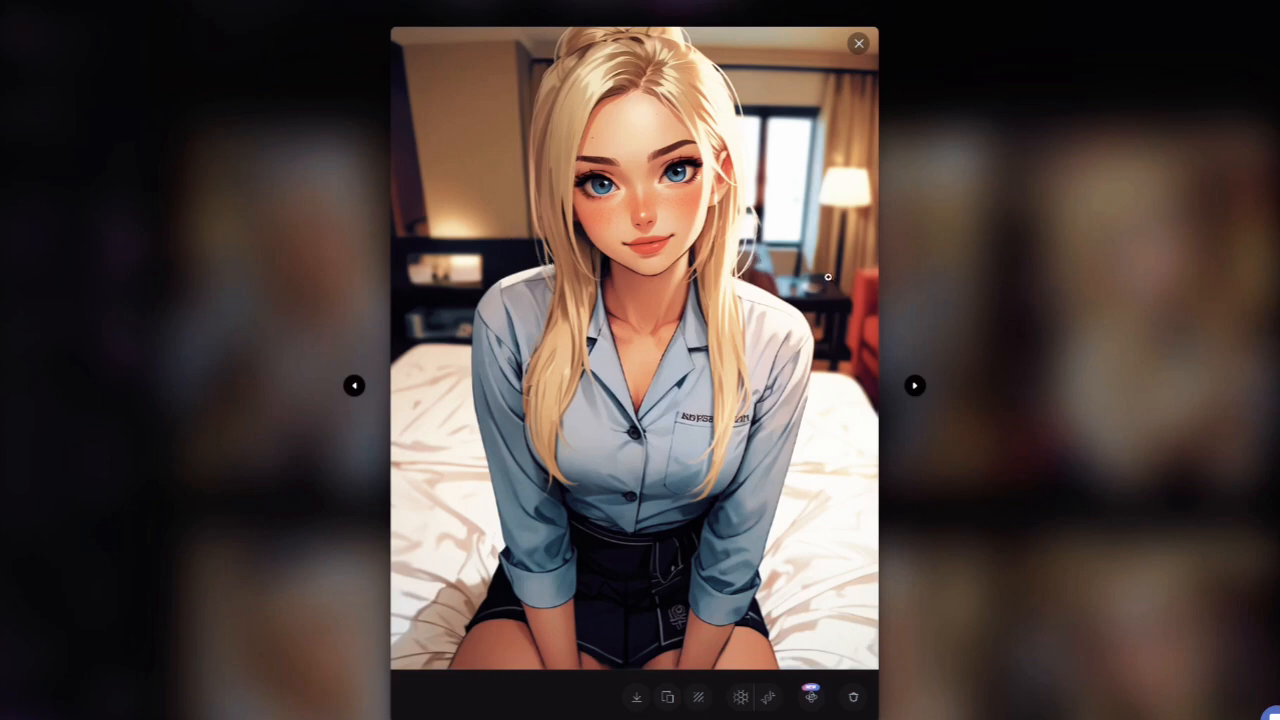
{"action": "left_click", "coordinate": [997, 262]}
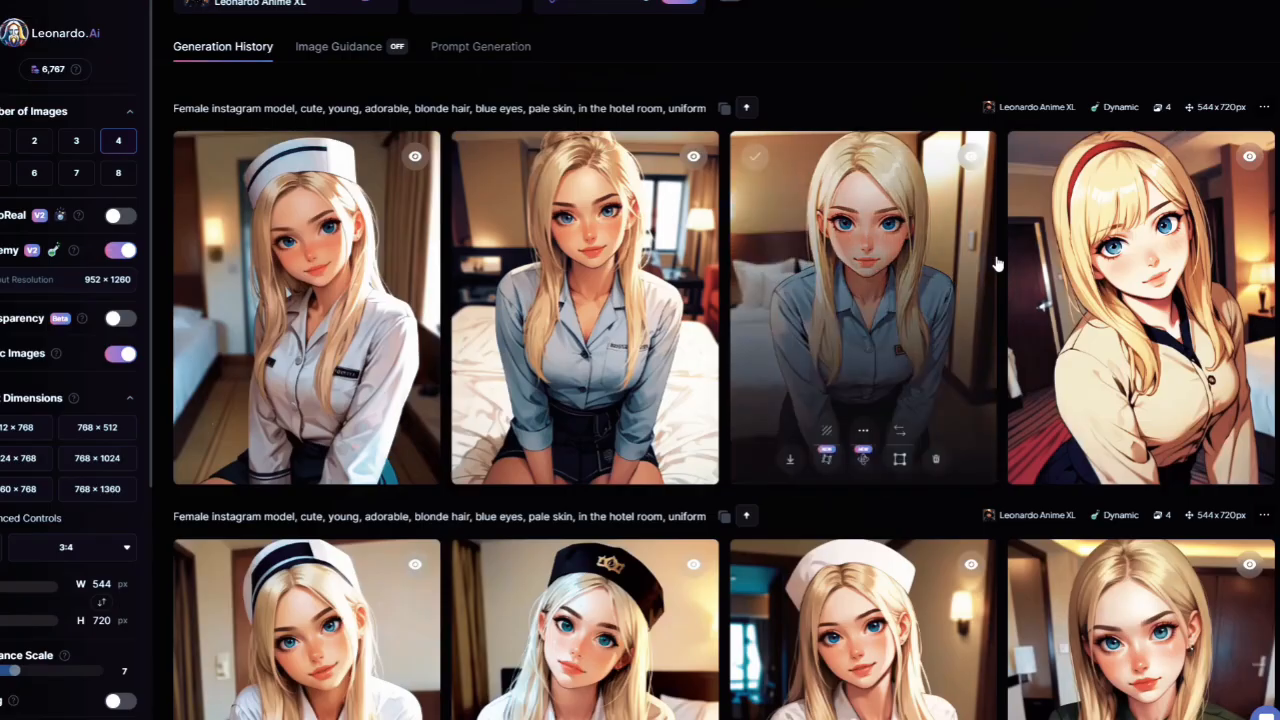
- Compare the PhotoReal v2 uniform batch with the Leonardo Diffusion XL and Leonardo Anime XL batches made from the same prompt
{"action": "scroll", "coordinate": [997, 262], "scroll_direction": "down", "scroll_amount": 15}
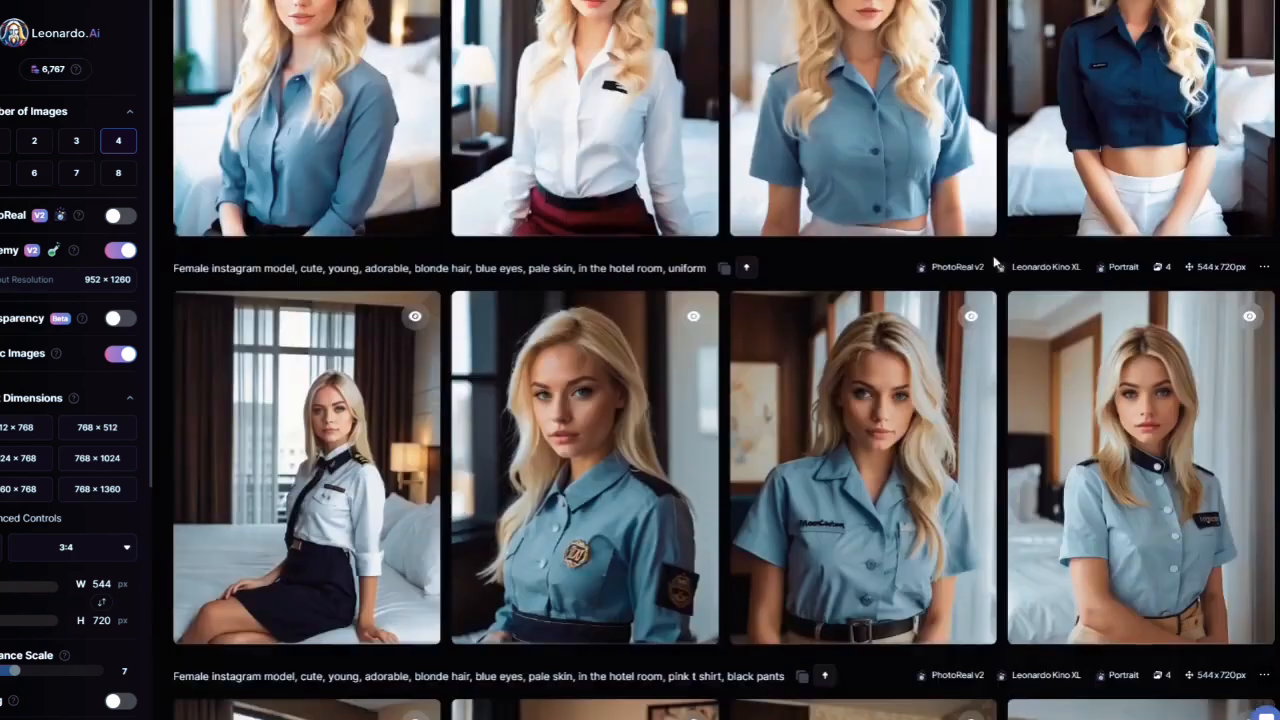
{"action": "mouse_move", "coordinate": [662, 482]}
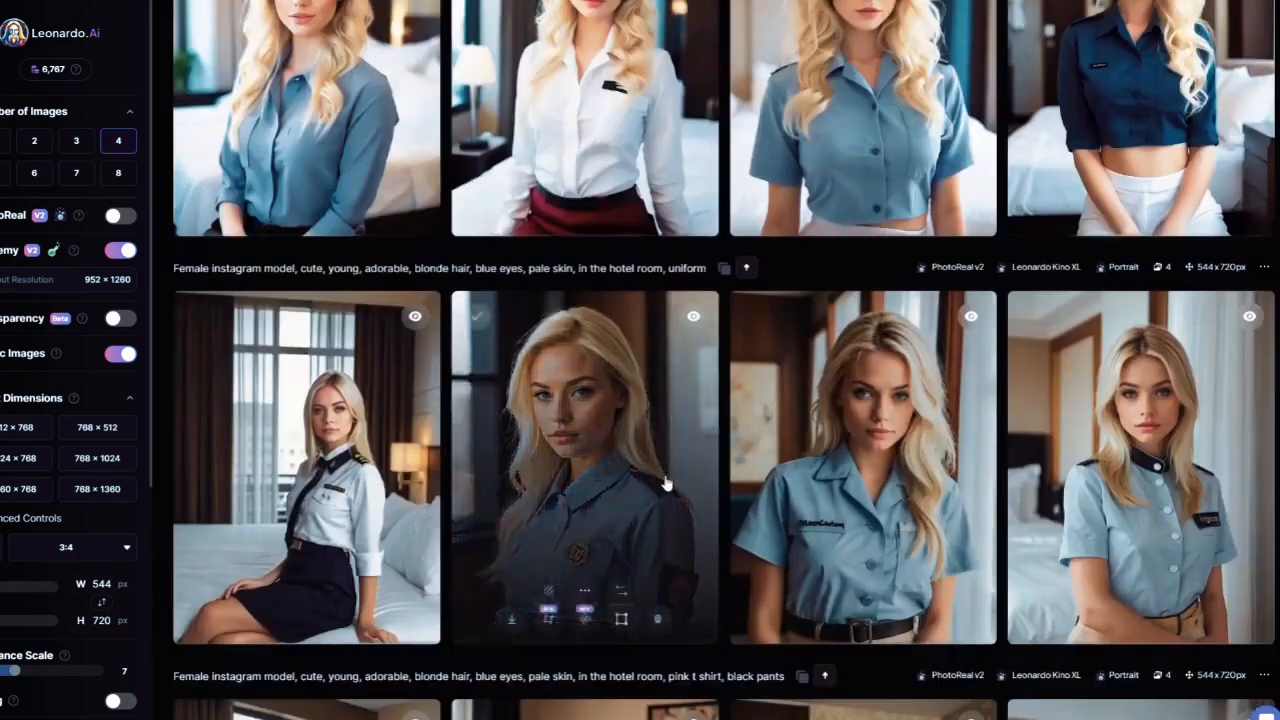
{"action": "scroll", "coordinate": [652, 340], "scroll_direction": "up", "scroll_amount": 2}
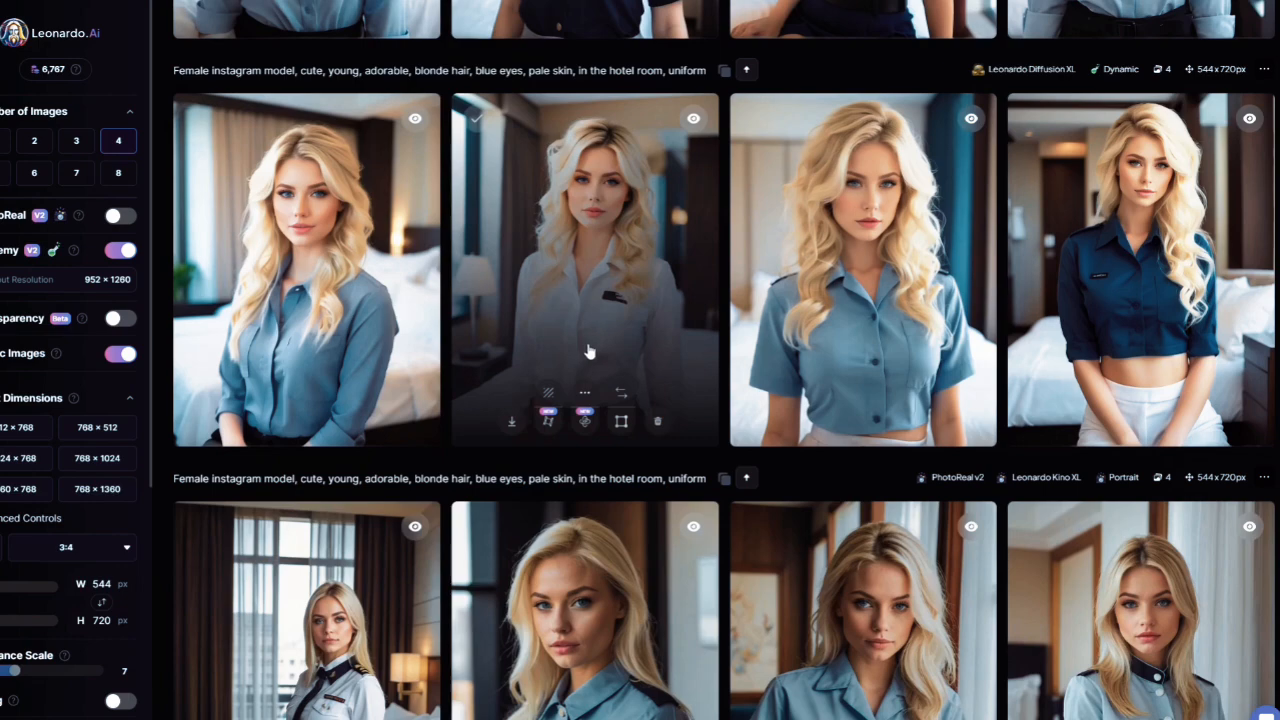
{"action": "mouse_move", "coordinate": [912, 312]}
{"action": "scroll", "coordinate": [912, 312], "scroll_direction": "up", "scroll_amount": 2}
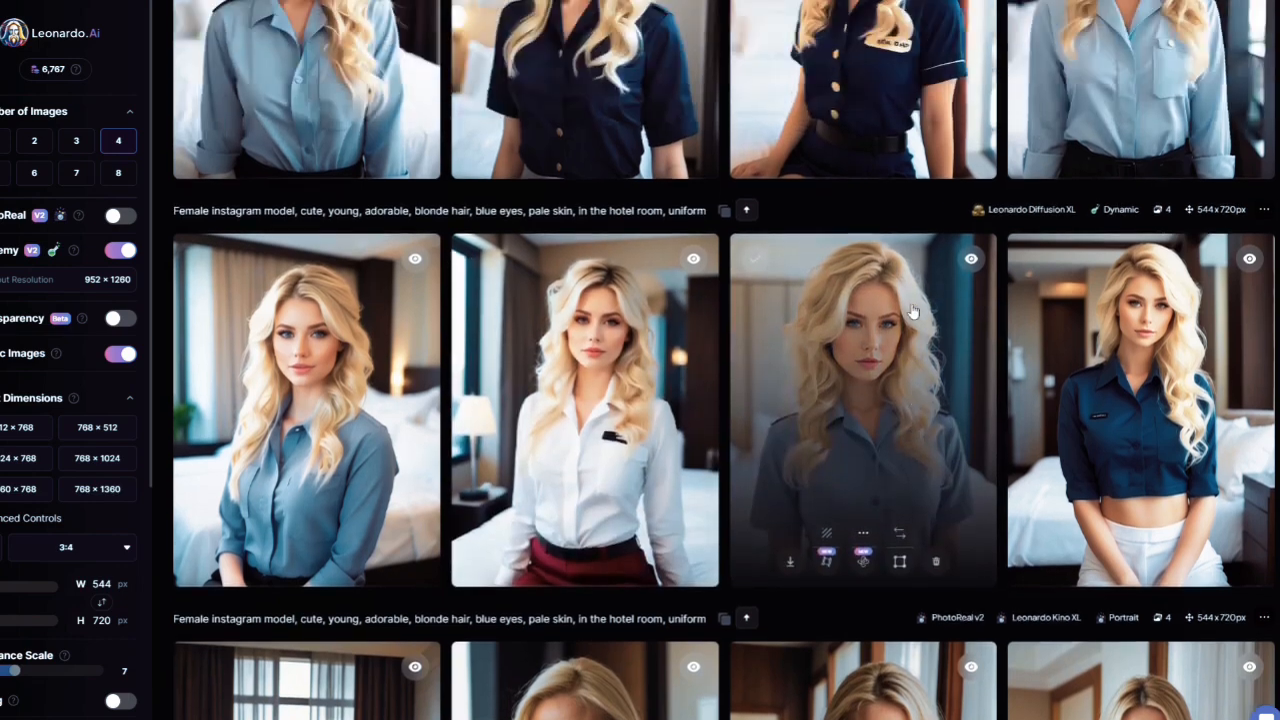
{"action": "scroll", "coordinate": [912, 312], "scroll_direction": "down", "scroll_amount": 4}
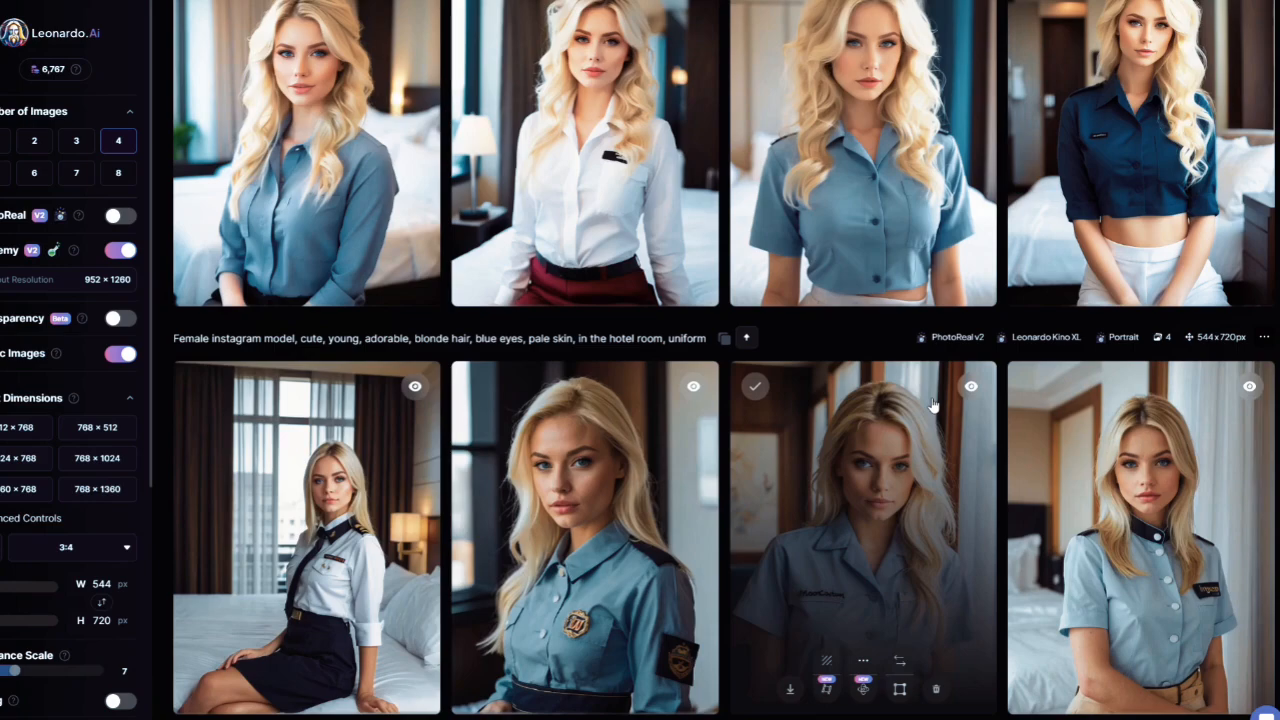
{"action": "scroll", "coordinate": [956, 448], "scroll_direction": "up", "scroll_amount": 8}
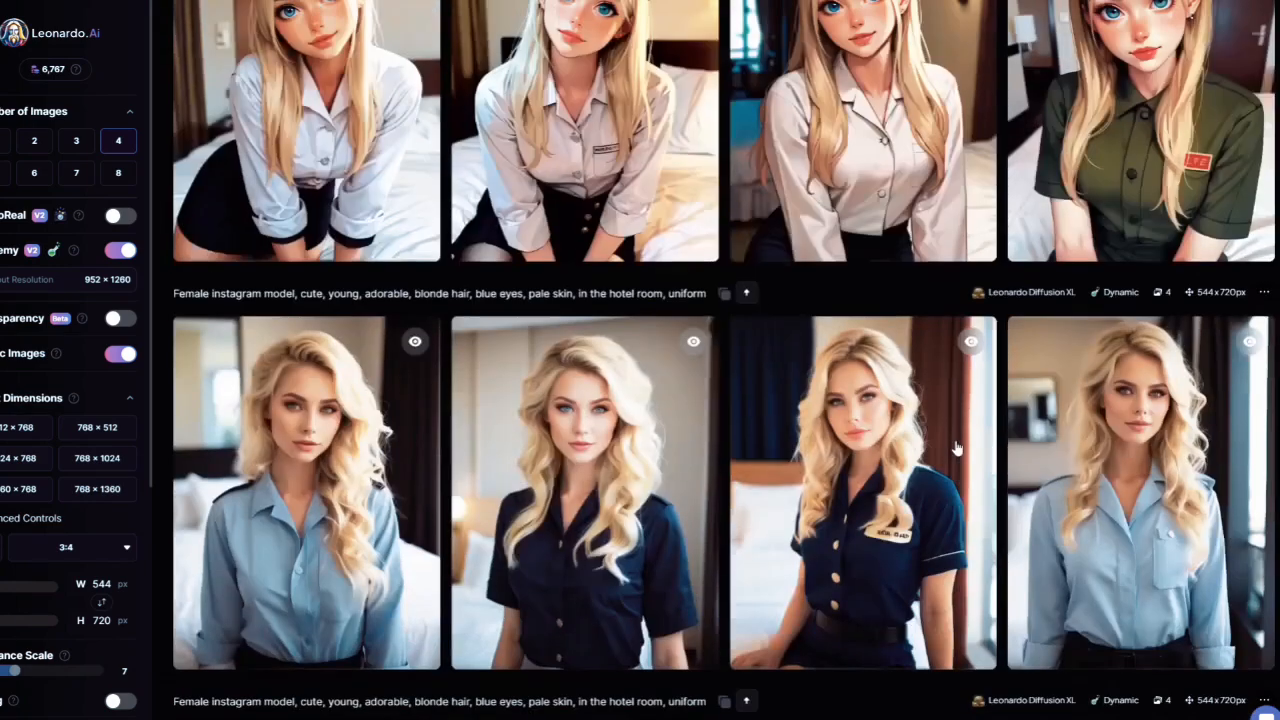
{"action": "scroll", "coordinate": [956, 448], "scroll_direction": "up", "scroll_amount": 4}
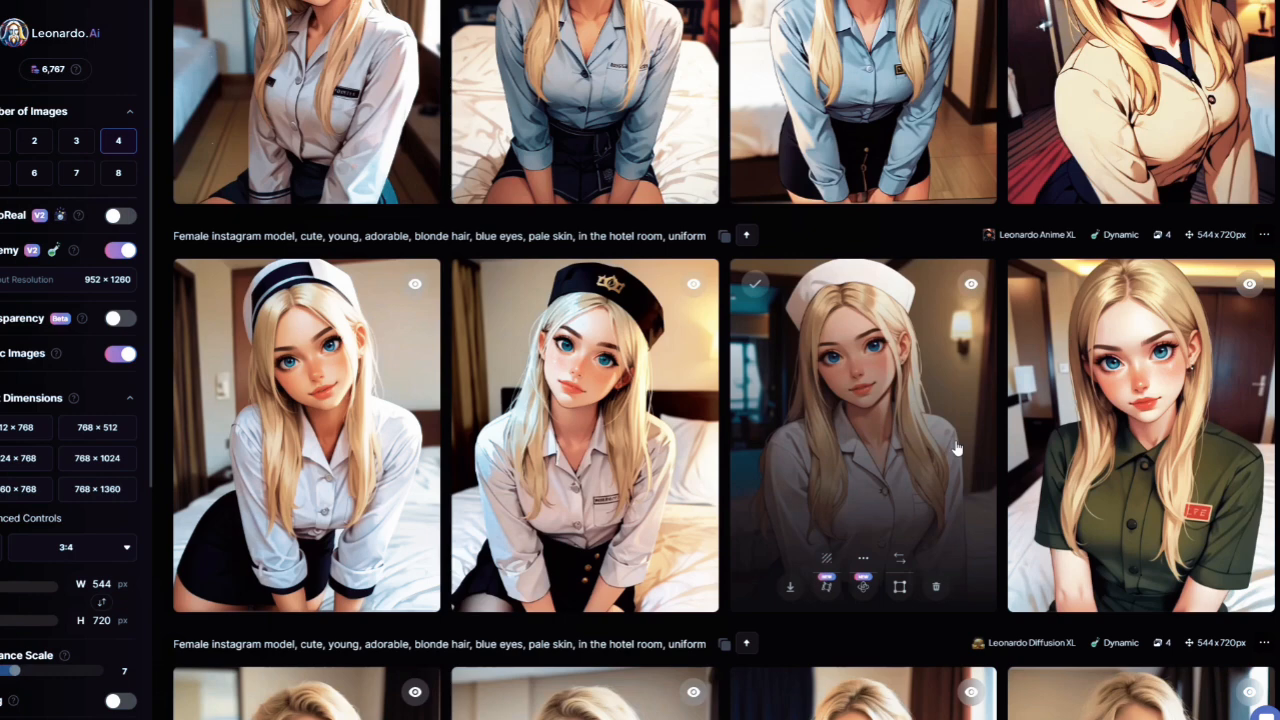
{"action": "scroll", "coordinate": [956, 448], "scroll_direction": "up", "scroll_amount": 3}
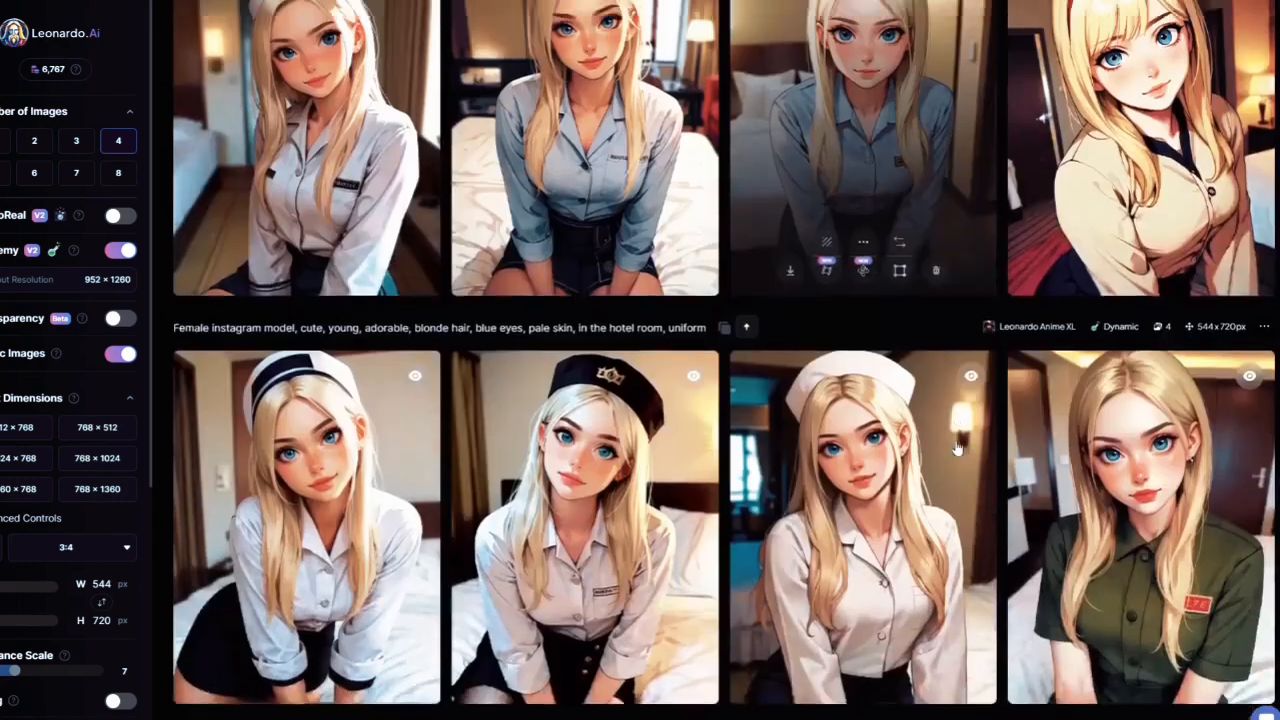
{"action": "scroll", "coordinate": [956, 448], "scroll_direction": "down", "scroll_amount": 2}
{"action": "scroll", "coordinate": [920, 366], "scroll_direction": "down", "scroll_amount": 8}
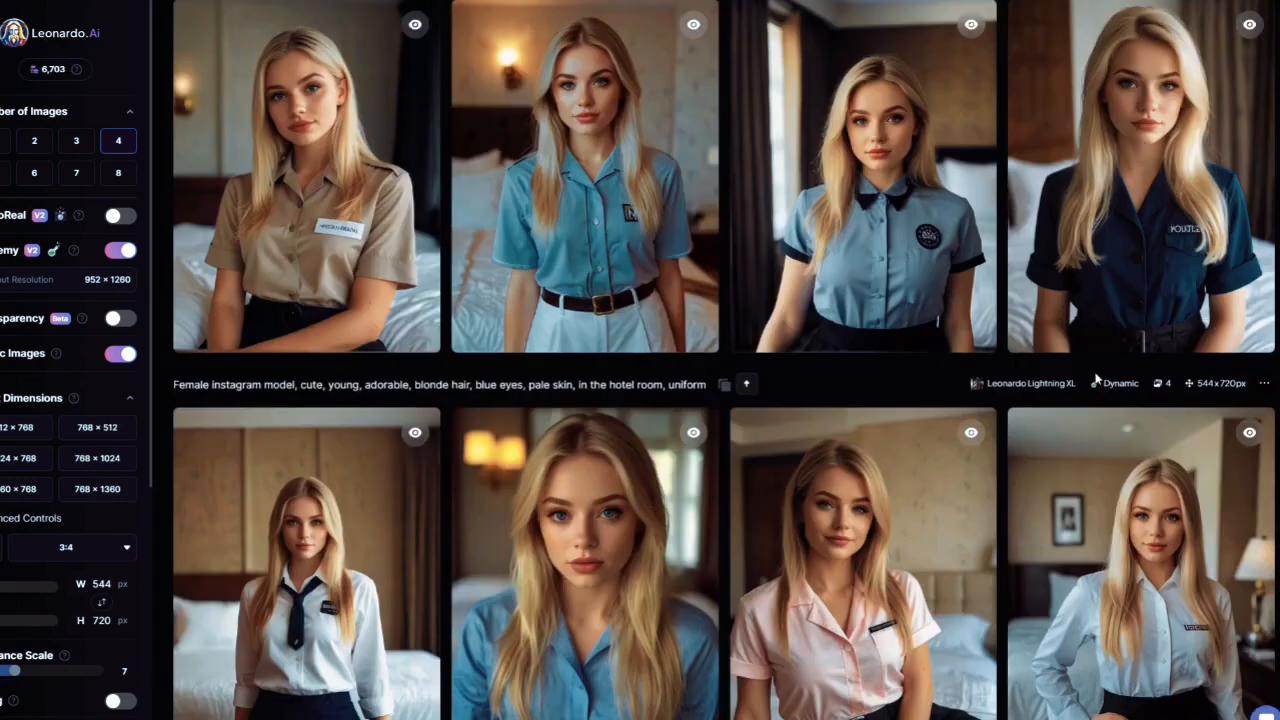
- Inspect the necktie image and the close-up blue shirt image in the older Leonardo Lightning XL batch
{"action": "left_click", "coordinate": [432, 500]}
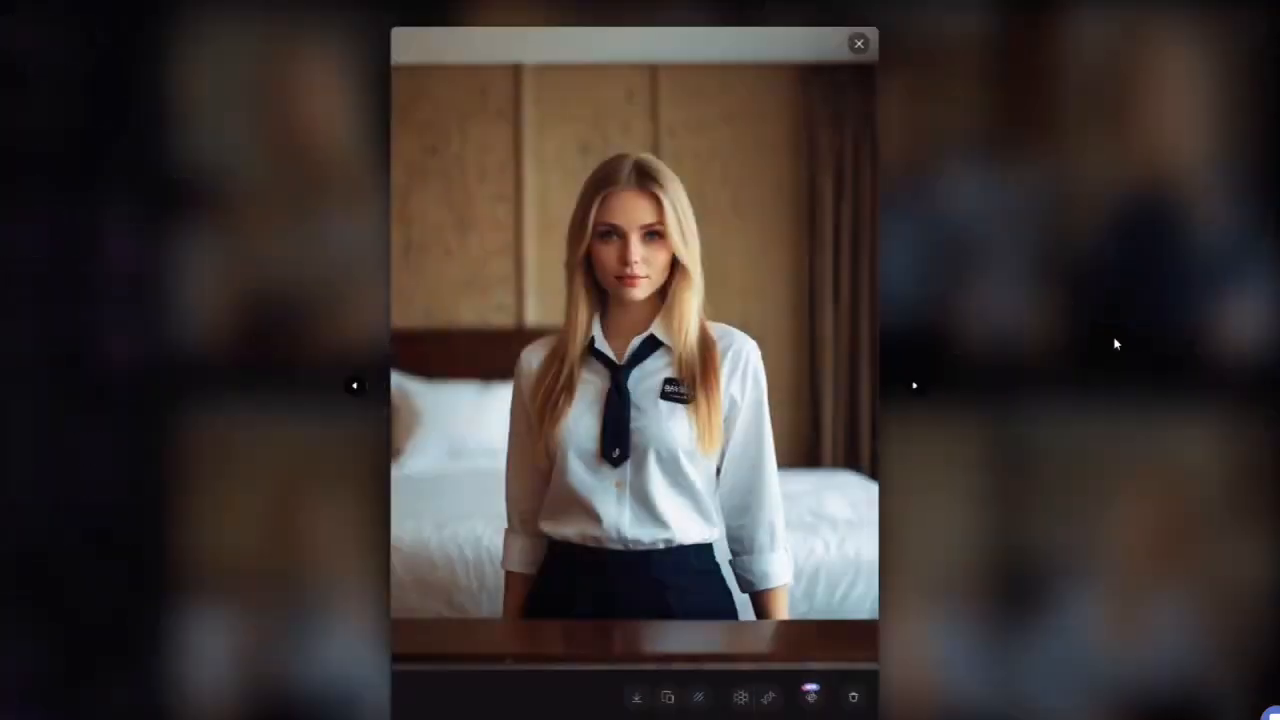
{"action": "left_click", "coordinate": [1093, 338]}
{"action": "left_click", "coordinate": [601, 536]}
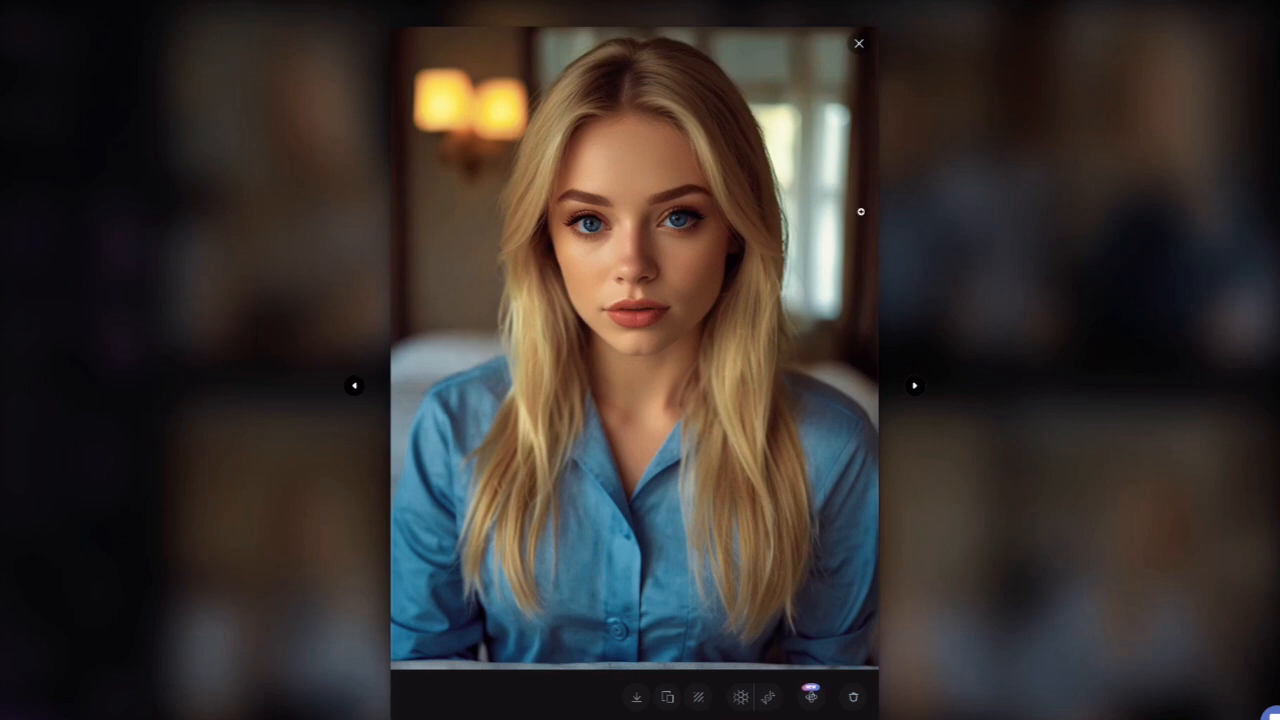
{"action": "left_click", "coordinate": [1062, 298]}
- Review the Anime XL and Diffusion XL batches against PhotoReal v2, enlarging the PhotoReal image with the gold badge to examine facial detail
{"action": "scroll", "coordinate": [817, 291], "scroll_direction": "down", "scroll_amount": 6}
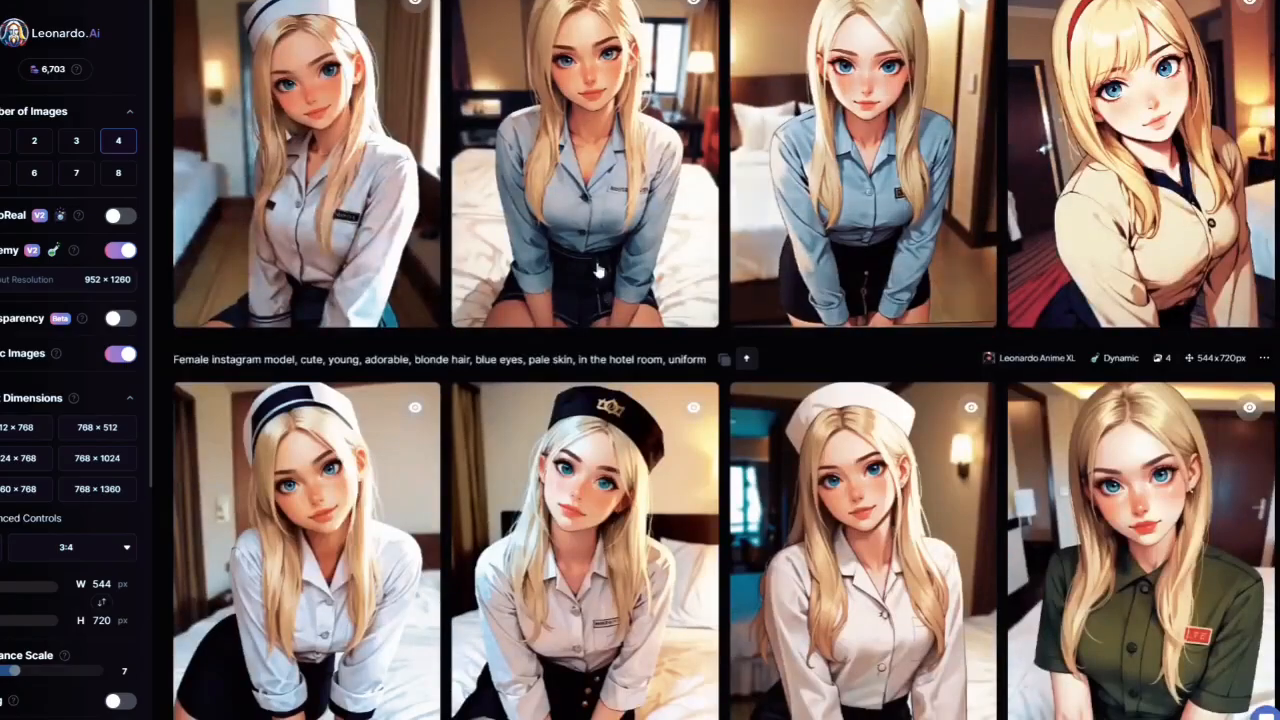
{"action": "scroll", "coordinate": [466, 240], "scroll_direction": "down", "scroll_amount": 5}
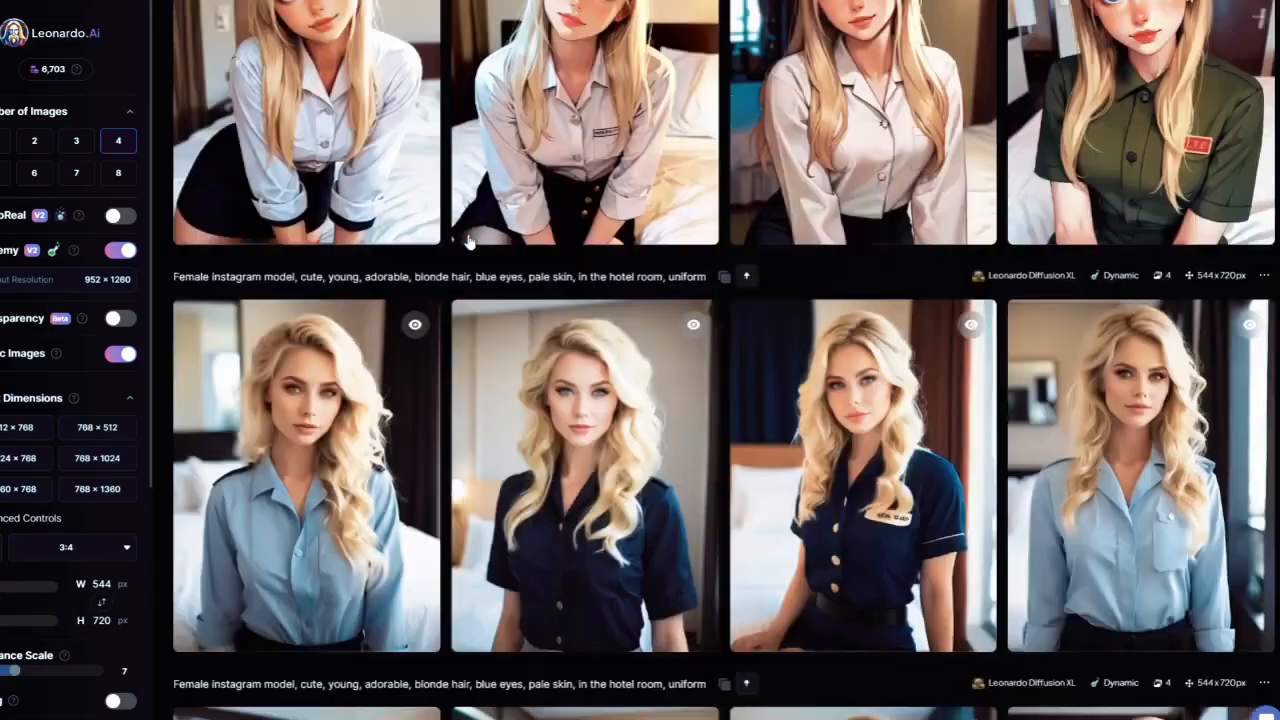
{"action": "scroll", "coordinate": [466, 242], "scroll_direction": "down", "scroll_amount": 9}
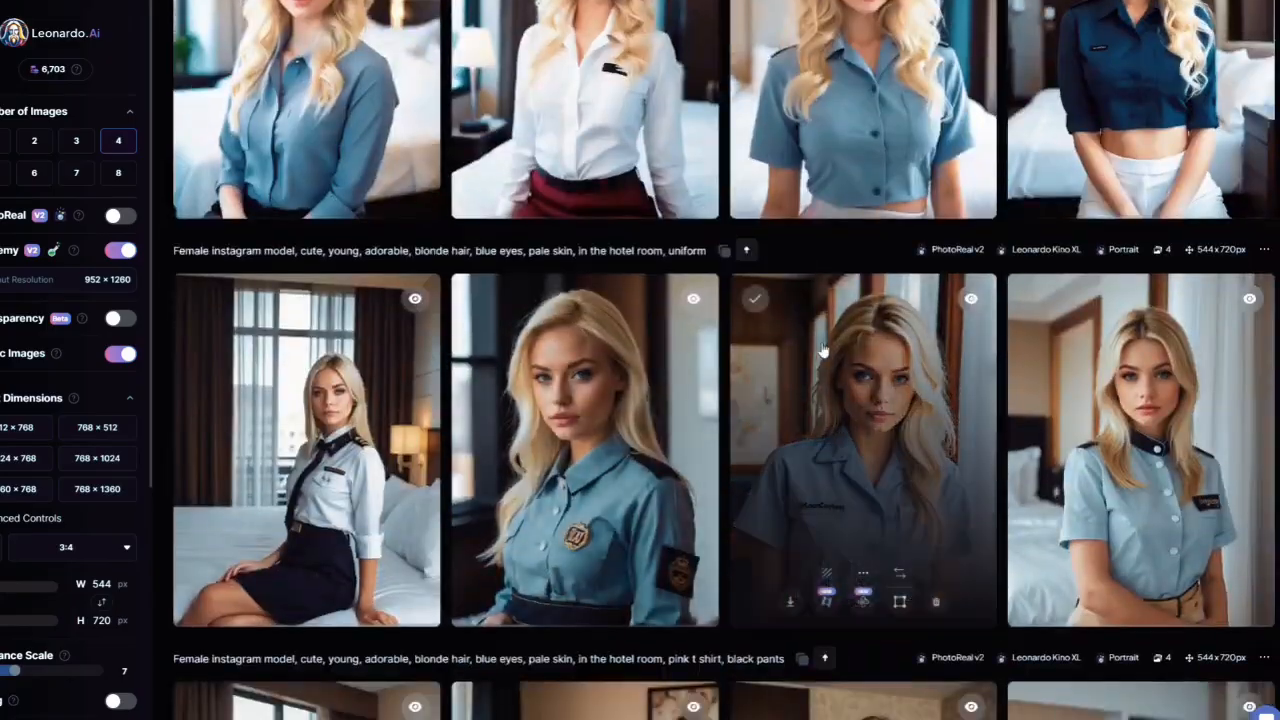
{"action": "left_click", "coordinate": [606, 384]}
{"action": "left_click", "coordinate": [672, 255]}
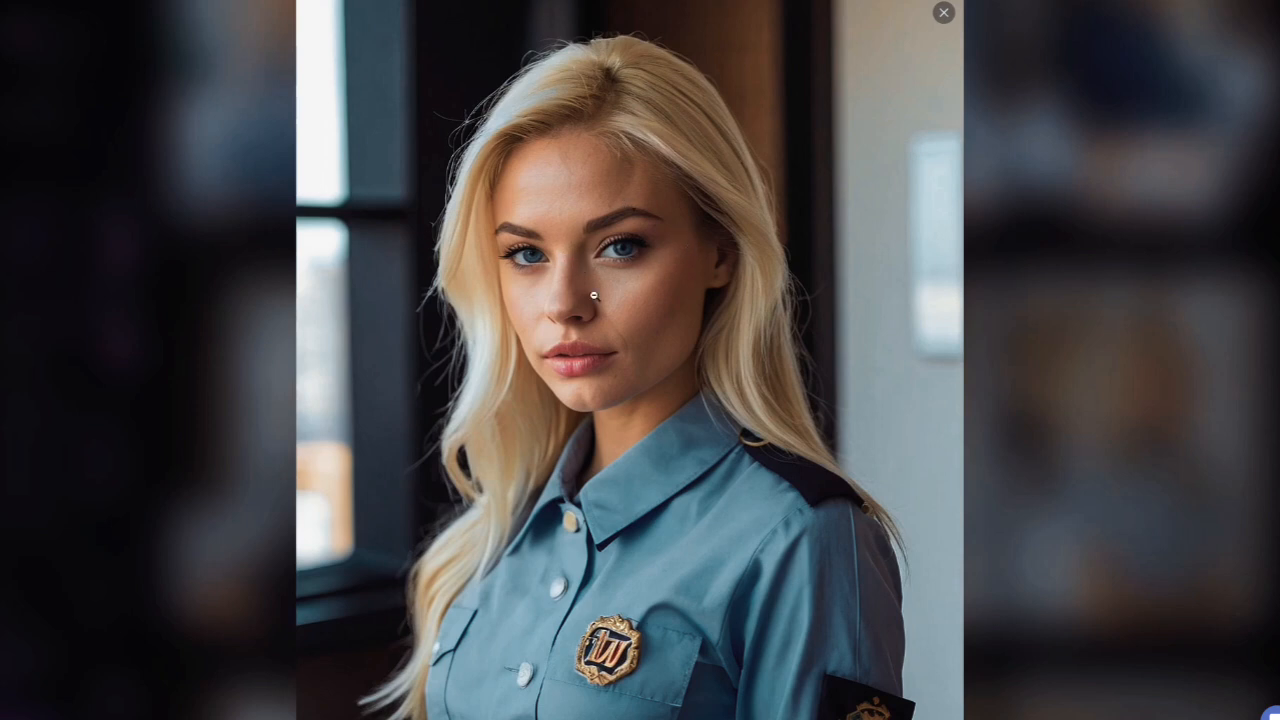
{"action": "scroll", "coordinate": [928, 243], "scroll_direction": "up", "scroll_amount": 20}
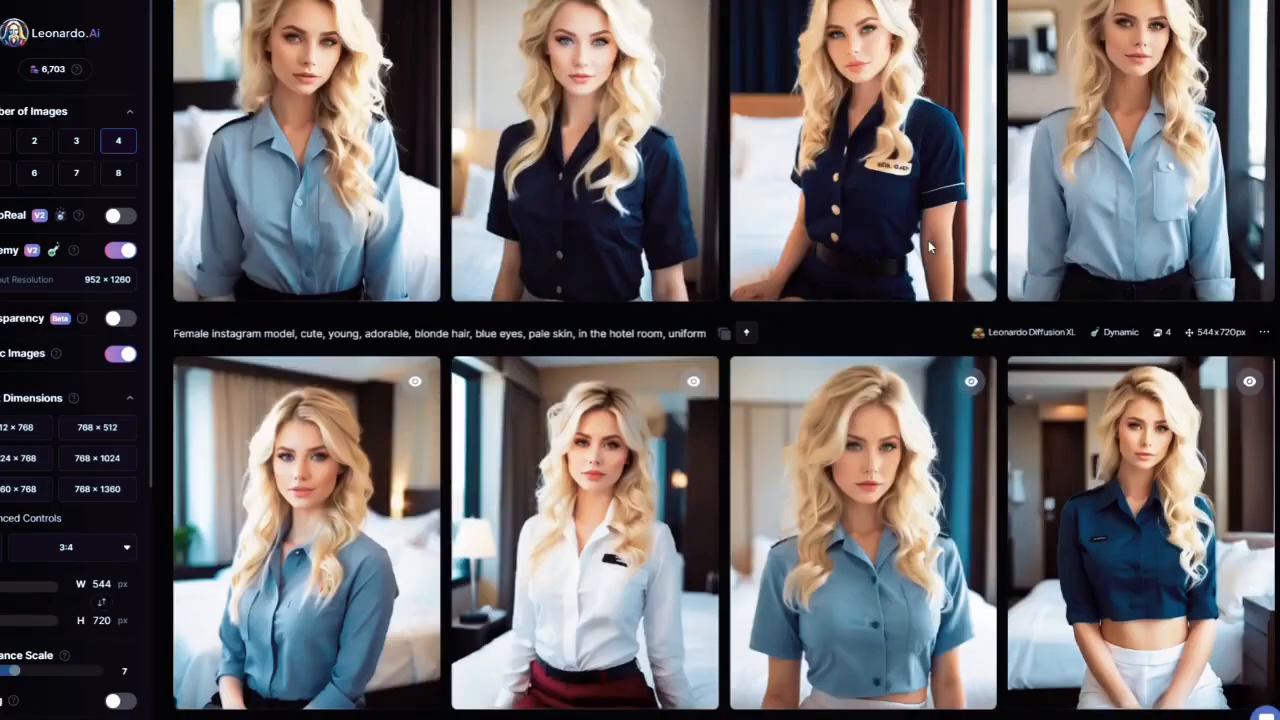
- Examine the newer Leonardo Lightning XL batch and view its tan shirt image at full size
{"action": "scroll", "coordinate": [930, 245], "scroll_direction": "up", "scroll_amount": 3}
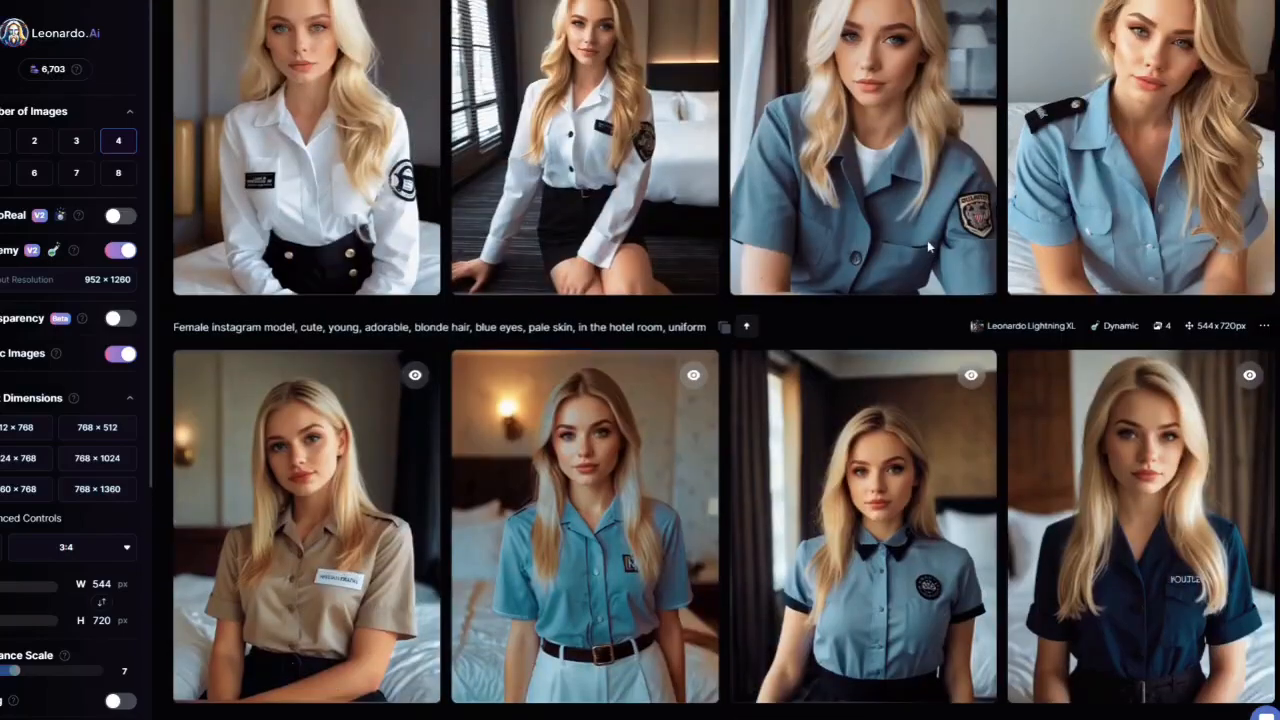
{"action": "scroll", "coordinate": [945, 290], "scroll_direction": "down", "scroll_amount": 2}
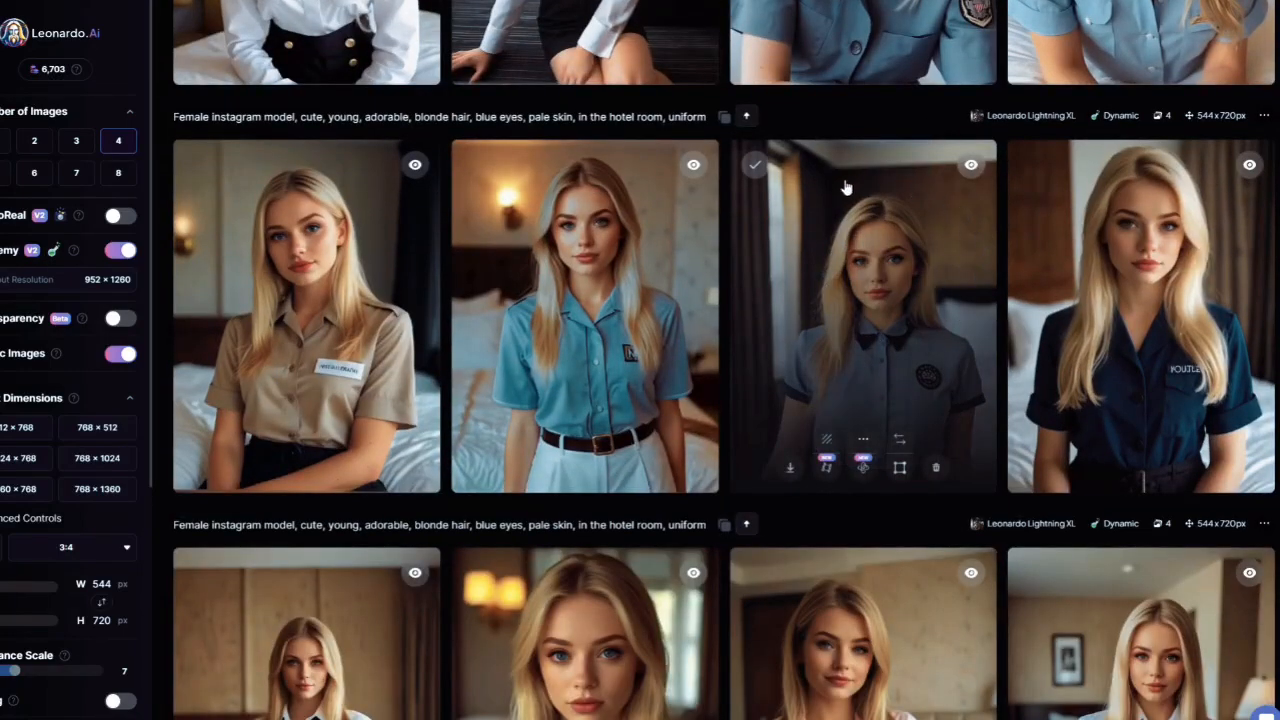
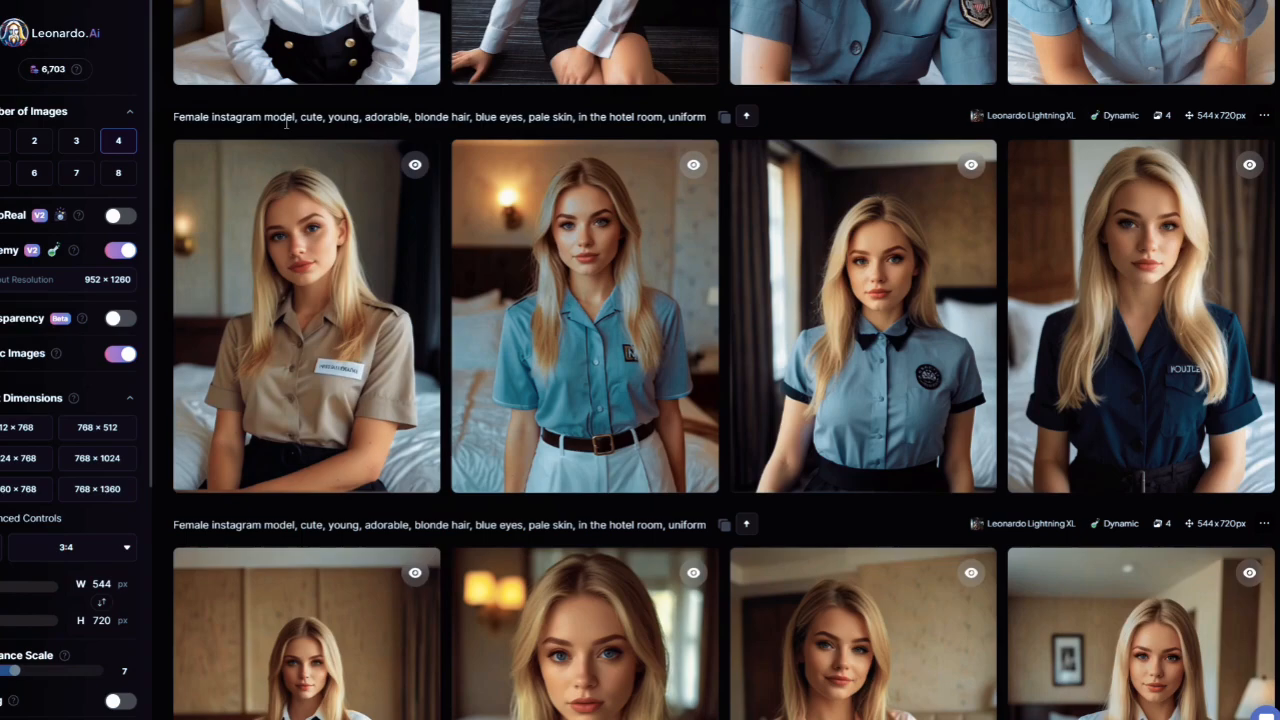
{"action": "left_click", "coordinate": [389, 271]}
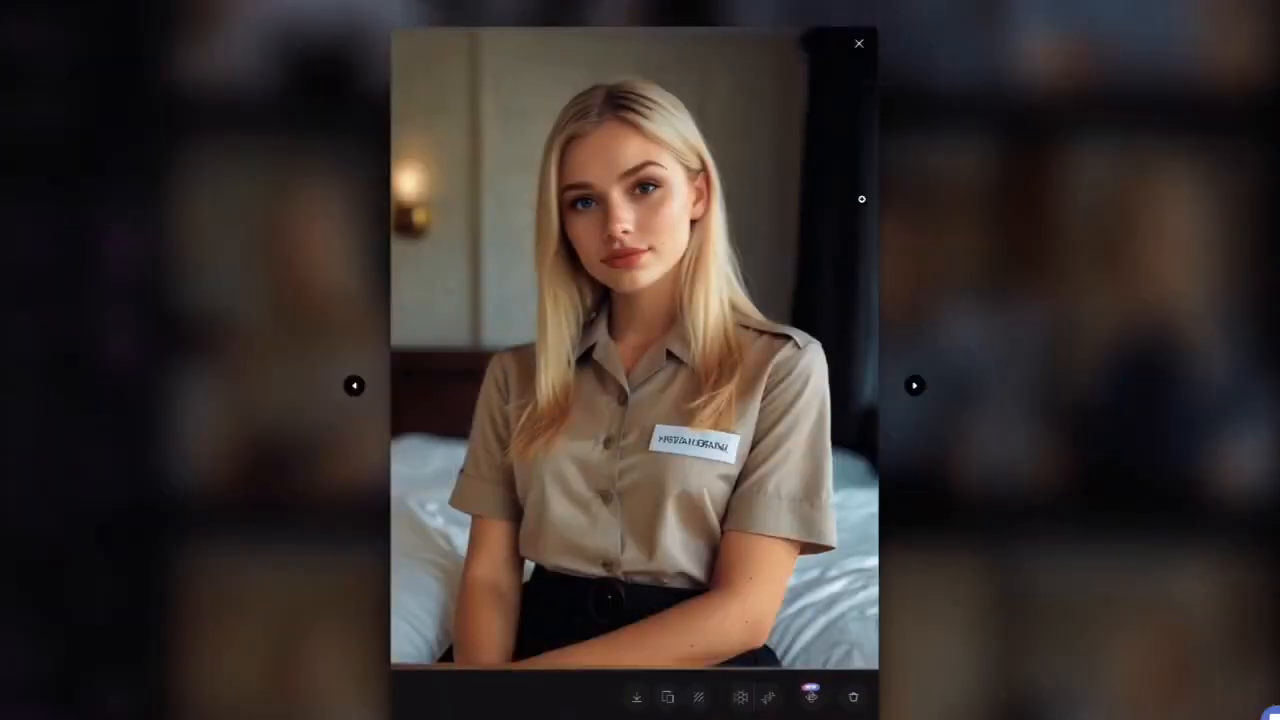
{"action": "left_click", "coordinate": [985, 260]}
- Inspect the two white shirt images in the older Leonardo Vision XL batch at full size
{"action": "scroll", "coordinate": [735, 280], "scroll_direction": "down", "scroll_amount": 3}
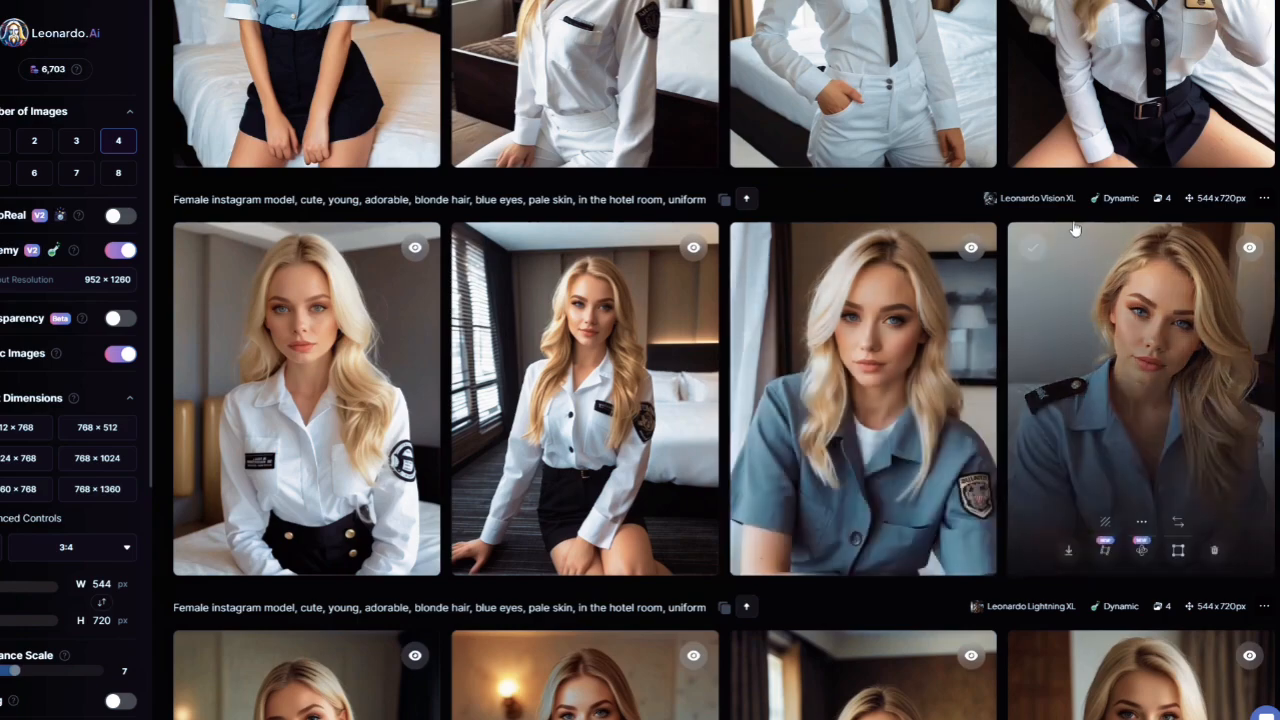
{"action": "left_click", "coordinate": [403, 349]}
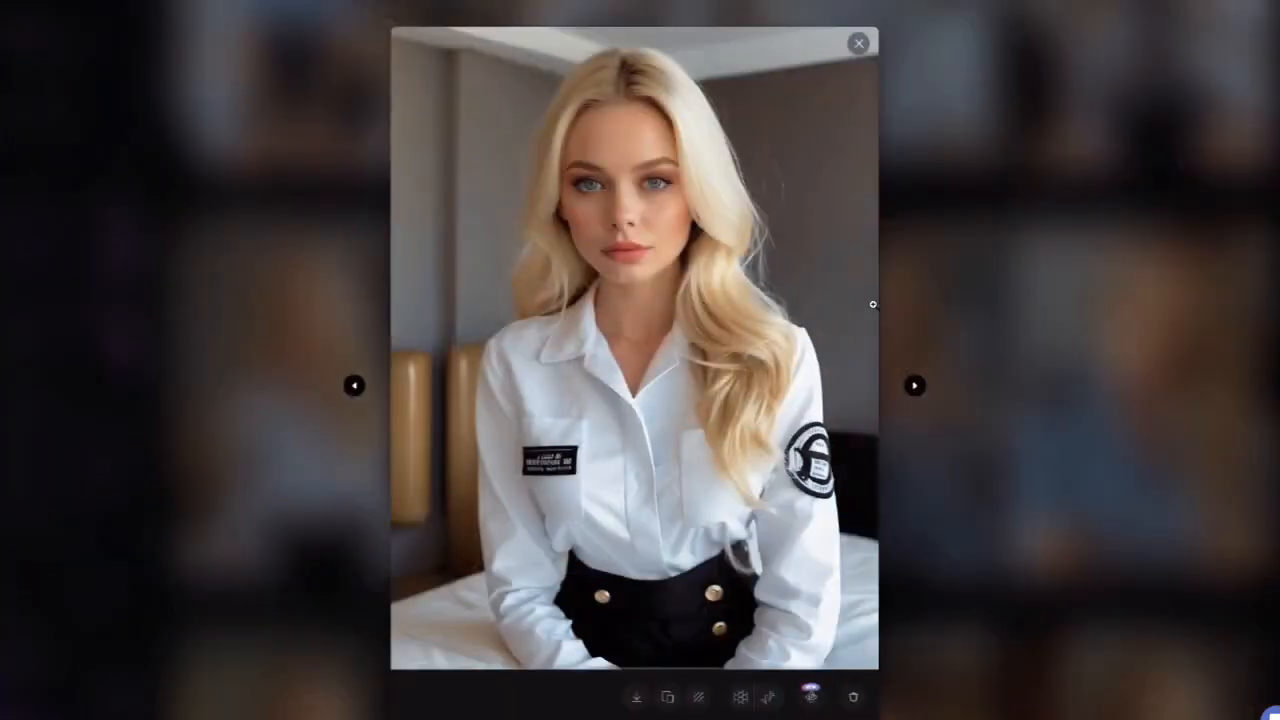
{"action": "left_click", "coordinate": [987, 318]}
{"action": "left_click", "coordinate": [660, 340]}
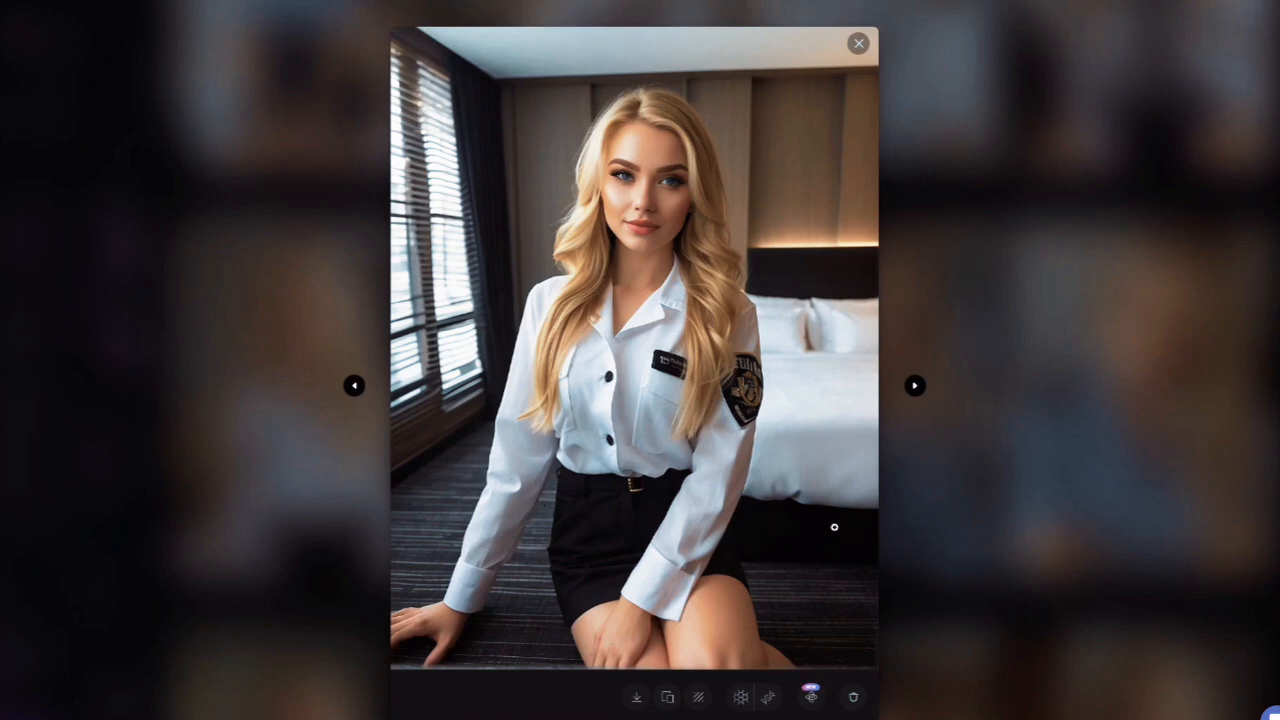
{"action": "left_click", "coordinate": [1033, 419]}
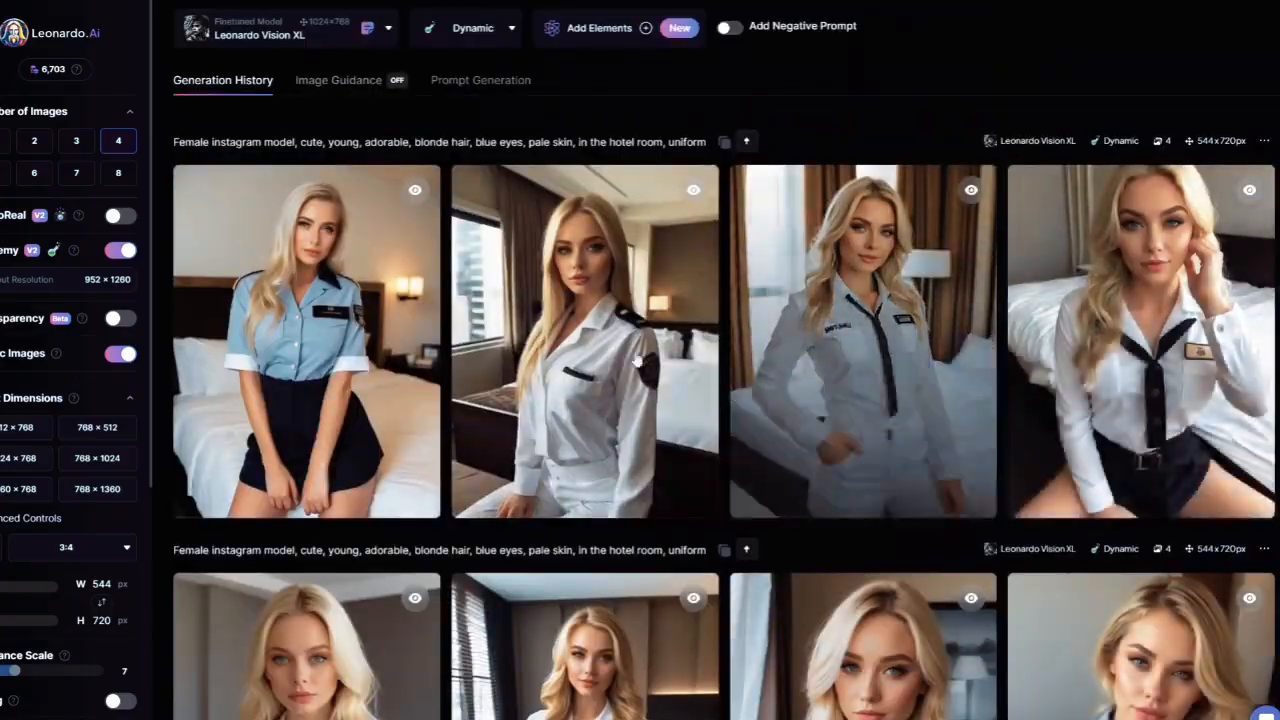
- Inspect the white uniform, black tie and light blue shirt images in the newest Leonardo Vision XL batch at full size
{"action": "left_click", "coordinate": [1015, 408]}
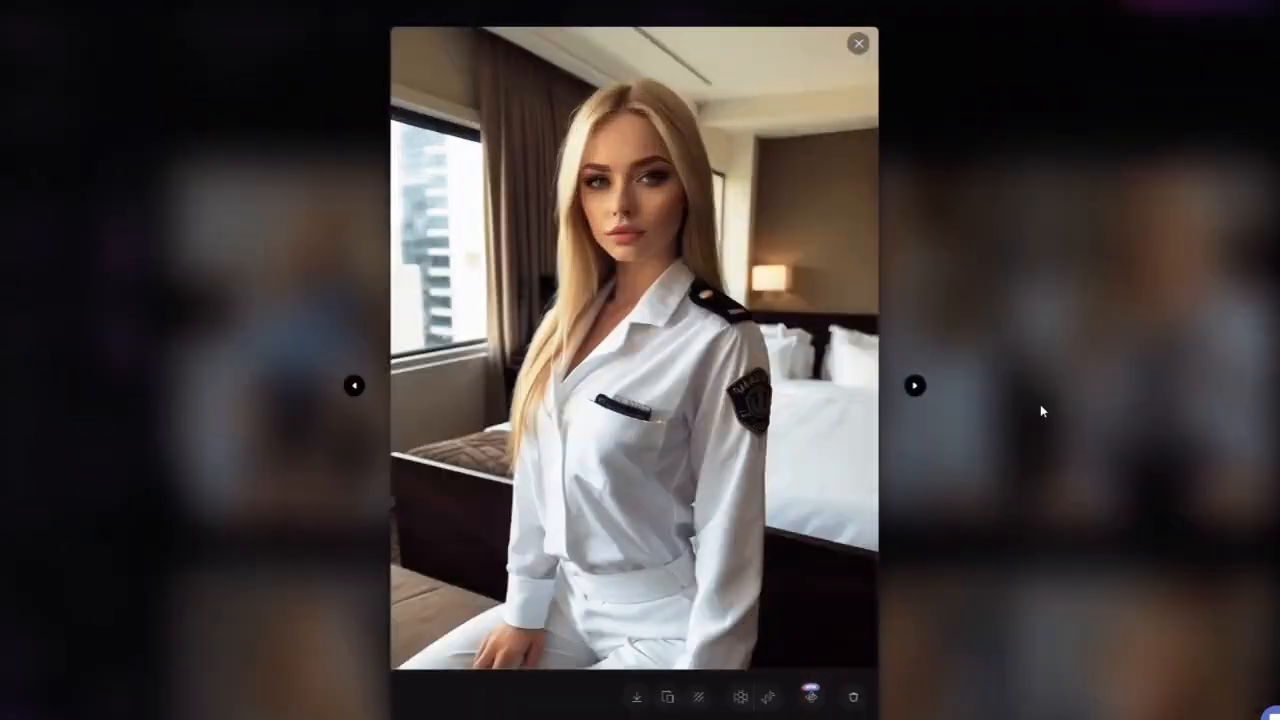
{"action": "left_click", "coordinate": [1040, 404]}
{"action": "left_click", "coordinate": [1039, 398]}
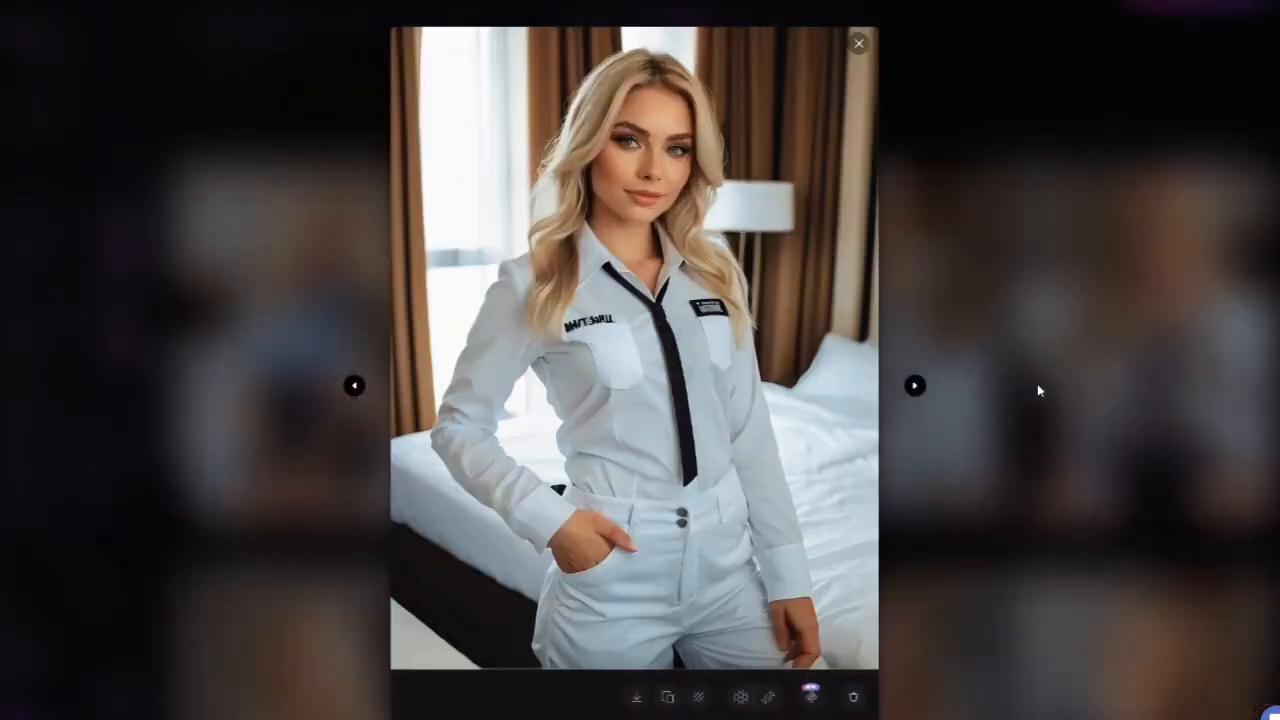
{"action": "left_click", "coordinate": [1037, 384]}
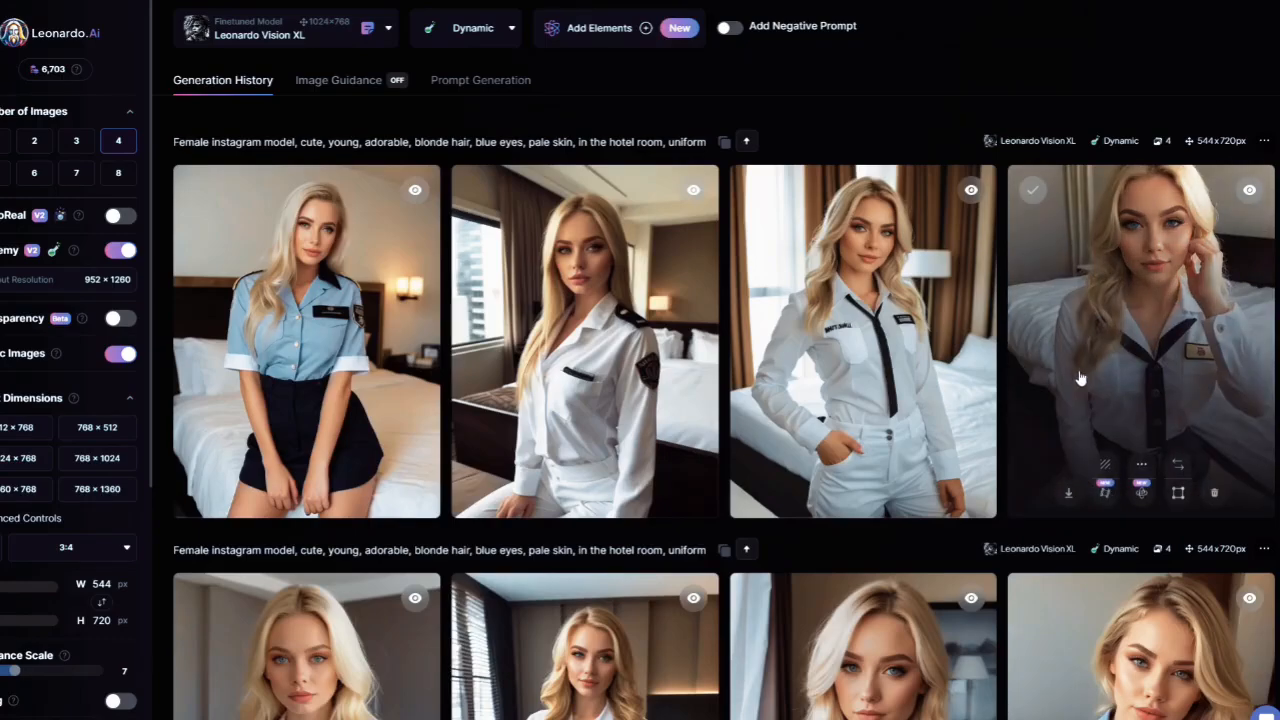
{"action": "left_click", "coordinate": [350, 378]}
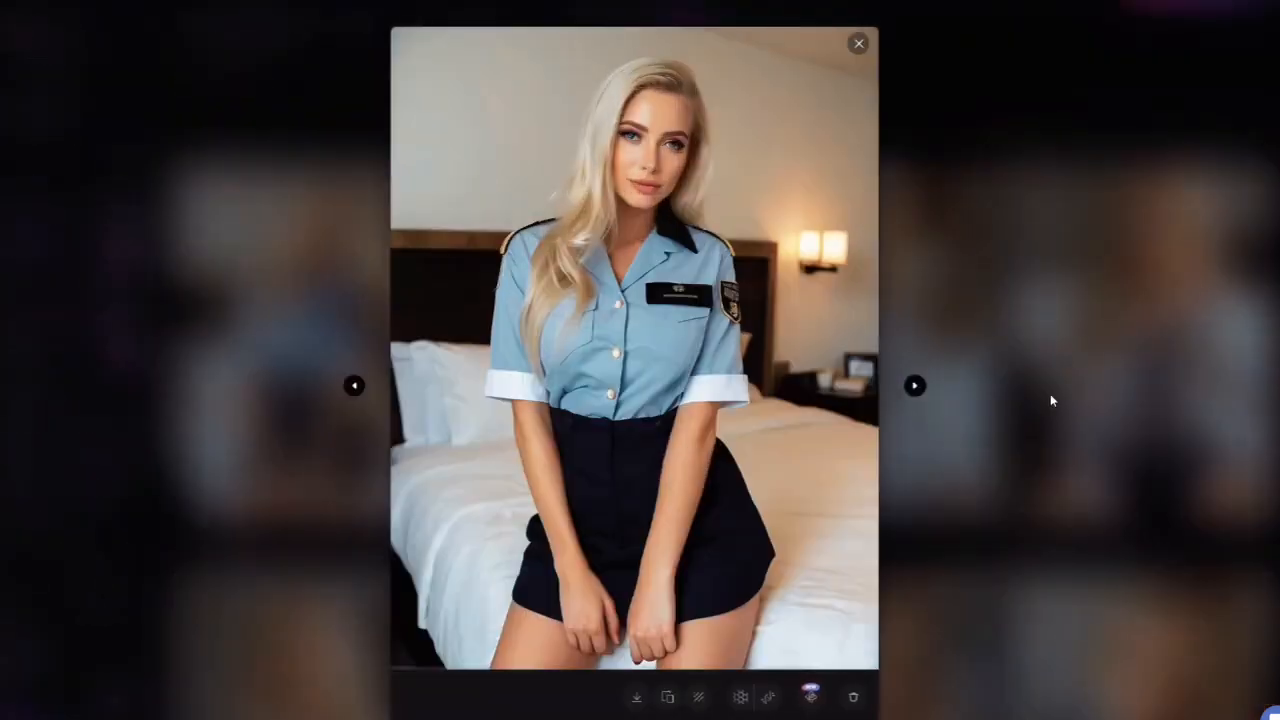
{"action": "left_click", "coordinate": [963, 430]}
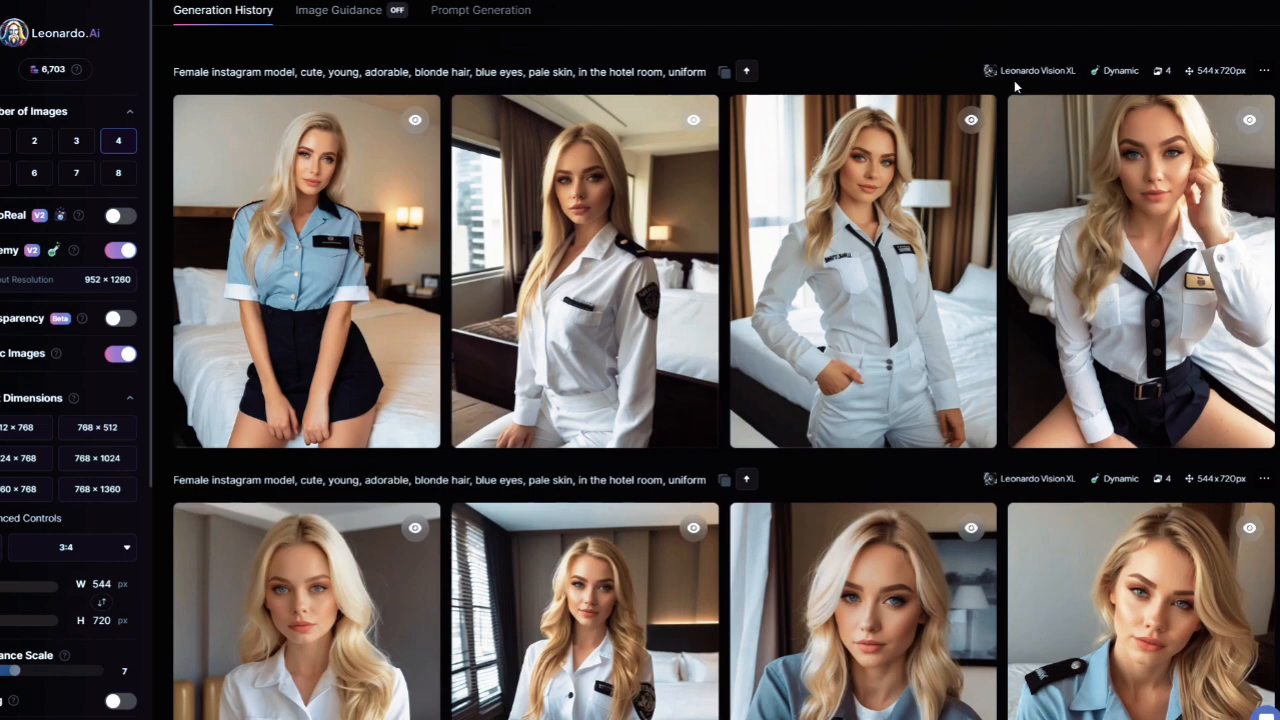
- Compare the two Leonardo Vision XL batches with each other in the generation history
{"action": "scroll", "coordinate": [941, 257], "scroll_direction": "down", "scroll_amount": 2}
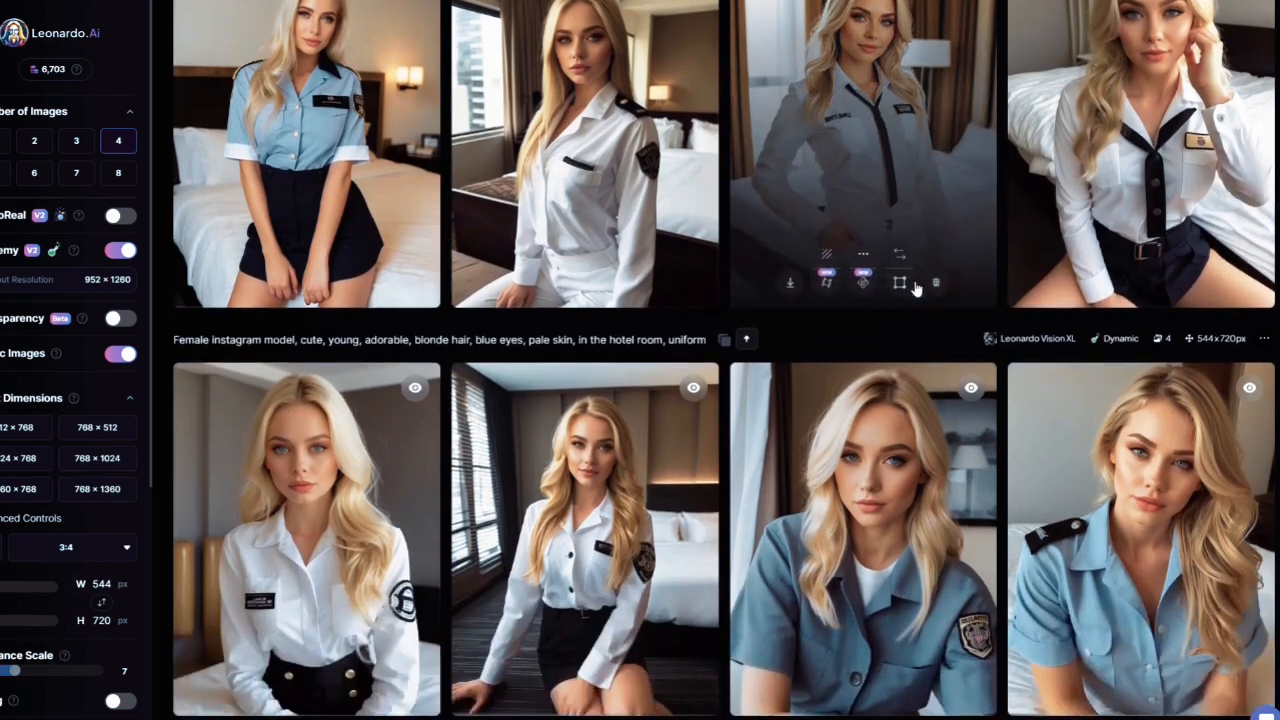
{"action": "left_click", "coordinate": [585, 530]}
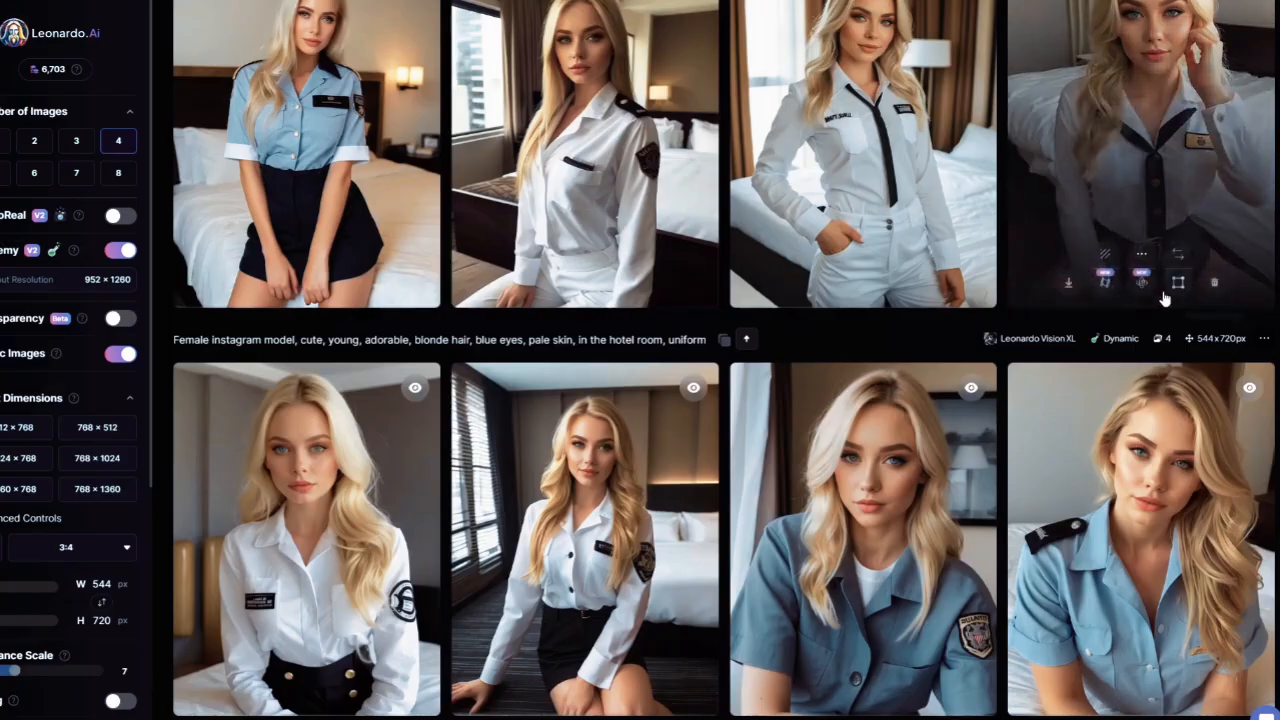
{"action": "scroll", "coordinate": [800, 400], "scroll_direction": "down", "scroll_amount": 2}
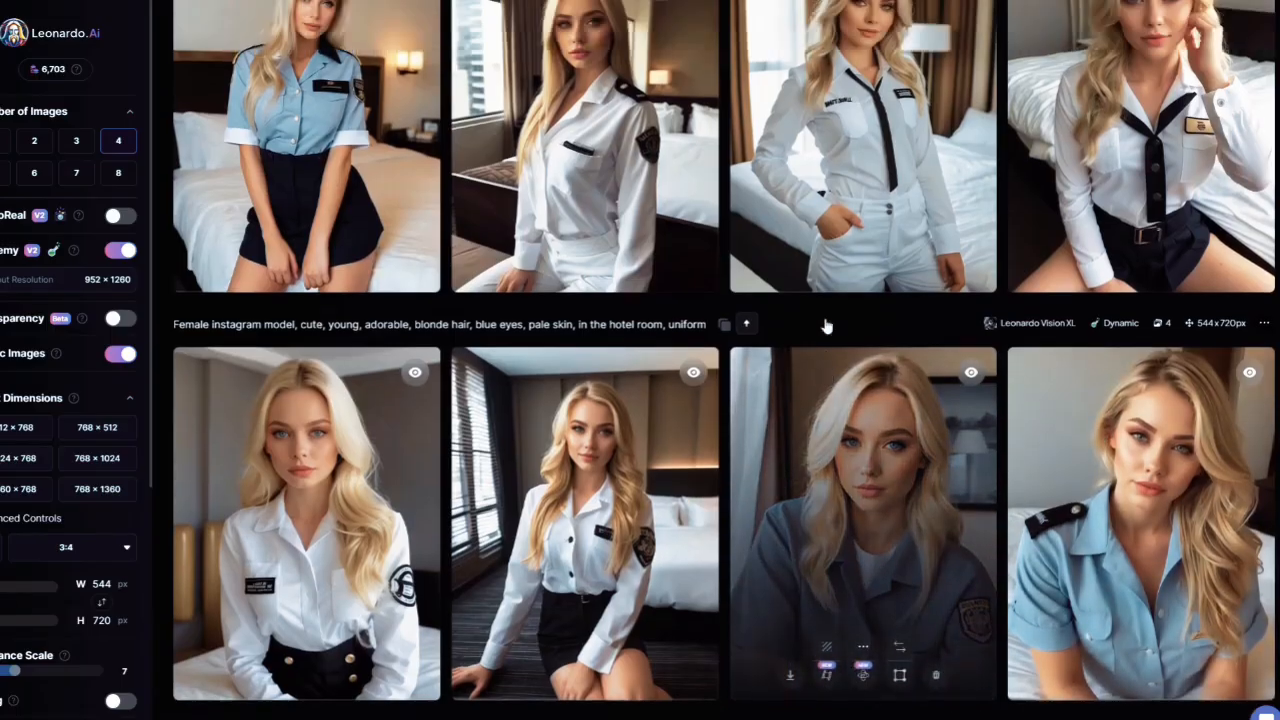
- View the white uniform image with the black tie and a light blue shirt portrait at full size
{"action": "scroll", "coordinate": [826, 325], "scroll_direction": "up", "scroll_amount": 1}
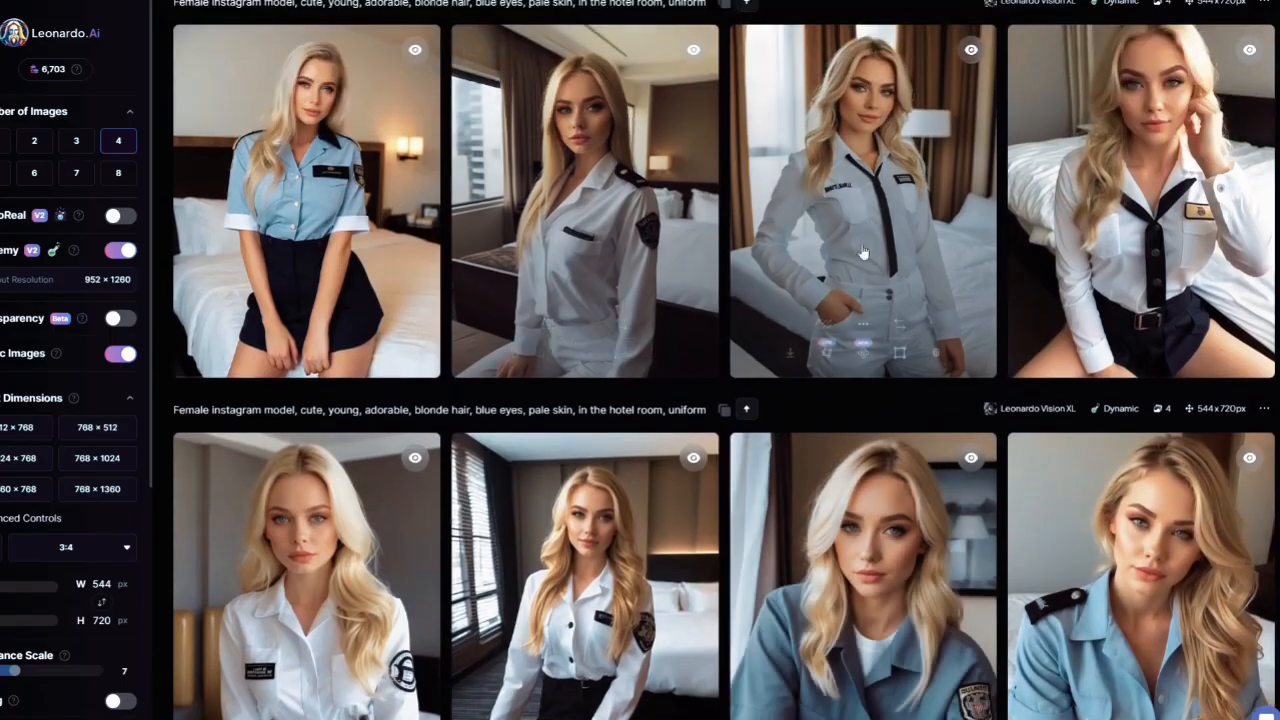
{"action": "left_click", "coordinate": [826, 325]}
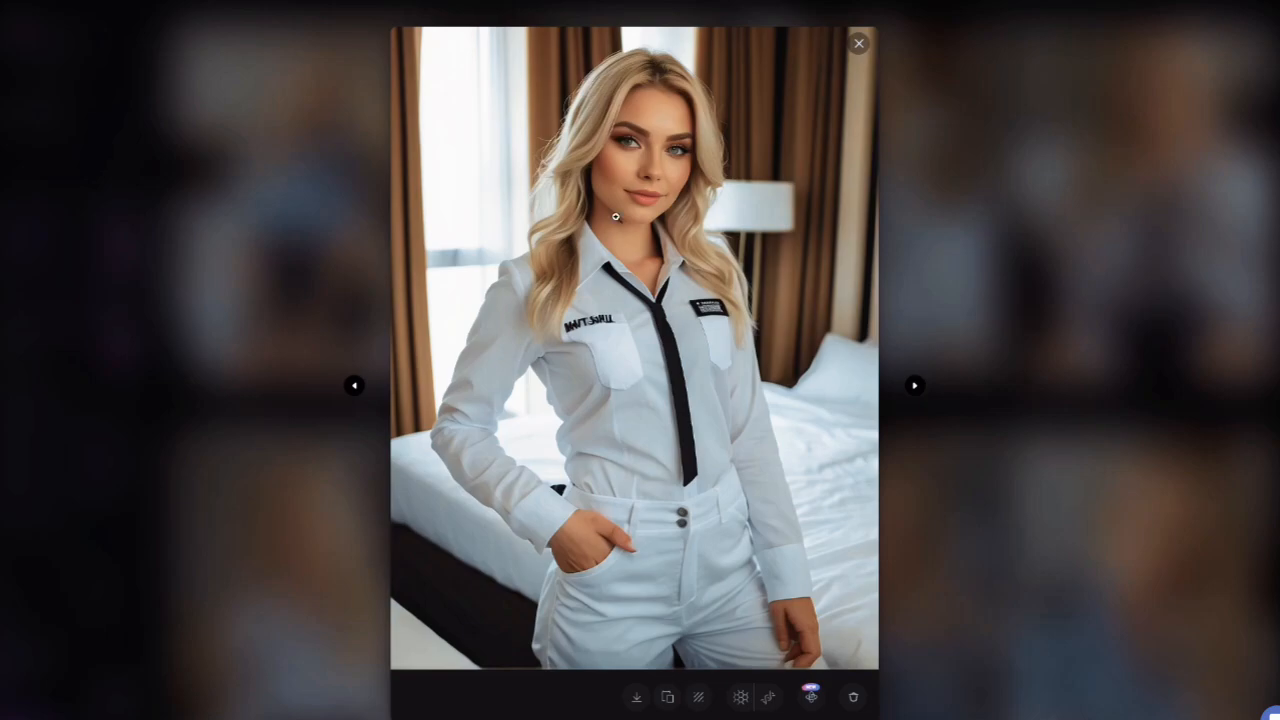
{"action": "key", "text": "Escape"}
{"action": "left_click", "coordinate": [903, 258]}
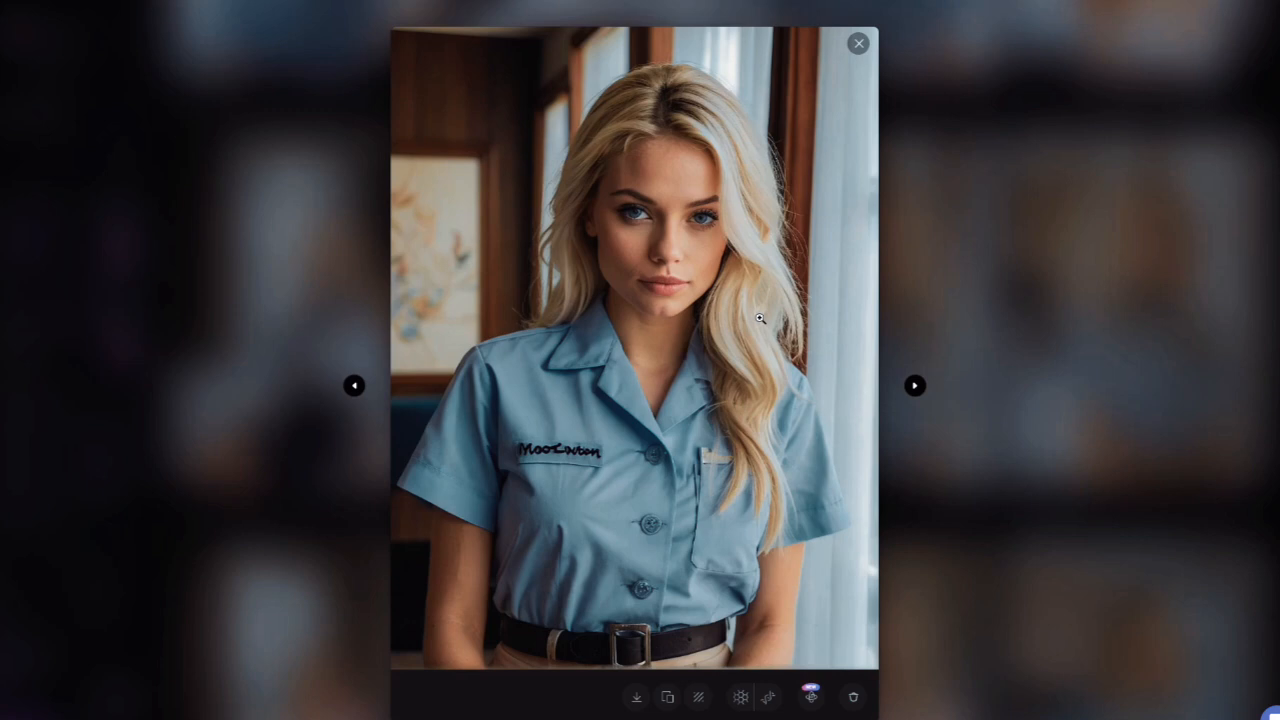
{"action": "key", "text": "Escape"}
- View the older Leonardo Vision XL batch's white shirt and black skirt image at full size
{"action": "scroll", "coordinate": [893, 300], "scroll_direction": "up", "scroll_amount": 10}
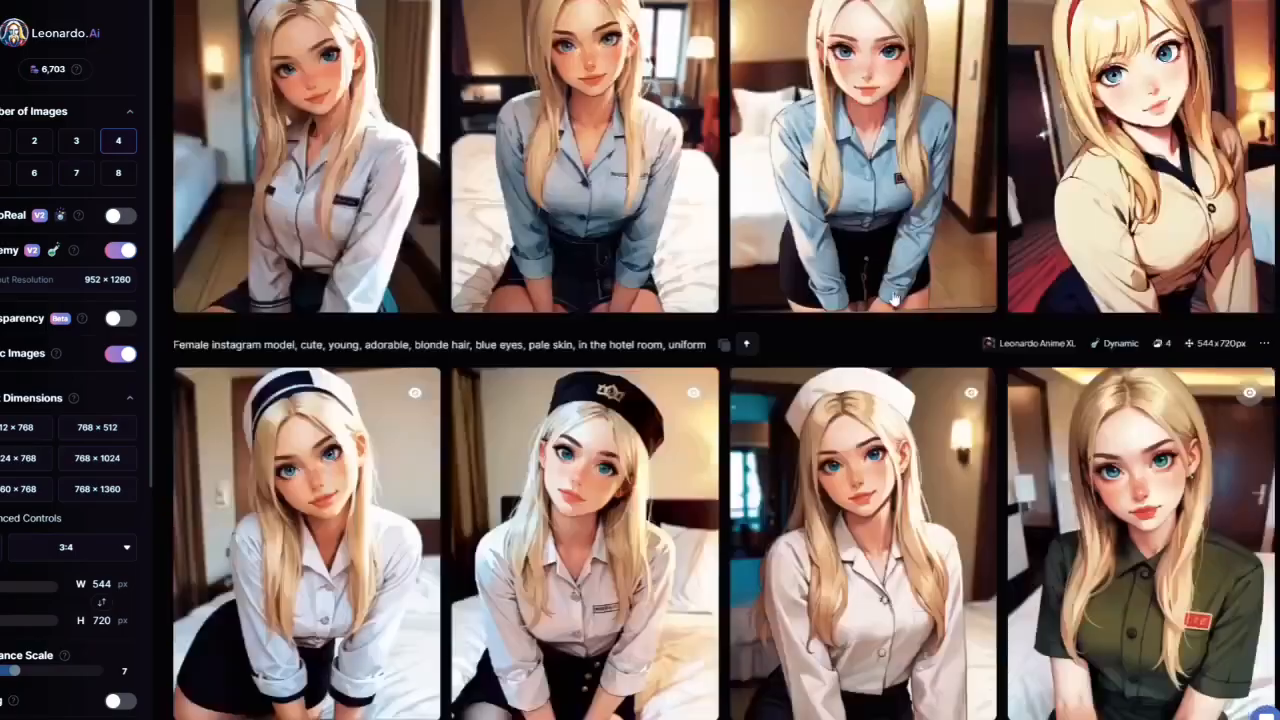
{"action": "scroll", "coordinate": [893, 300], "scroll_direction": "up", "scroll_amount": 5}
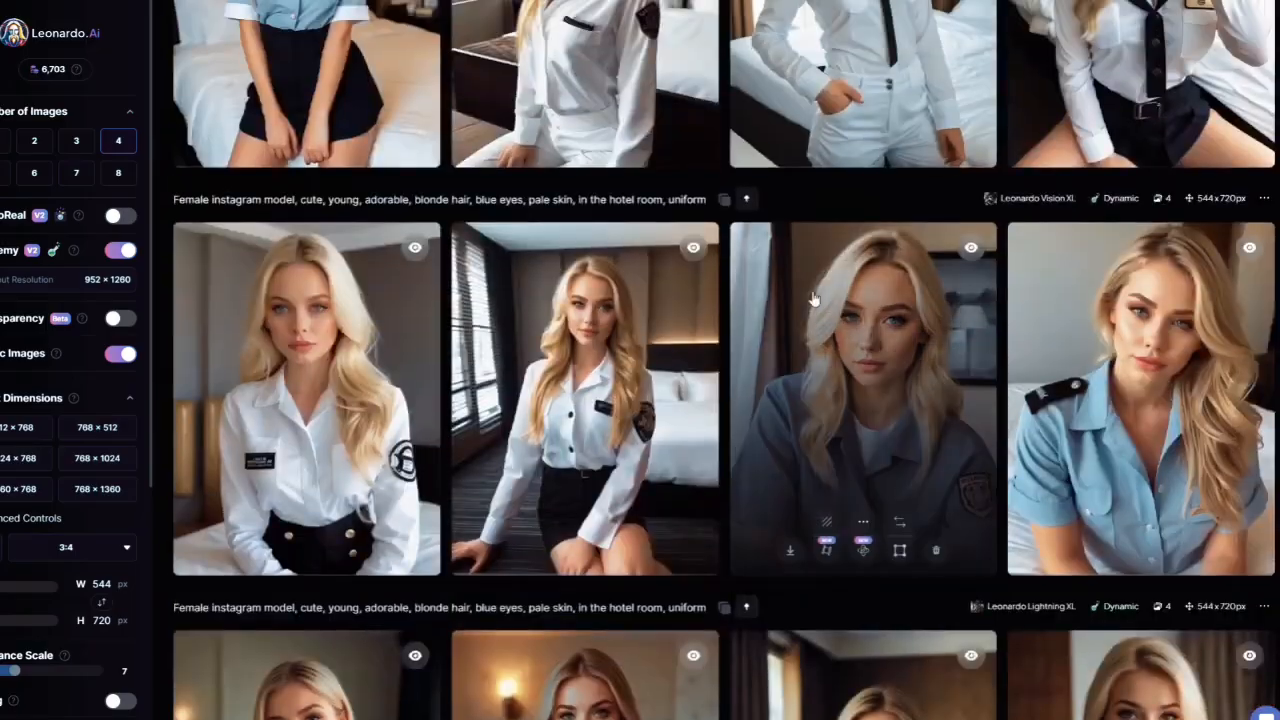
{"action": "left_click", "coordinate": [617, 348]}
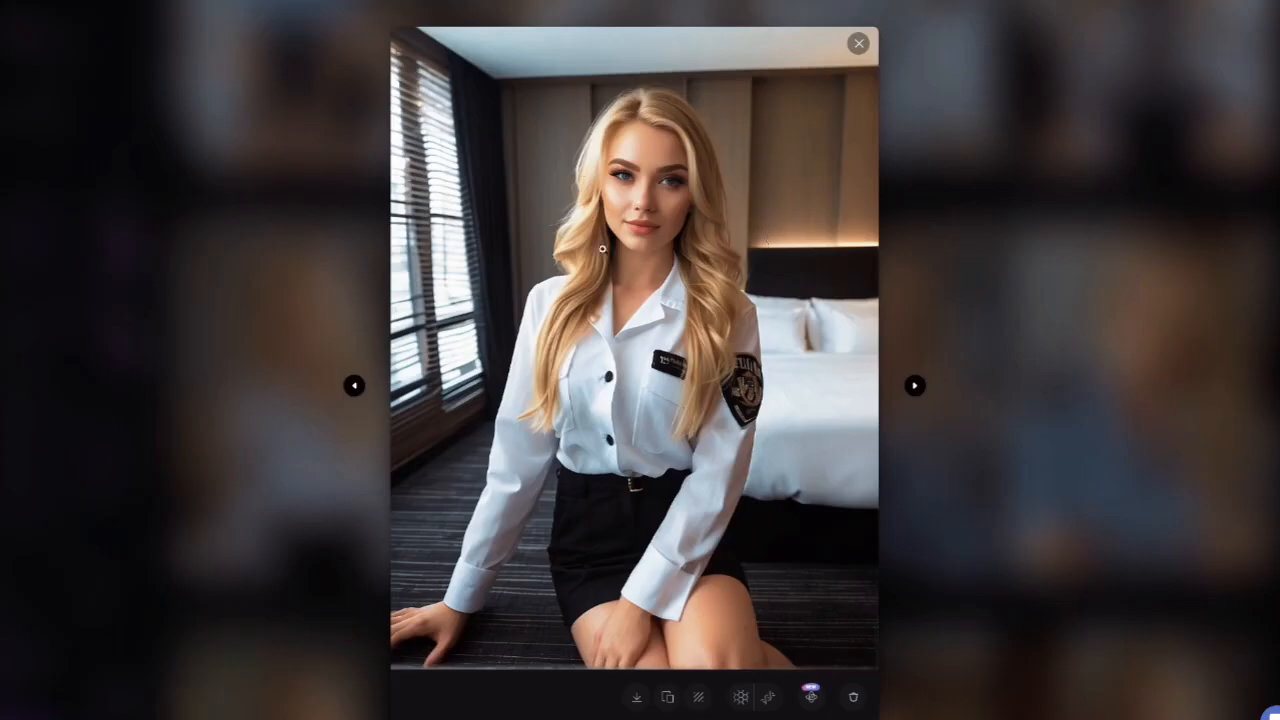
{"action": "left_click", "coordinate": [1129, 216]}
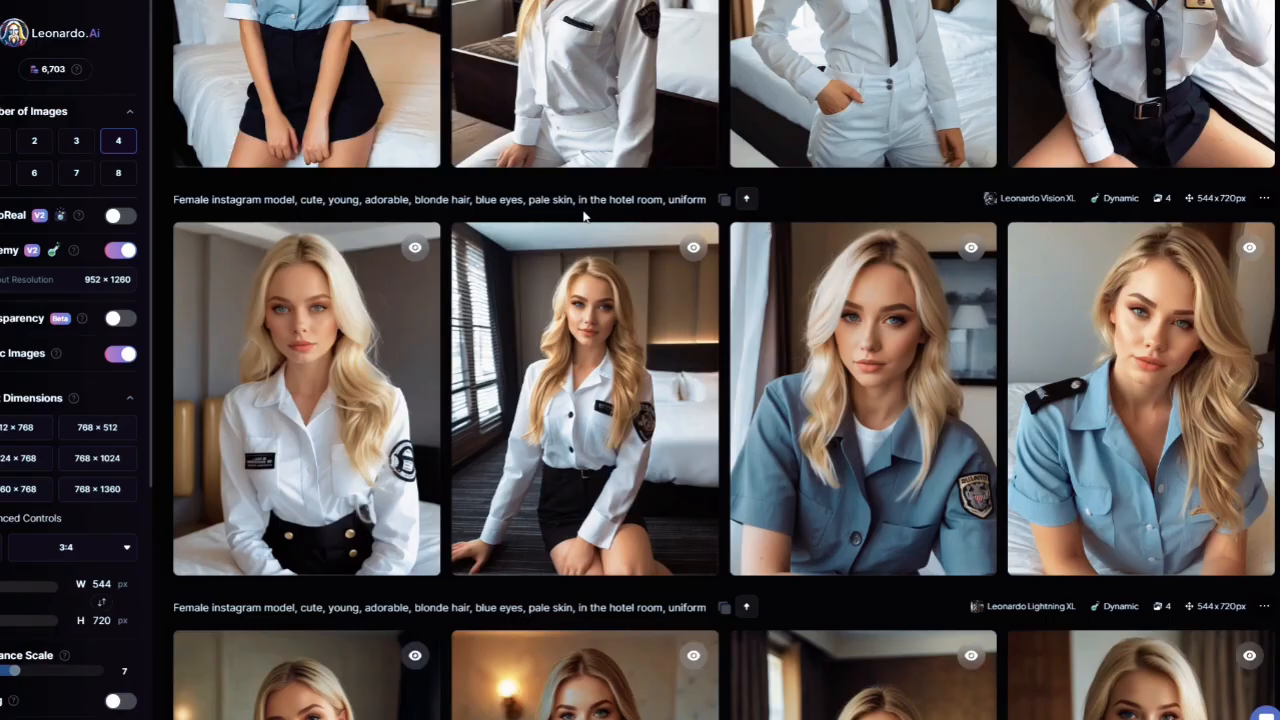
- Copy the generation seed of the older Leonardo Vision XL batch and enable it as the fixed seed
{"action": "left_click", "coordinate": [1264, 198]}
{"action": "left_click", "coordinate": [1145, 364]}
{"action": "scroll", "coordinate": [75, 526], "scroll_direction": "down", "scroll_amount": 4}
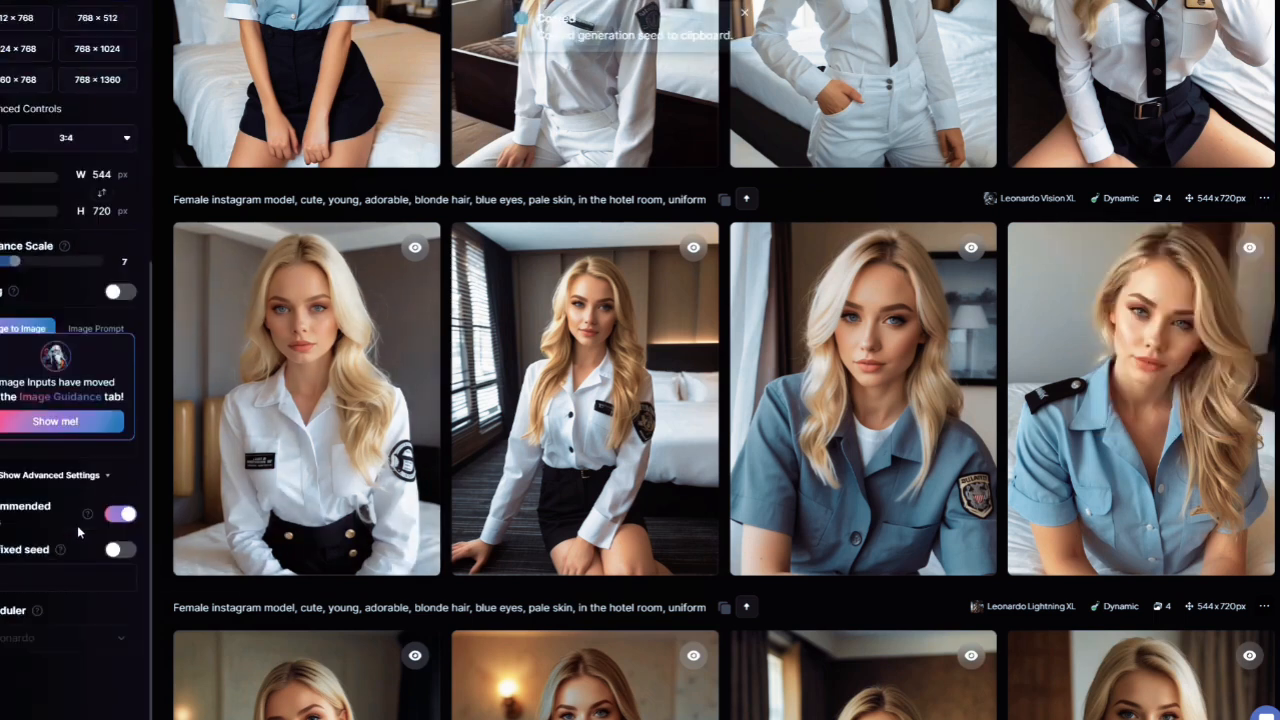
{"action": "left_click", "coordinate": [50, 580]}
{"action": "key", "text": "ctrl+v"}
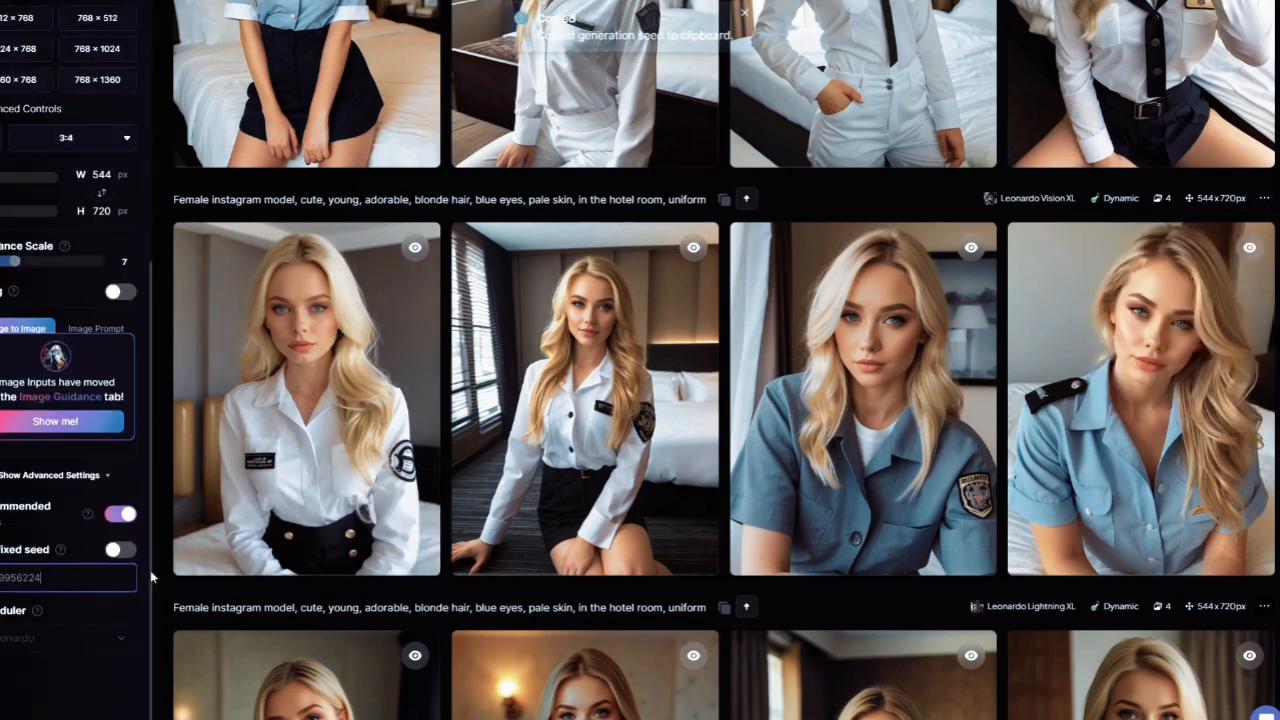
{"action": "left_click", "coordinate": [113, 549]}
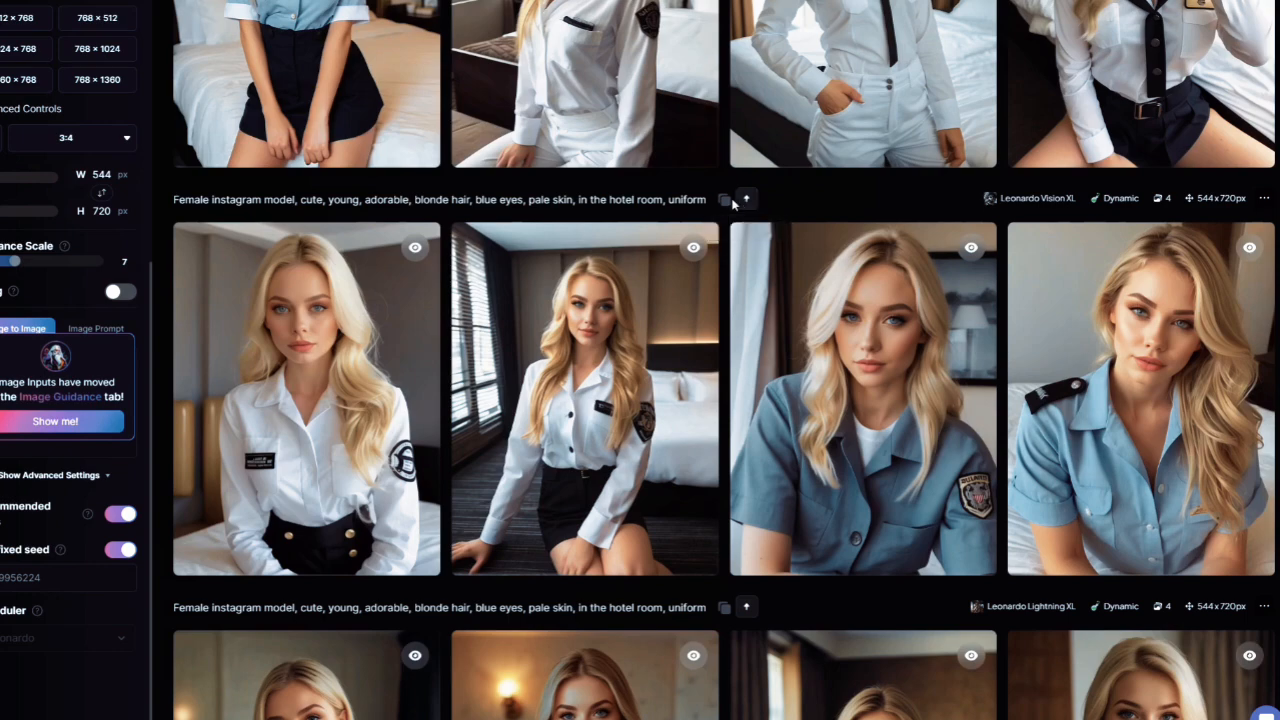
- Replace the prompt's hotel room and uniform wording with "in the mall, summer clothes" and generate two batches of four images
{"action": "scroll", "coordinate": [752, 330], "scroll_direction": "up", "scroll_amount": 5}
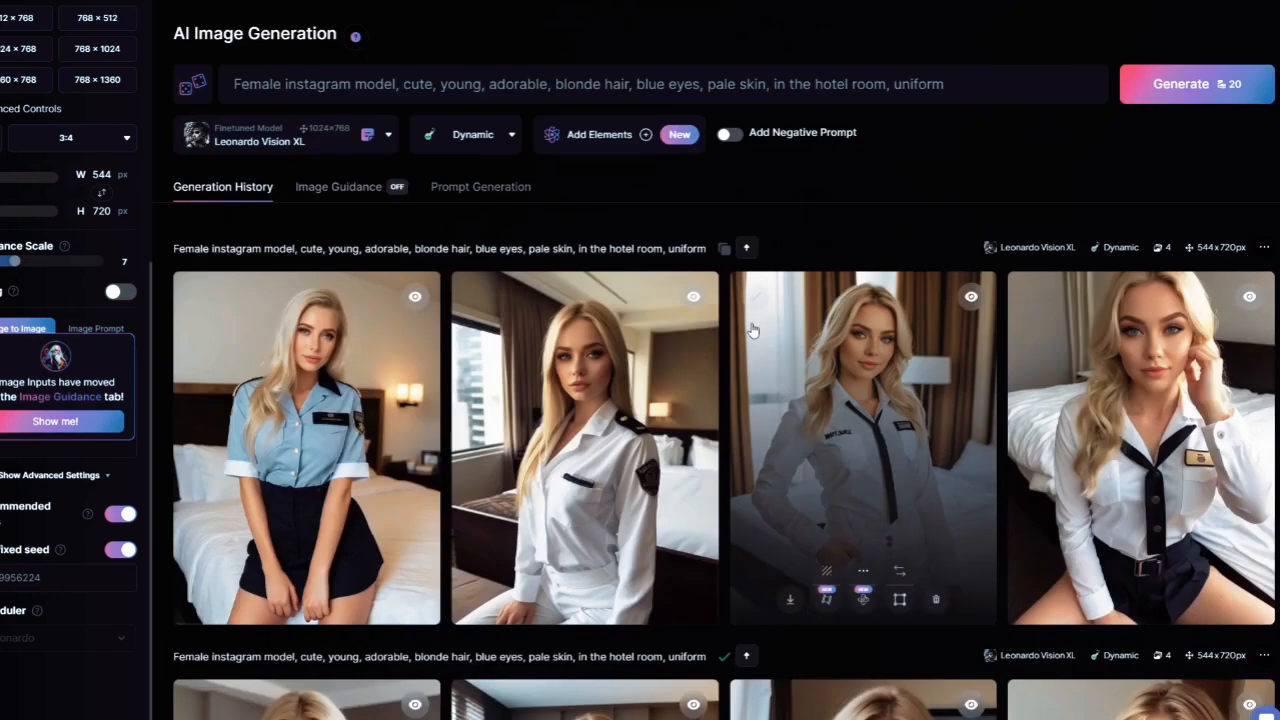
{"action": "triple_click", "coordinate": [941, 86]}
{"action": "left_click_drag", "start_coordinate": [944, 86], "coordinate": [778, 86]}
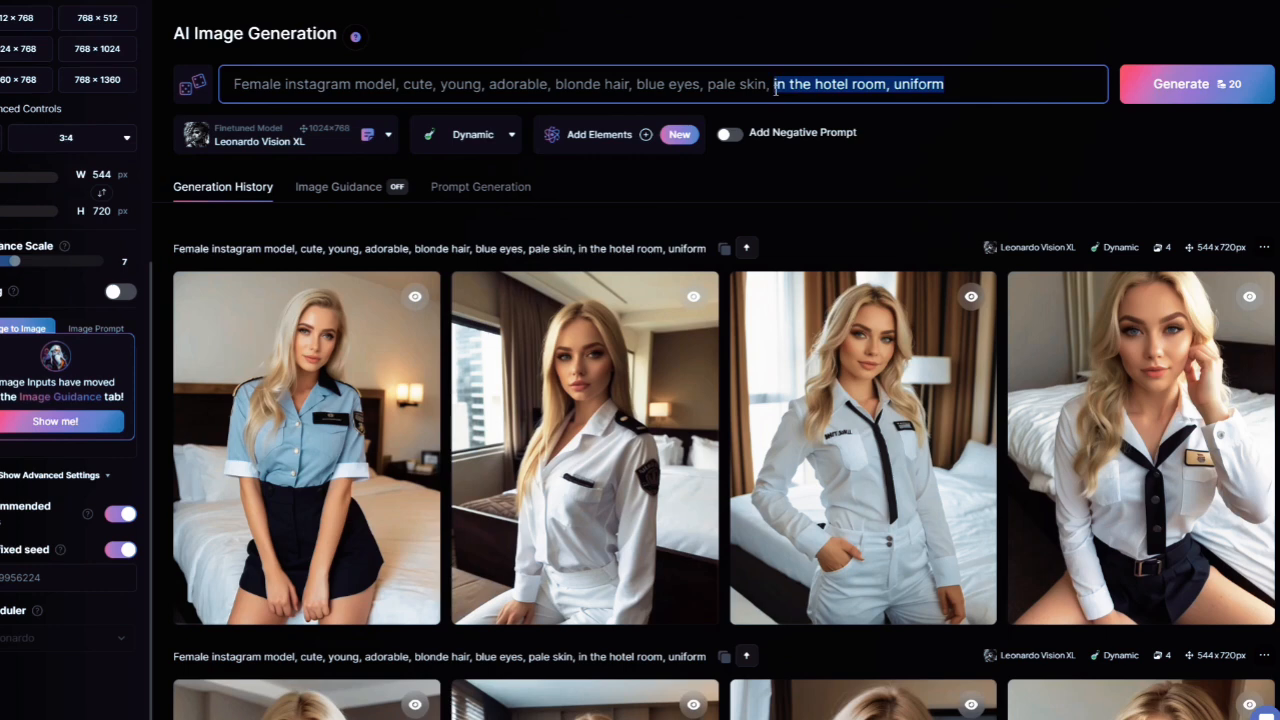
{"action": "key", "text": "BackSpace"}
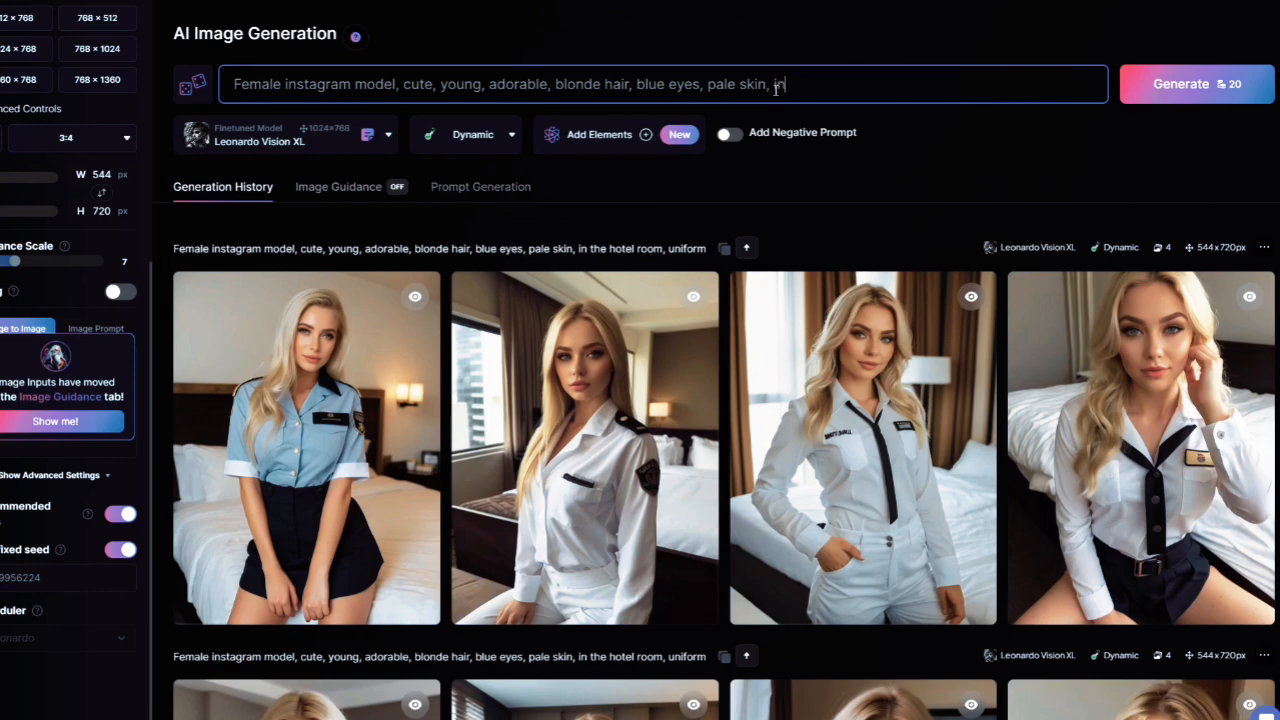
{"action": "type", "text": "in the mallk"}
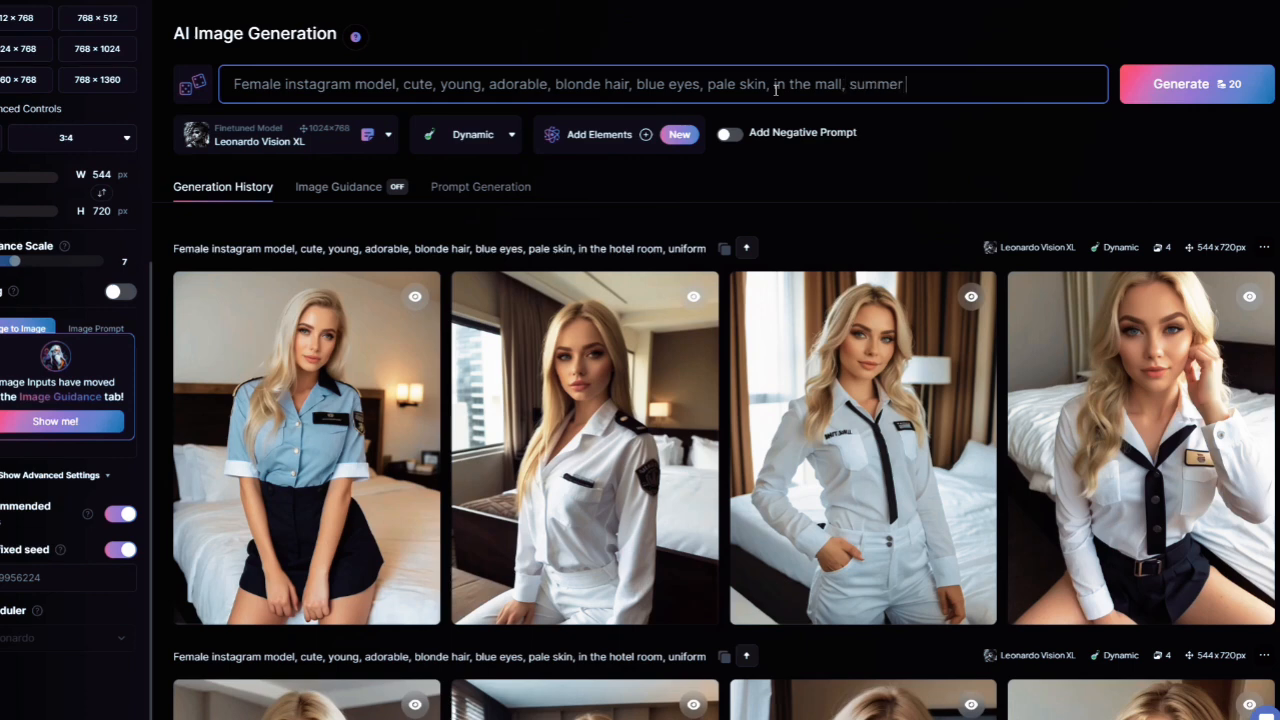
{"action": "type", "text": "s"}
{"action": "key", "text": "Return"}
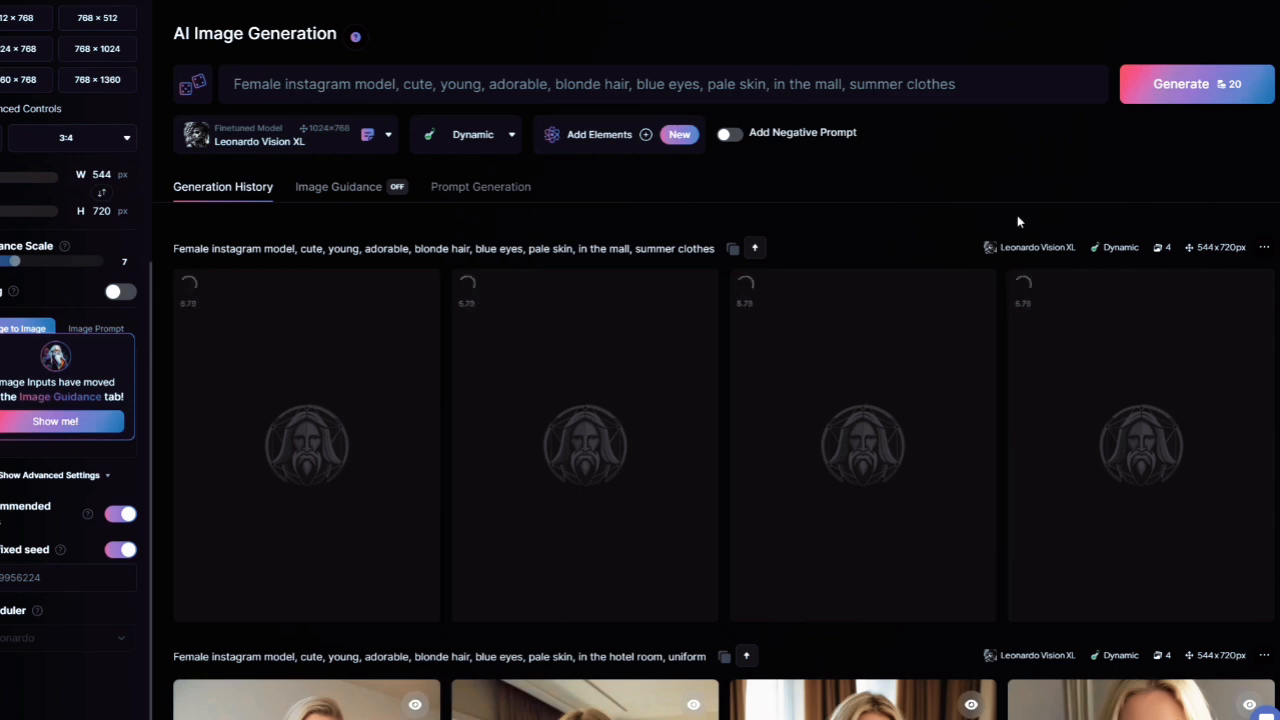
{"action": "left_click", "coordinate": [1187, 101]}
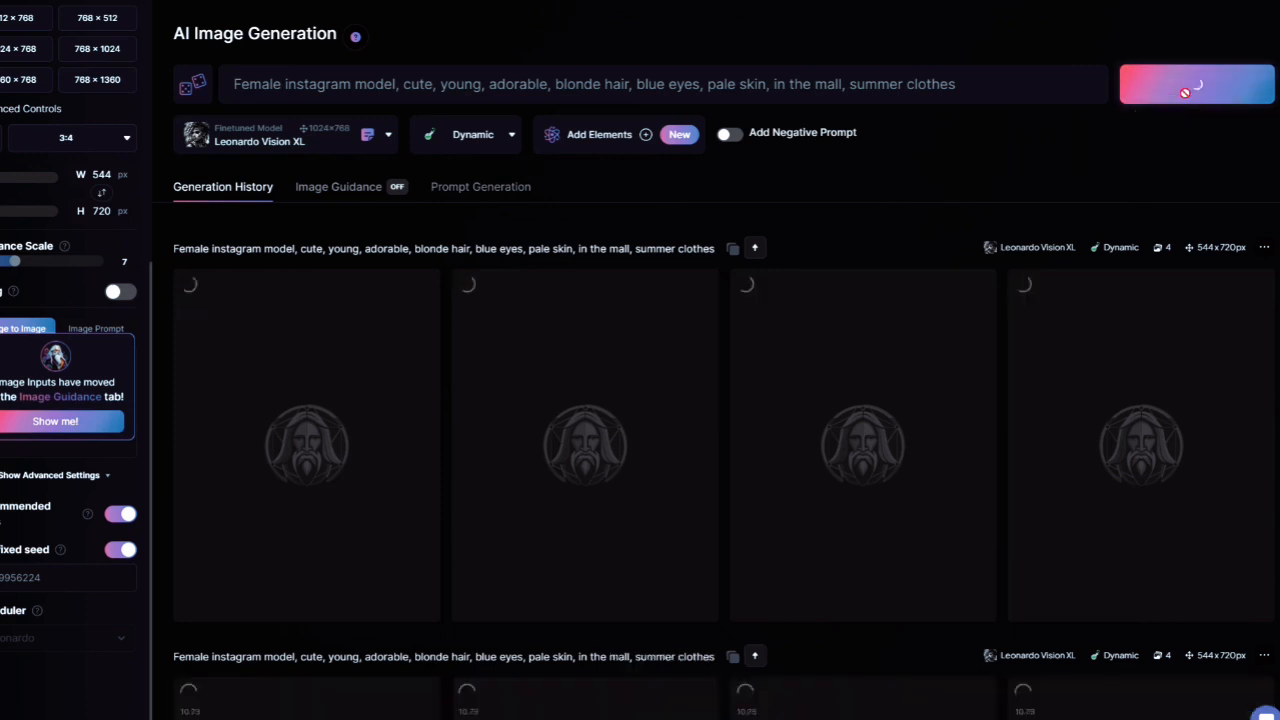
{"action": "left_click", "coordinate": [991, 78]}
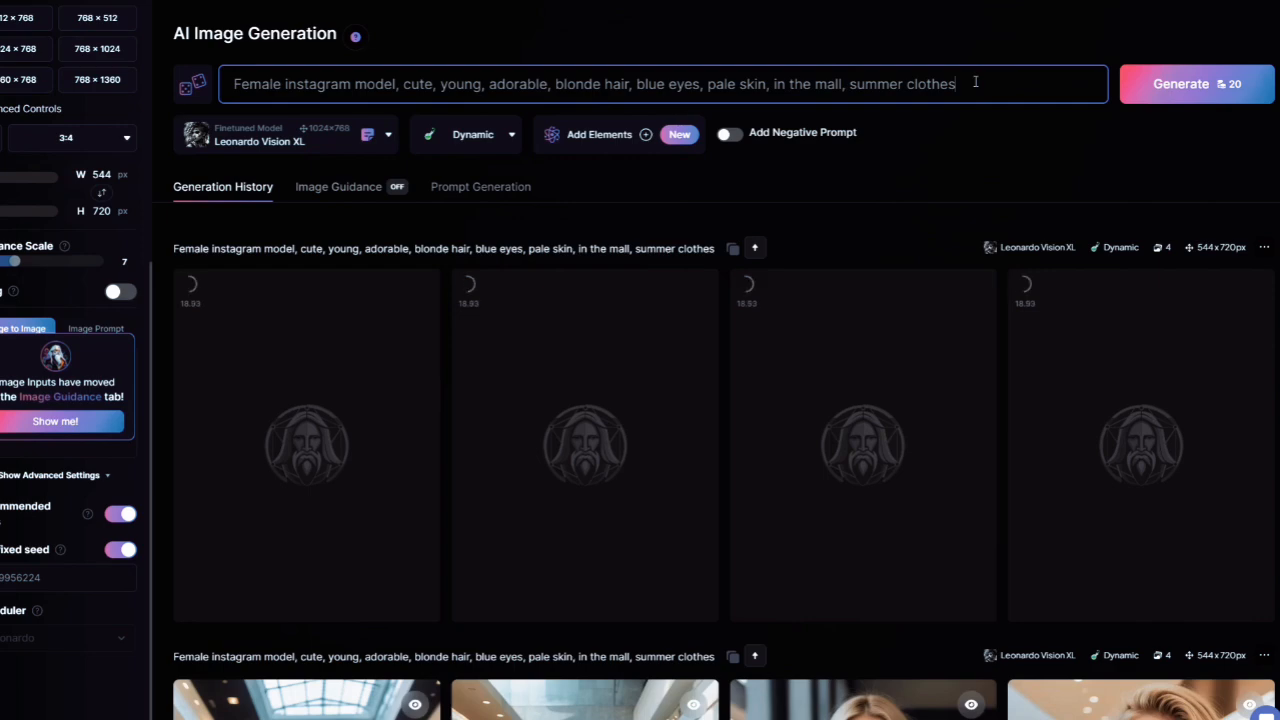
- Compare the two mall batches with each other and with the hotel room batch, checking the light blue T-shirt portrait
{"action": "scroll", "coordinate": [392, 347], "scroll_direction": "down", "scroll_amount": 7}
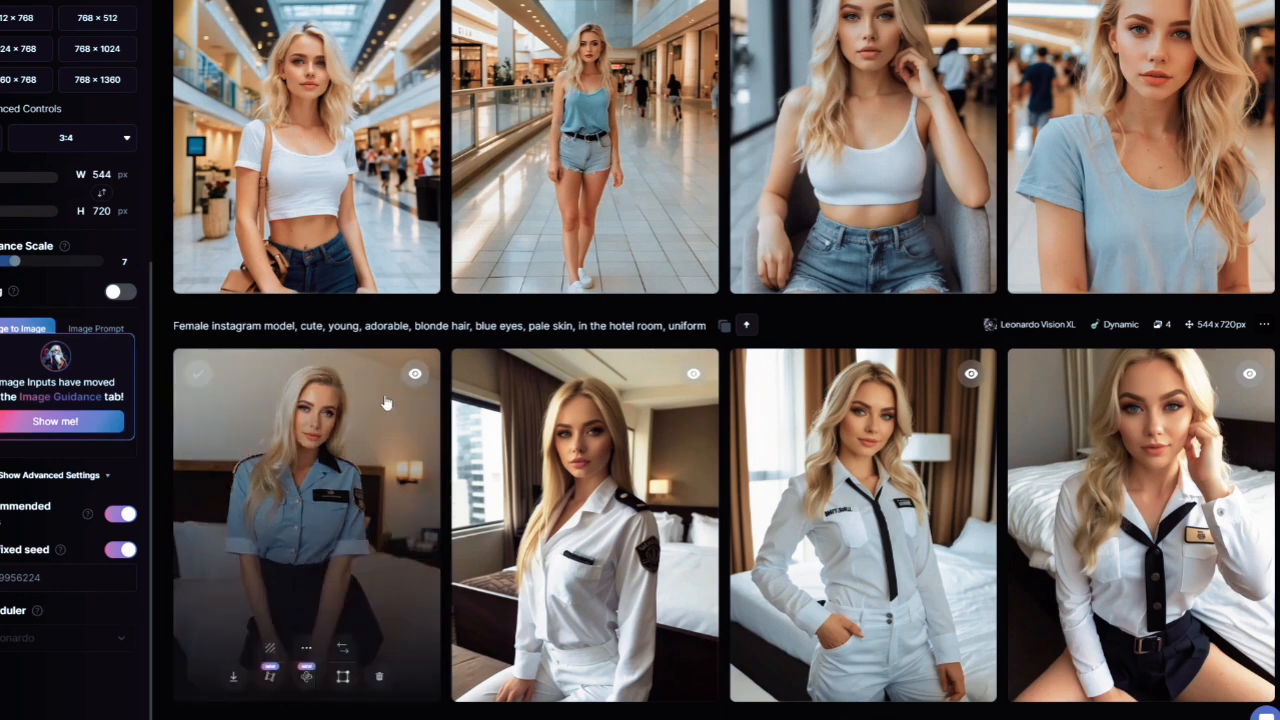
{"action": "scroll", "coordinate": [395, 375], "scroll_direction": "up", "scroll_amount": 2}
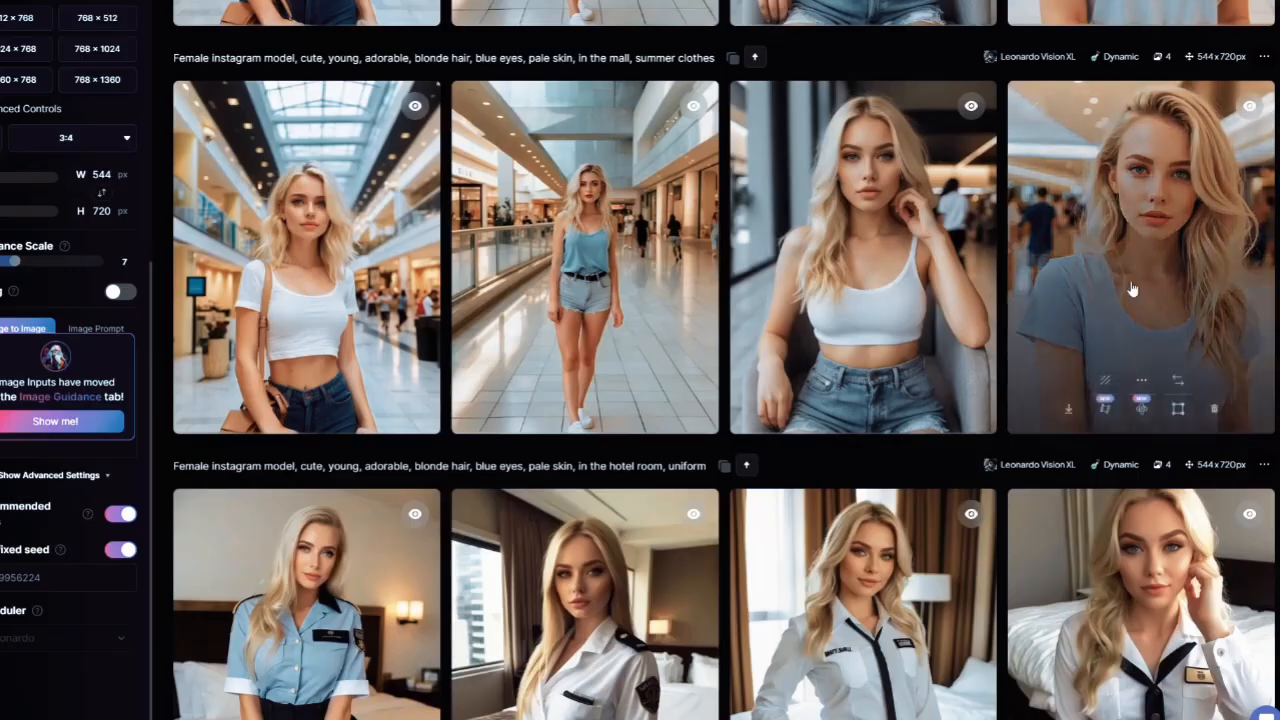
{"action": "left_click", "coordinate": [1141, 281]}
{"action": "left_click", "coordinate": [1141, 278]}
{"action": "scroll", "coordinate": [1080, 320], "scroll_direction": "up", "scroll_amount": 2}
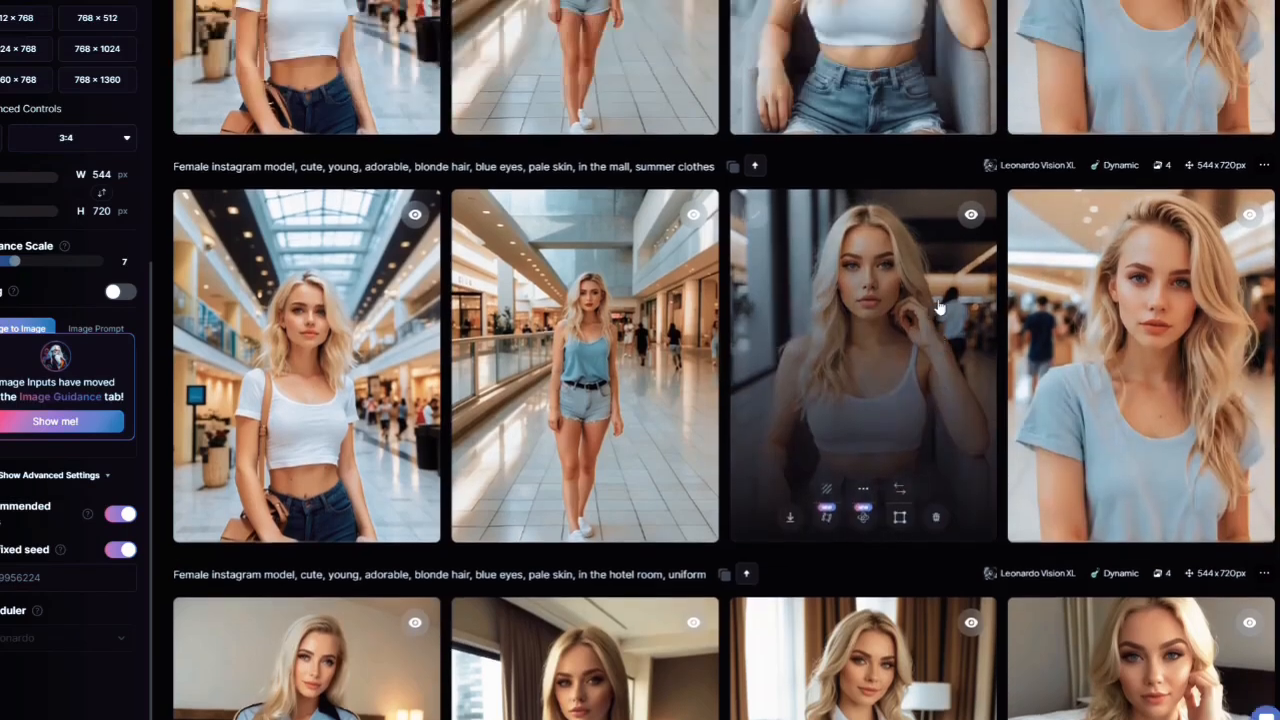
{"action": "scroll", "coordinate": [1080, 320], "scroll_direction": "up", "scroll_amount": 2}
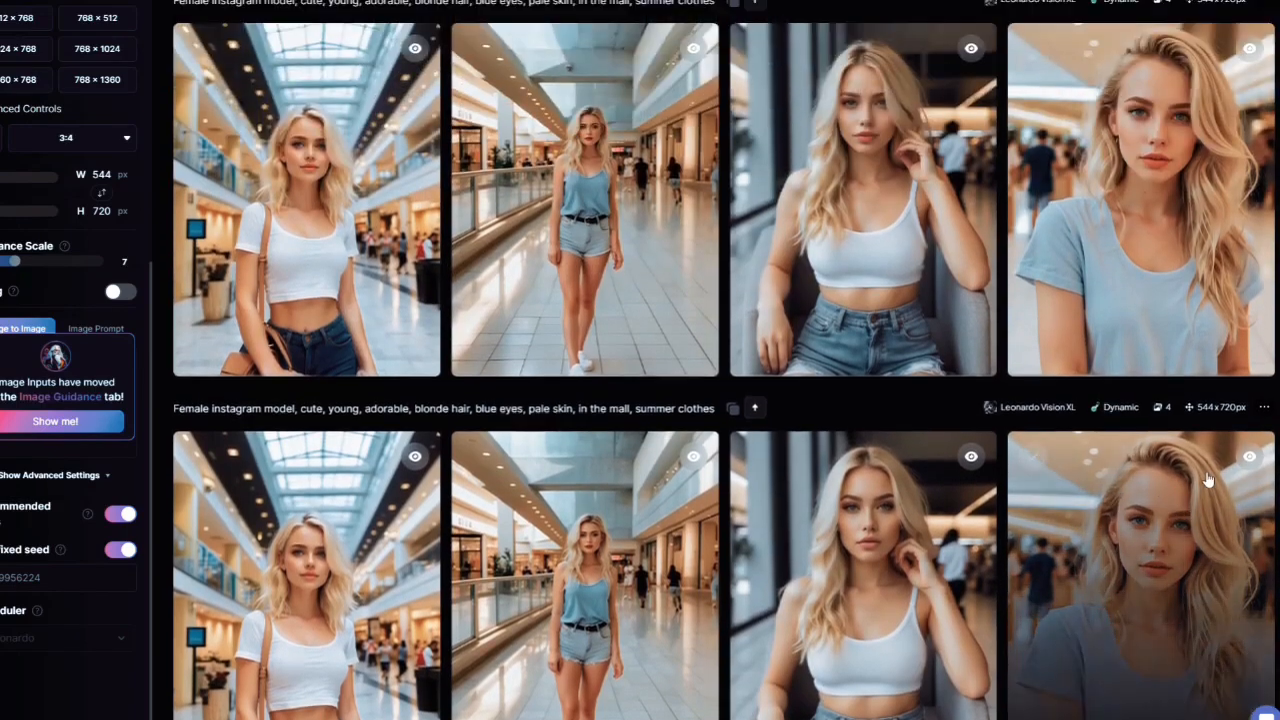
{"action": "scroll", "coordinate": [1182, 488], "scroll_direction": "up", "scroll_amount": 1}
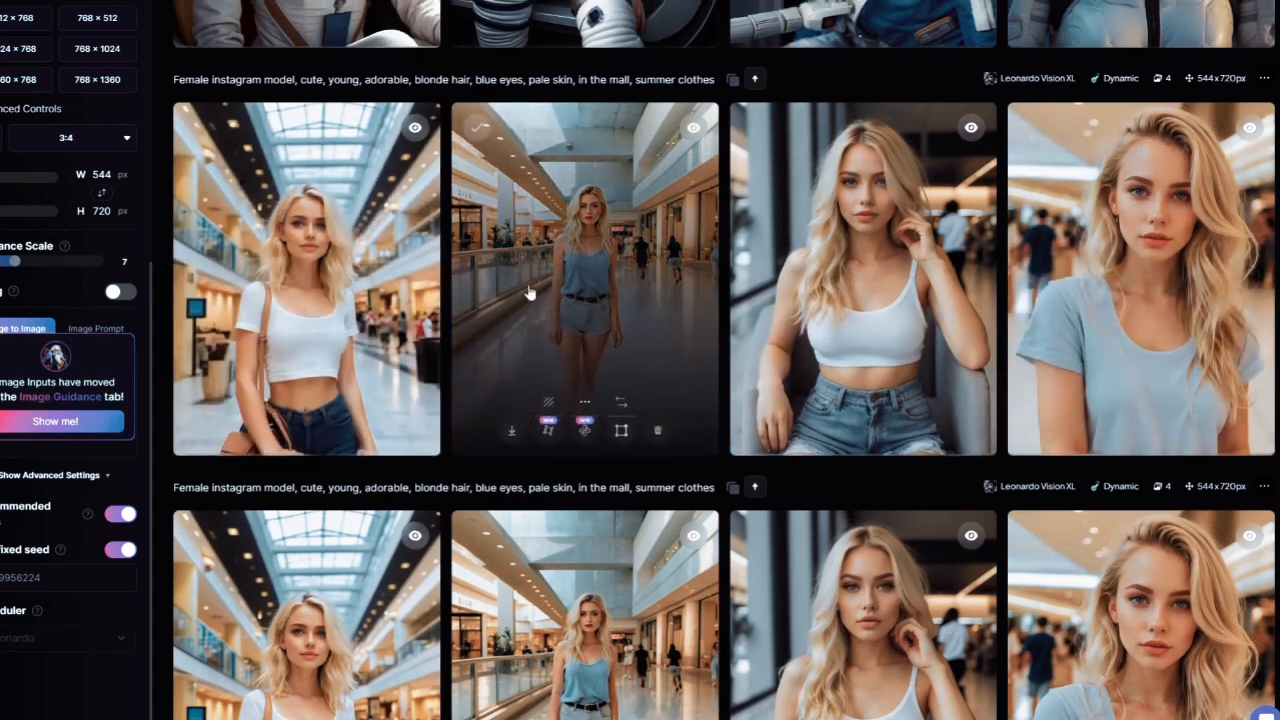
- Compare the model's face and hair in the spaceship batch with those in the two mall batches
{"action": "scroll", "coordinate": [694, 228], "scroll_direction": "up", "scroll_amount": 2}
{"action": "scroll", "coordinate": [694, 228], "scroll_direction": "up", "scroll_amount": 2}
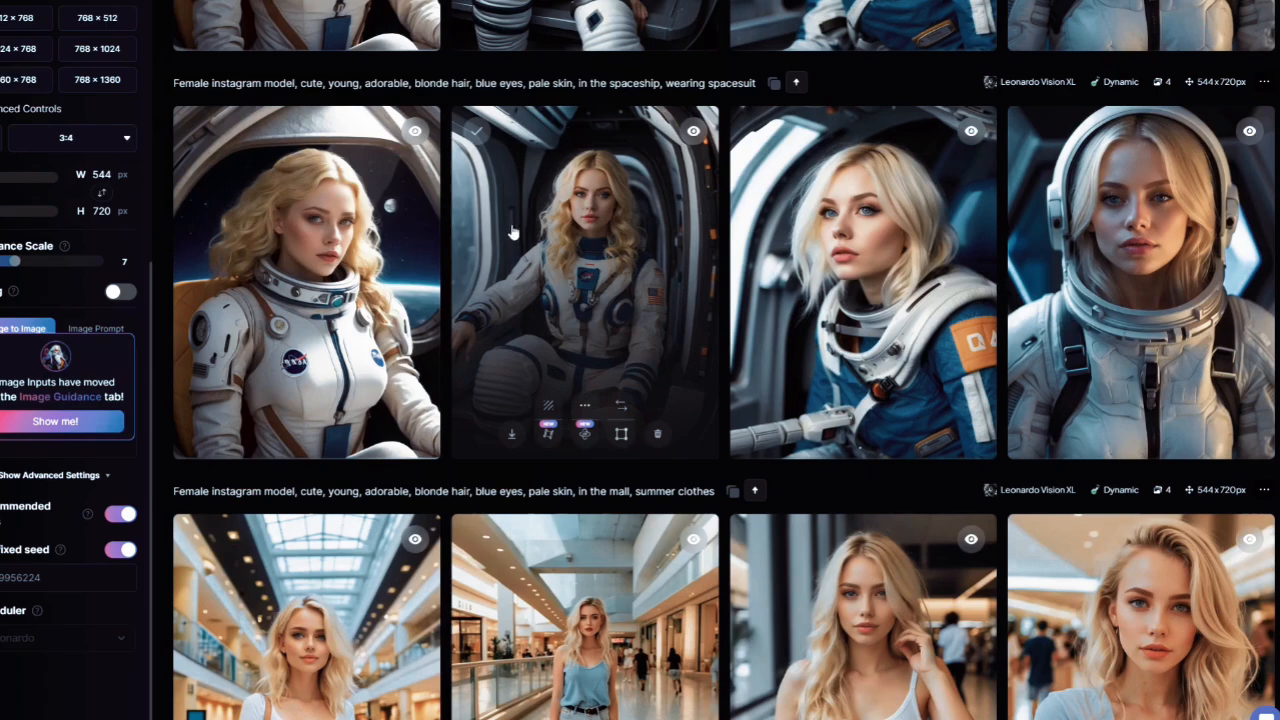
{"action": "scroll", "coordinate": [850, 200], "scroll_direction": "down", "scroll_amount": 5}
{"action": "scroll", "coordinate": [900, 185], "scroll_direction": "up", "scroll_amount": 4}
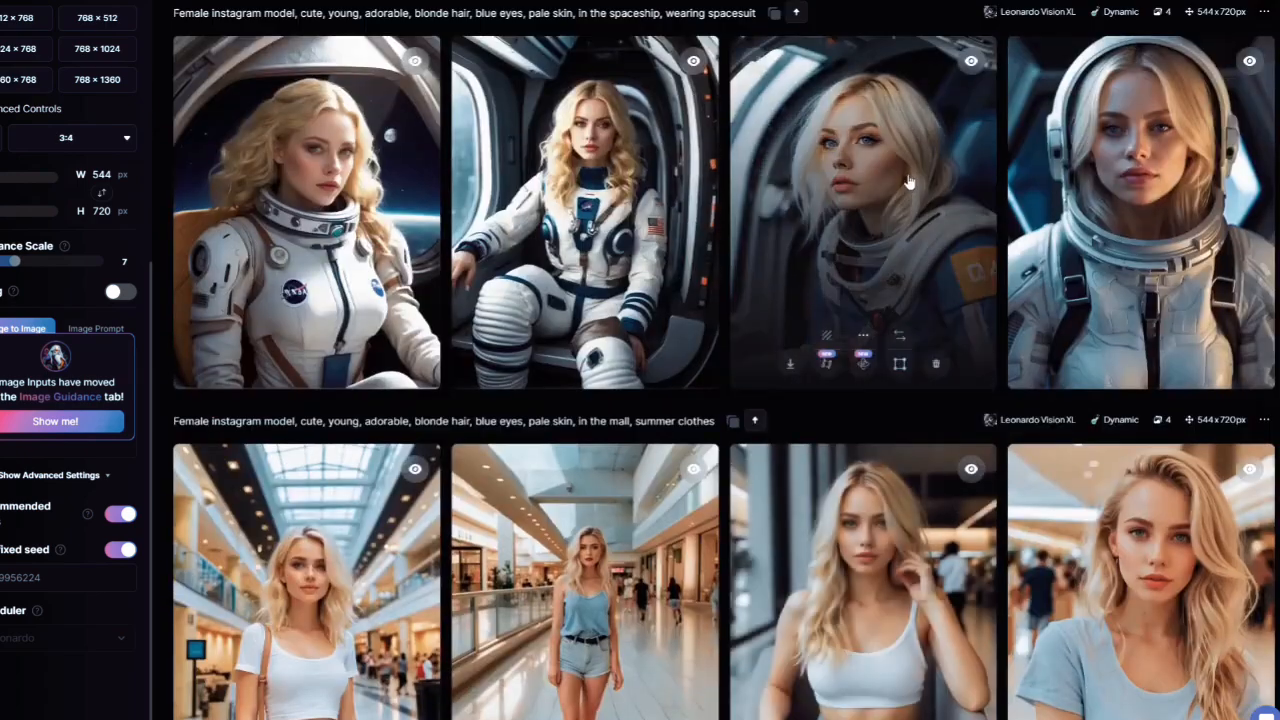
{"action": "scroll", "coordinate": [907, 181], "scroll_direction": "down", "scroll_amount": 4}
{"action": "scroll", "coordinate": [906, 180], "scroll_direction": "up", "scroll_amount": 3}
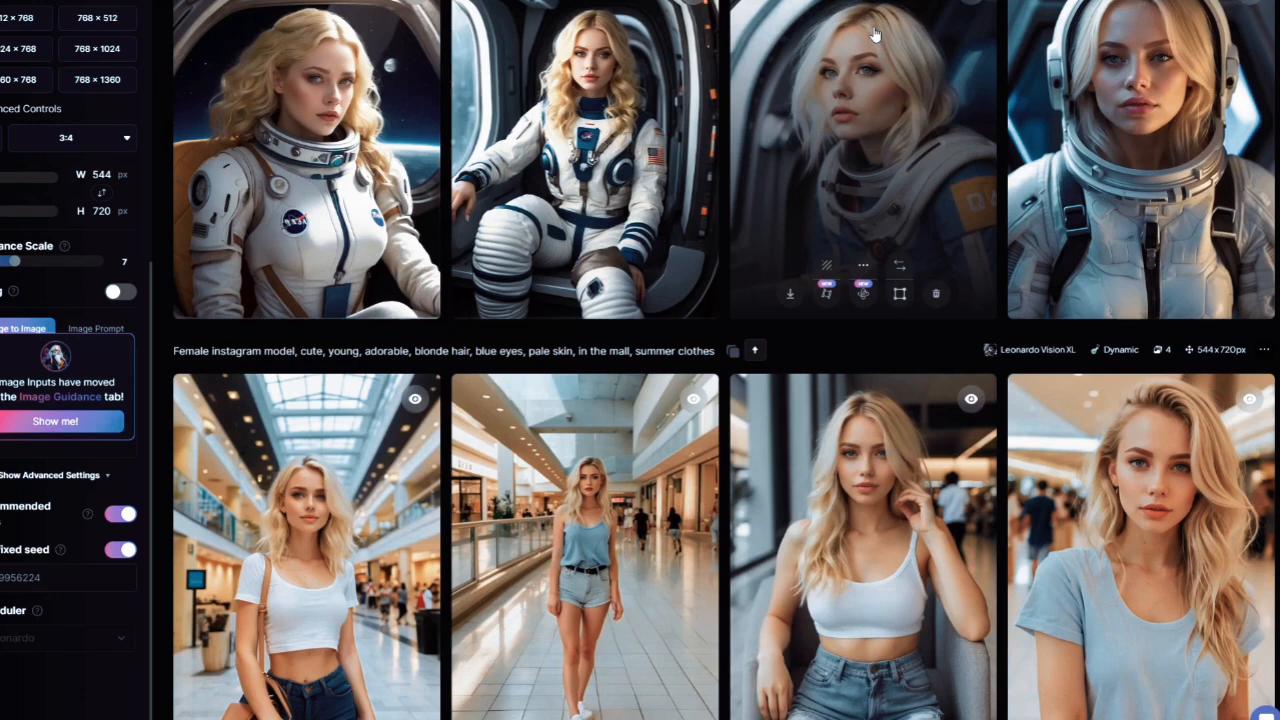
{"action": "scroll", "coordinate": [880, 40], "scroll_direction": "down", "scroll_amount": 3}
{"action": "scroll", "coordinate": [930, 70], "scroll_direction": "up", "scroll_amount": 3}
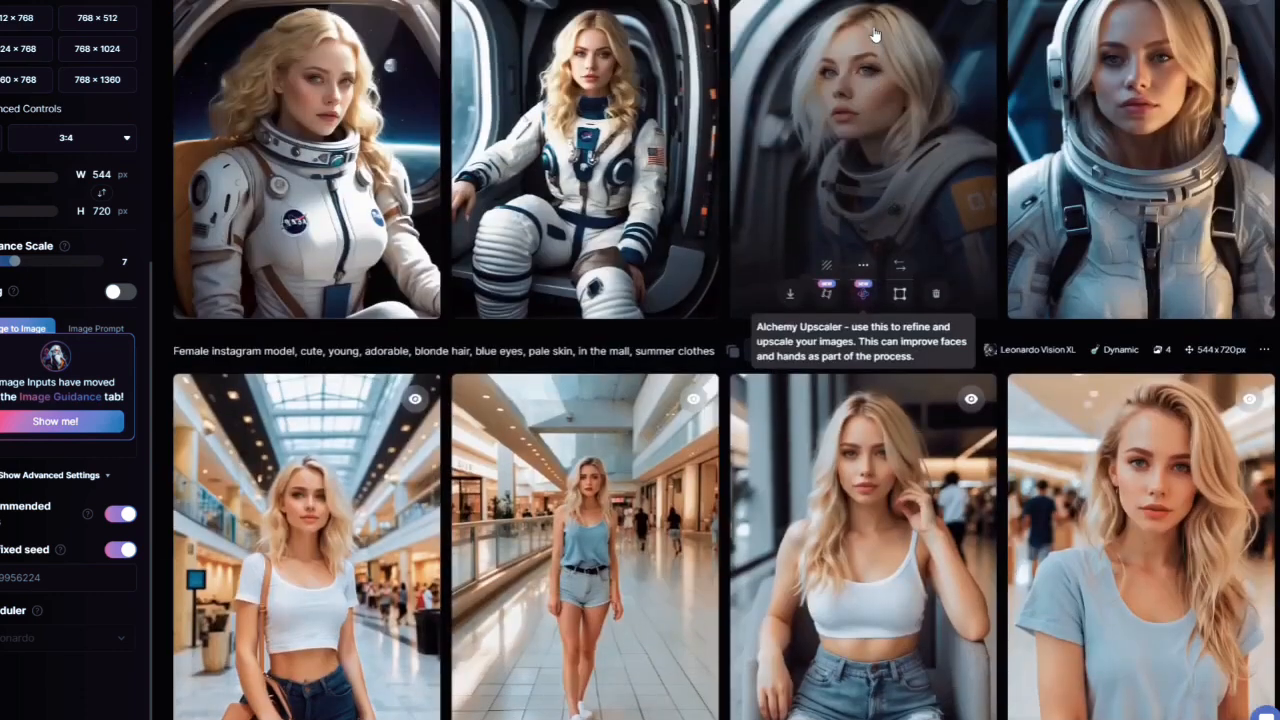
{"action": "scroll", "coordinate": [940, 77], "scroll_direction": "up", "scroll_amount": 1}
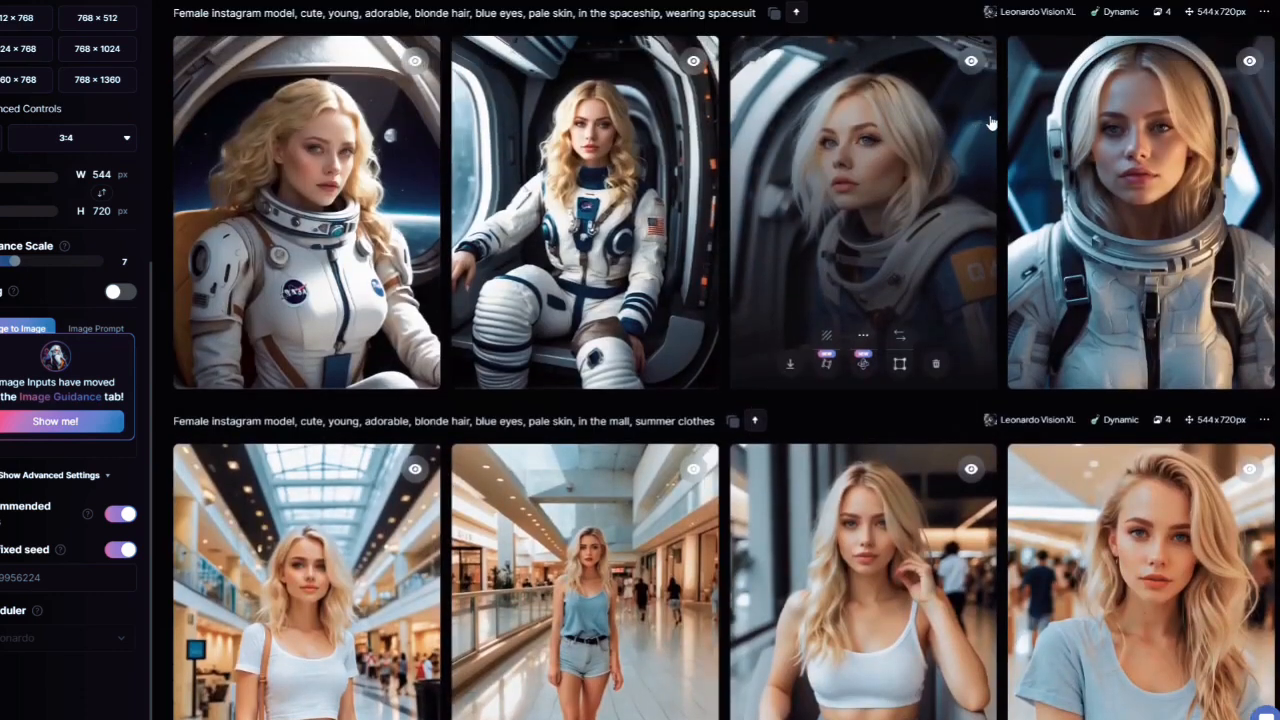
{"action": "scroll", "coordinate": [981, 288], "scroll_direction": "down", "scroll_amount": 4}
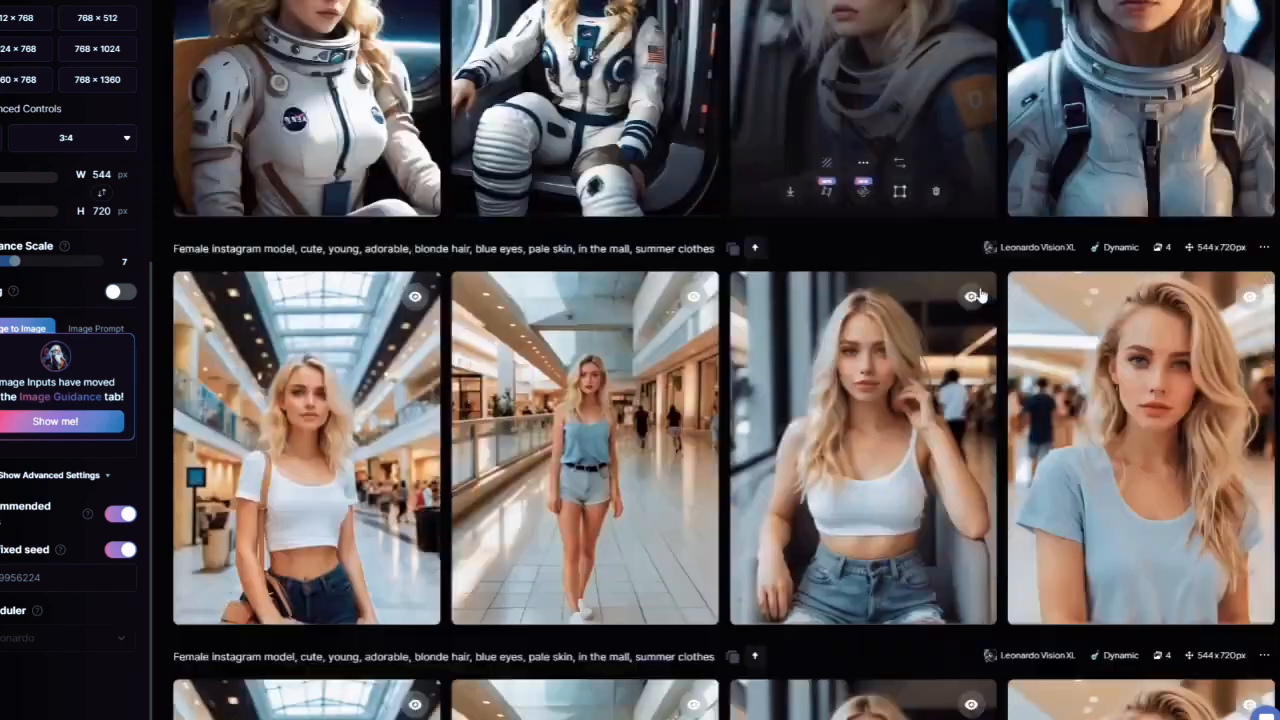
{"action": "scroll", "coordinate": [981, 288], "scroll_direction": "down", "scroll_amount": 1}
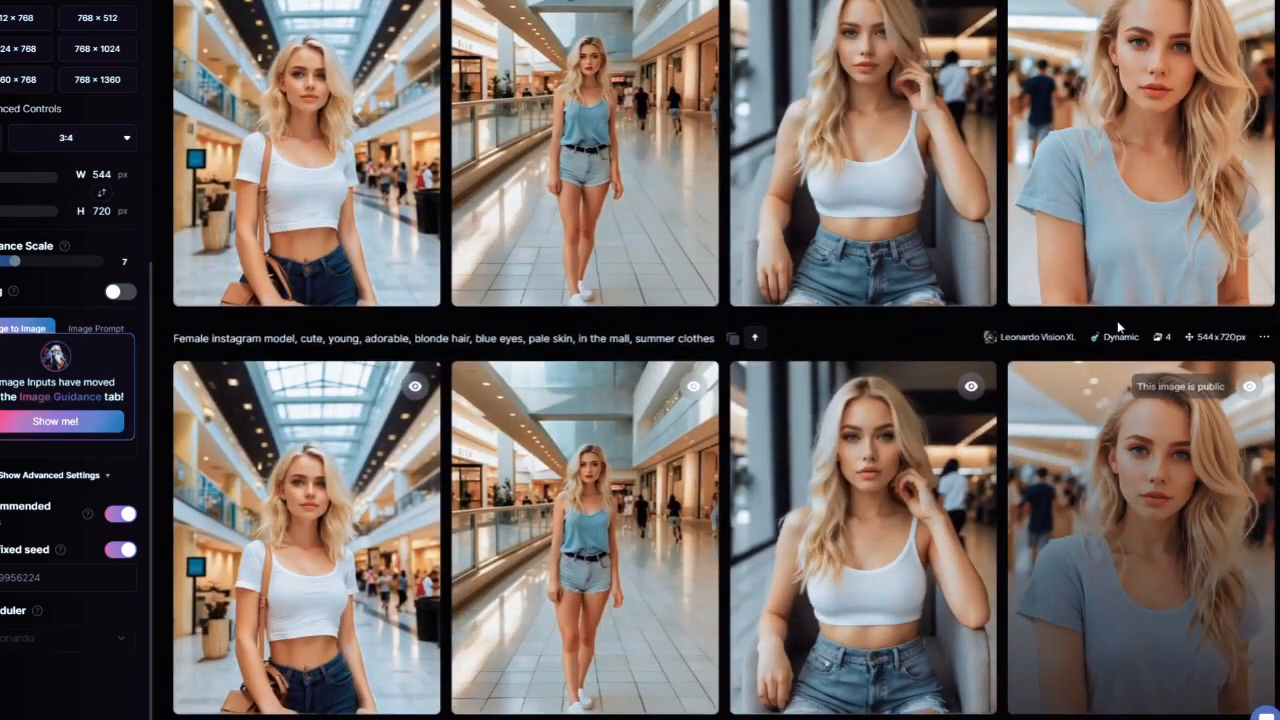
- View the forest batch's front-facing portrait in the light blue long-sleeved top at full size
{"action": "scroll", "coordinate": [1120, 360], "scroll_direction": "up", "scroll_amount": 3}
{"action": "scroll", "coordinate": [1120, 330], "scroll_direction": "up", "scroll_amount": 5}
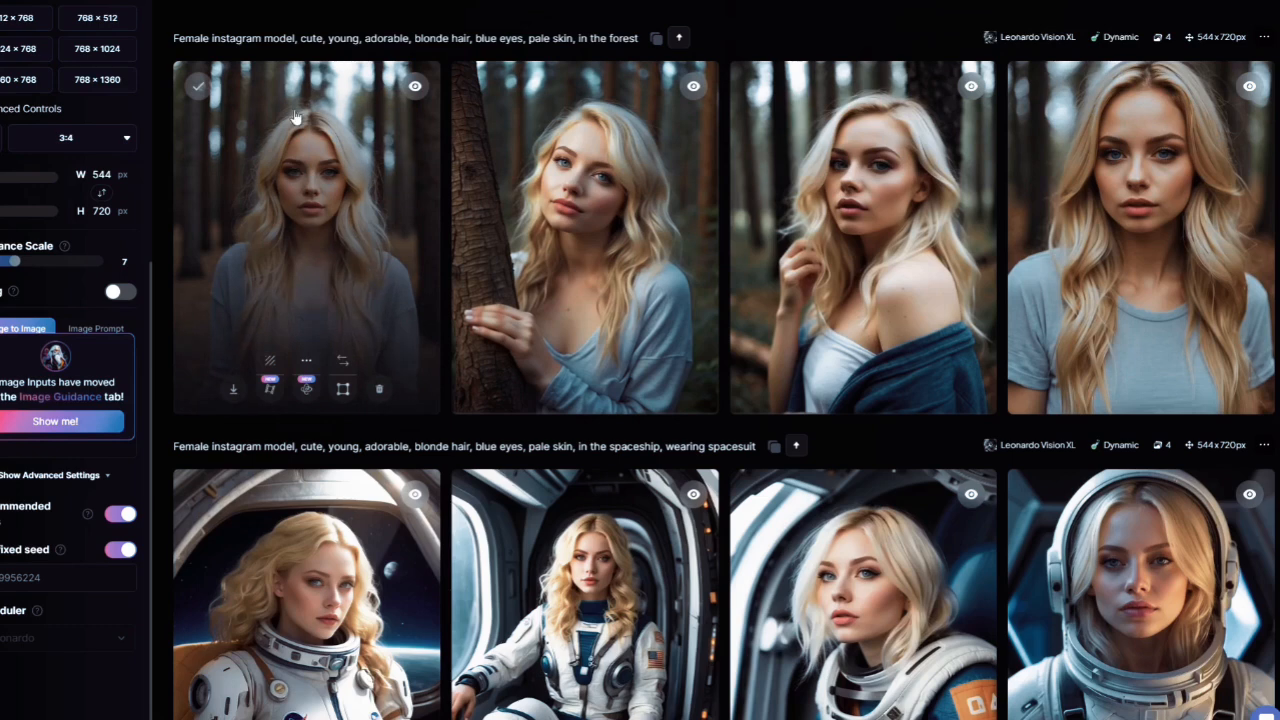
{"action": "left_click", "coordinate": [306, 203]}
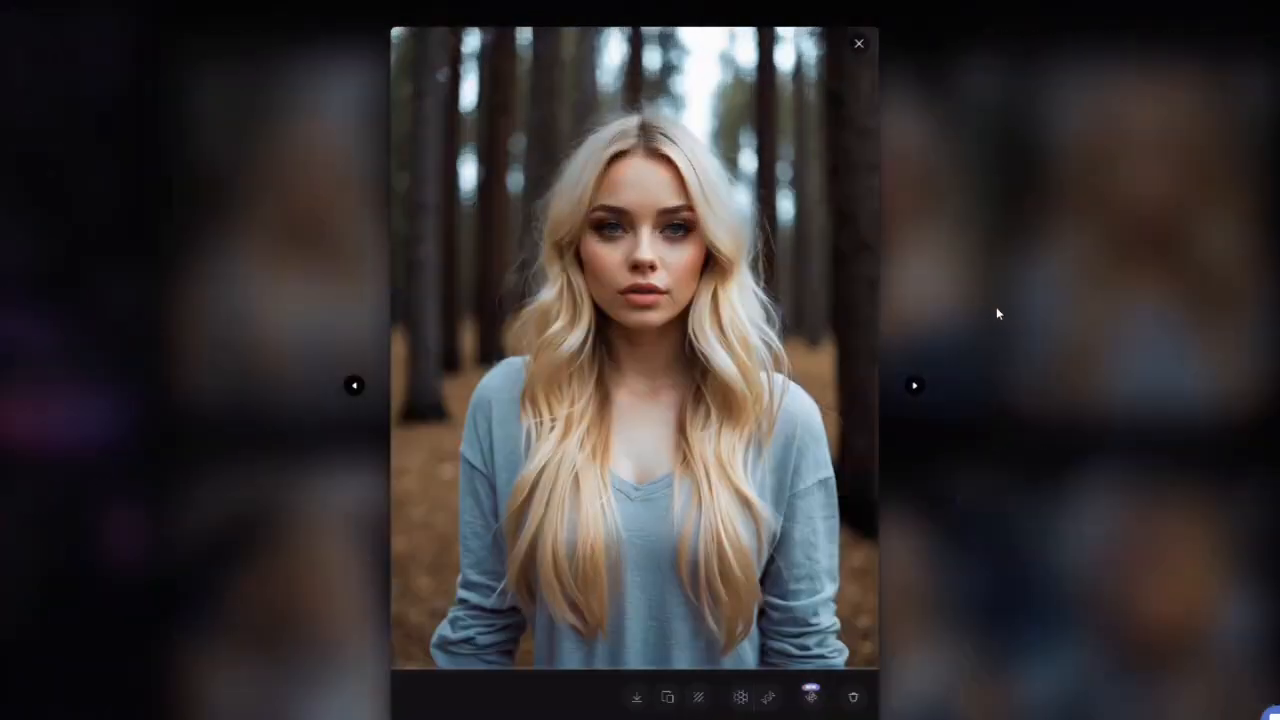
{"action": "left_click", "coordinate": [1015, 320]}
- Check the consistency of the model across the mall, spaceship and forest batches in the generation history
{"action": "scroll", "coordinate": [1252, 387], "scroll_direction": "down", "scroll_amount": 7}
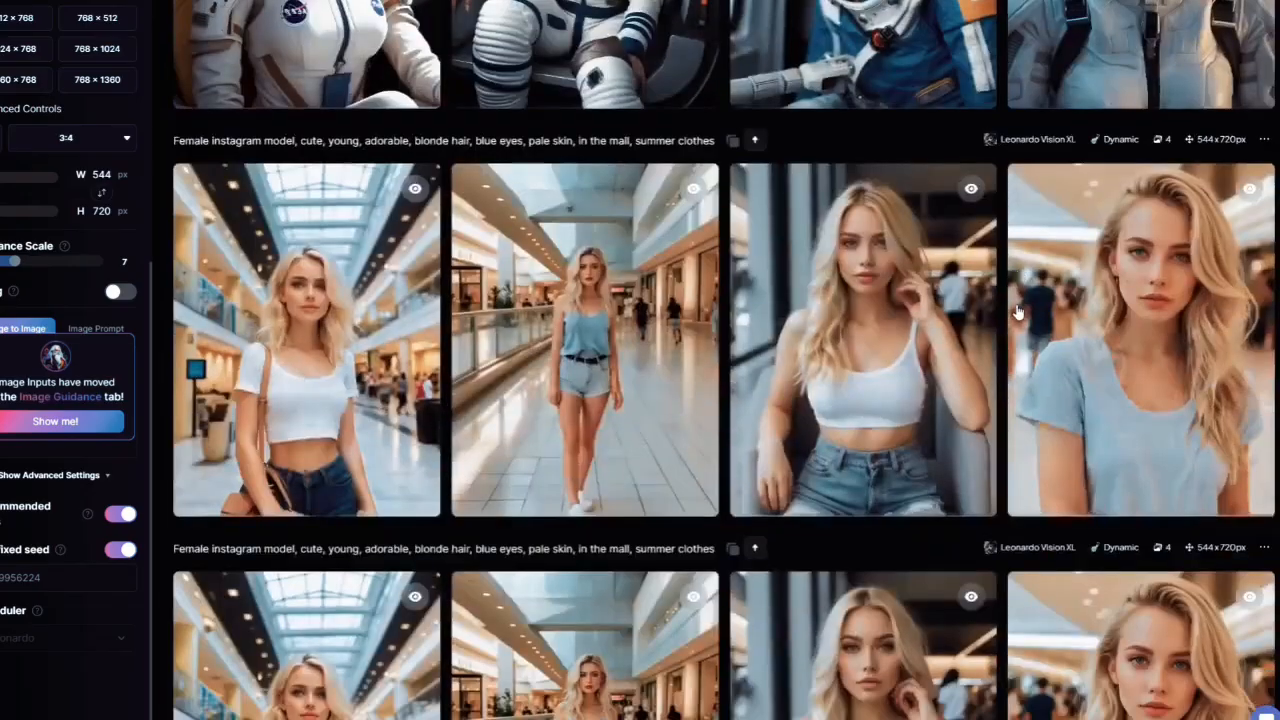
{"action": "left_click", "coordinate": [1206, 354]}
{"action": "left_click", "coordinate": [1080, 286]}
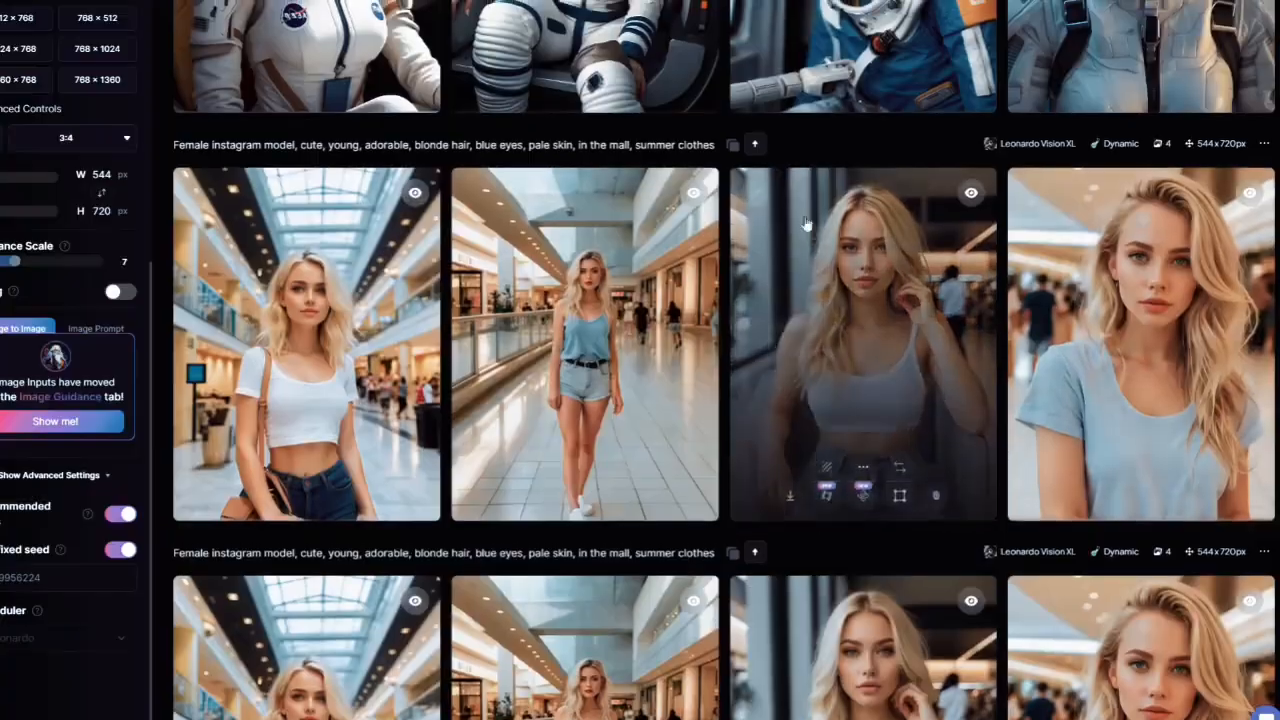
{"action": "scroll", "coordinate": [806, 224], "scroll_direction": "up", "scroll_amount": 6}
{"action": "scroll", "coordinate": [806, 224], "scroll_direction": "down", "scroll_amount": 5}
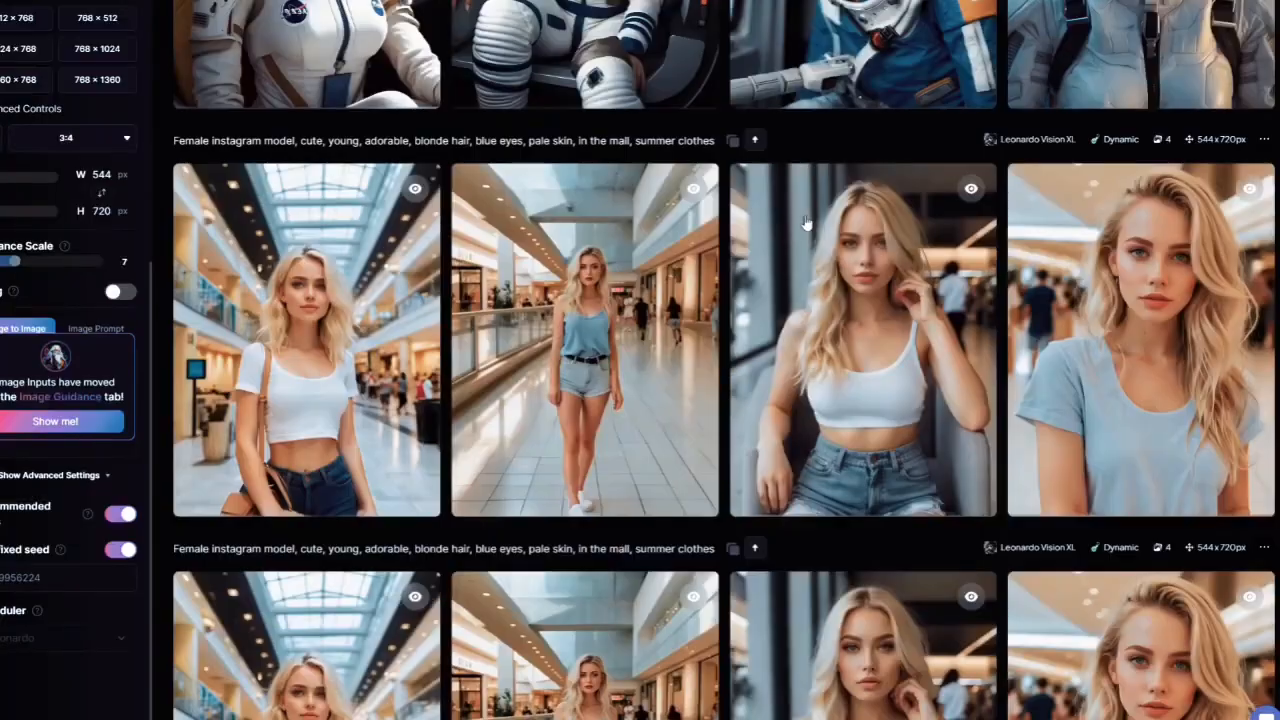
{"action": "scroll", "coordinate": [727, 195], "scroll_direction": "up", "scroll_amount": 8}
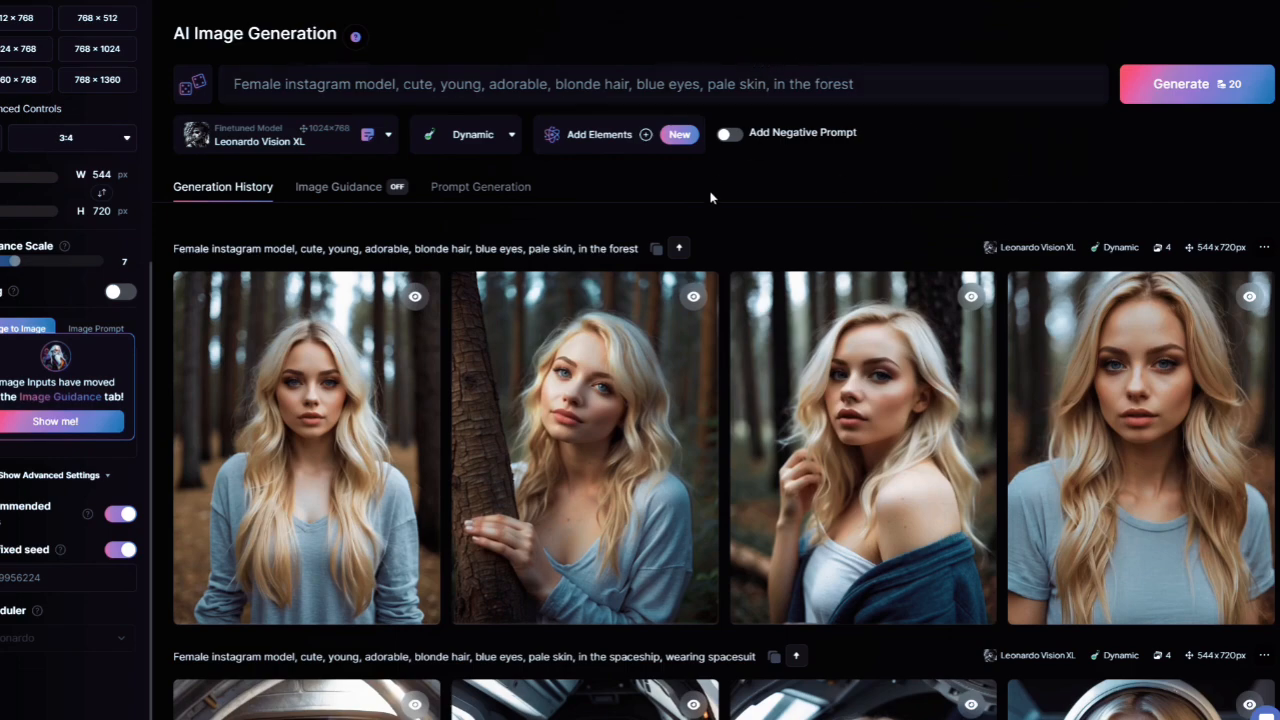
- Compare the face and hair in the forest portraits with the spacesuit and mall summer-clothes batches in the generation history
{"action": "scroll", "coordinate": [851, 256], "scroll_direction": "down", "scroll_amount": 4}
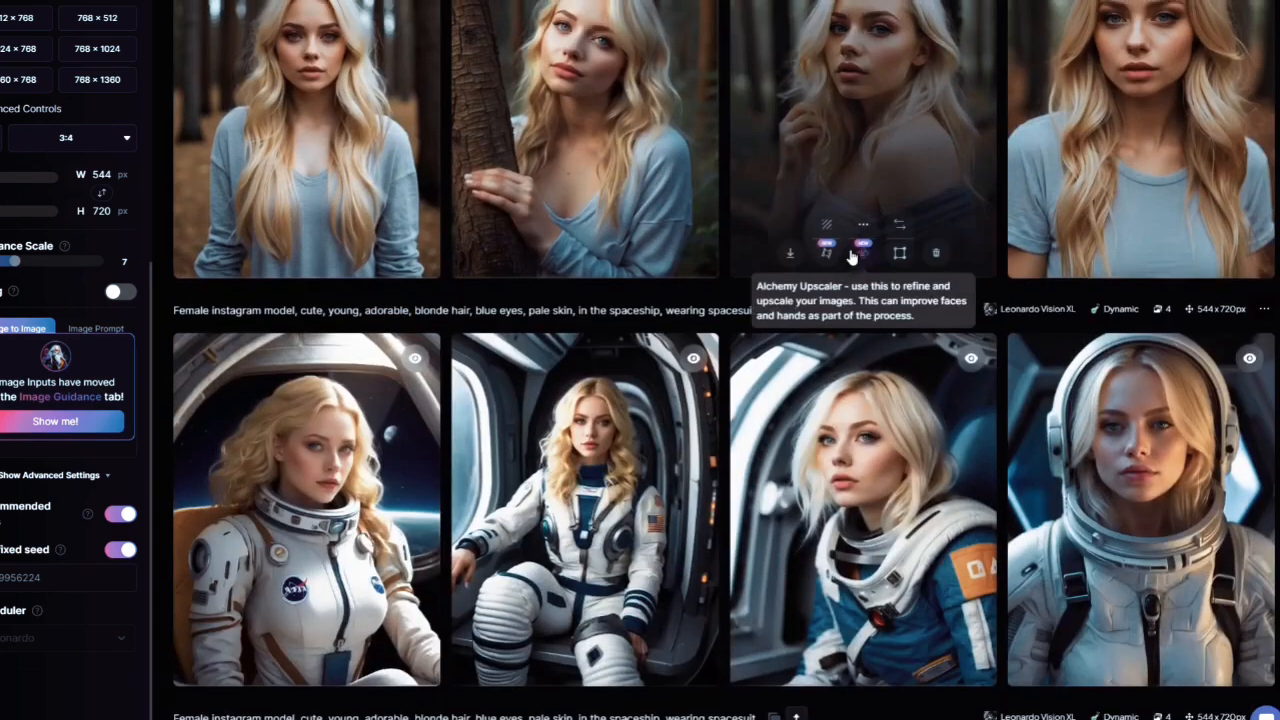
{"action": "scroll", "coordinate": [843, 234], "scroll_direction": "up", "scroll_amount": 3}
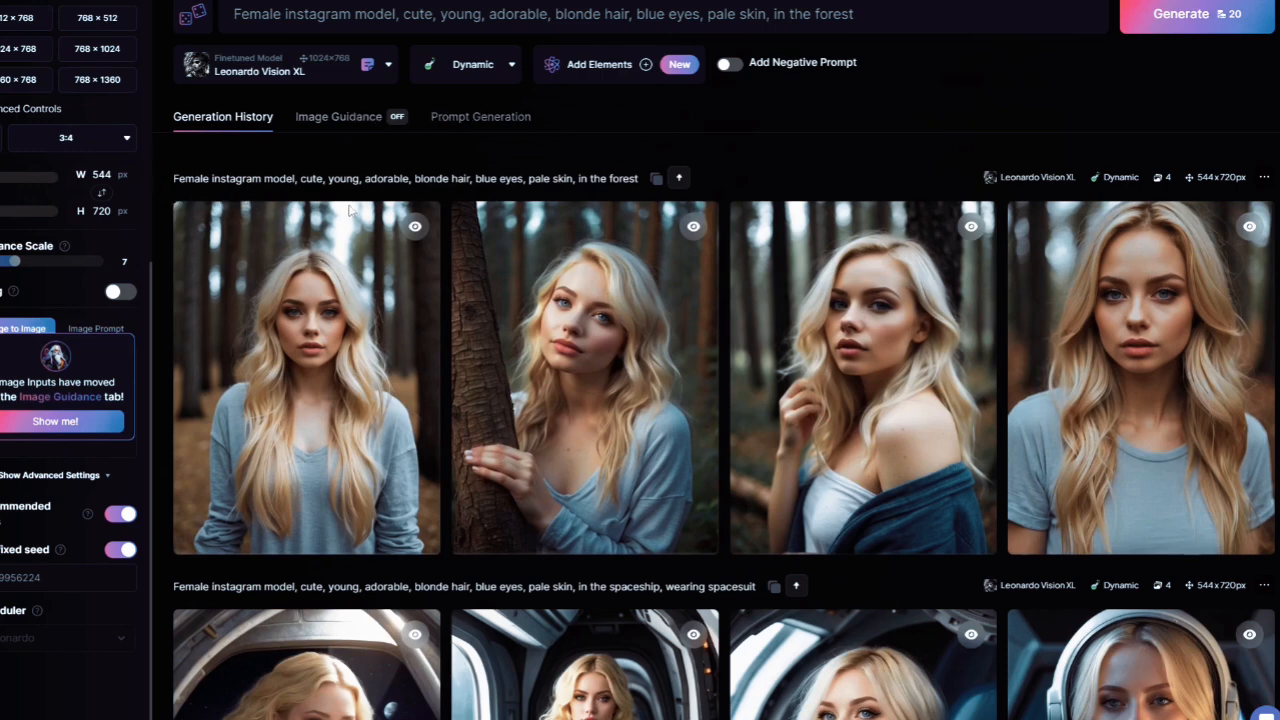
{"action": "scroll", "coordinate": [571, 371], "scroll_direction": "down", "scroll_amount": 2}
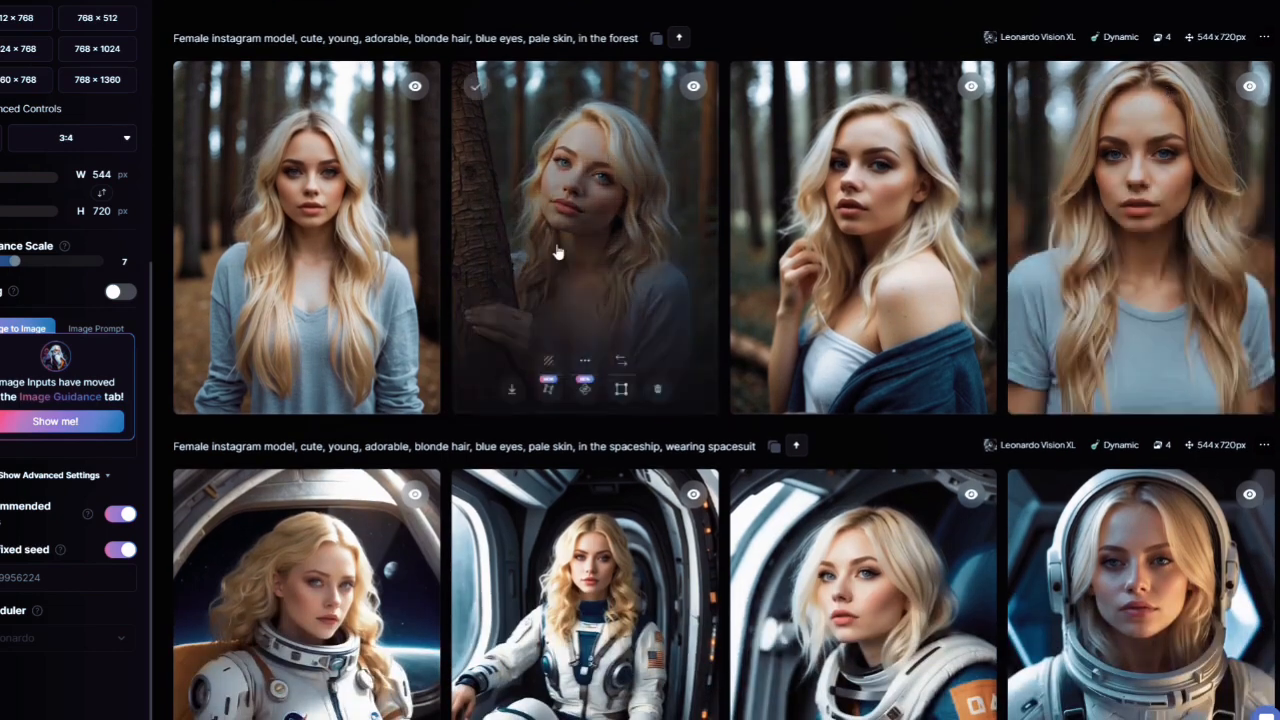
{"action": "scroll", "coordinate": [560, 250], "scroll_direction": "up", "scroll_amount": 1}
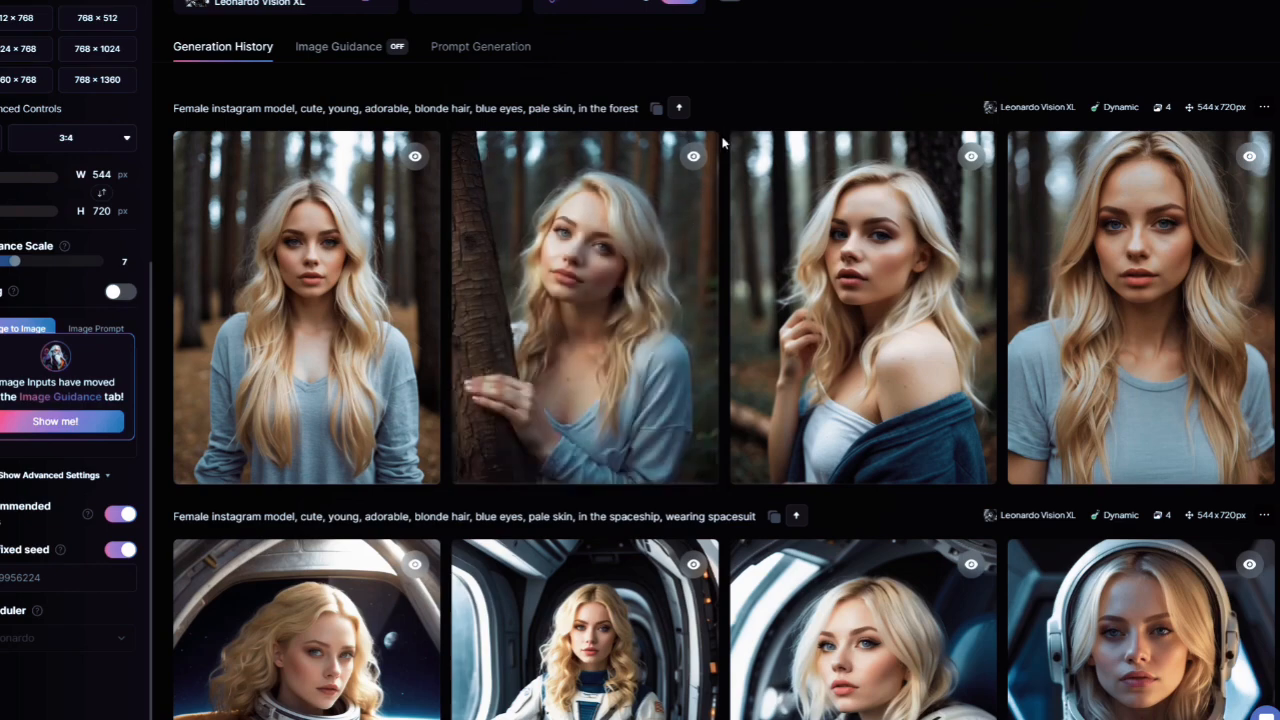
{"action": "scroll", "coordinate": [726, 187], "scroll_direction": "down", "scroll_amount": 4}
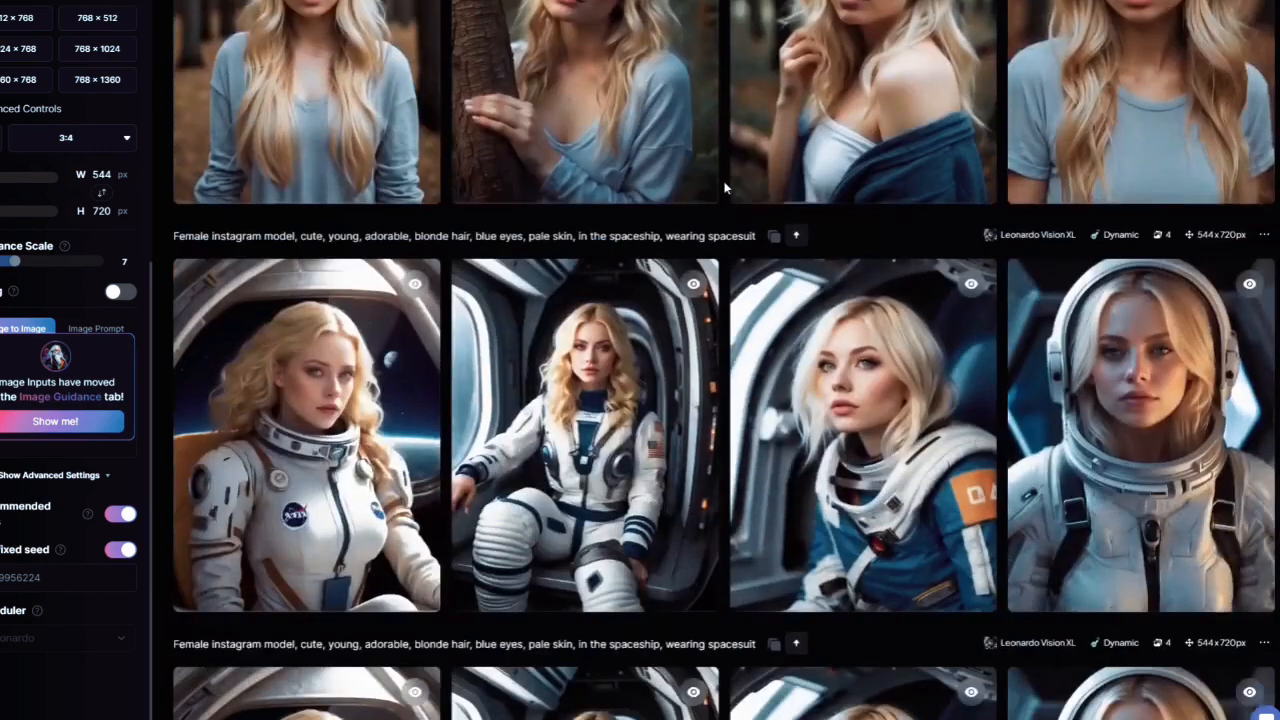
{"action": "scroll", "coordinate": [726, 187], "scroll_direction": "down", "scroll_amount": 2}
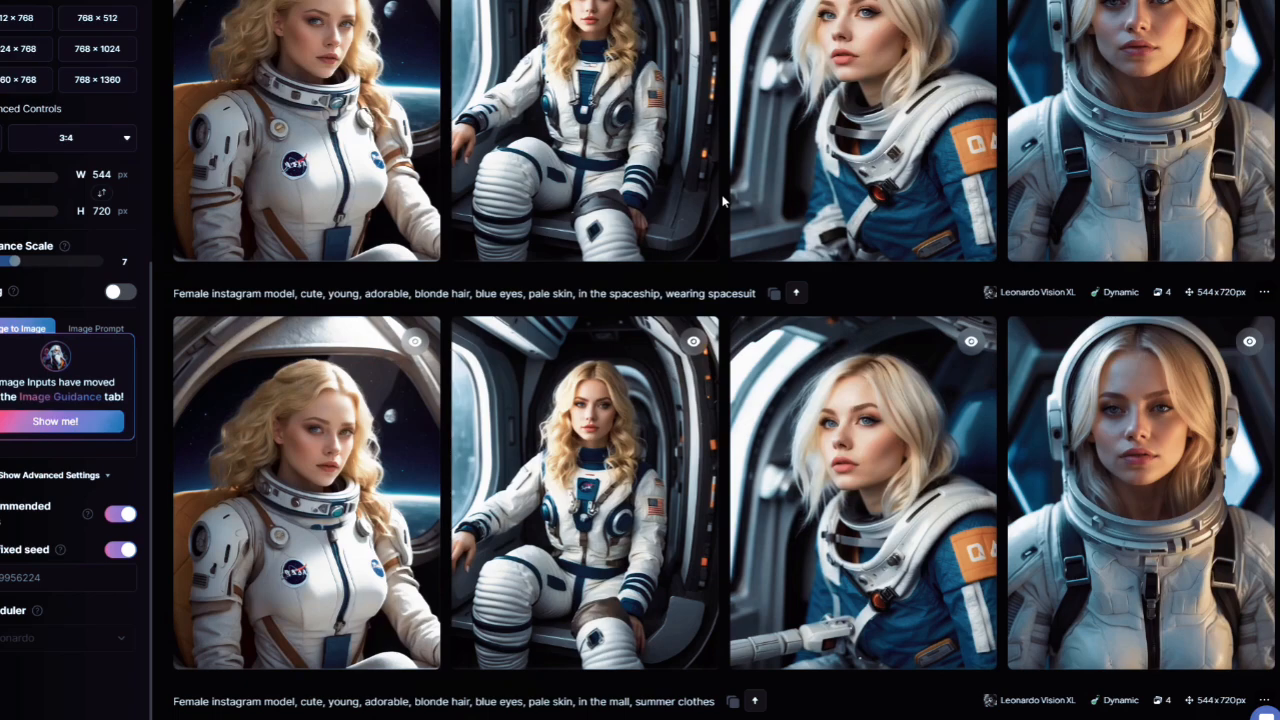
{"action": "scroll", "coordinate": [724, 202], "scroll_direction": "down", "scroll_amount": 7}
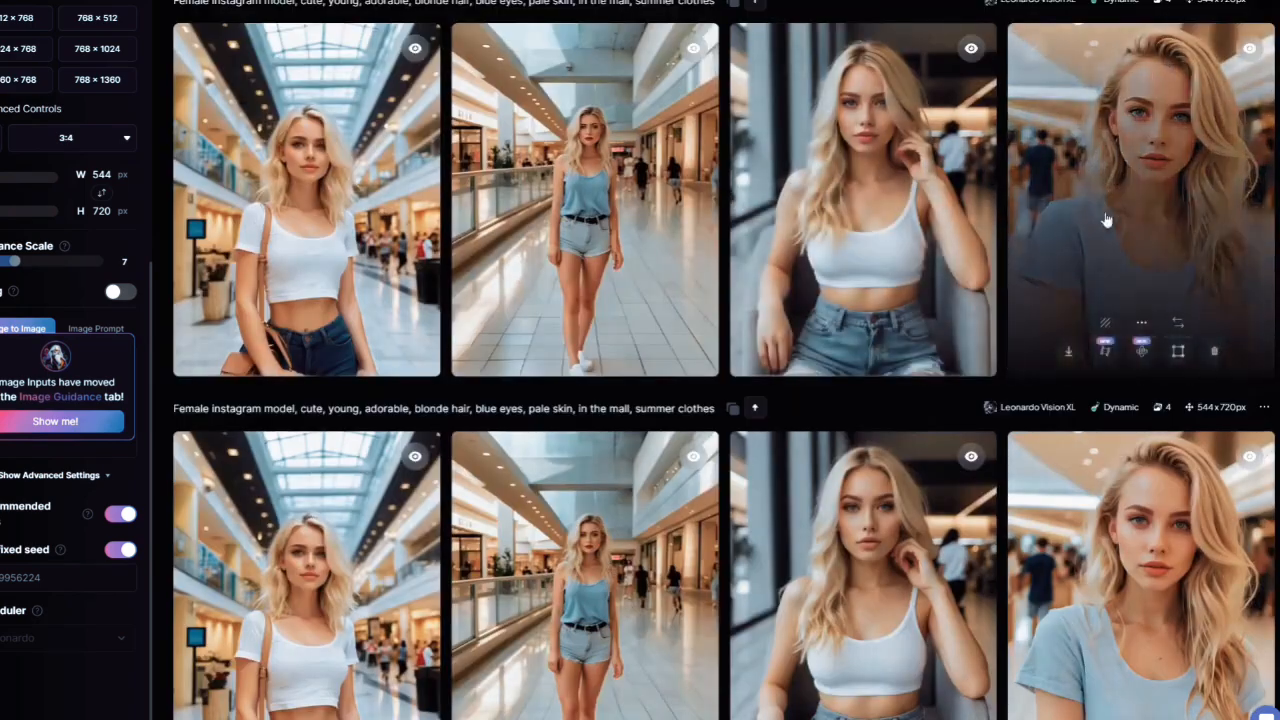
{"action": "scroll", "coordinate": [1120, 250], "scroll_direction": "down", "scroll_amount": 1}
{"action": "scroll", "coordinate": [1025, 270], "scroll_direction": "up", "scroll_amount": 4}
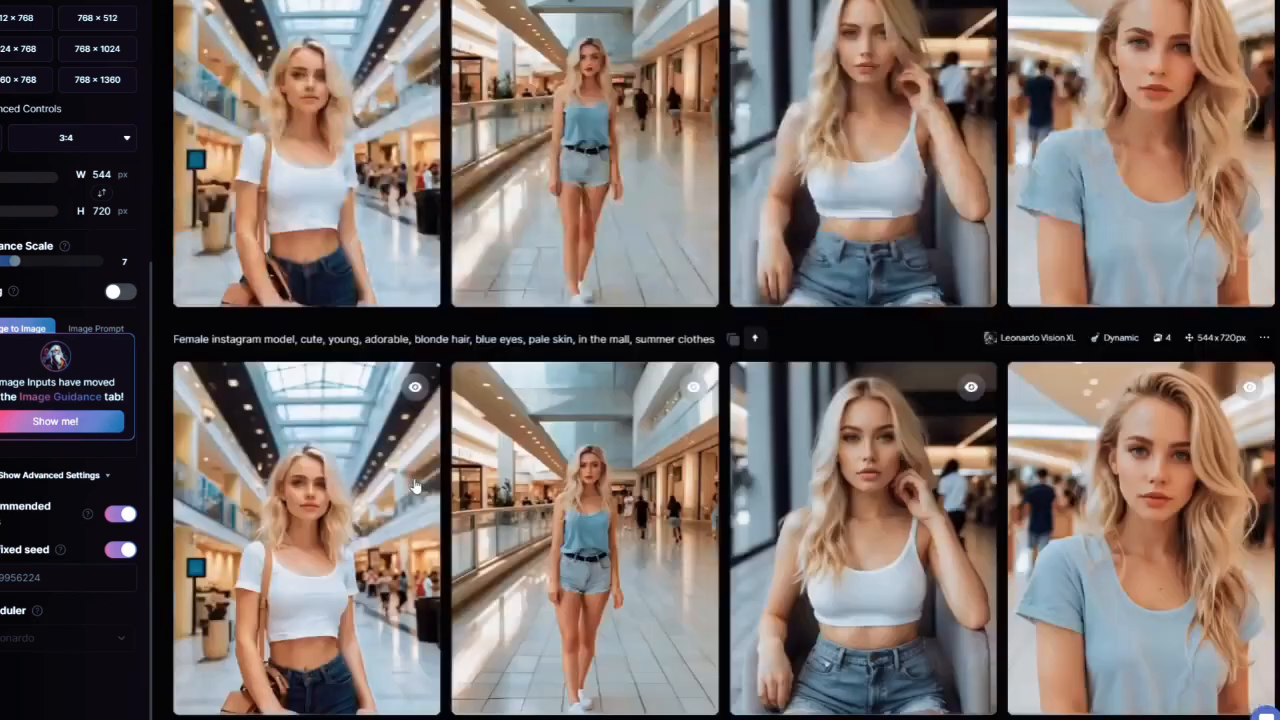
{"action": "scroll", "coordinate": [1025, 270], "scroll_direction": "up", "scroll_amount": 5}
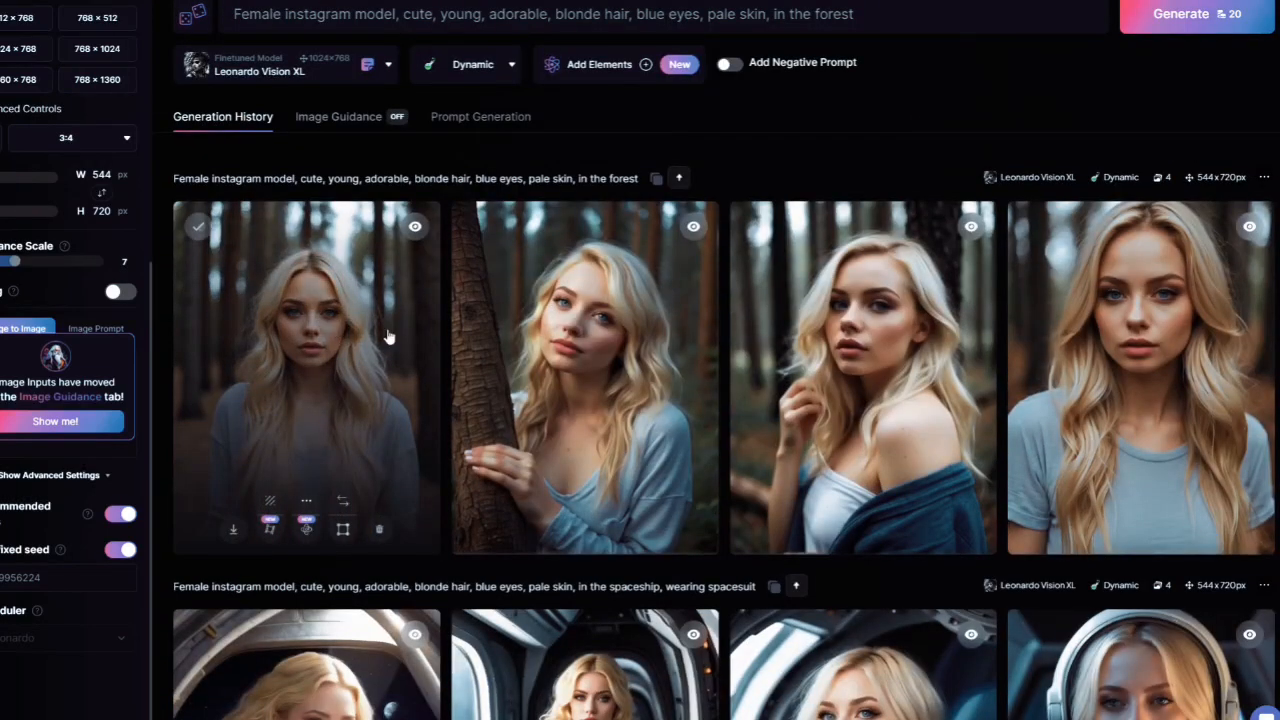
- Replace "in the forest" in the prompt with "pink dress, in the crowded, new york" and generate the images
{"action": "left_click_drag", "start_coordinate": [855, 14], "coordinate": [778, 20]}
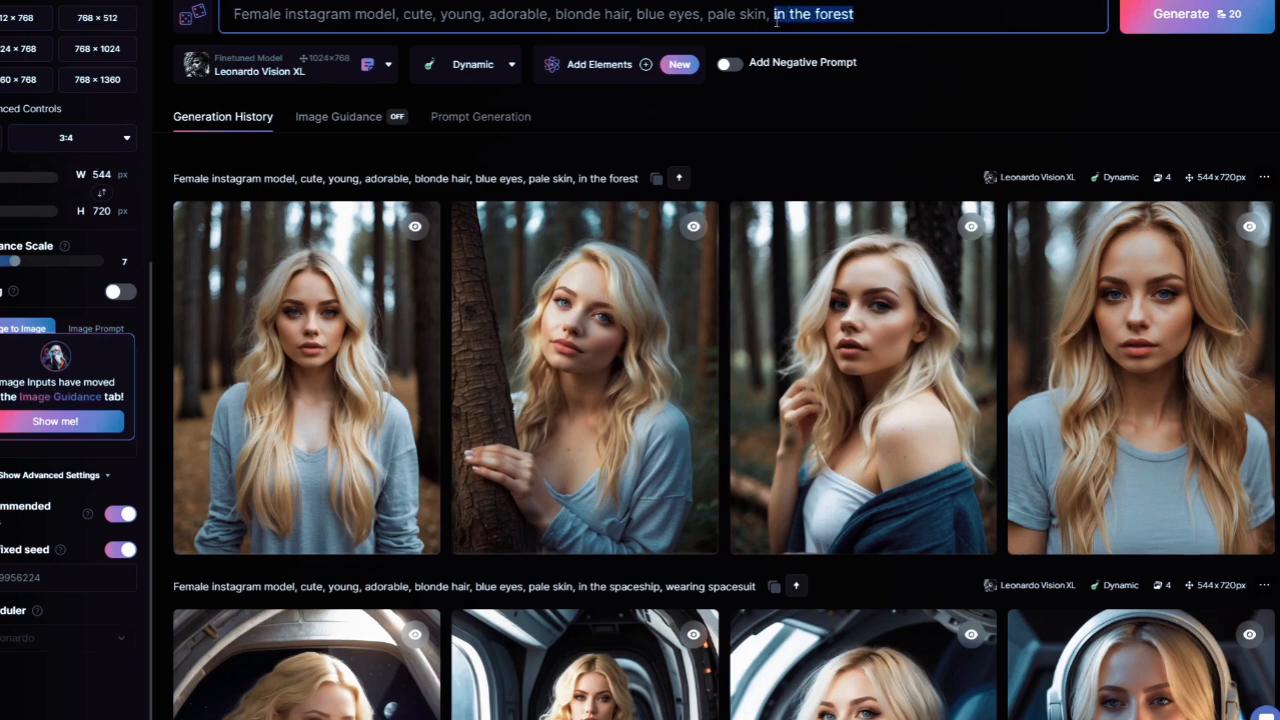
{"action": "type", "text": "pink dress,"}
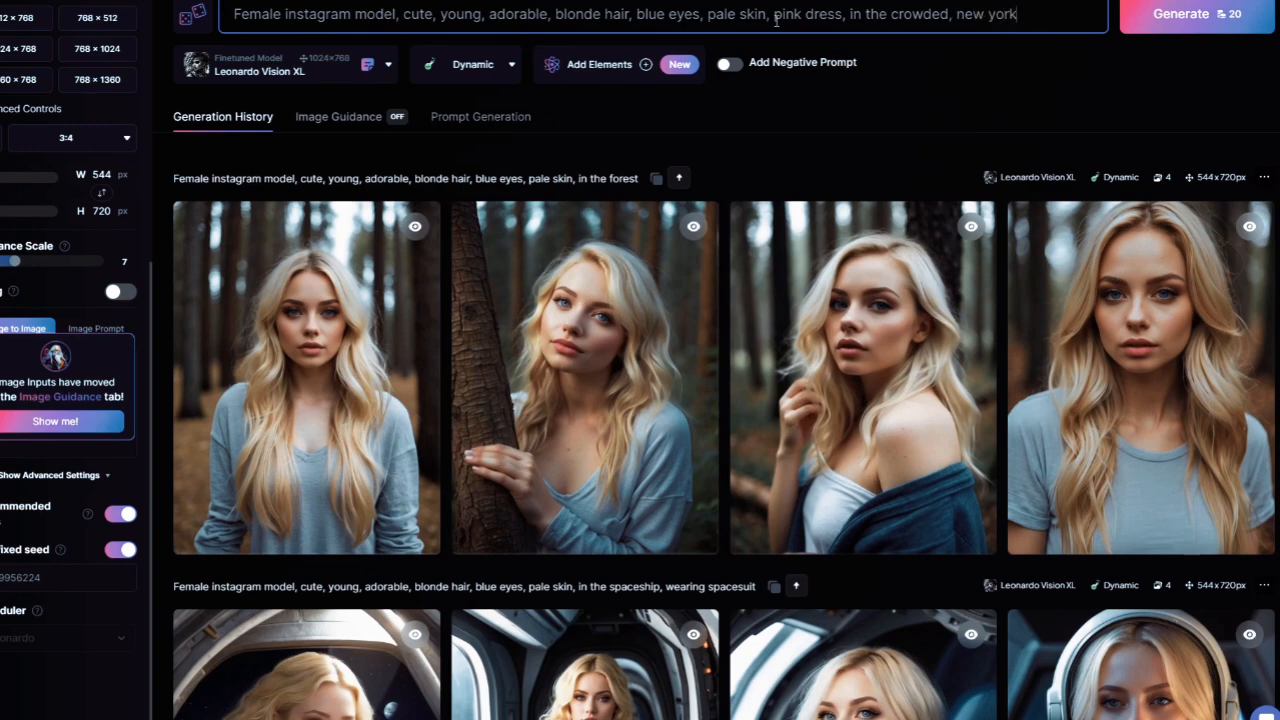
{"action": "left_click", "coordinate": [1182, 14]}
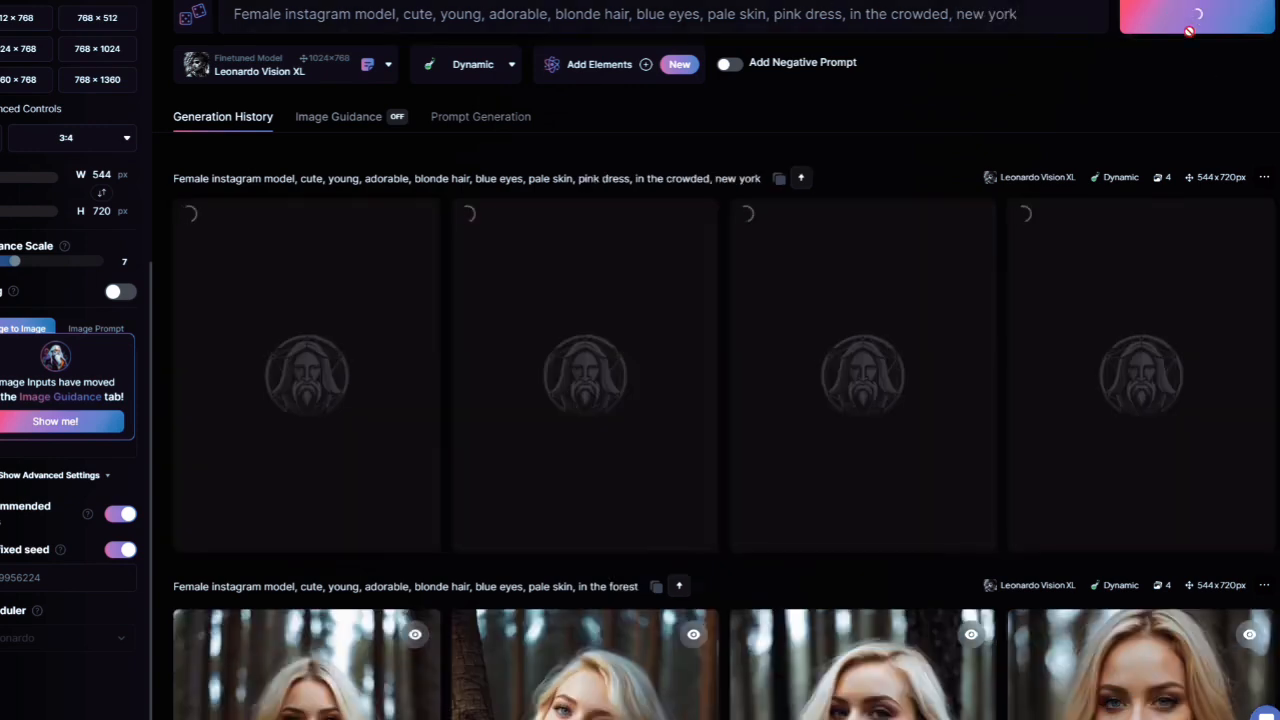
- Add "medium shot" at the beginning of the pink dress New York prompt and generate another batch
{"action": "scroll", "coordinate": [620, 94], "scroll_direction": "up", "scroll_amount": 1}
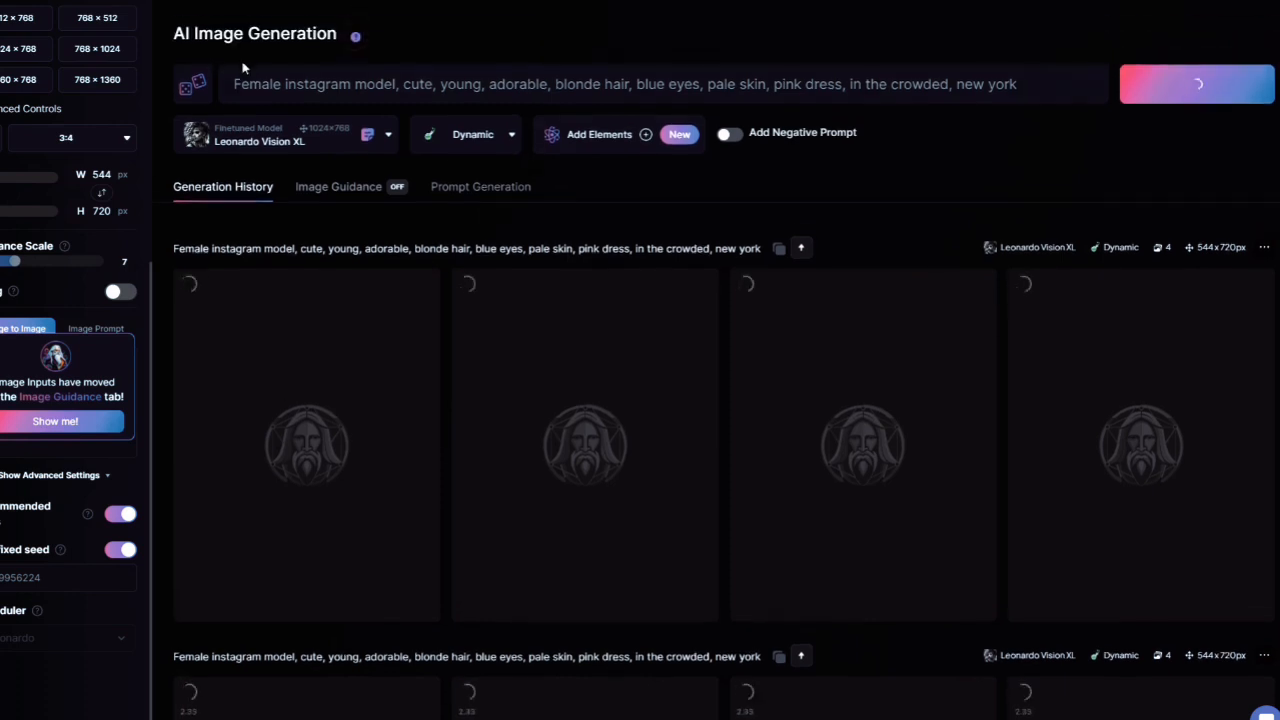
{"action": "left_click", "coordinate": [233, 88]}
{"action": "type", "text": "med"}
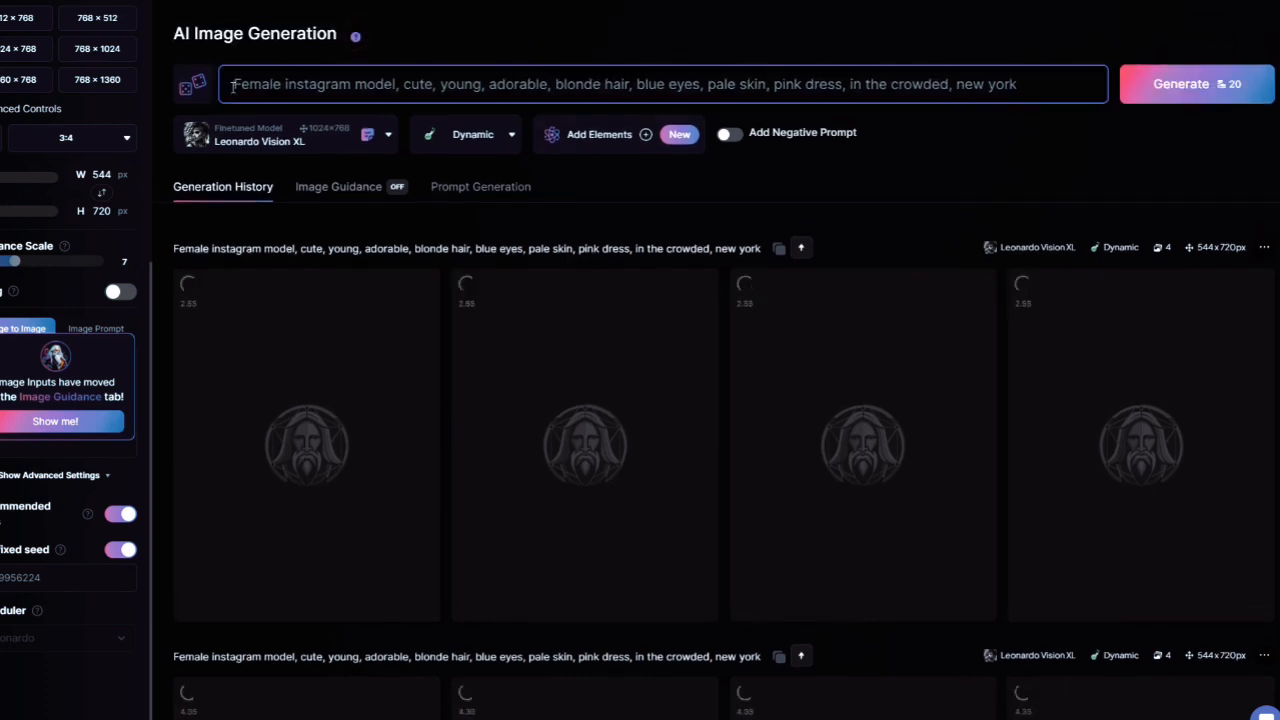
{"action": "type", "text": "ium show"}
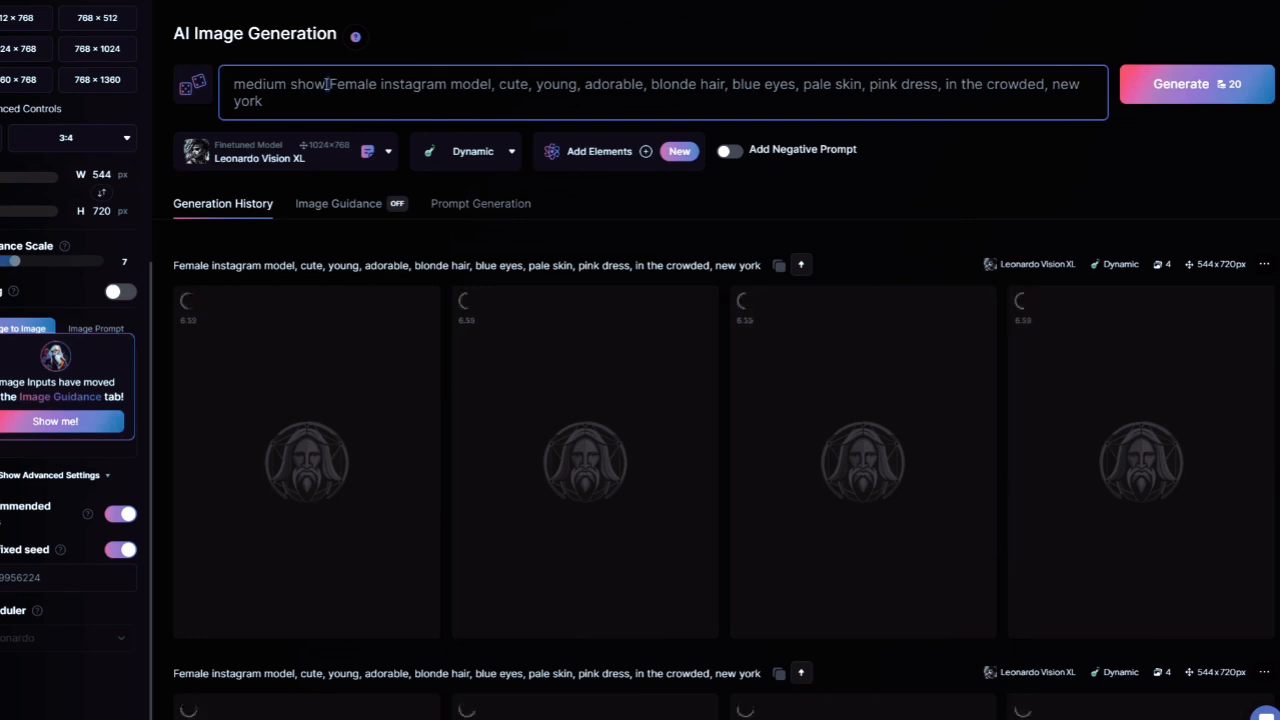
{"action": "key", "text": "BackSpace"}
{"action": "key", "text": "BackSpace"}
{"action": "type", "text": "t"}
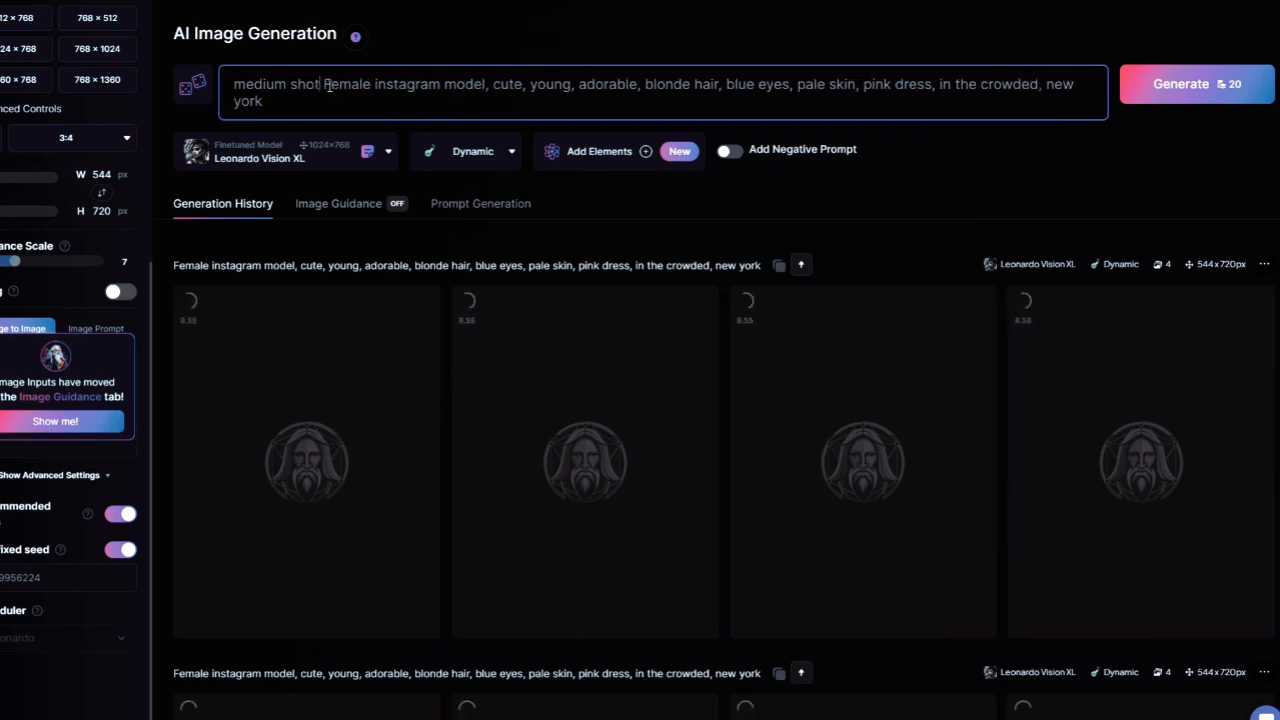
{"action": "left_click", "coordinate": [1165, 84]}
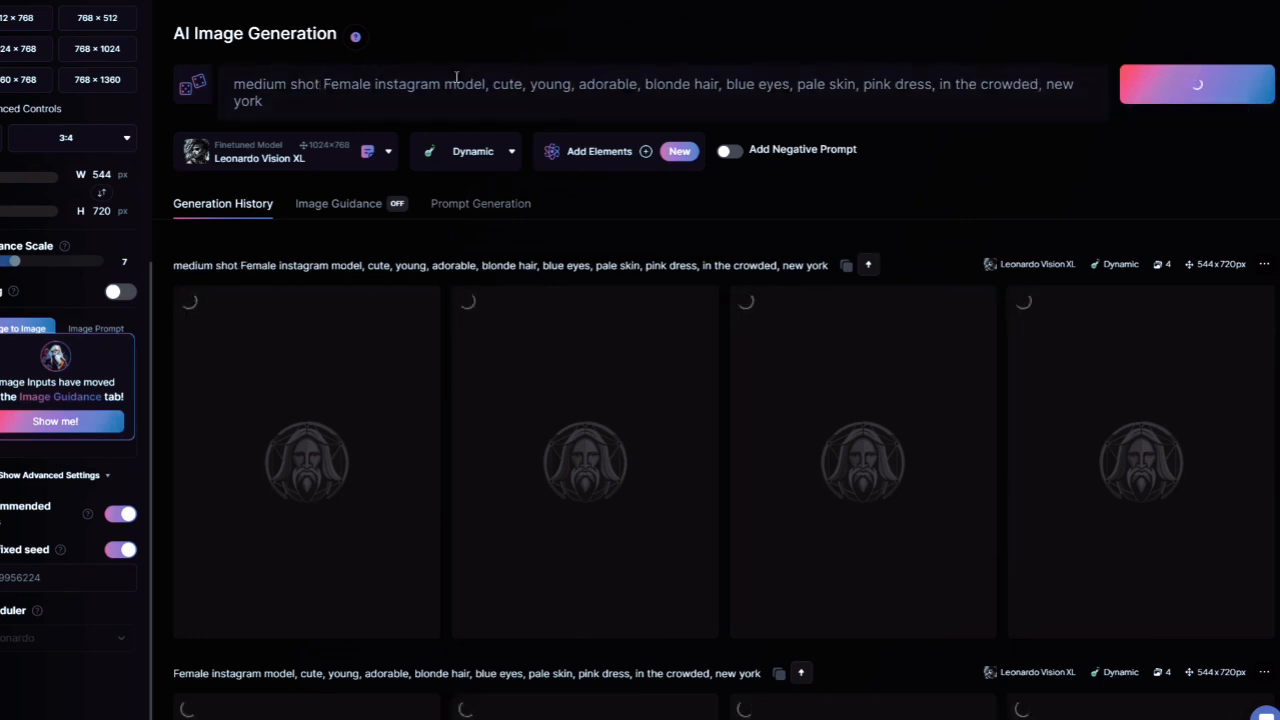
- Remove "medium shot" from the prompt, append ", standing" after "new york", and generate two batches
{"action": "left_click_drag", "start_coordinate": [318, 84], "coordinate": [236, 84]}
{"action": "key", "text": "BackSpace"}
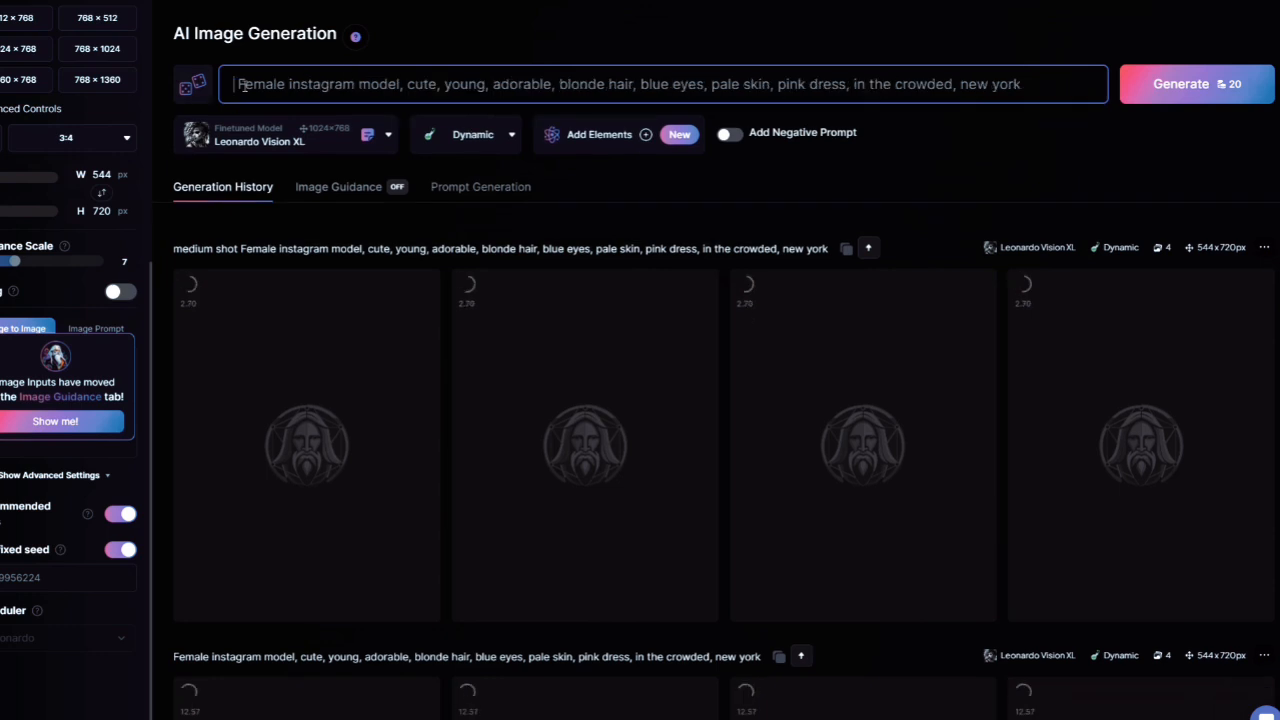
{"action": "key", "text": "Delete"}
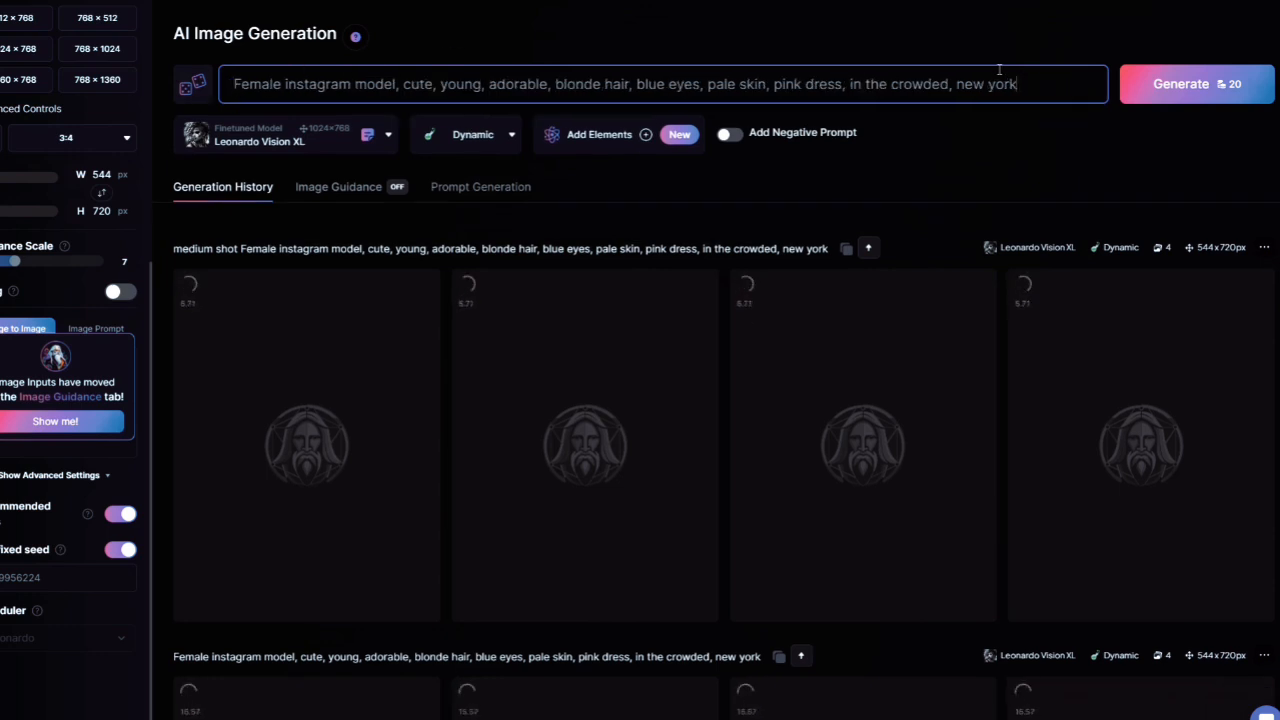
{"action": "type", "text": "nding"}
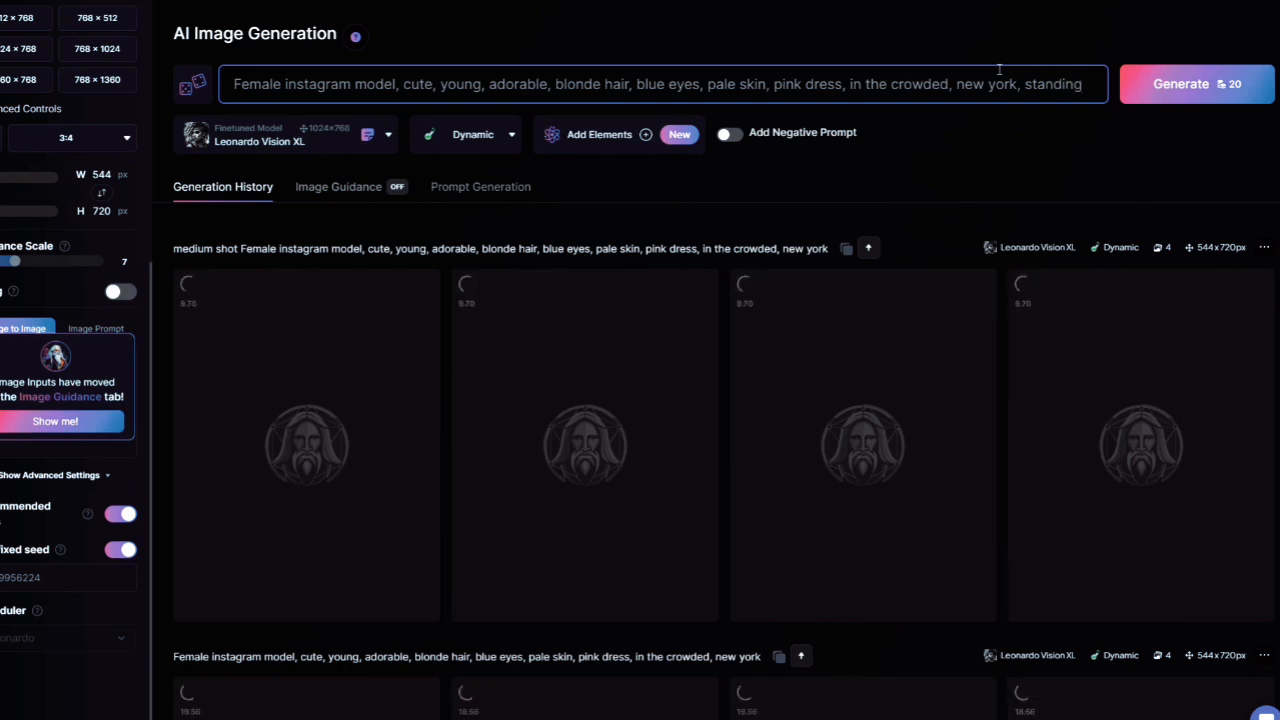
{"action": "left_click", "coordinate": [1240, 88]}
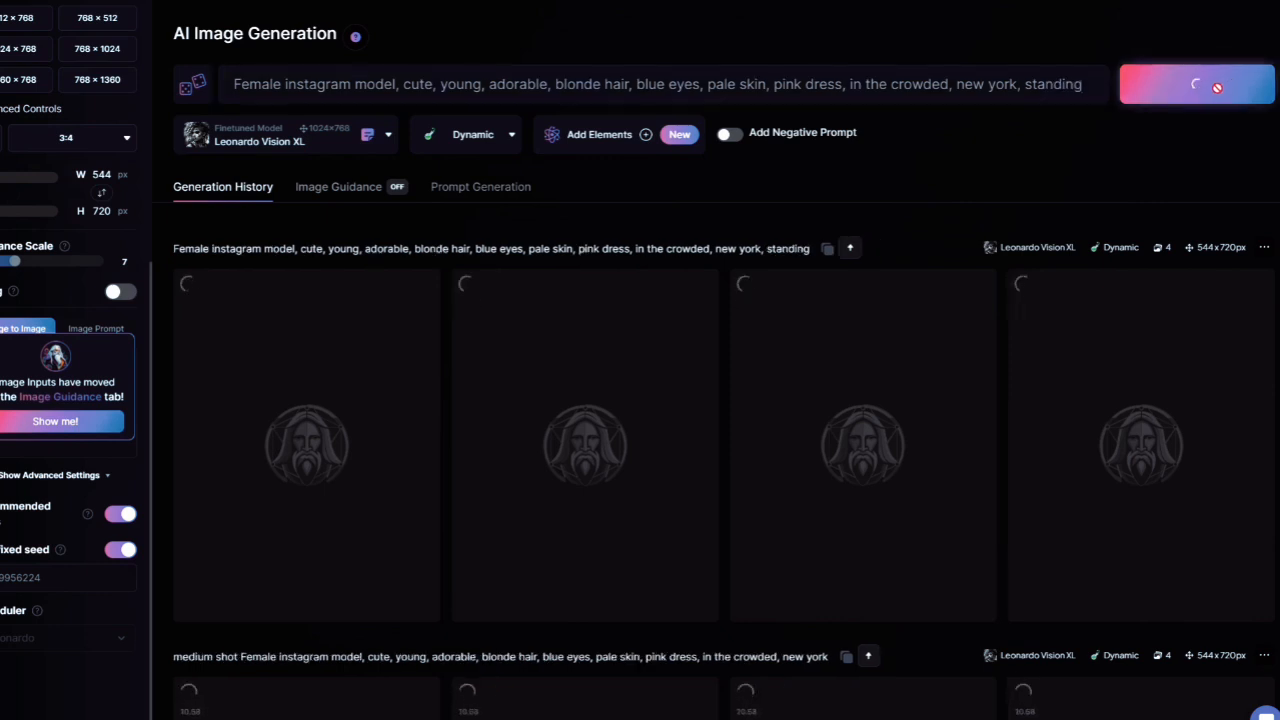
{"action": "left_click", "coordinate": [1199, 93]}
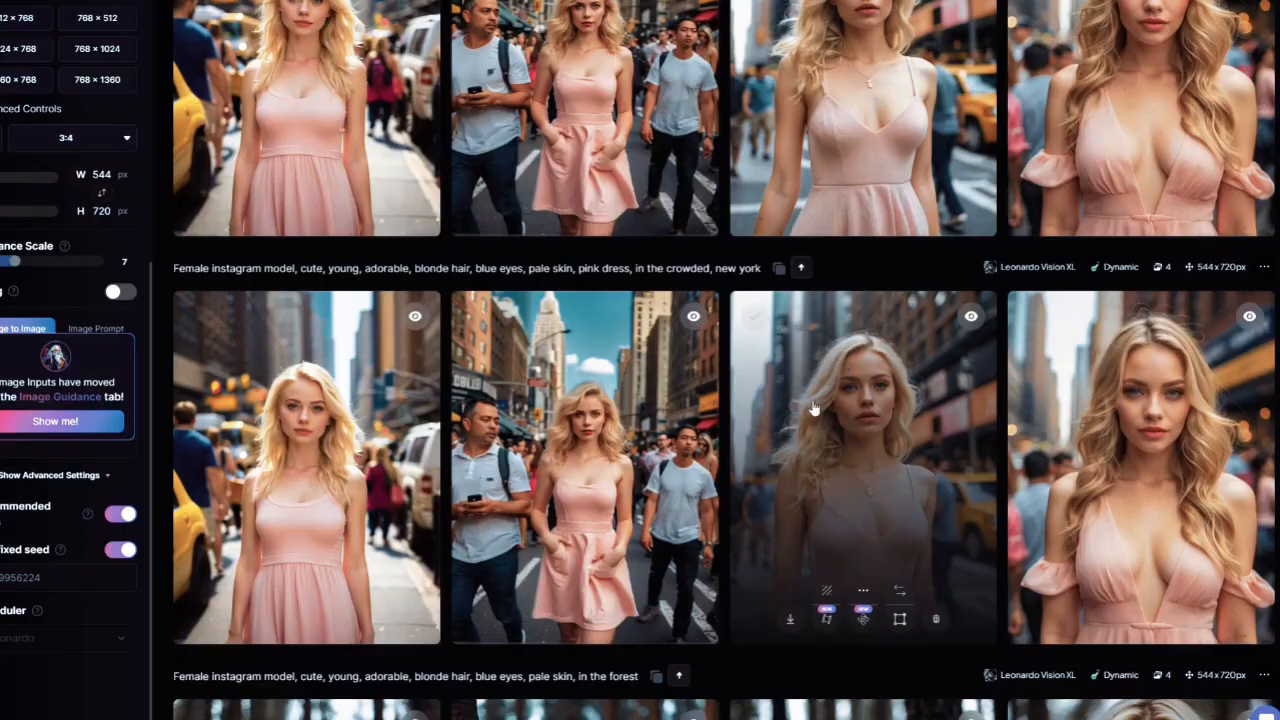
- View the off-shoulder pink dress portrait and the medium shot batch's third portrait at full size
{"action": "left_click", "coordinate": [832, 470]}
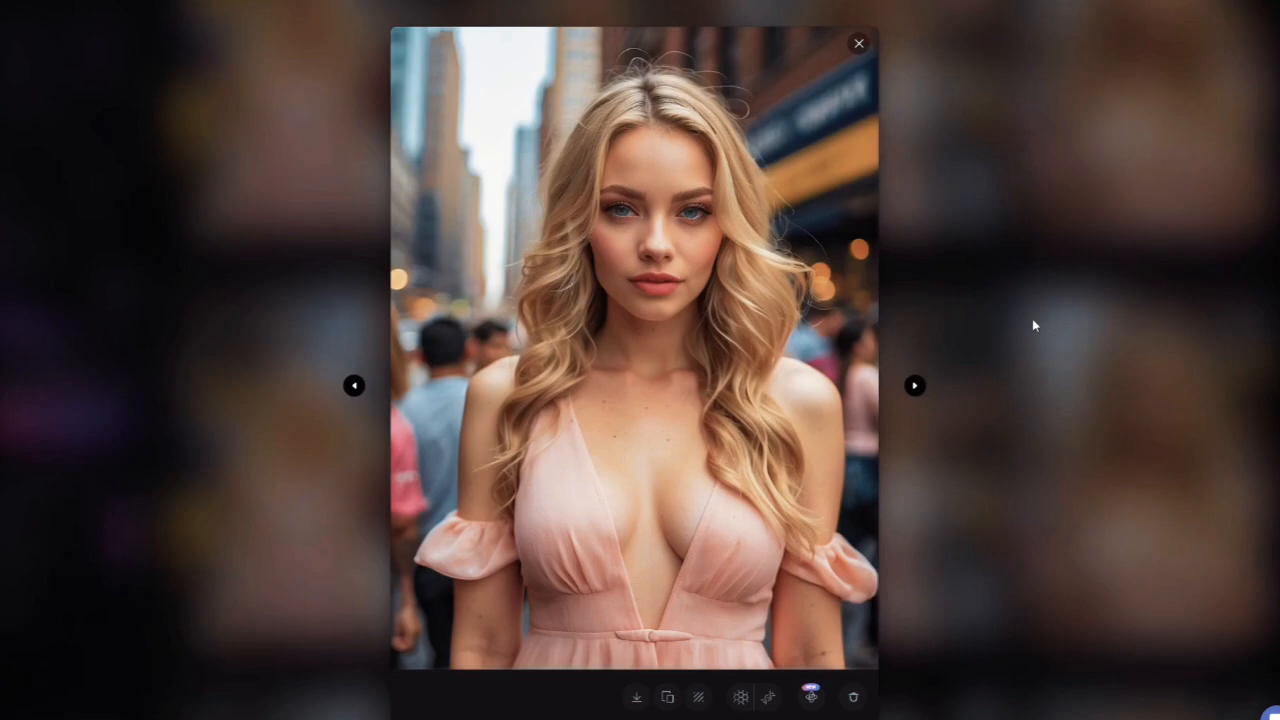
{"action": "left_click", "coordinate": [1035, 325]}
{"action": "scroll", "coordinate": [1035, 327], "scroll_direction": "up", "scroll_amount": 5}
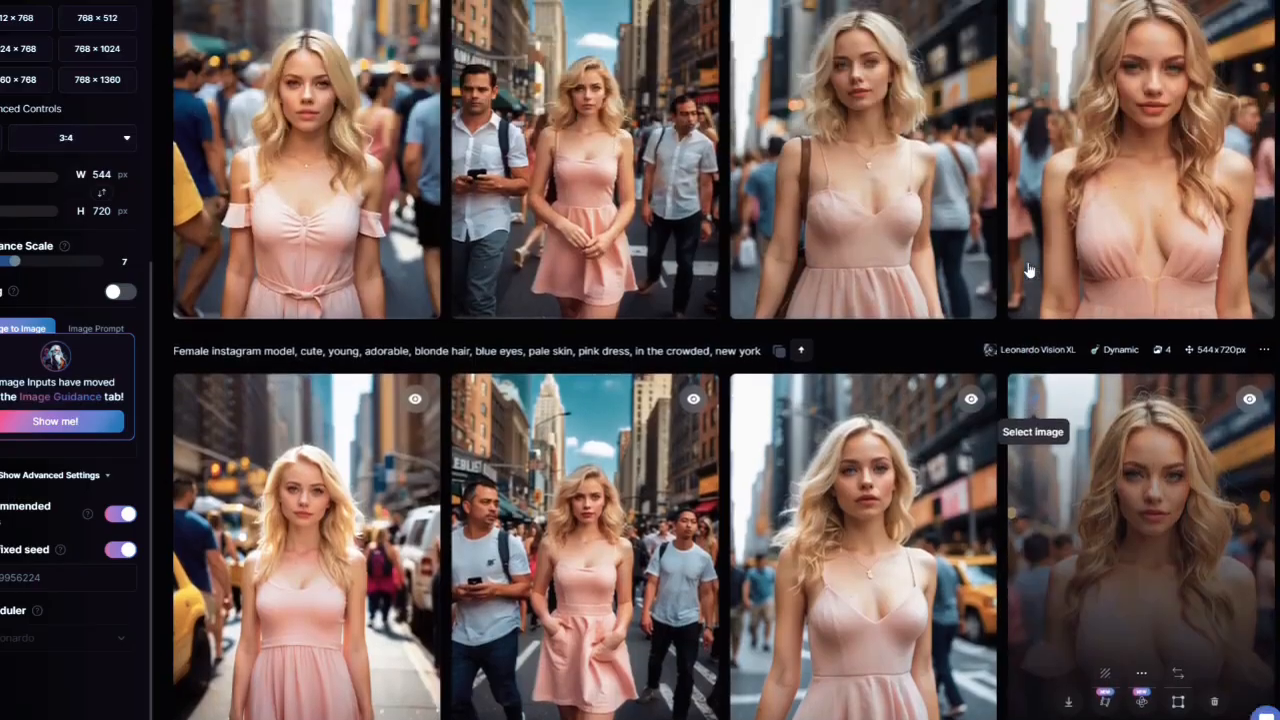
{"action": "scroll", "coordinate": [1029, 270], "scroll_direction": "up", "scroll_amount": 2}
{"action": "left_click", "coordinate": [920, 245]}
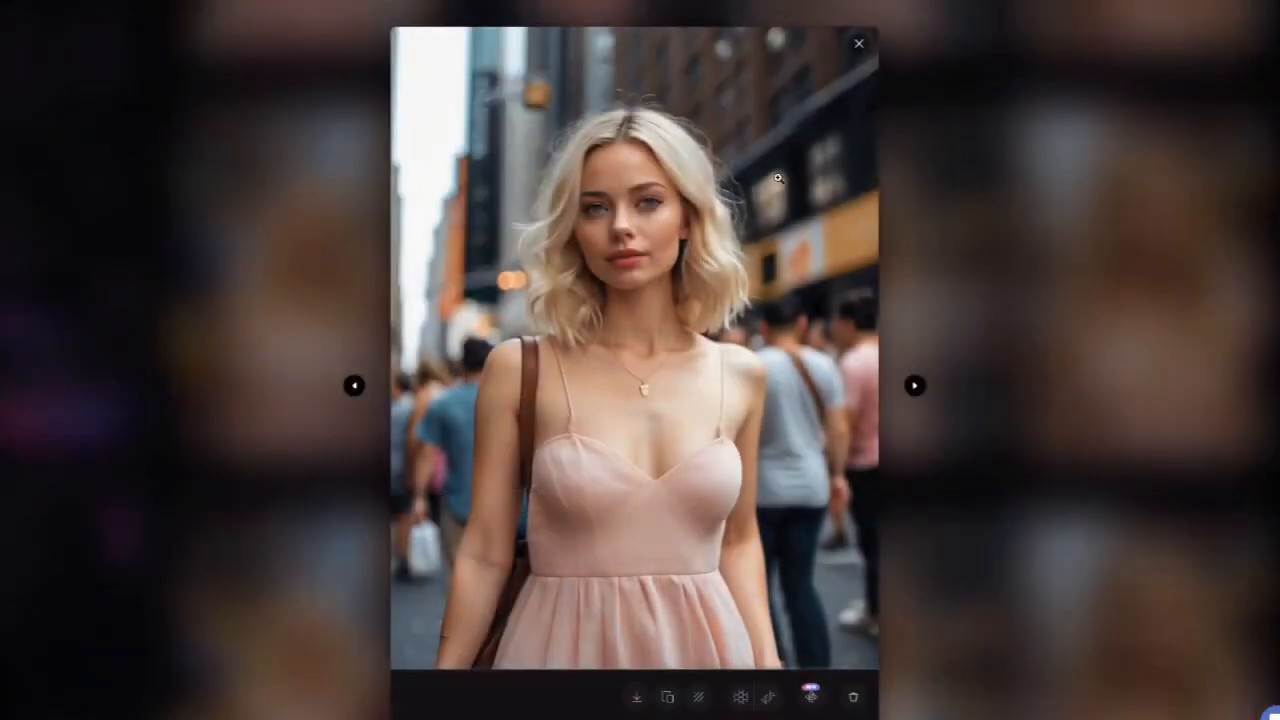
{"action": "left_click", "coordinate": [1065, 315]}
- View the third and fourth portraits of the newest "standing" batch at full size
{"action": "scroll", "coordinate": [1055, 310], "scroll_direction": "up", "scroll_amount": 7}
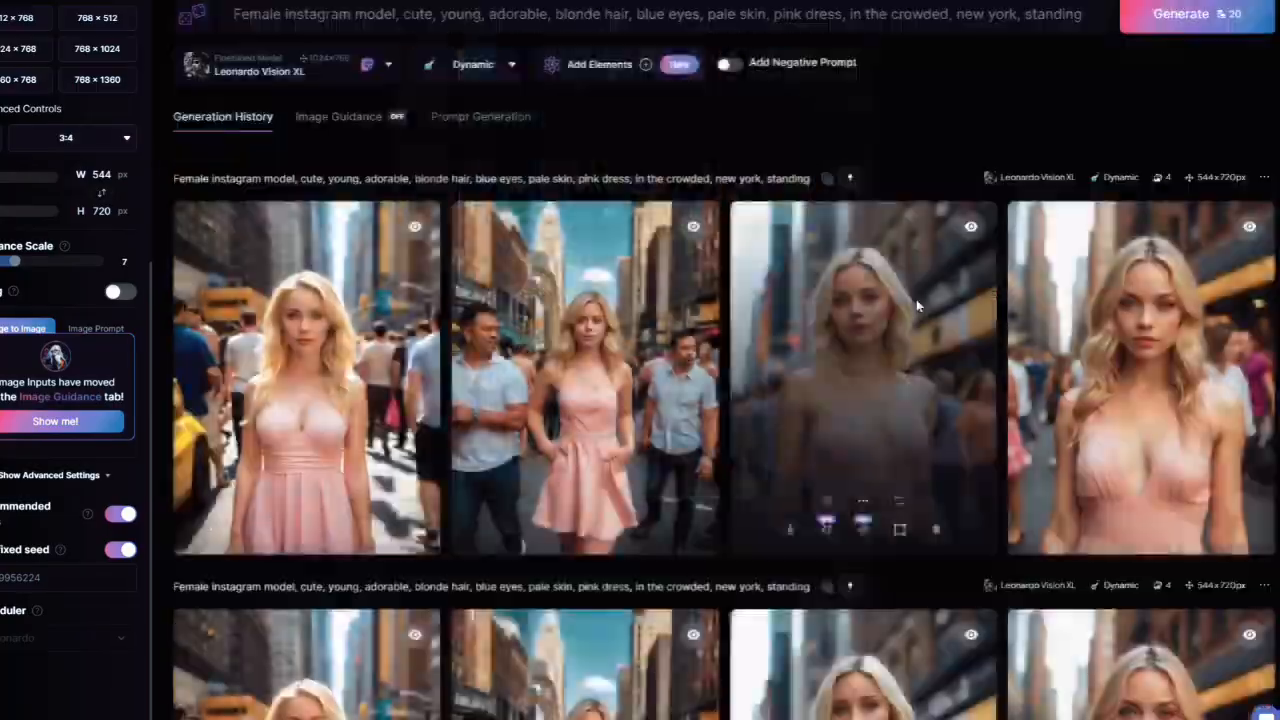
{"action": "left_click", "coordinate": [916, 299]}
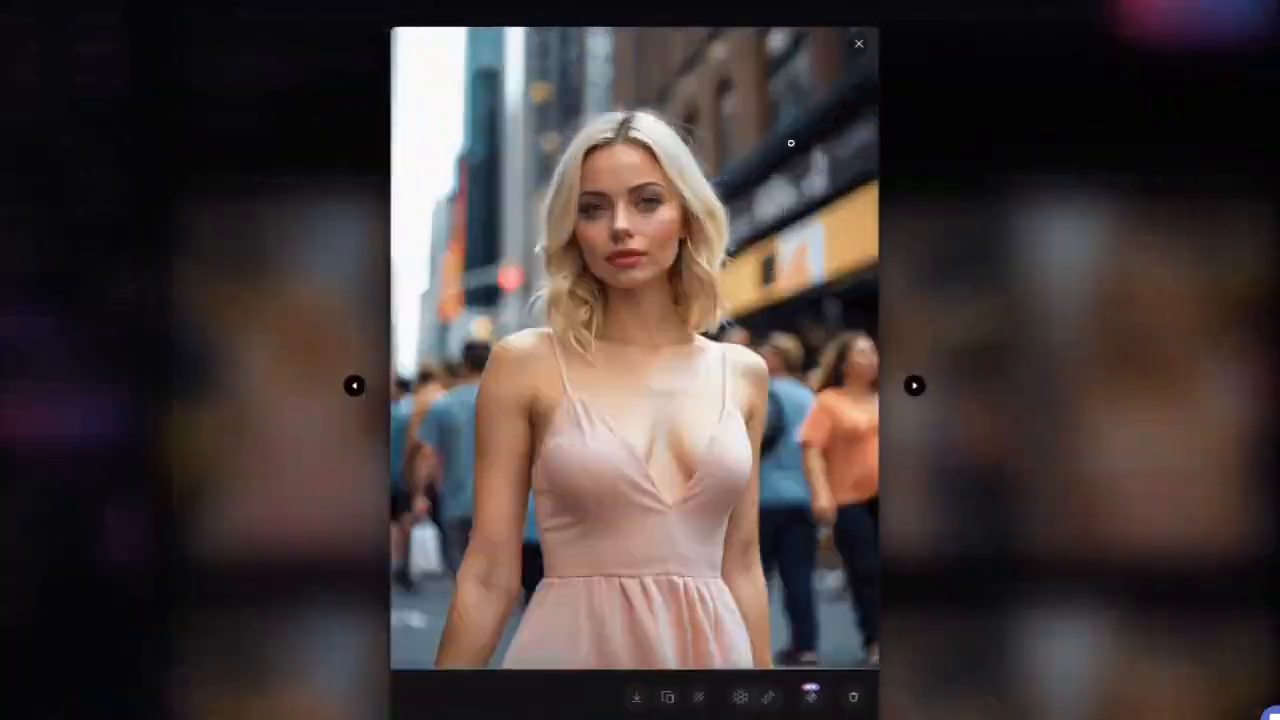
{"action": "left_click", "coordinate": [1050, 297]}
{"action": "left_click", "coordinate": [1091, 317]}
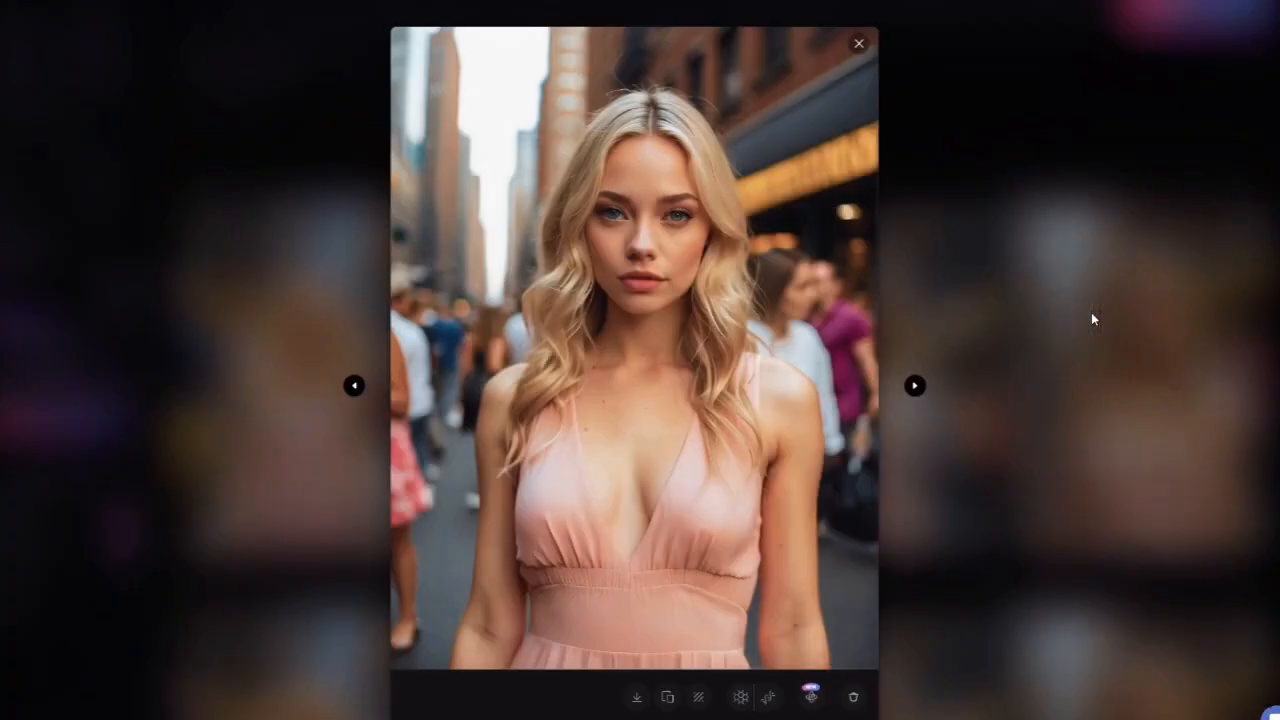
{"action": "left_click", "coordinate": [1091, 312]}
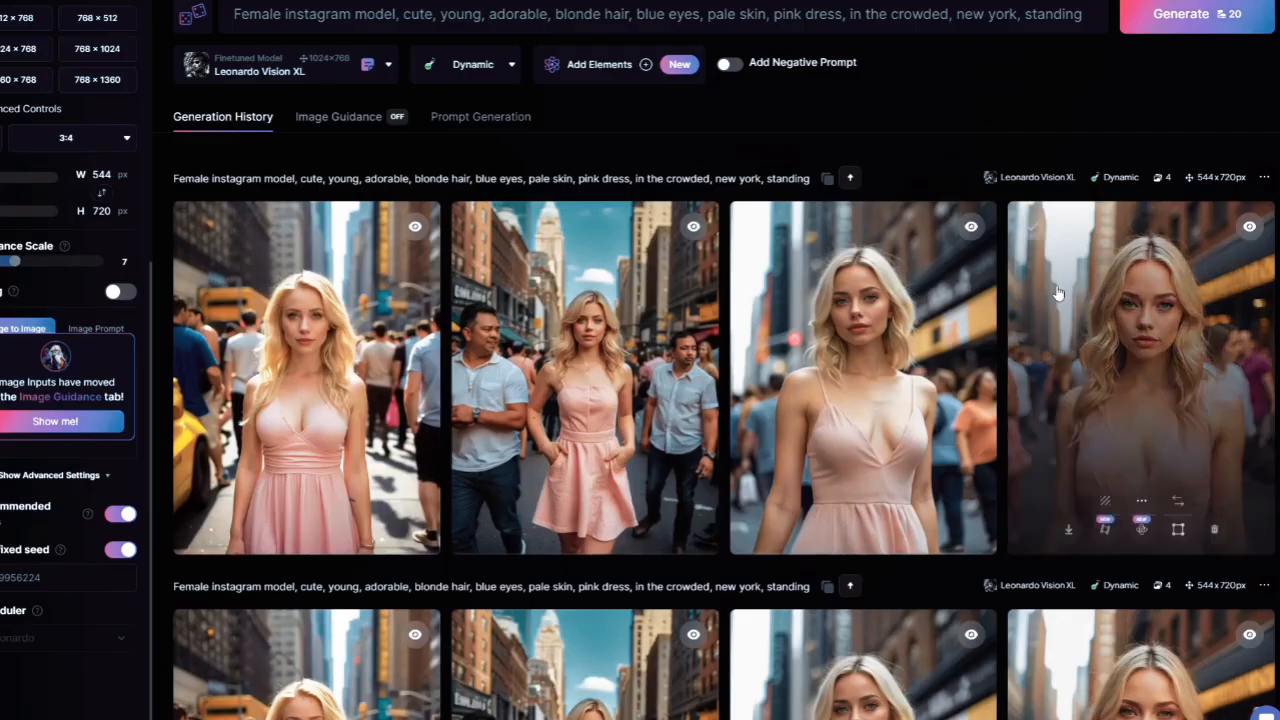
- Compare the model's face across the New York pink dress batches and with the forest batch
{"action": "scroll", "coordinate": [996, 260], "scroll_direction": "down", "scroll_amount": 5}
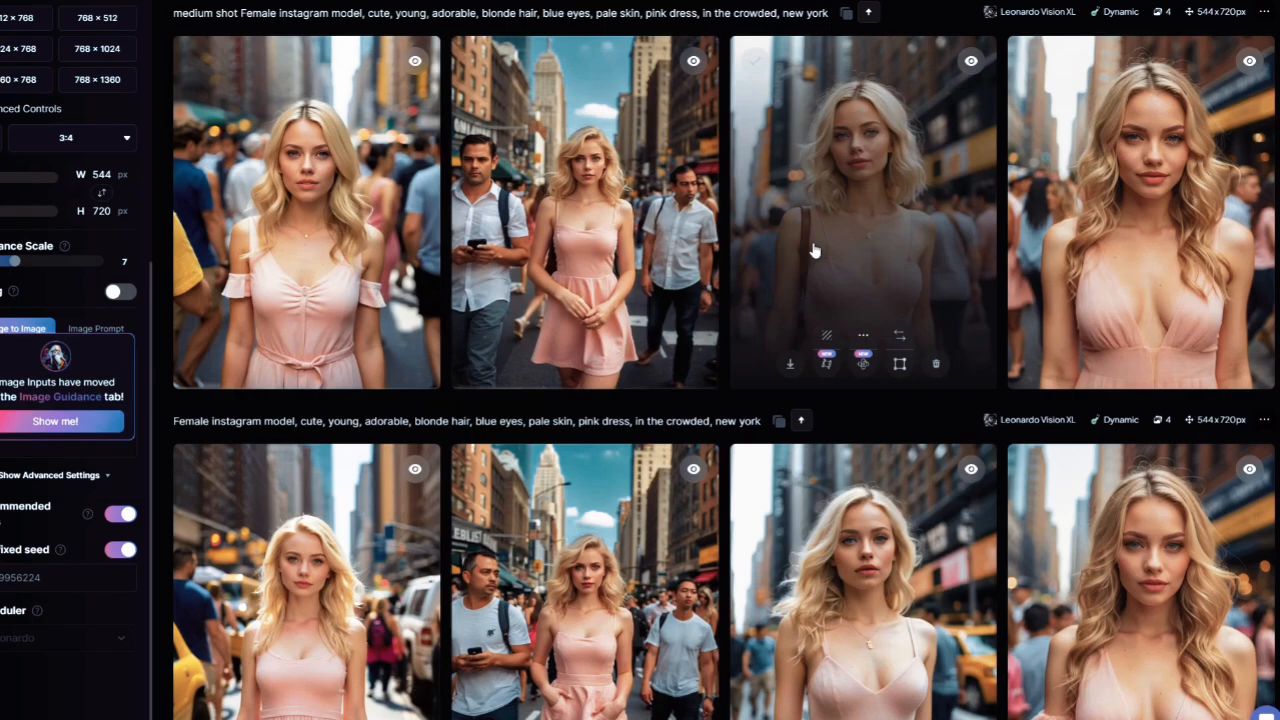
{"action": "scroll", "coordinate": [829, 251], "scroll_direction": "down", "scroll_amount": 6}
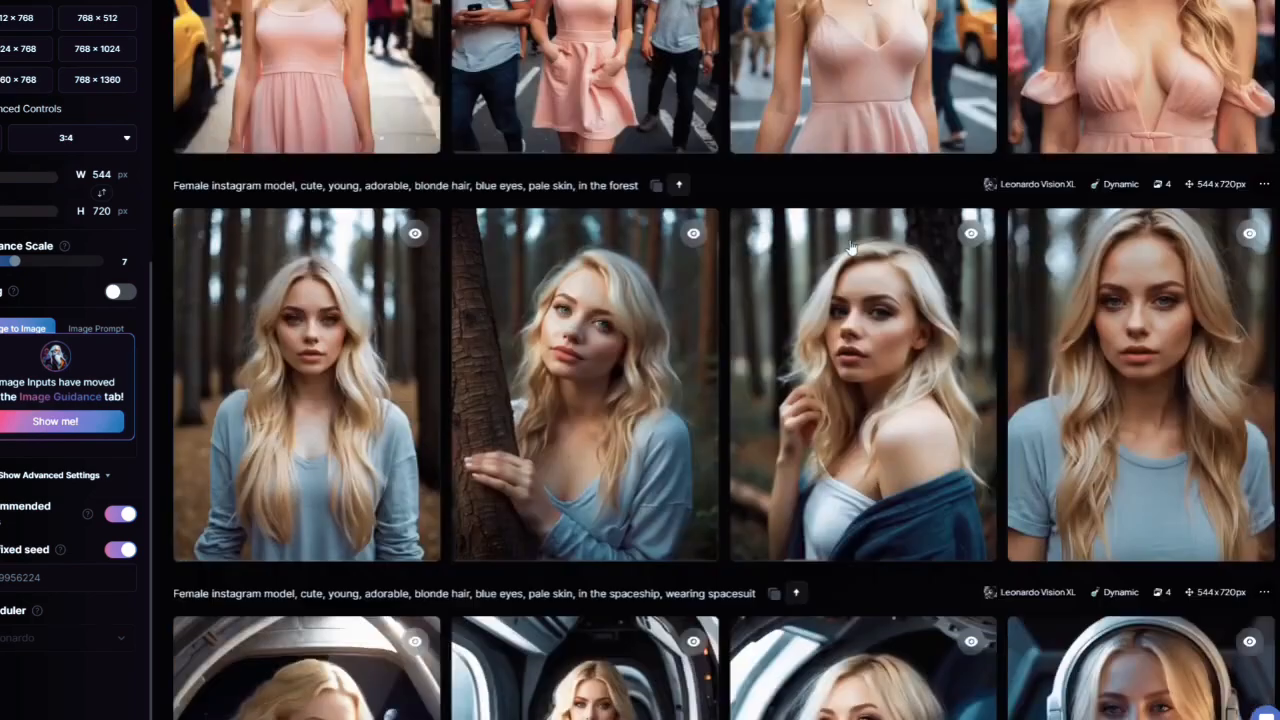
{"action": "scroll", "coordinate": [850, 248], "scroll_direction": "up", "scroll_amount": 8}
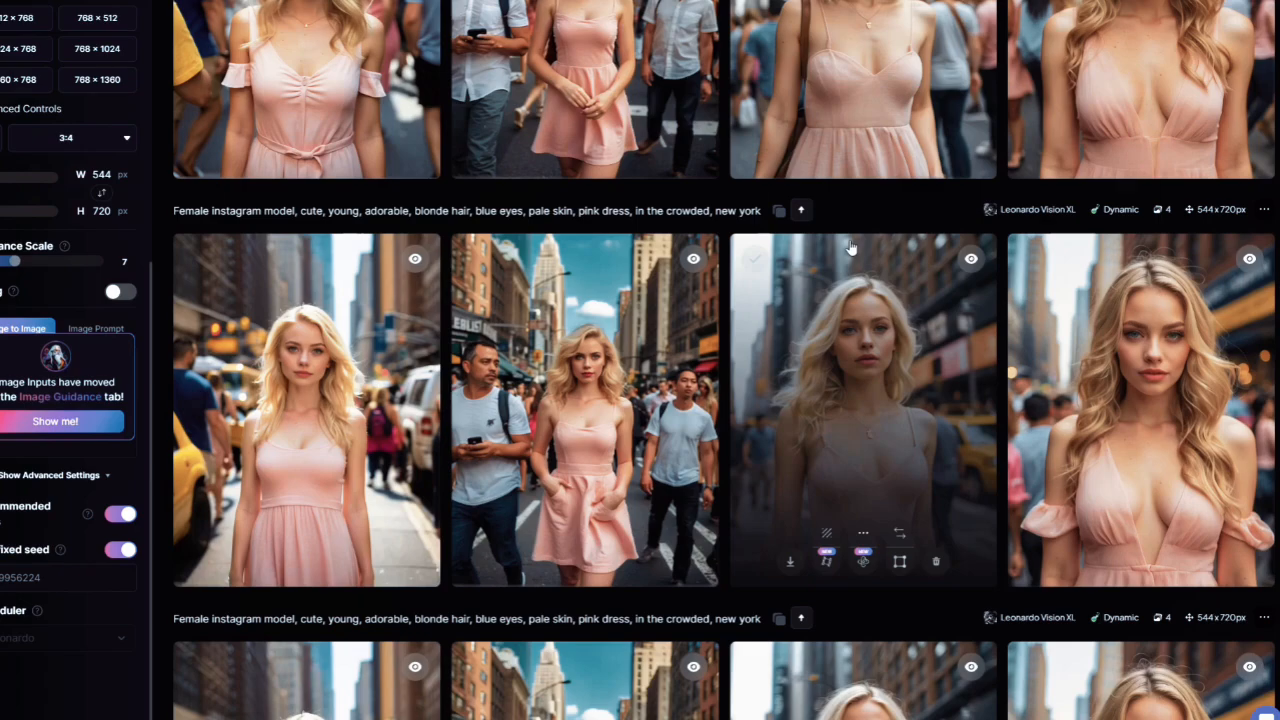
{"action": "scroll", "coordinate": [850, 248], "scroll_direction": "up", "scroll_amount": 2}
{"action": "scroll", "coordinate": [850, 248], "scroll_direction": "up", "scroll_amount": 3}
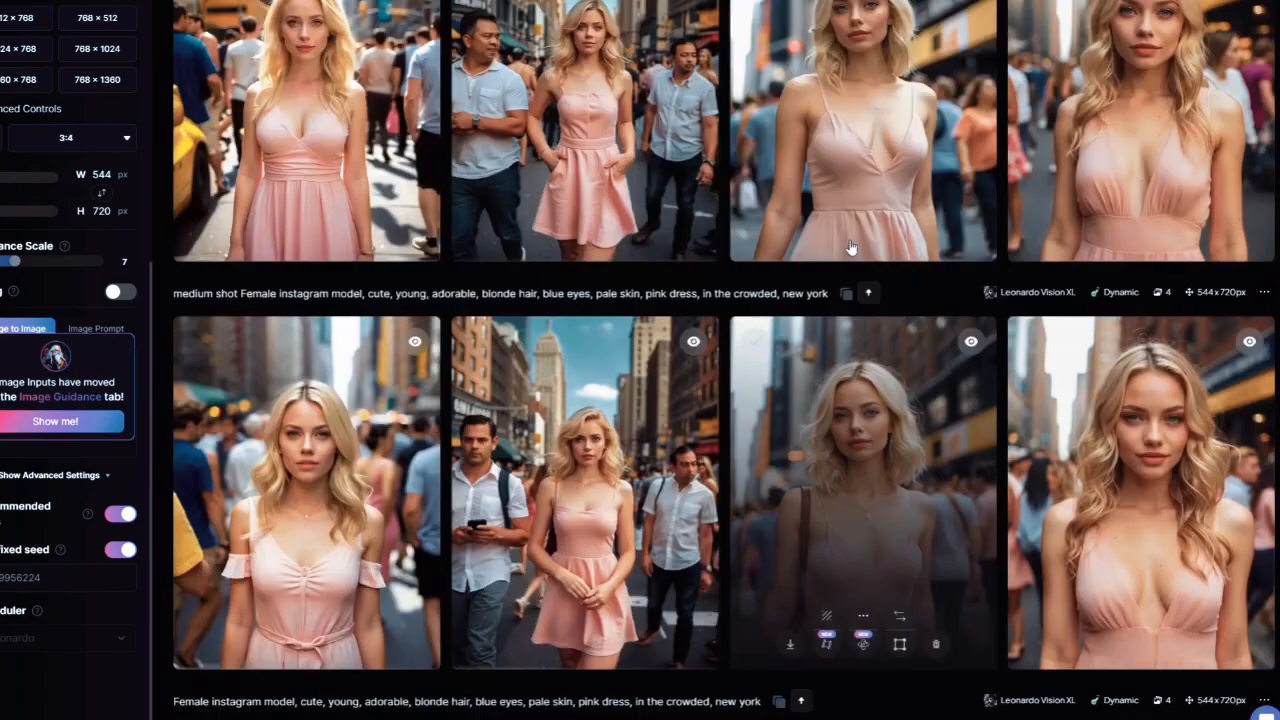
{"action": "scroll", "coordinate": [851, 246], "scroll_direction": "up", "scroll_amount": 4}
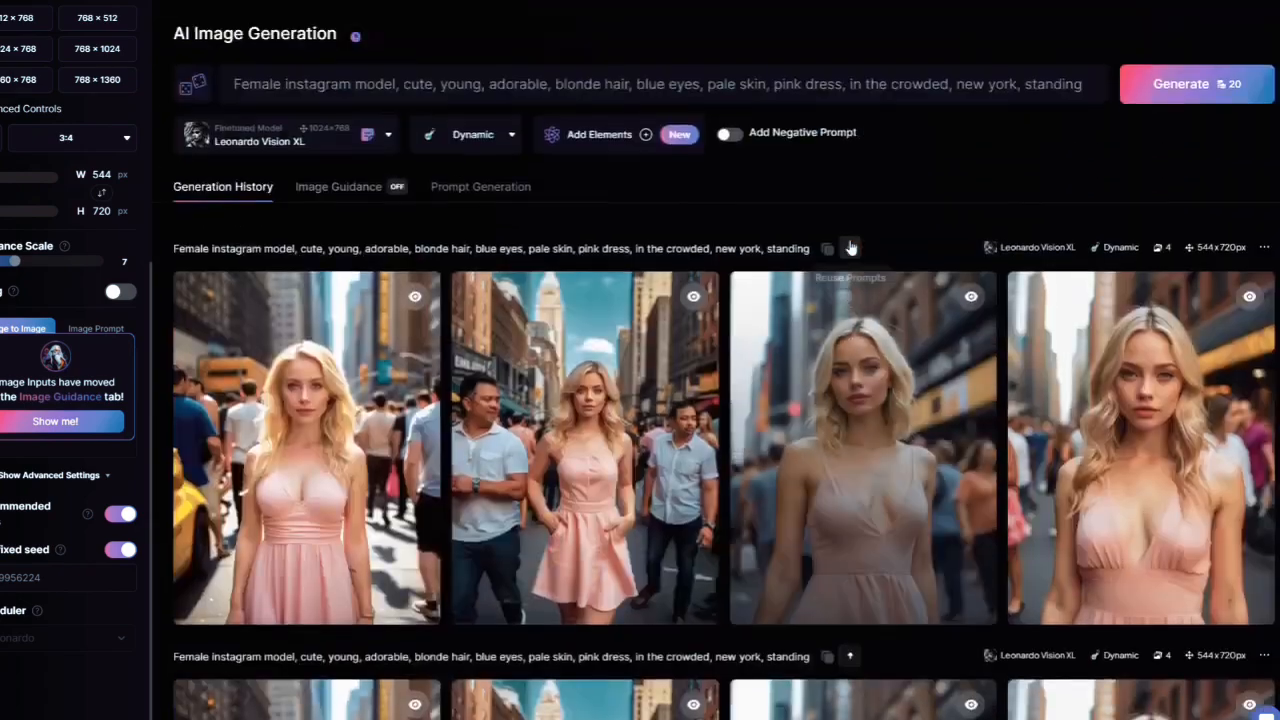
{"action": "scroll", "coordinate": [851, 248], "scroll_direction": "down", "scroll_amount": 4}
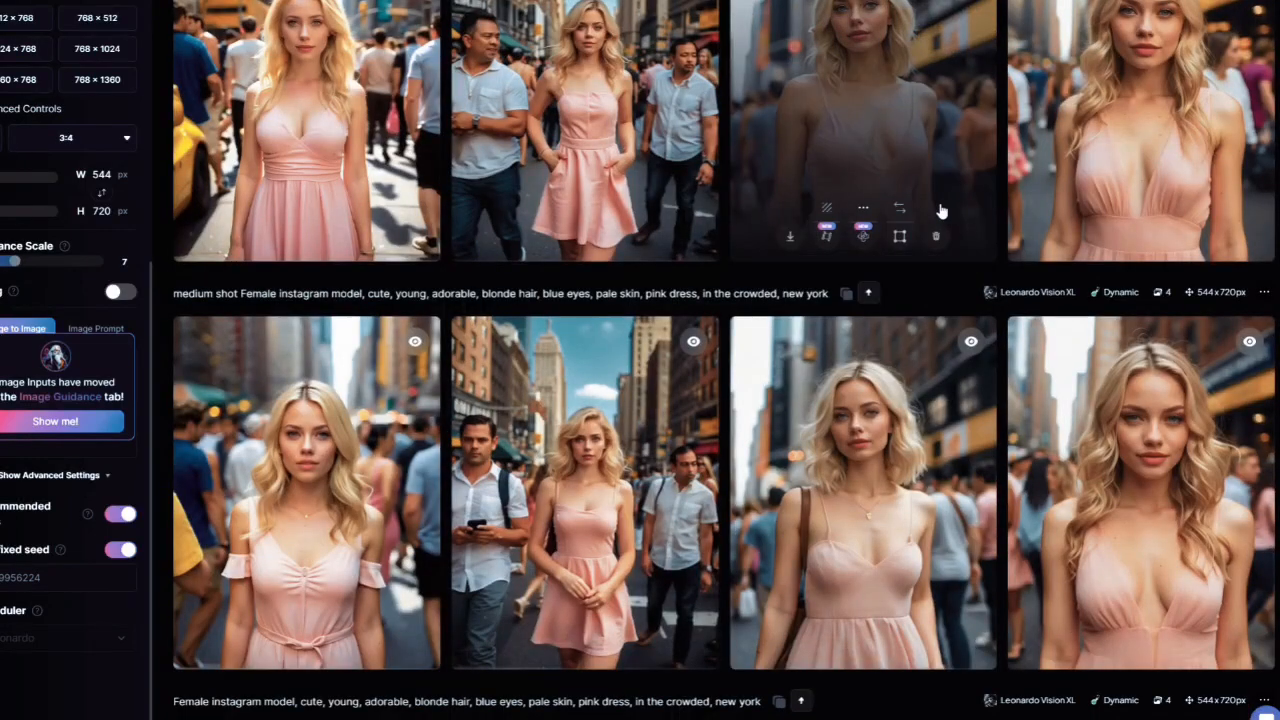
{"action": "scroll", "coordinate": [941, 210], "scroll_direction": "up", "scroll_amount": 4}
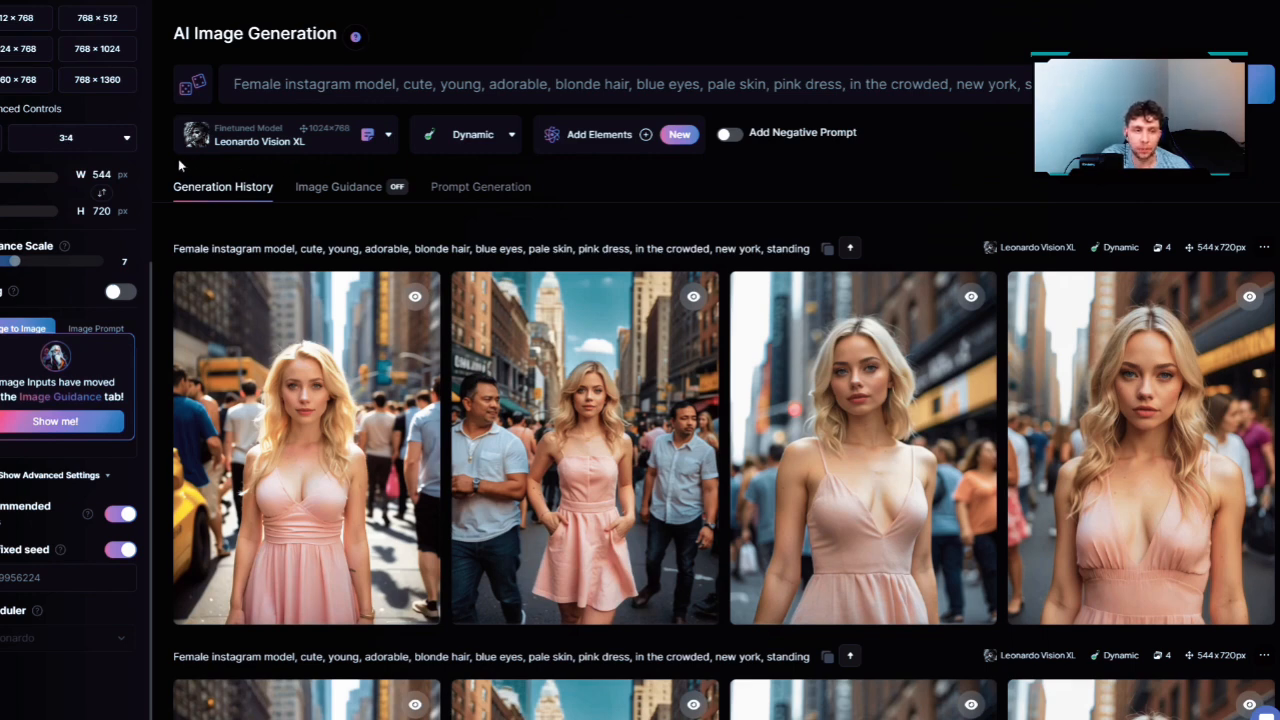
- View the list of available finetuned models and close it
{"action": "left_click", "coordinate": [200, 145]}
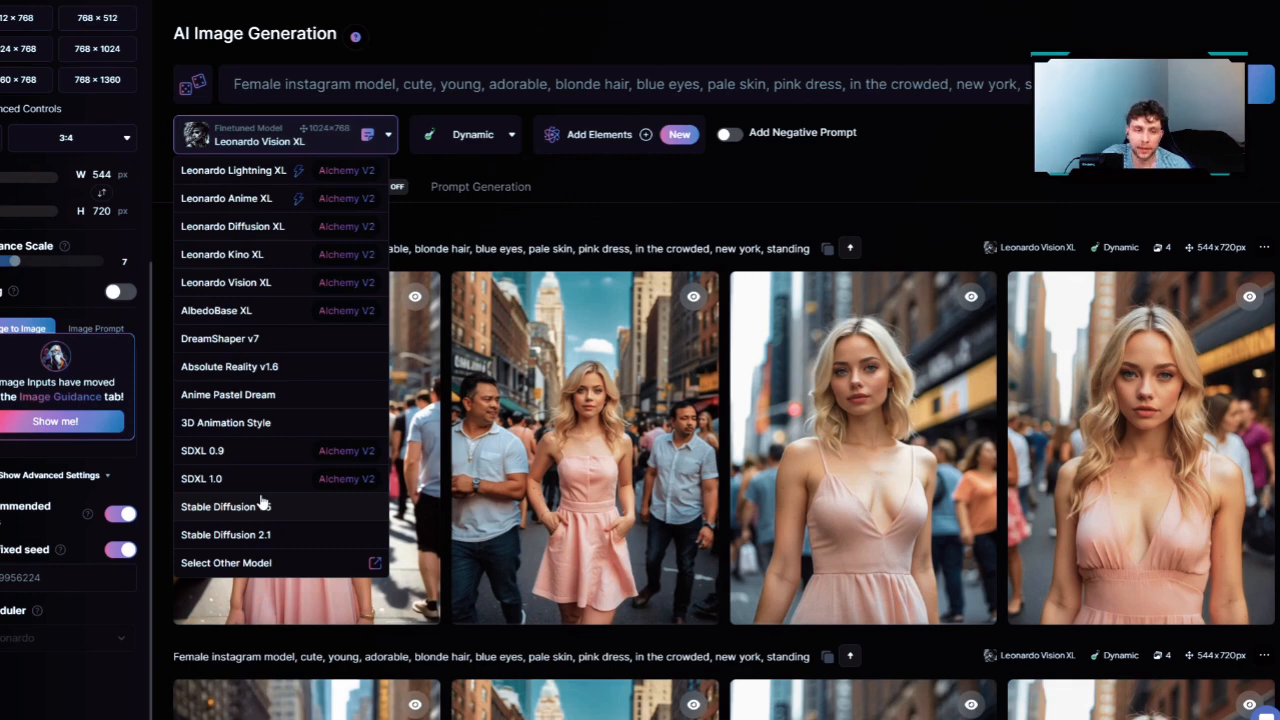
{"action": "left_click", "coordinate": [590, 243]}
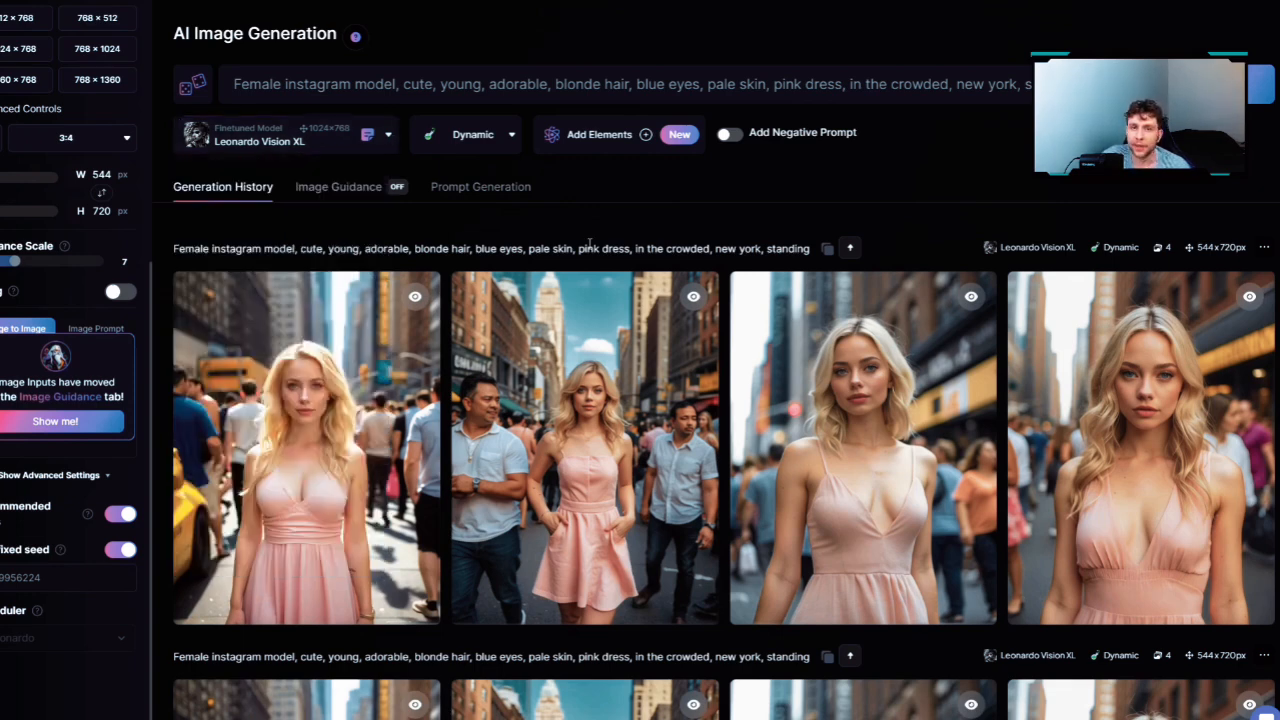